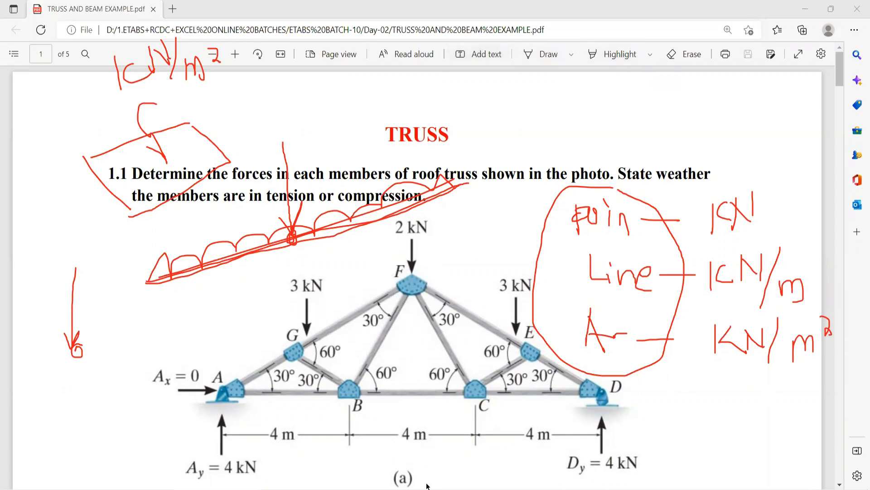
Switch from the PDF problem sheet to the truss model in ETABS
key("alt+Tab")
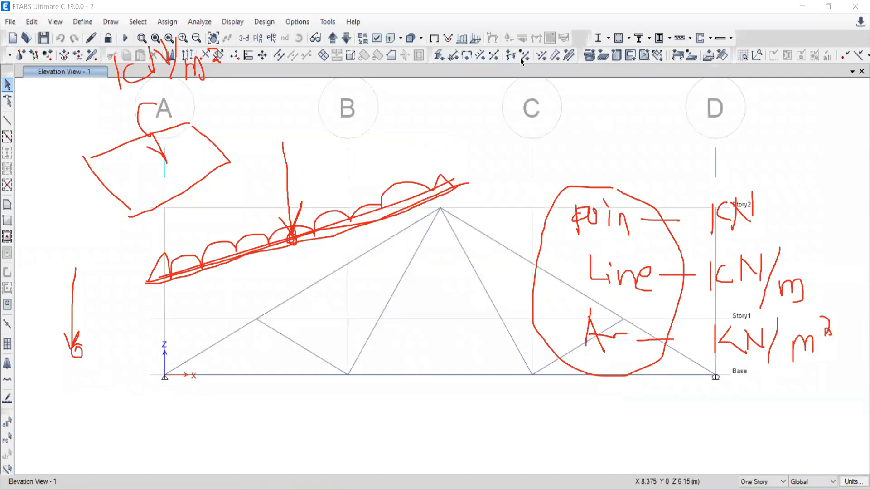
key("Escape")
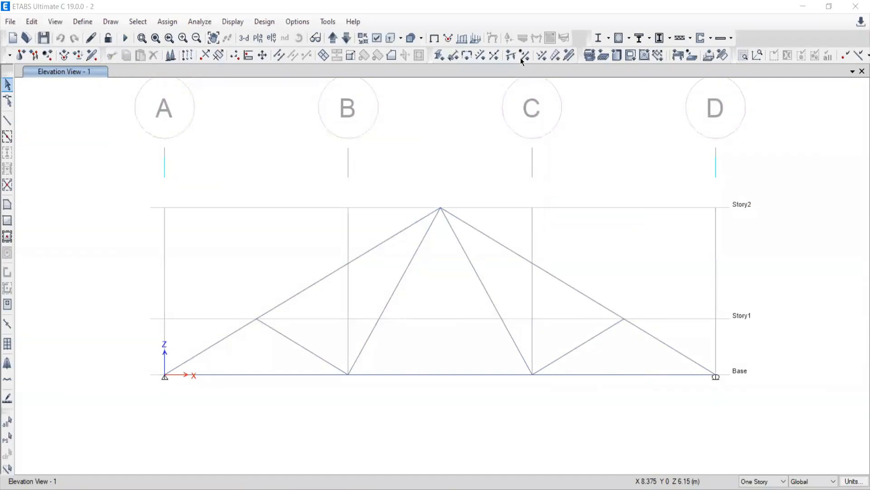
middle_click_drag(409, 277, 430, 239)
left_click_drag(435, 140, 485, 197)
middle_click_drag(458, 206, 450, 218)
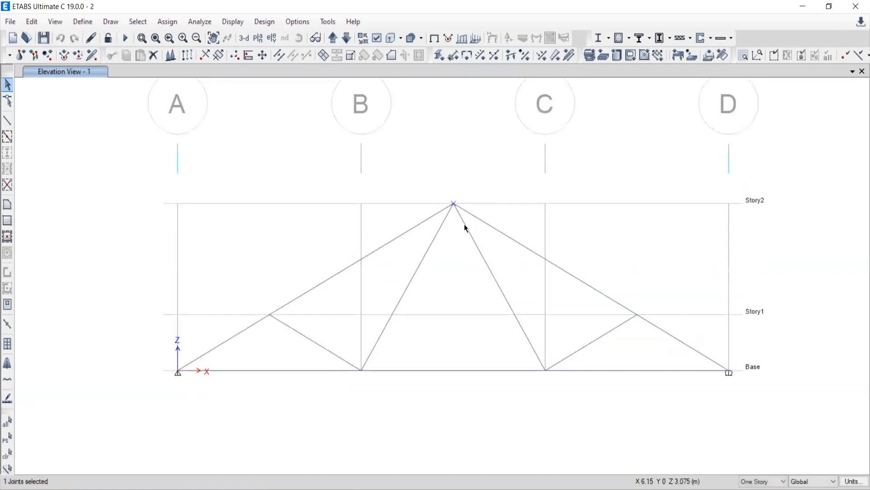
key("alt+Tab")
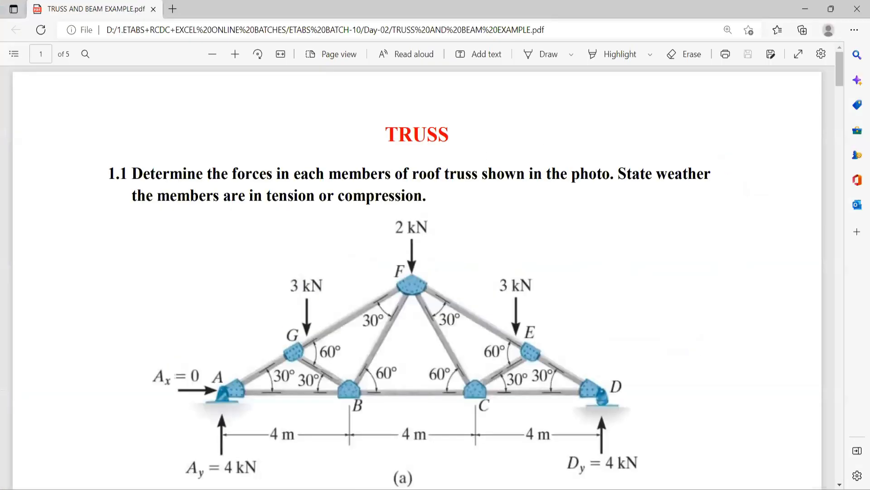
key("alt+Tab")
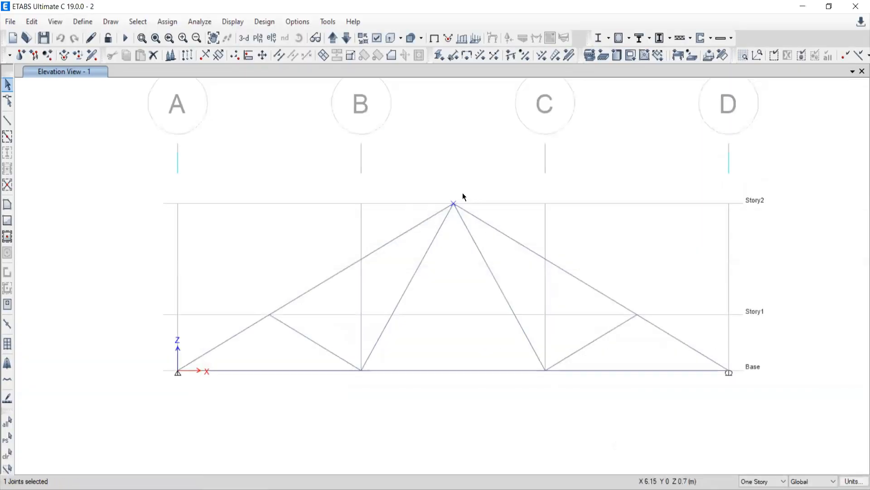
left_click(7, 453)
middle_click_drag(316, 131, 316, 143)
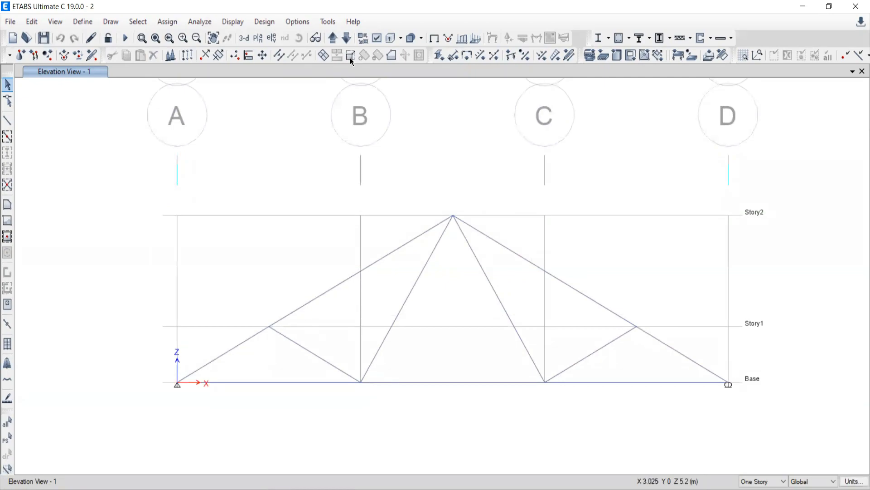
left_click(86, 26)
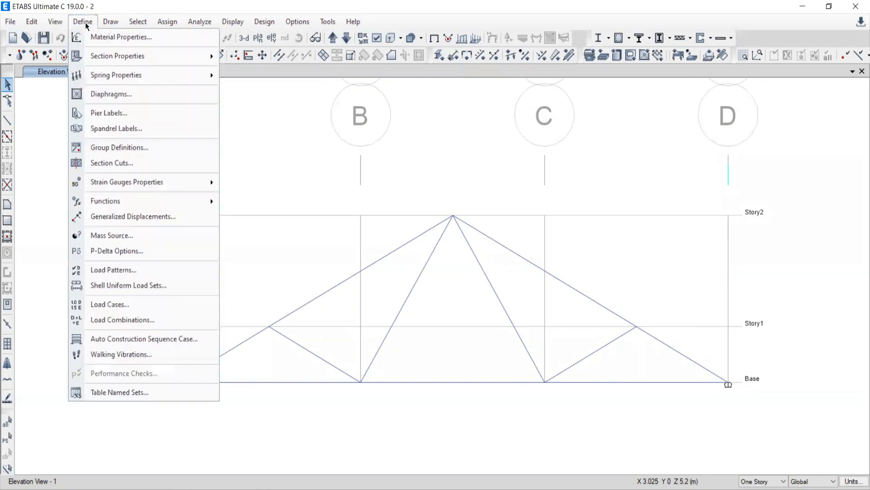
left_click(86, 26)
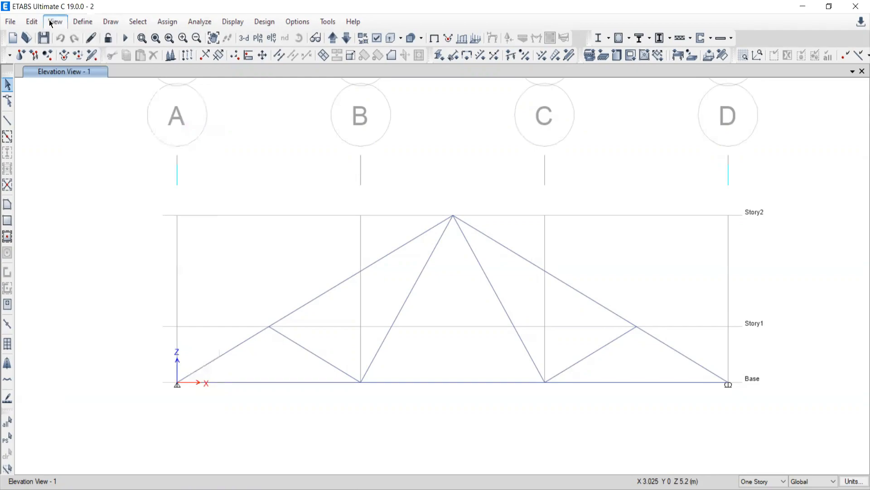
left_click(49, 20)
left_click(801, 126)
left_click(53, 22)
left_click(52, 22)
left_click(32, 22)
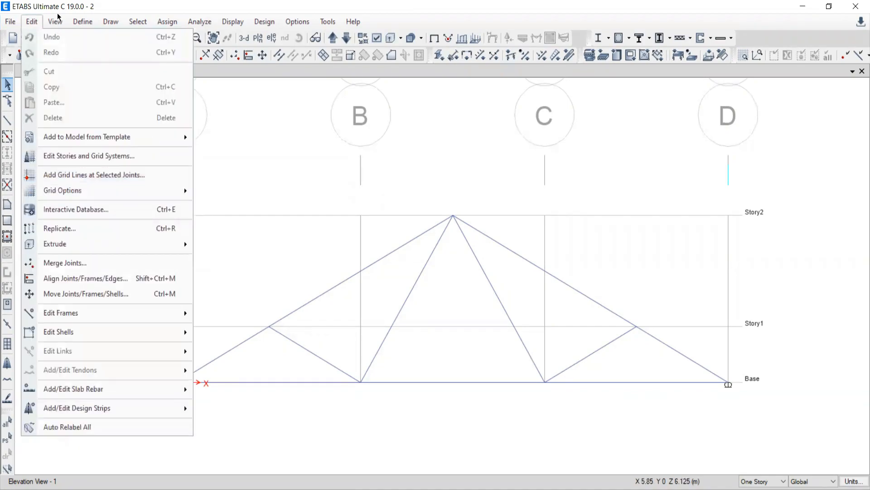
mouse_move(173, 23)
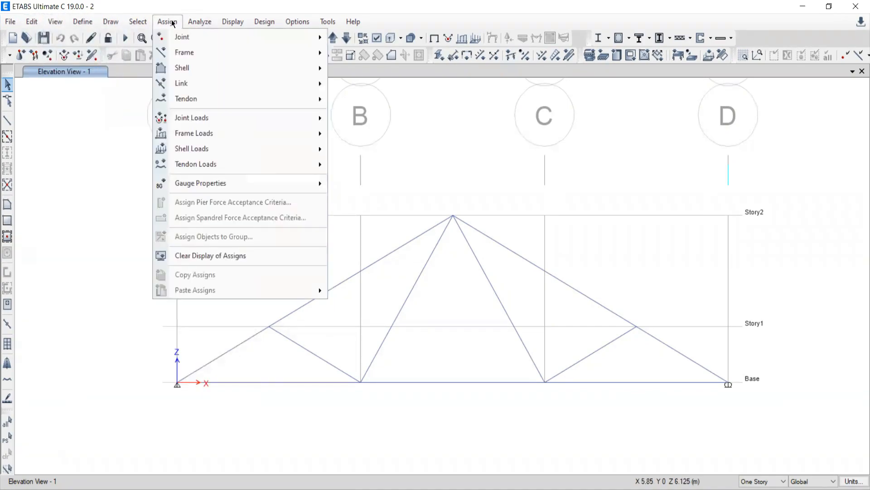
left_click(368, 183)
left_click(167, 23)
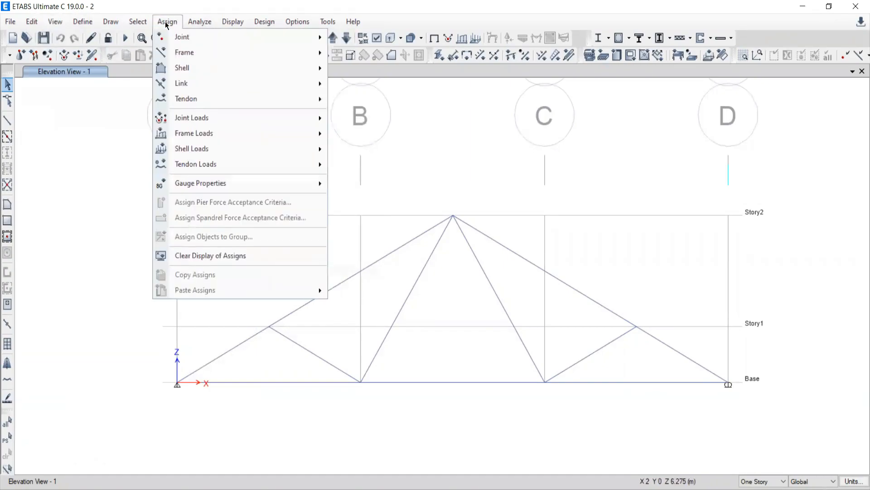
mouse_move(200, 22)
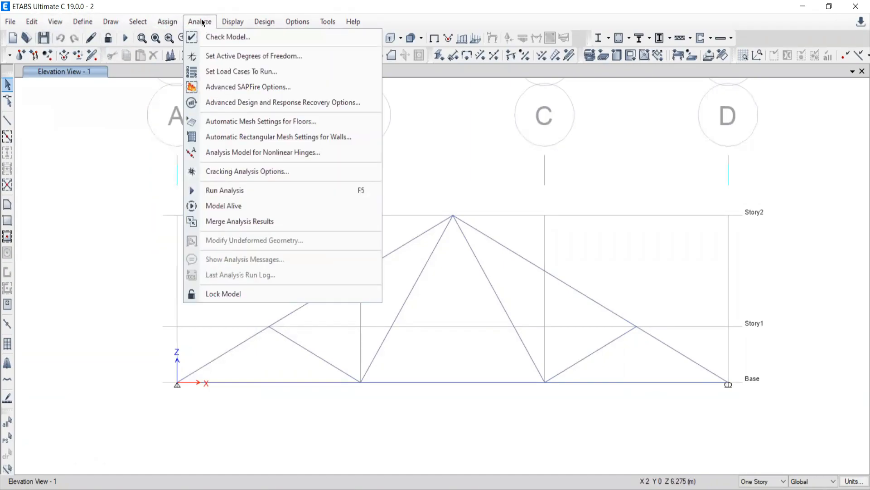
left_click(264, 22)
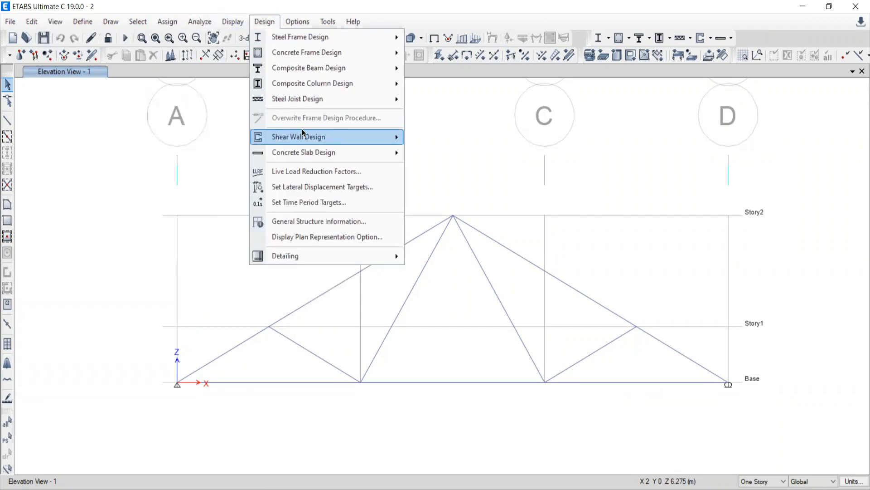
mouse_move(299, 37)
mouse_move(330, 20)
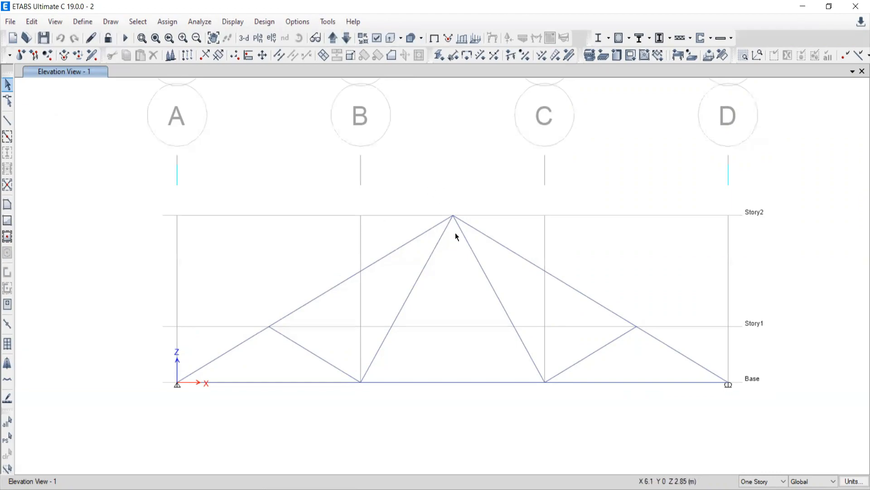
Start a joint force load assignment and set its load pattern to Live
left_click(172, 23)
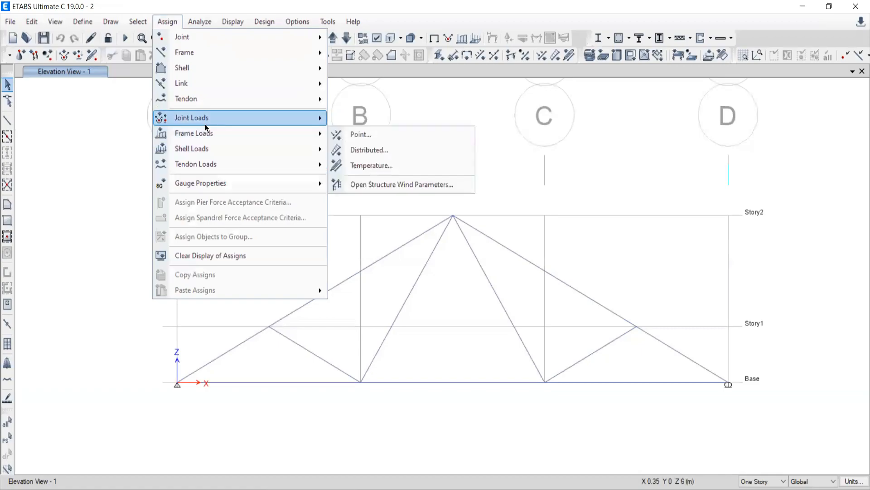
mouse_move(174, 119)
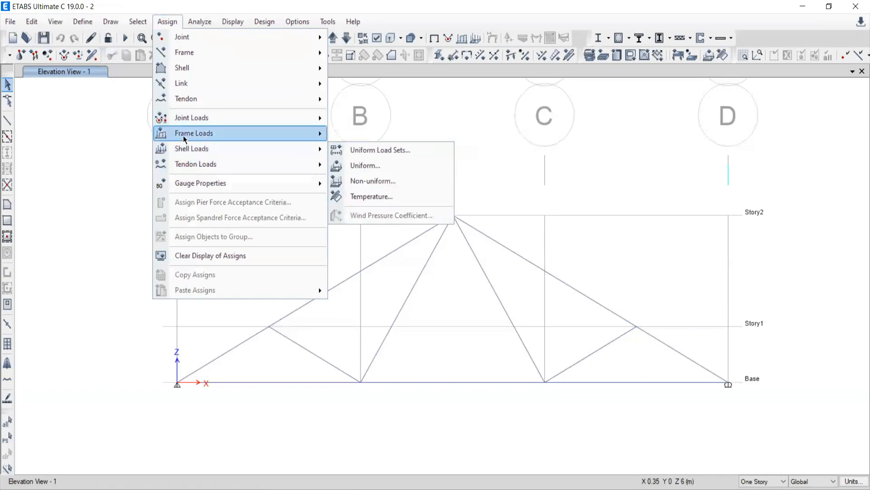
mouse_move(187, 144)
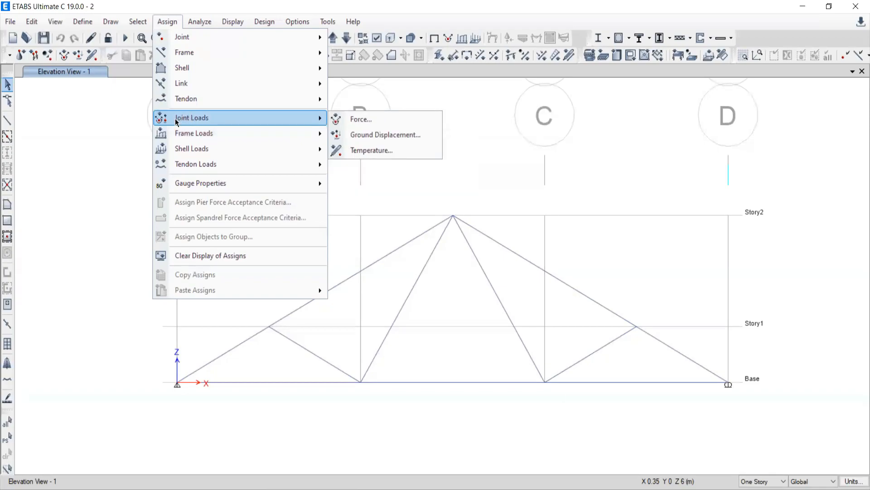
left_click(352, 120)
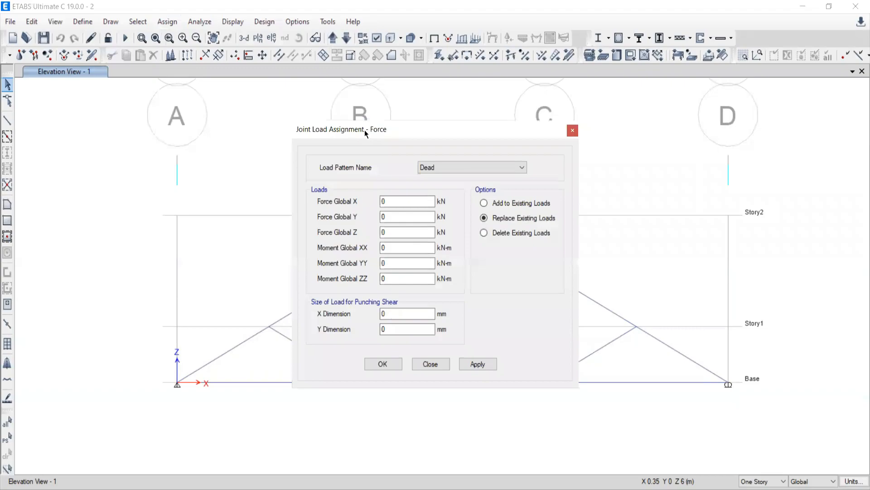
left_click_drag(364, 129, 111, 90)
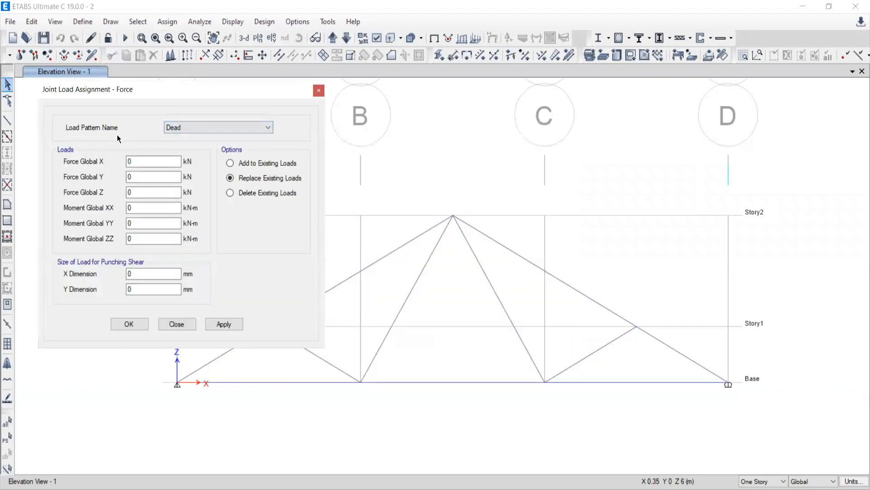
left_click(217, 128)
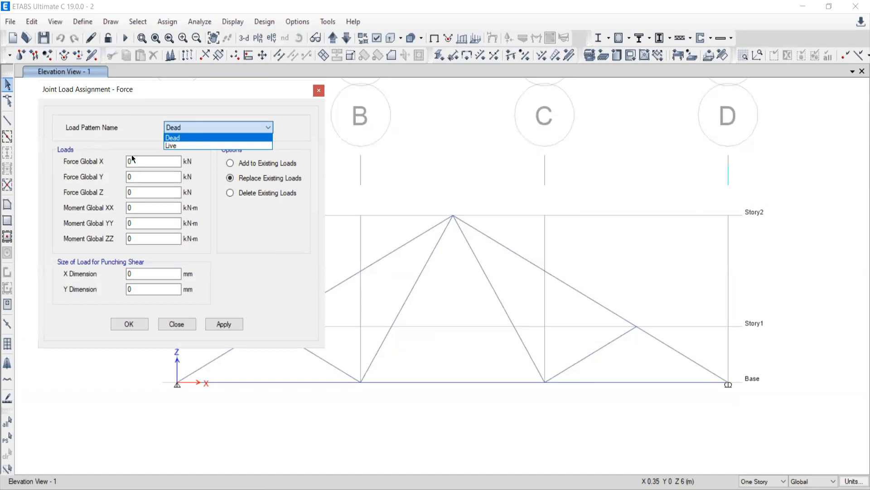
left_click(172, 145)
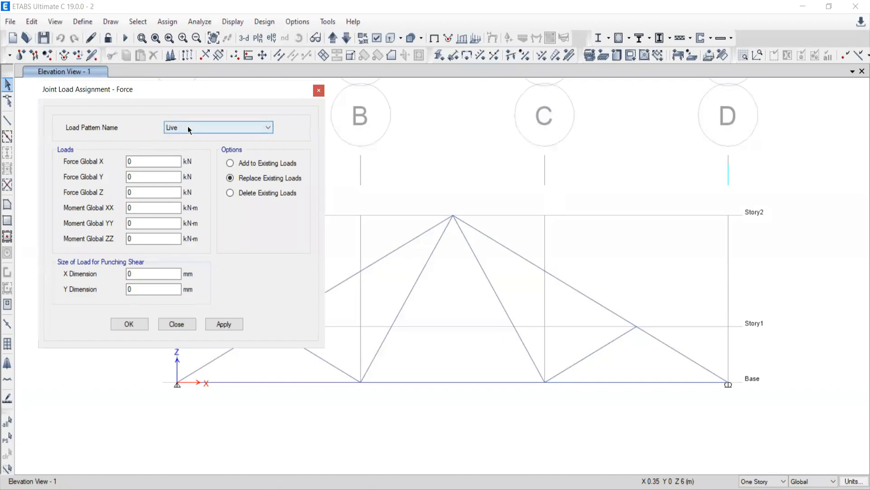
left_click(176, 127)
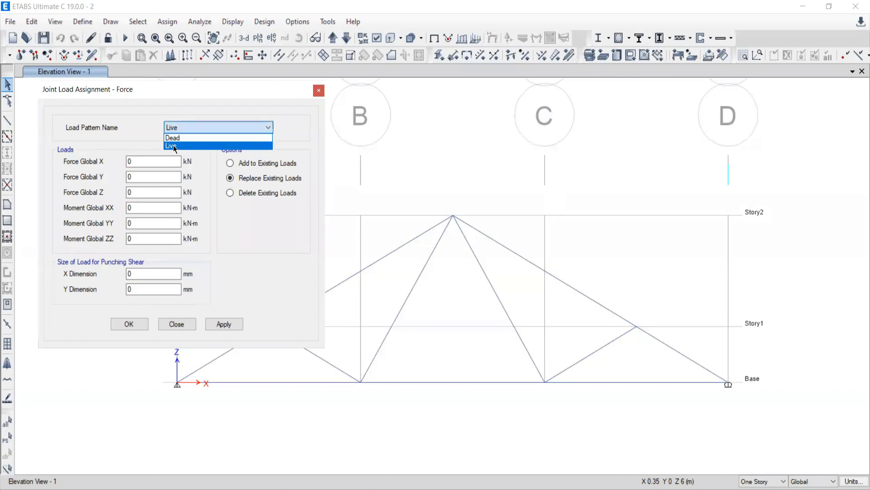
left_click(172, 145)
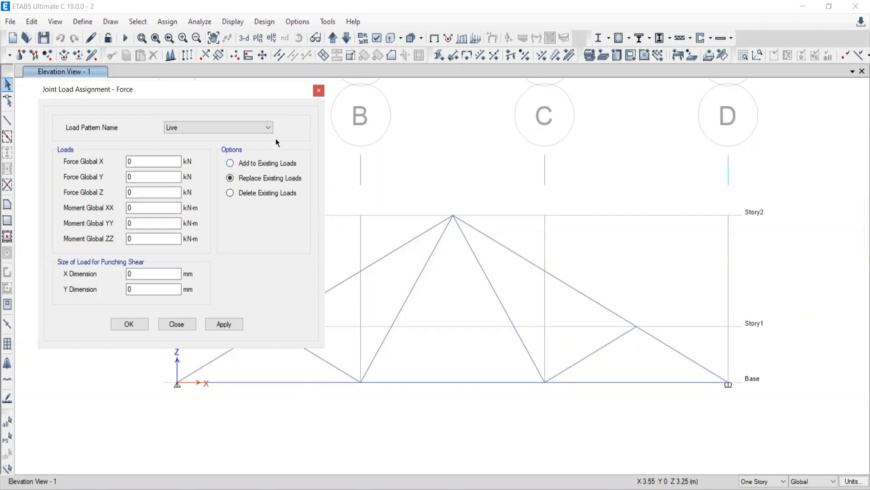
left_click(412, 422)
mouse_move(506, 196)
left_mouse_down()
mouse_move(531, 215)
mouse_move(556, 220)
mouse_move(599, 184)
mouse_move(592, 202)
left_mouse_up()
mouse_move(624, 159)
left_mouse_down()
mouse_move(627, 179)
mouse_move(644, 174)
left_mouse_up()
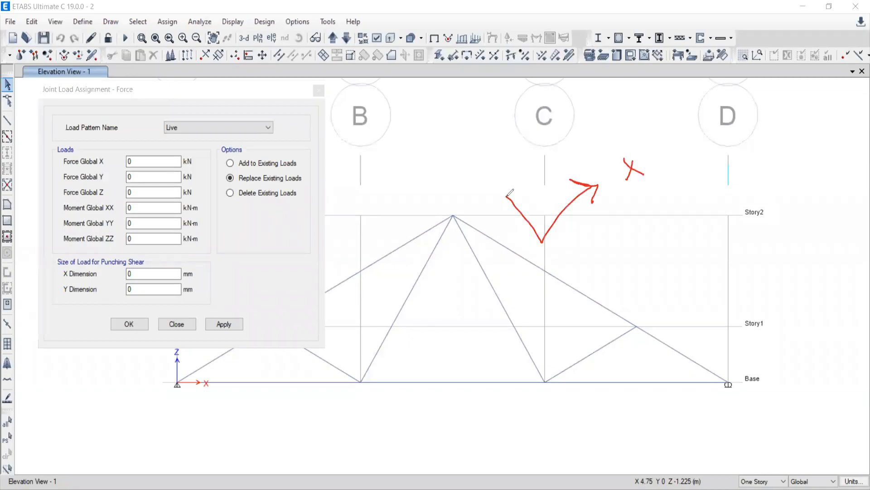
left_click_drag(499, 208, 513, 198)
mouse_move(446, 158)
left_mouse_down()
mouse_move(461, 155)
mouse_move(439, 188)
left_mouse_up()
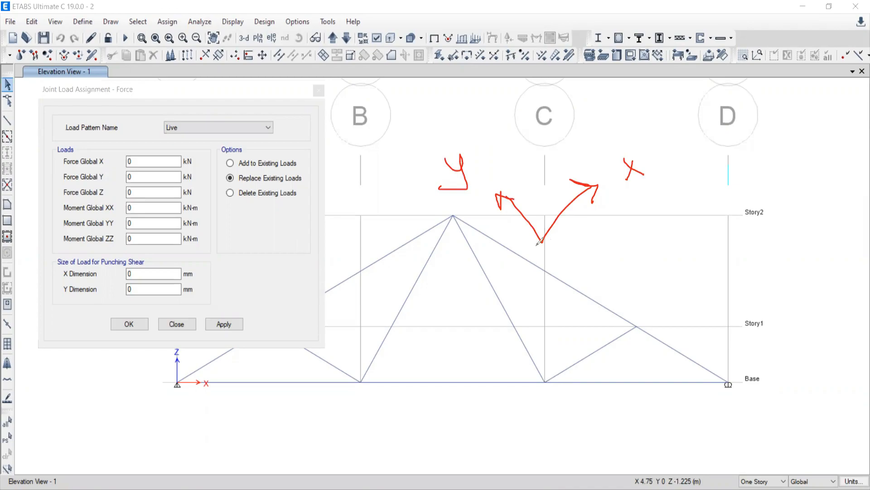
mouse_move(542, 241)
left_mouse_down()
mouse_move(531, 84)
mouse_move(540, 102)
mouse_move(565, 101)
left_mouse_up()
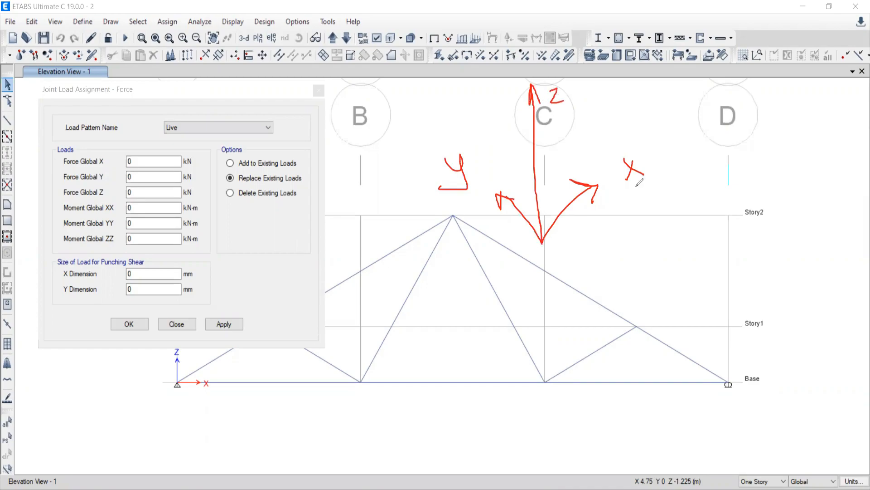
key("e")
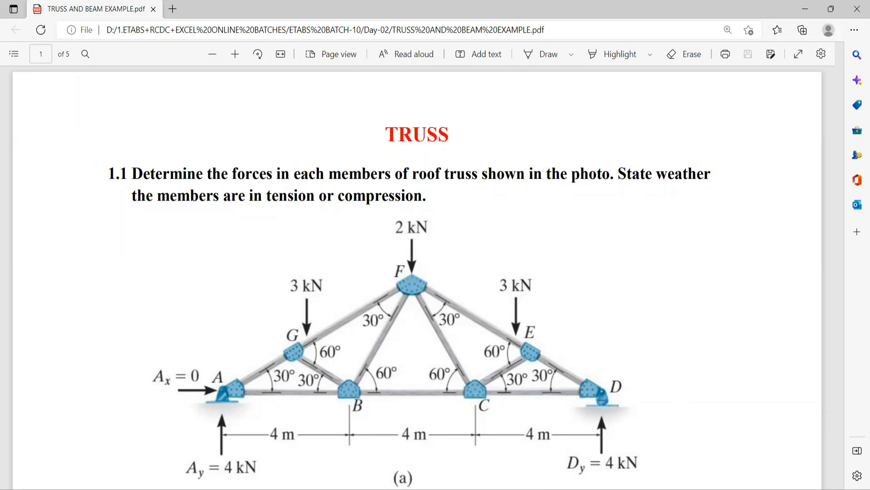
Set the global Z force of the joint load to 2 kN and move the dialog clear of the truss
key("alt+Tab")
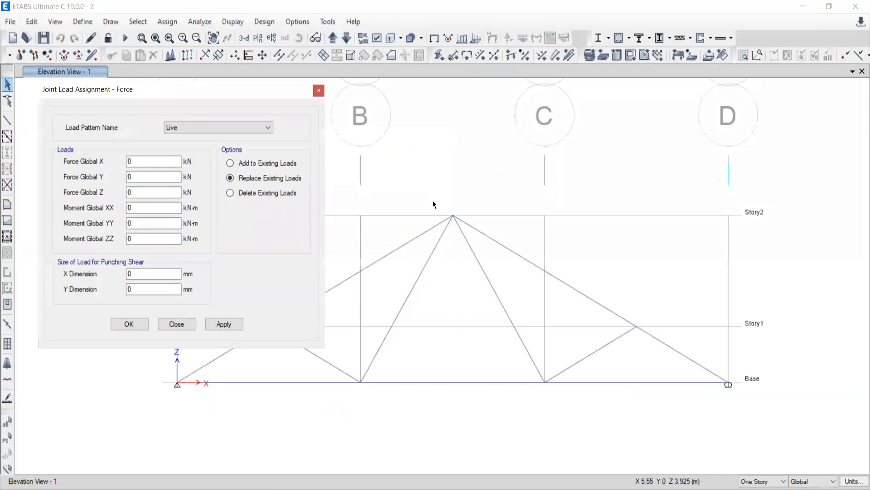
left_click(416, 162)
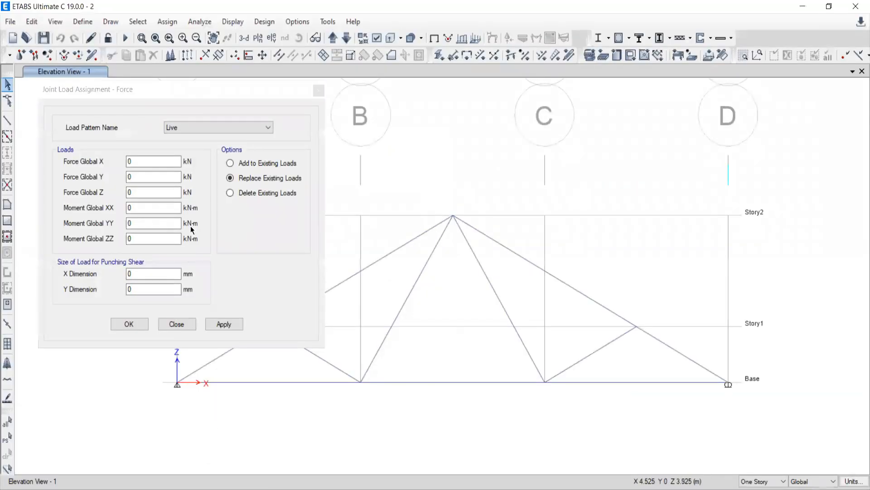
double_click(140, 198)
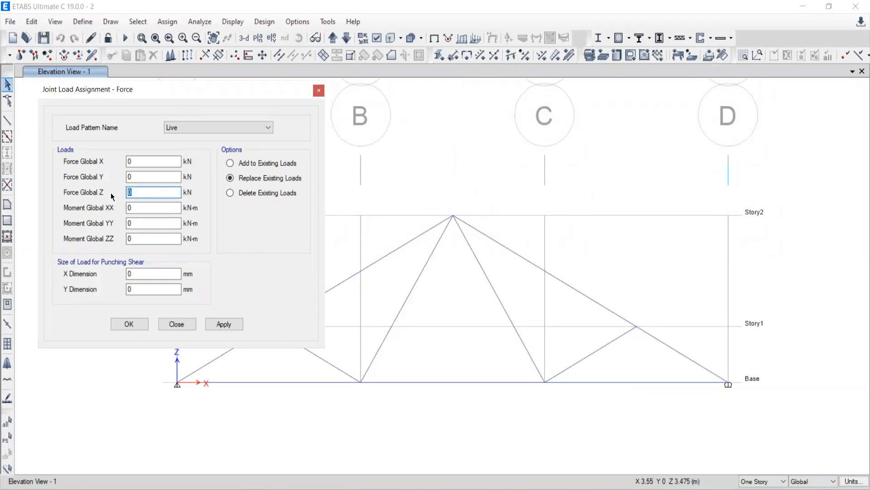
type("2")
left_click_drag(134, 90, 195, 80)
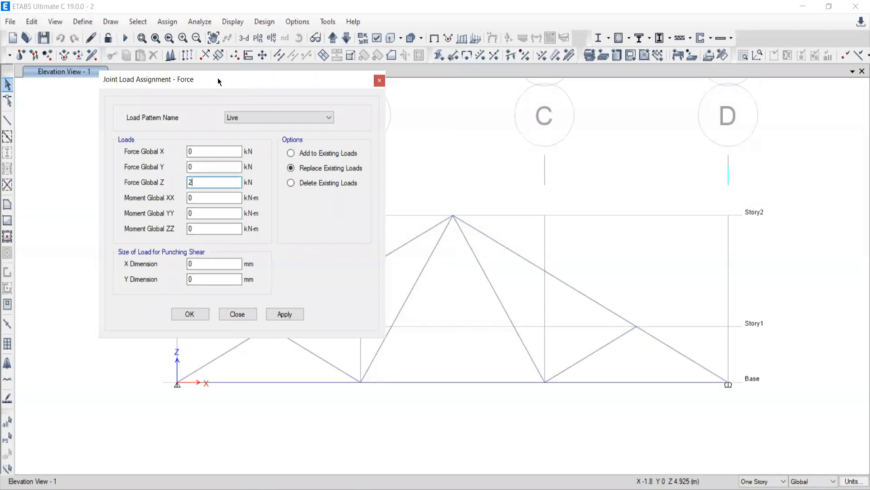
left_click_drag(218, 78, 128, 31)
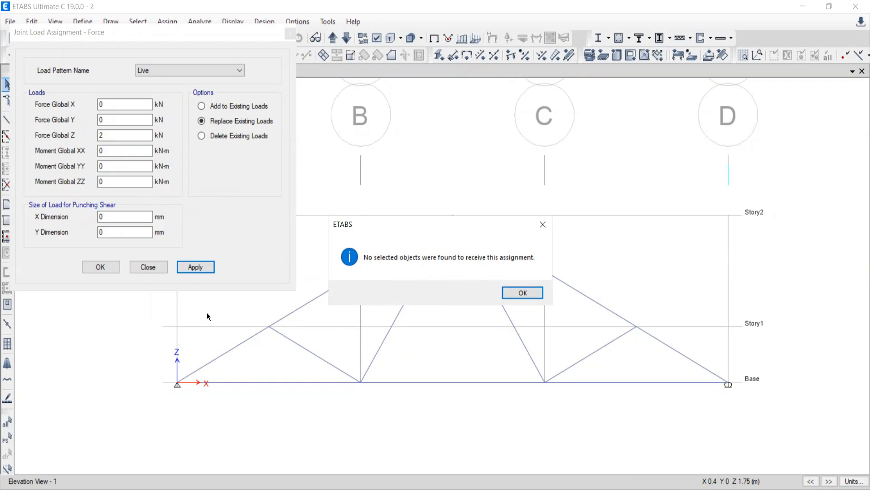
Dismiss the message, select the truss's apex joint and apply the 2 kN global Z joint force to it
left_click(518, 295)
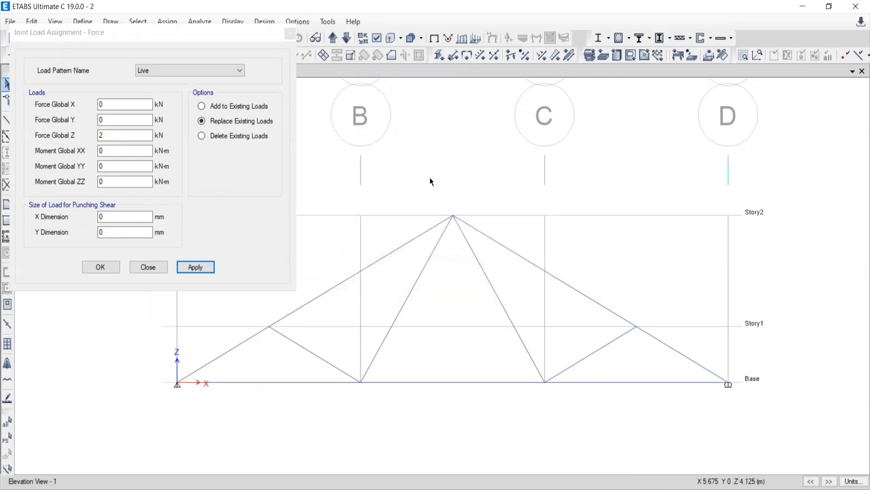
left_click_drag(423, 192, 504, 243)
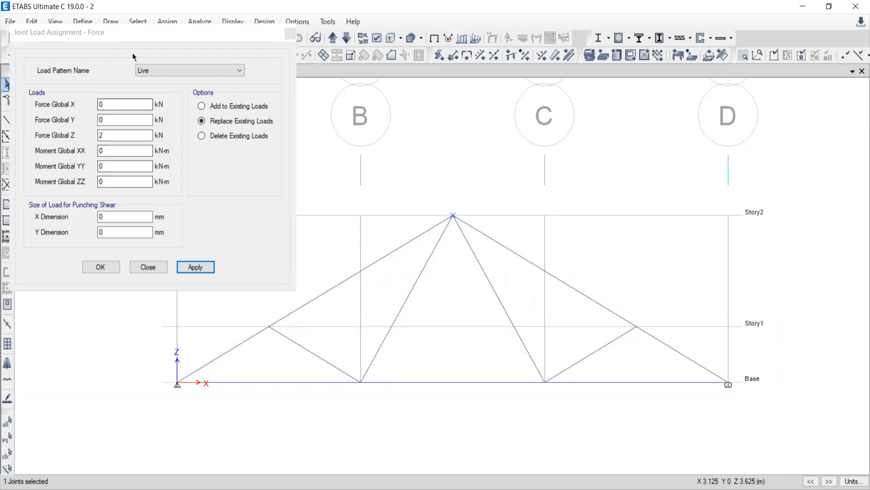
left_click(129, 36)
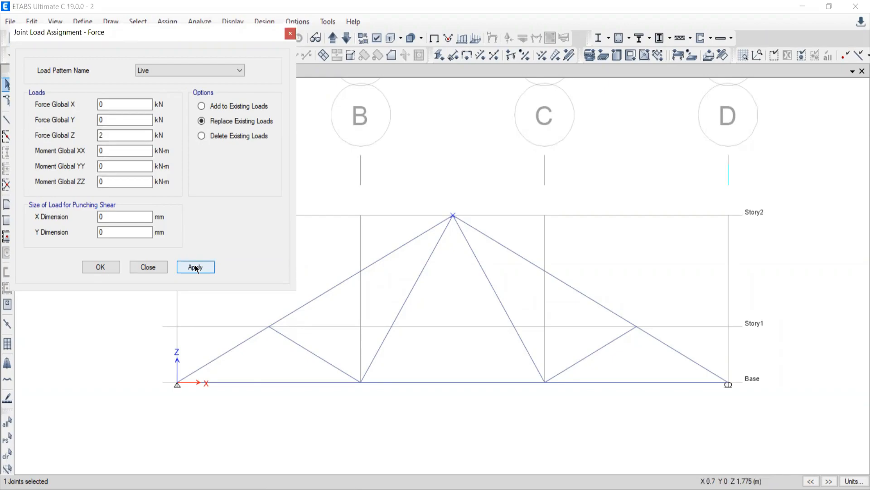
left_click(195, 267)
scroll(461, 175, "up", 3)
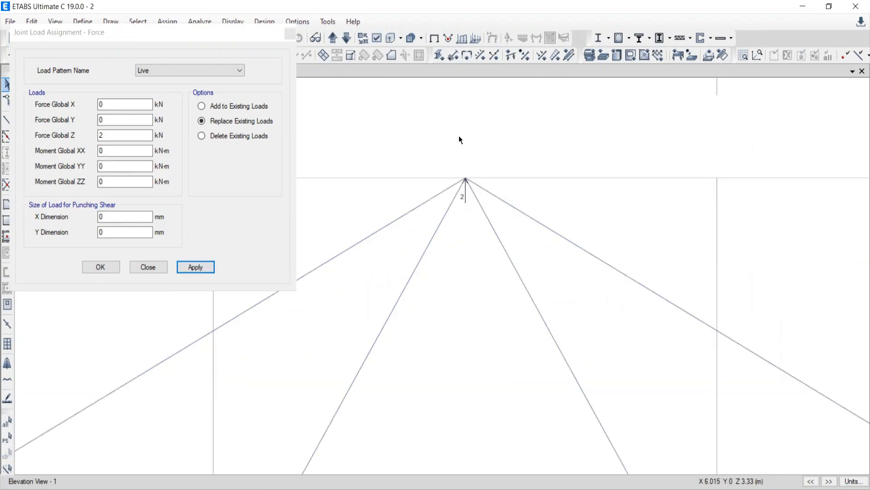
Check the load direction on the problem sheet and replace the apex joint's force with -2 kN in global Z
key("alt+Tab")
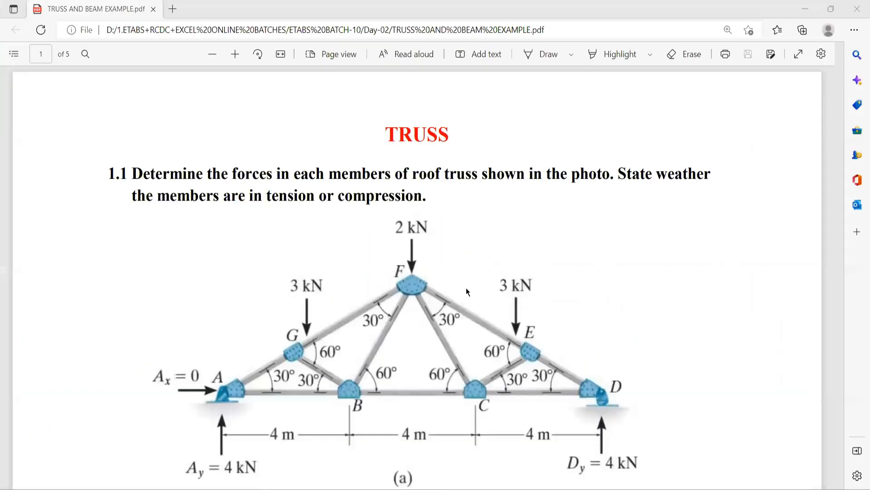
key("alt+Tab")
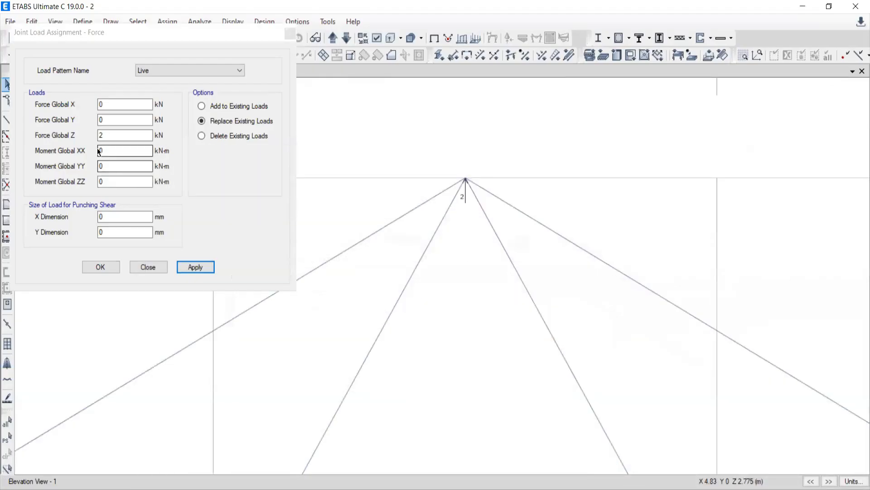
left_click(106, 134)
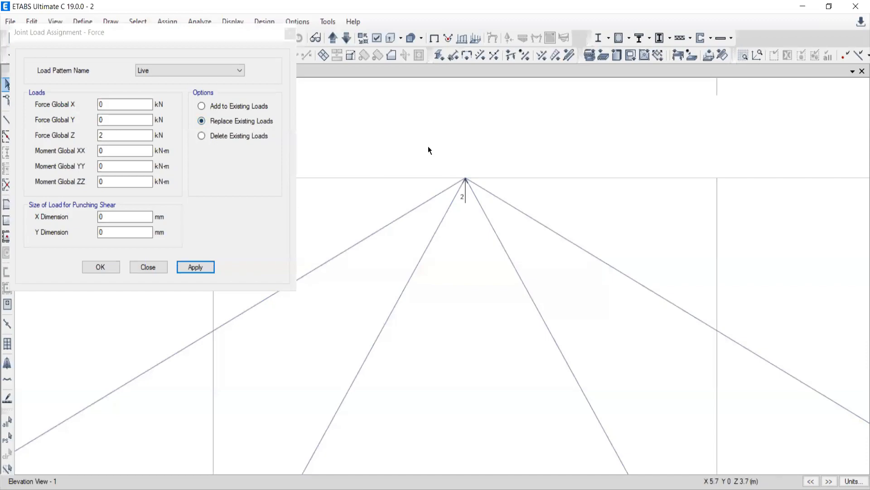
left_click_drag(428, 146, 513, 206)
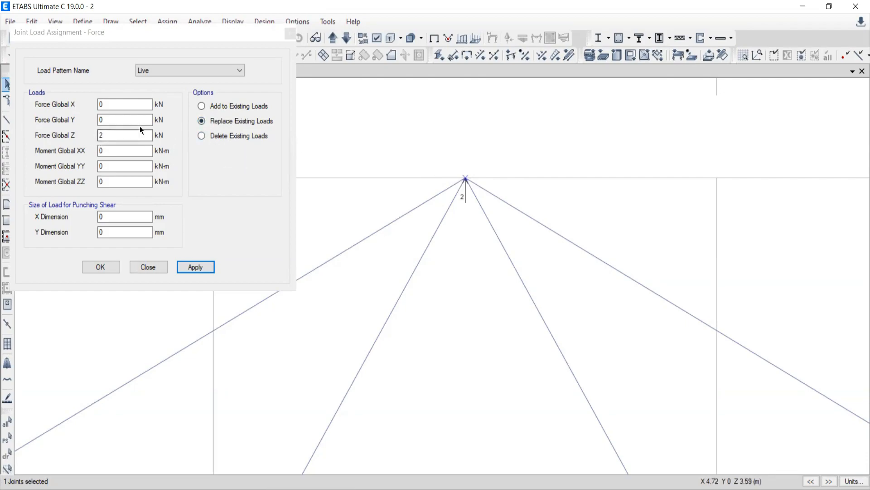
left_click(98, 136)
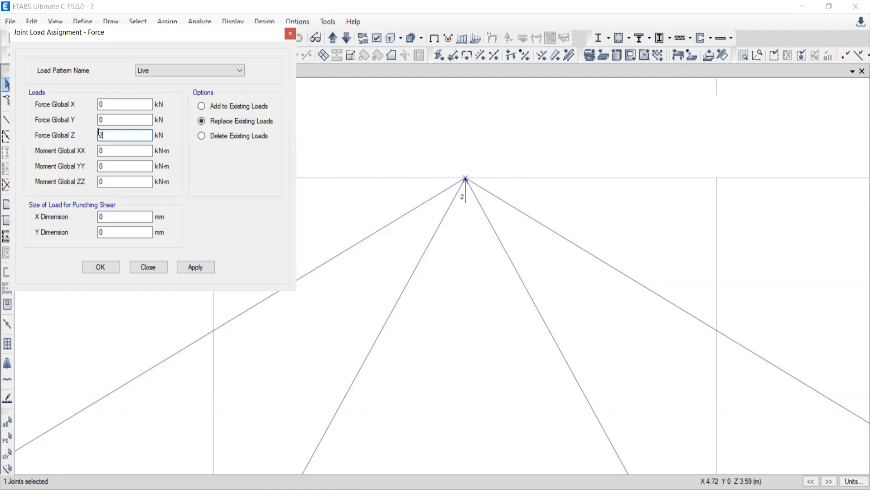
type("-")
left_click(193, 267)
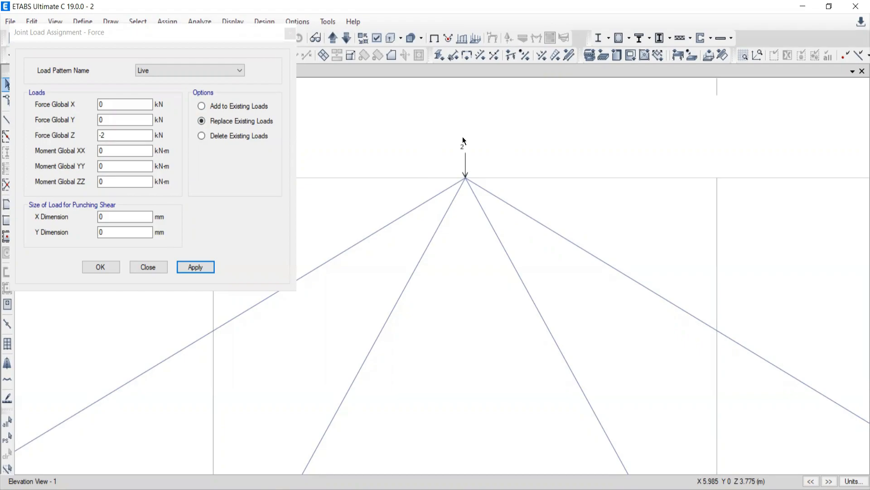
Add a global Z force of -3 kN to the existing load on the apex joint
double_click(107, 133)
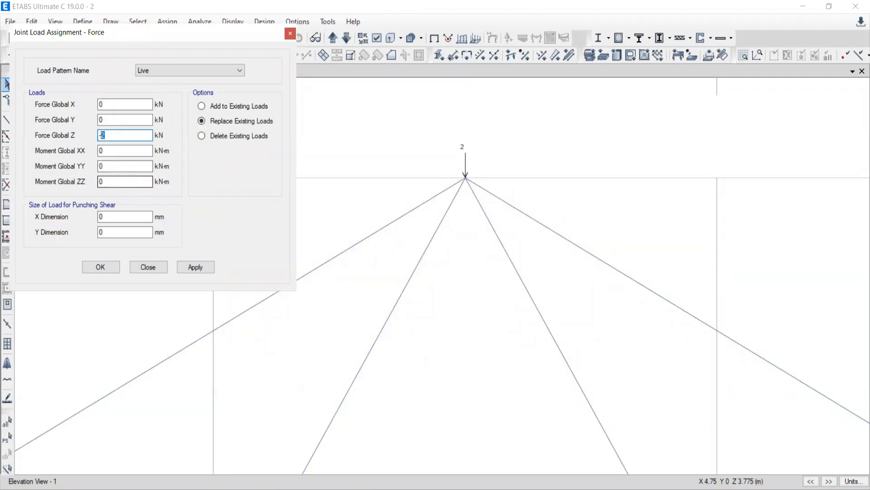
type("3")
left_click_drag(430, 151, 516, 207)
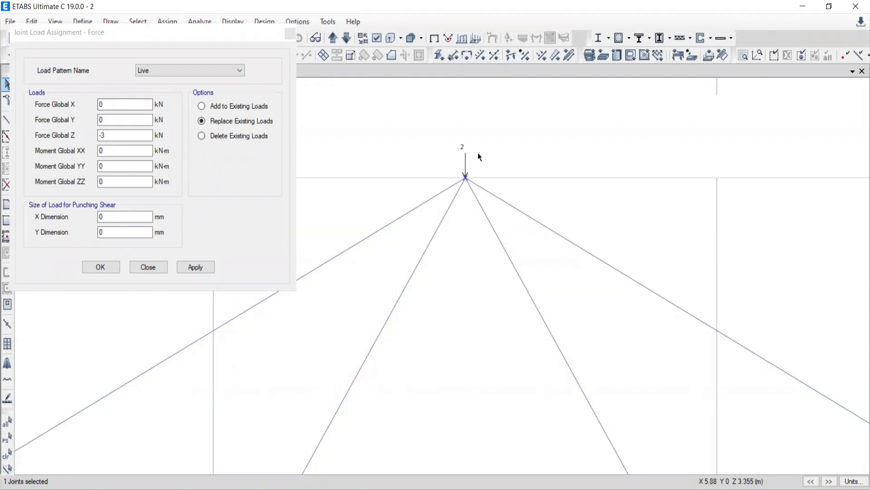
left_click(203, 106)
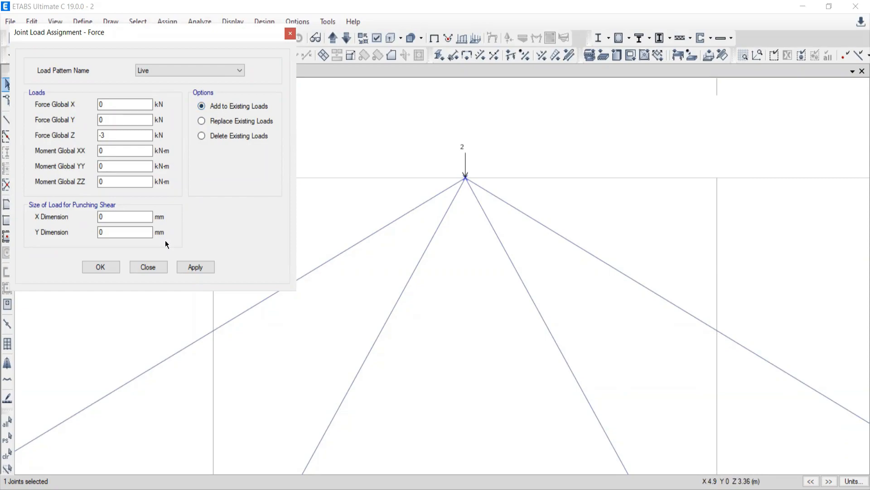
left_click(195, 267)
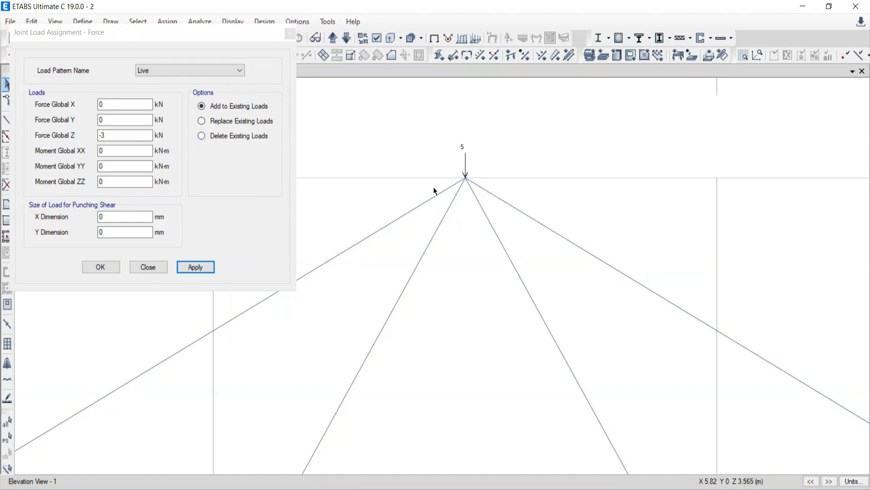
Delete the existing Live loads from the apex joint
left_click_drag(445, 160, 488, 200)
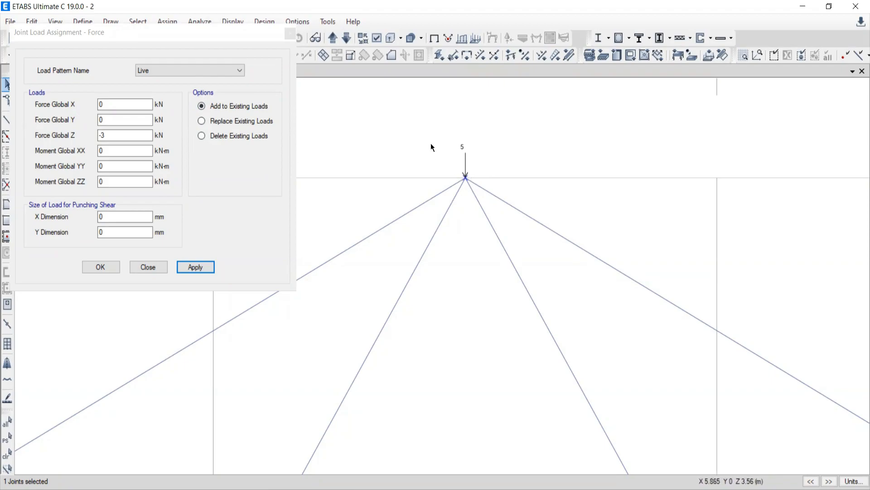
left_click(201, 136)
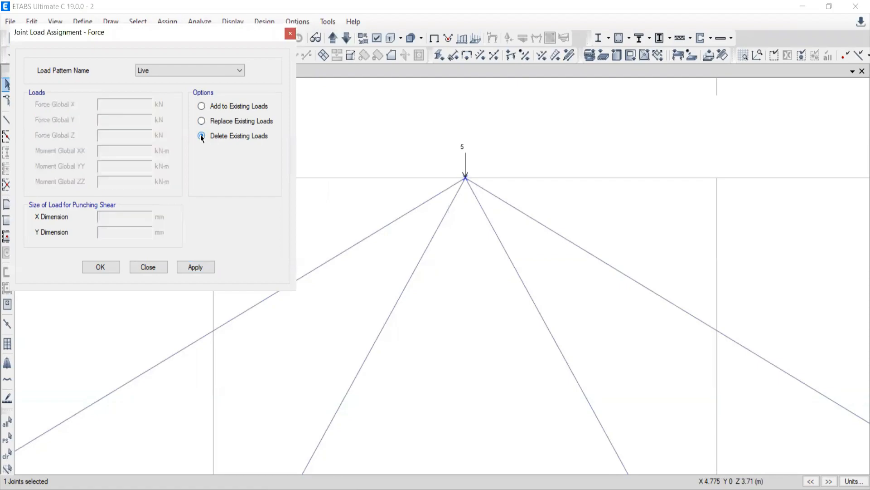
left_click(194, 267)
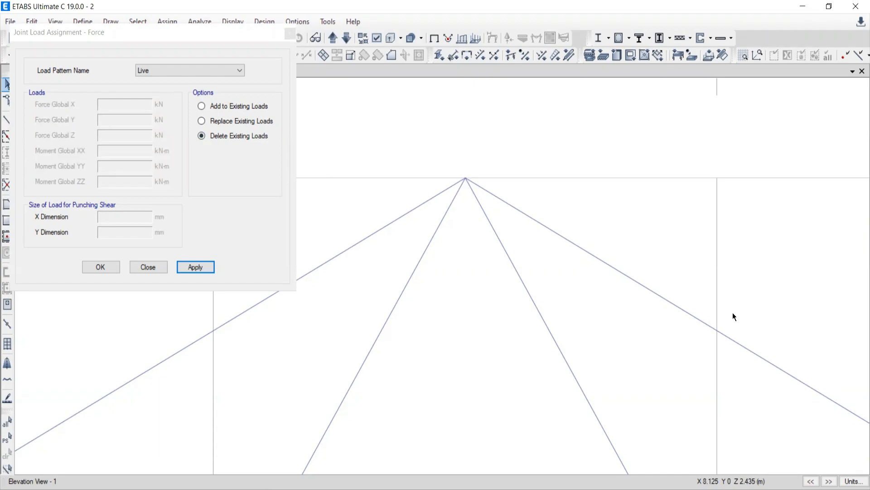
Assign a global Z force of -2 kN to the apex joint with the Replace Existing Loads option
left_click(202, 121)
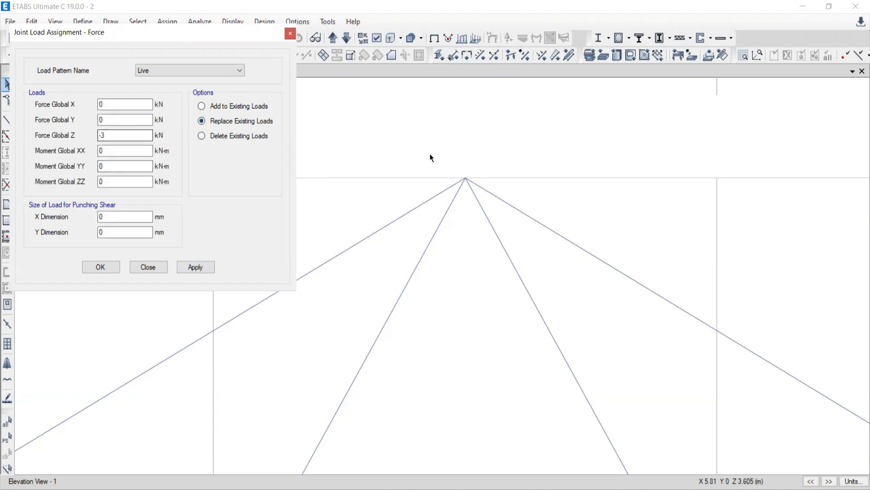
left_click_drag(413, 137, 573, 236)
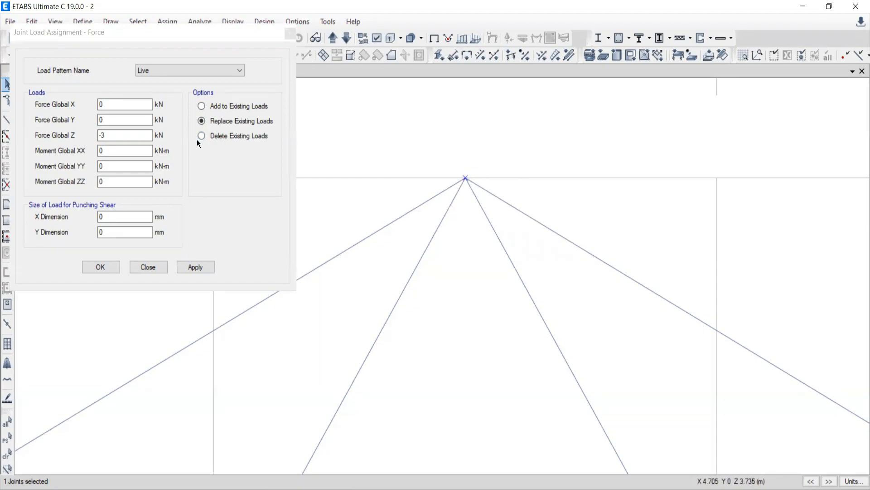
left_click_drag(109, 134, 100, 135)
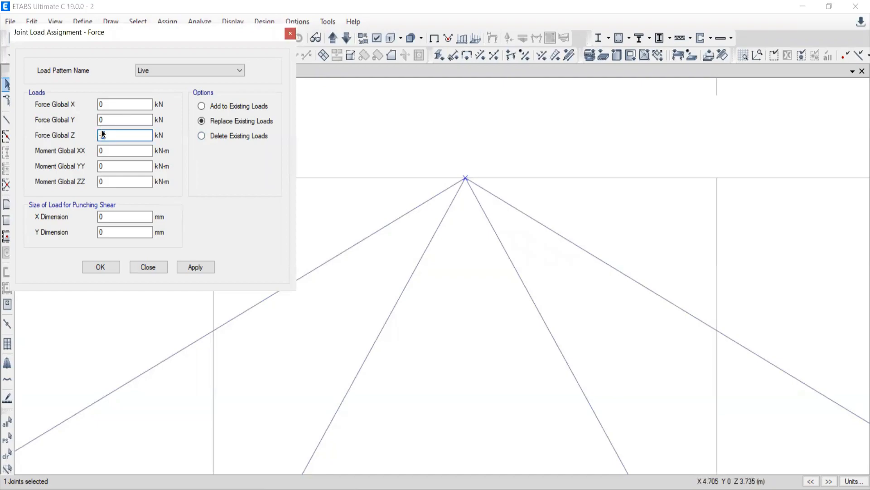
type("2")
left_click(196, 267)
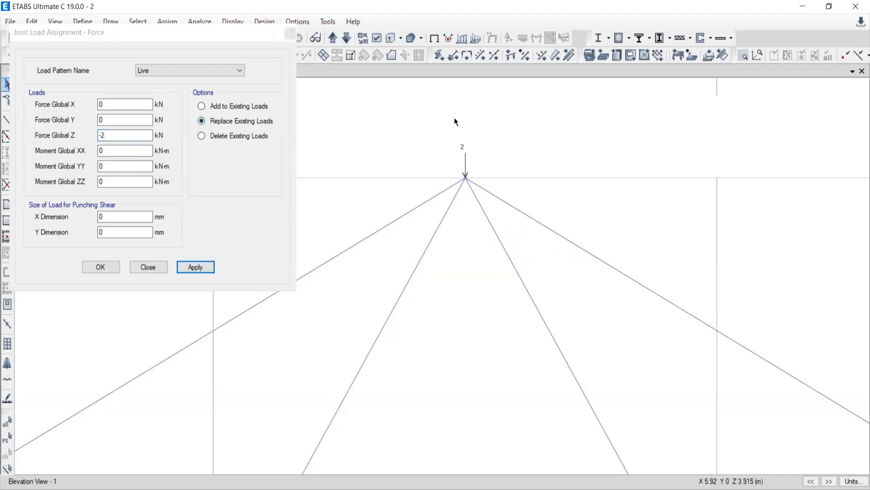
Select the two mid-rafter joints at Story1 after consulting the problem sheet, and close the joint load assignment
scroll(479, 210, "down", 3)
key("alt+Tab")
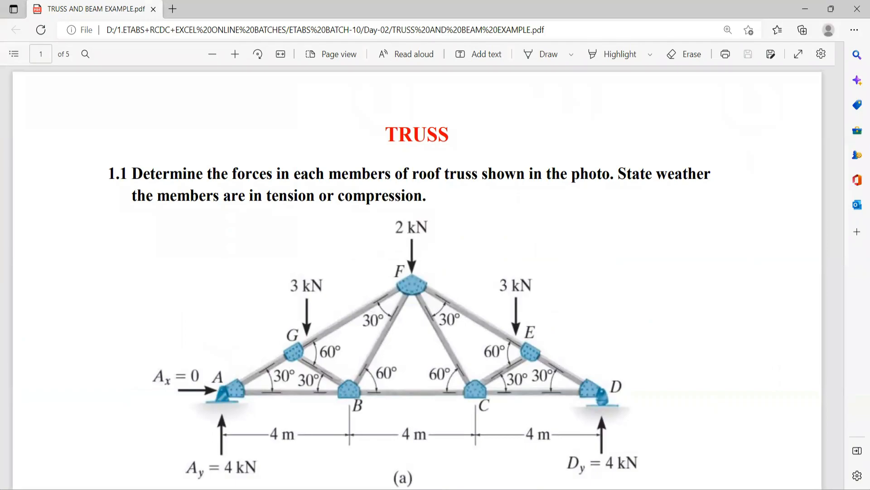
left_click(499, 458)
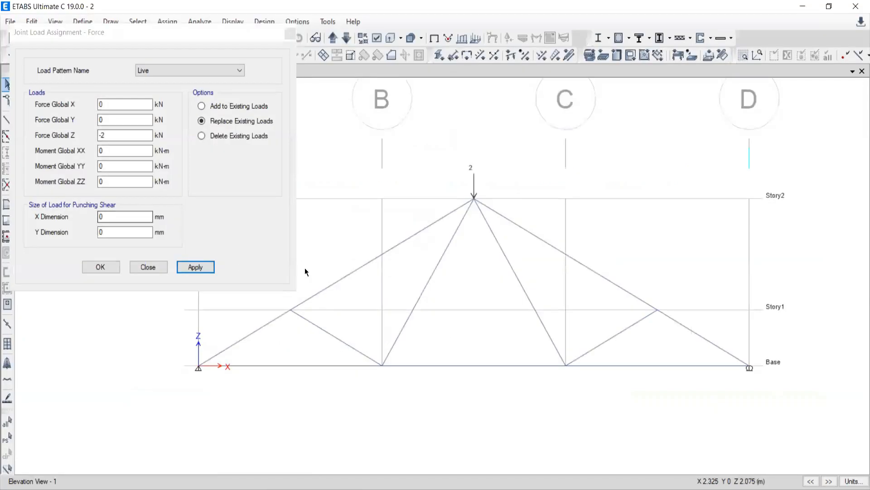
middle_click_drag(325, 306, 410, 286)
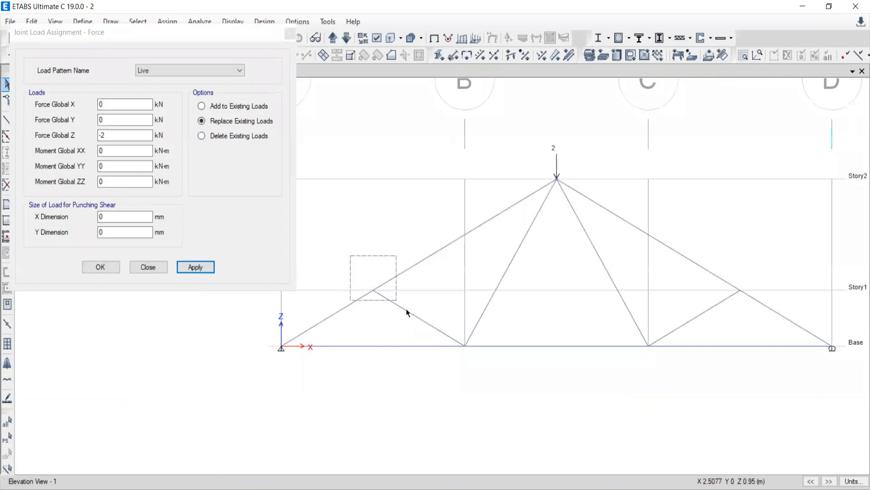
left_click_drag(350, 255, 407, 309)
middle_click_drag(702, 312, 618, 315)
left_click_drag(634, 255, 687, 314)
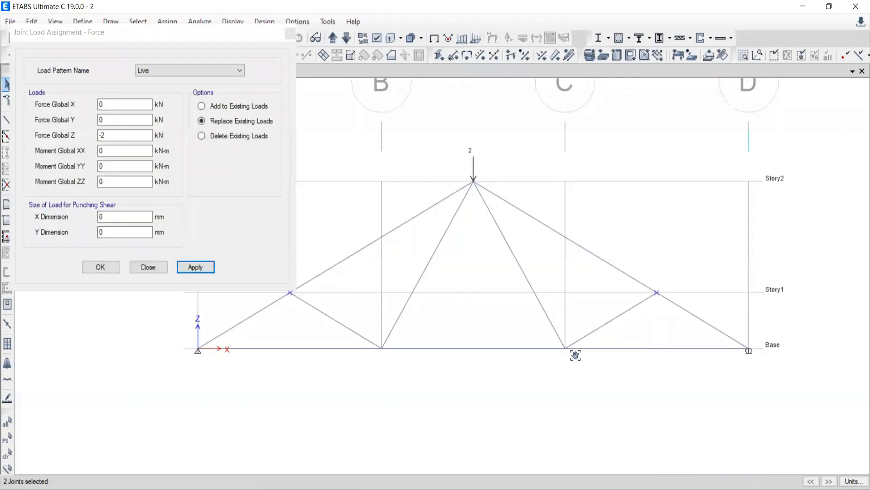
middle_click_drag(576, 355, 651, 387)
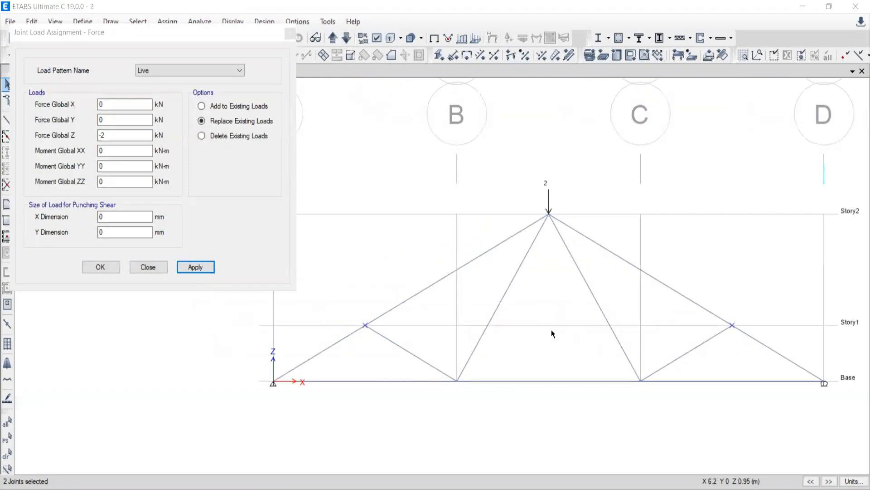
mouse_move(552, 319)
middle_mouse_down()
mouse_move(559, 332)
mouse_move(554, 318)
middle_mouse_up()
left_click(102, 267)
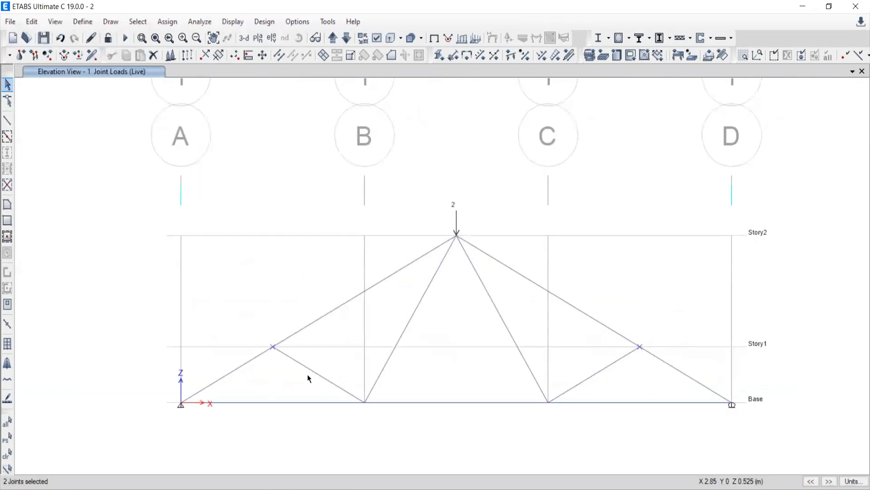
Clear the selection, reselect the two mid-rafter joints at Story1 and assign them a Live joint force of -3 kN in global Z
left_click(7, 453)
left_click_drag(246, 320, 325, 376)
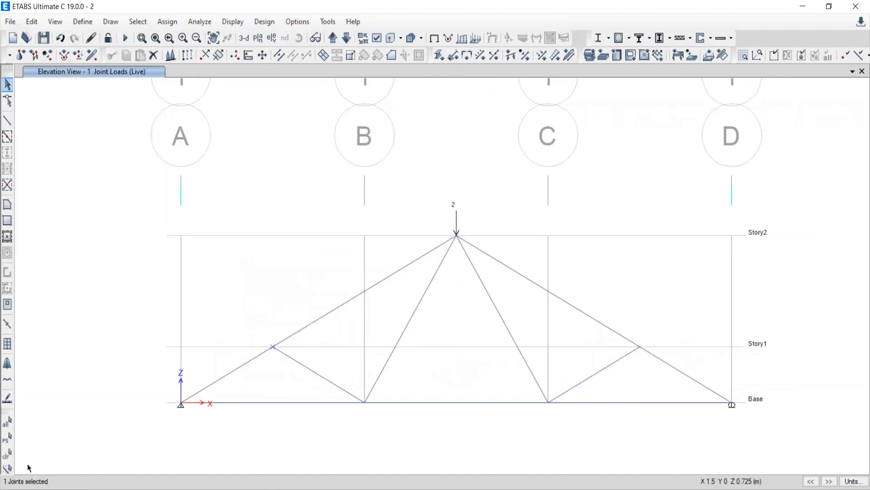
left_click_drag(627, 310, 683, 374)
left_click(167, 22)
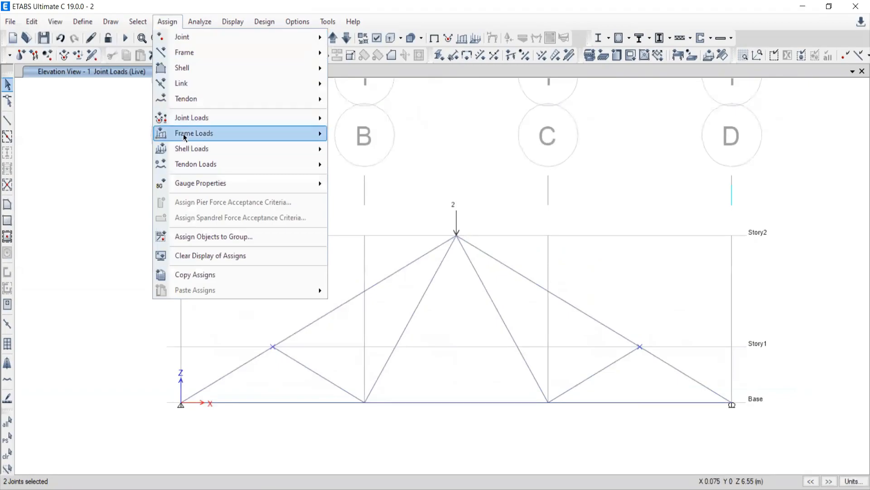
mouse_move(195, 117)
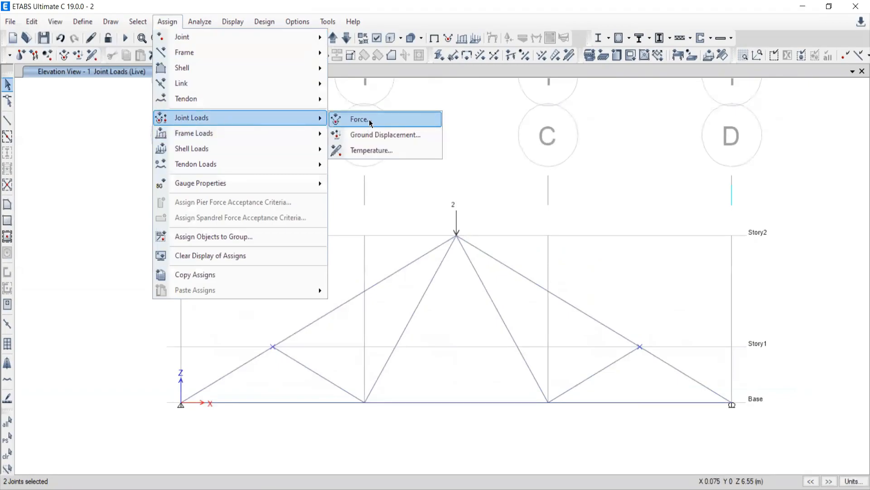
left_click(369, 122)
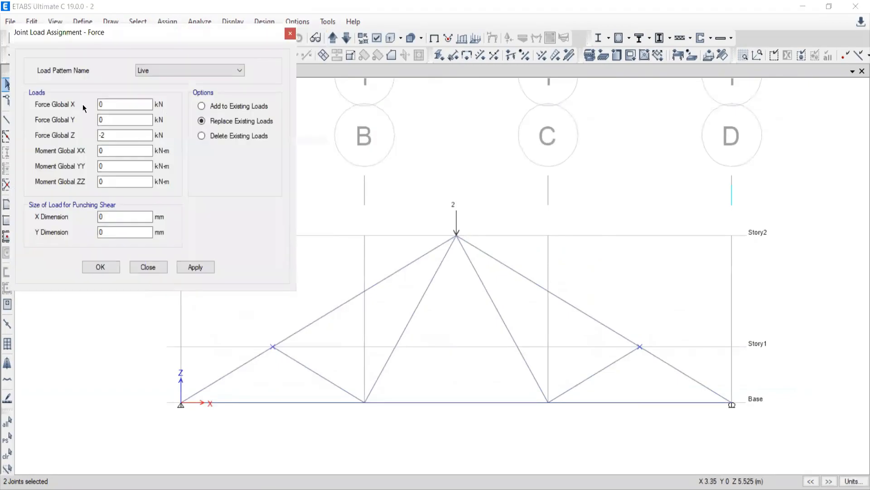
left_click(103, 135)
type("3")
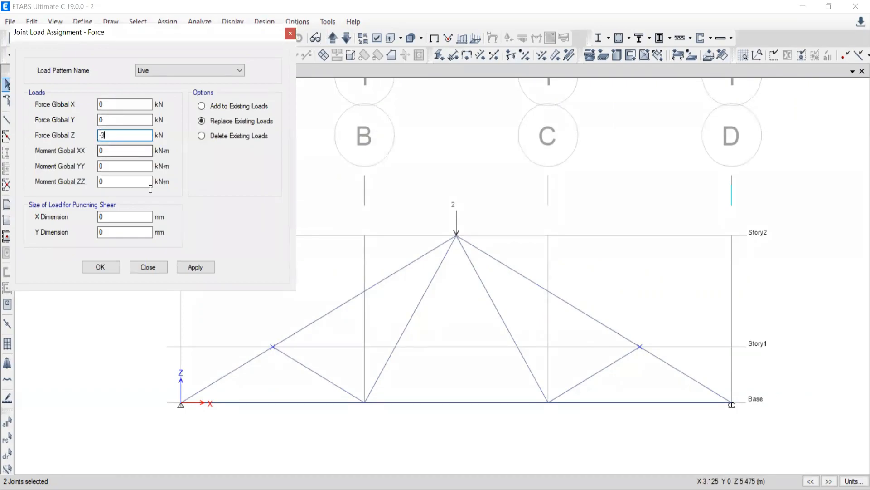
left_click(195, 267)
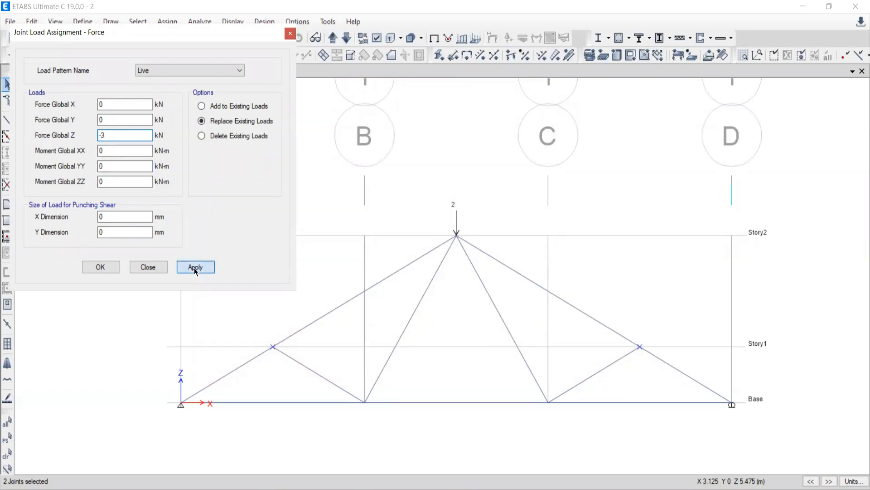
left_click(152, 268)
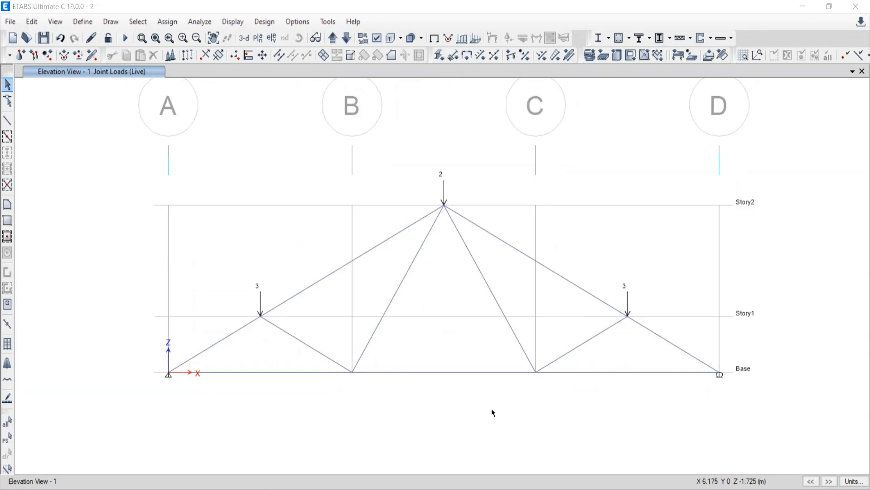
Switch to the PDF problem sheet and view the roof truss figure with the start of its member force table
key("alt+Tab")
scroll(385, 334, "down", 2)
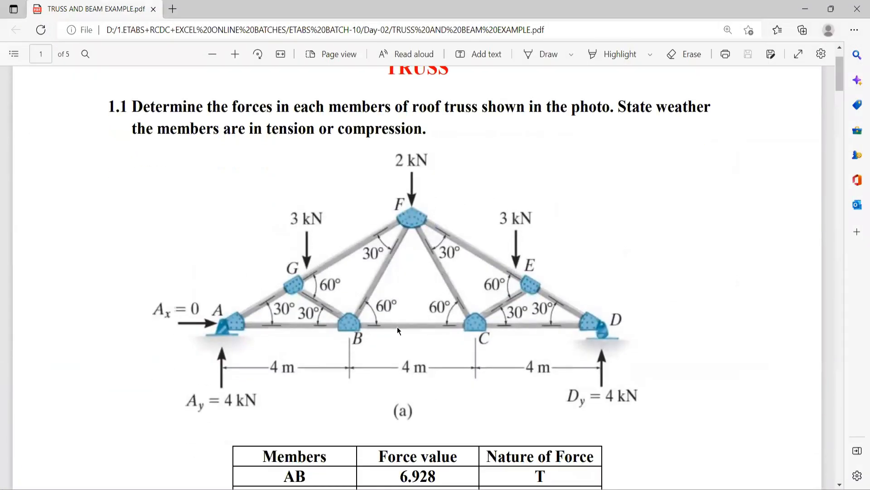
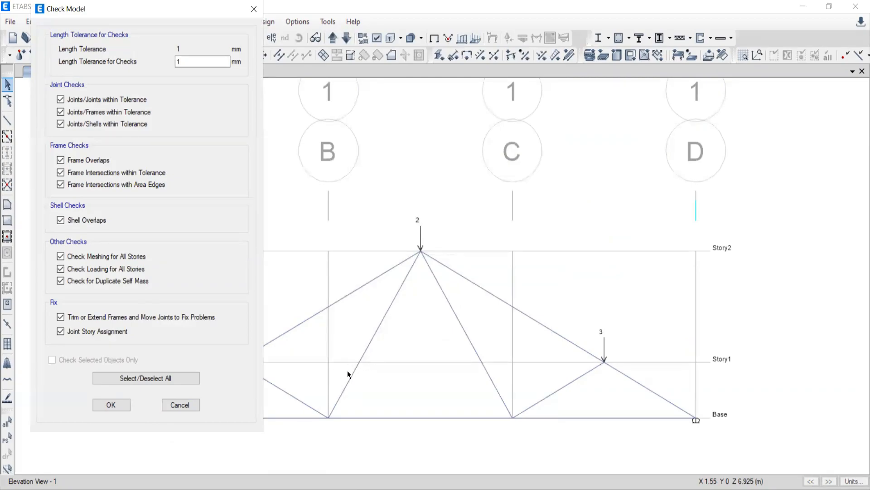
Check the model with all joint, frame, shell, other and fix options enabled and a 1 mm length tolerance, and close the report
left_click(111, 404)
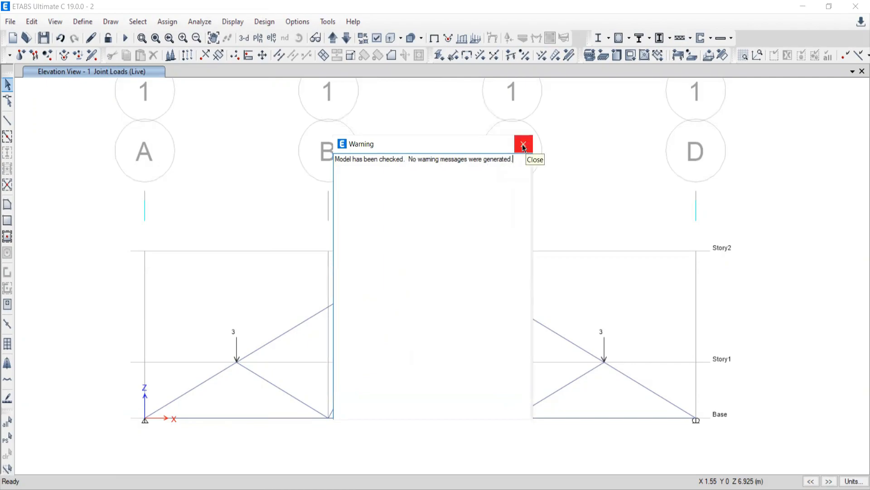
left_click_drag(458, 147, 467, 154)
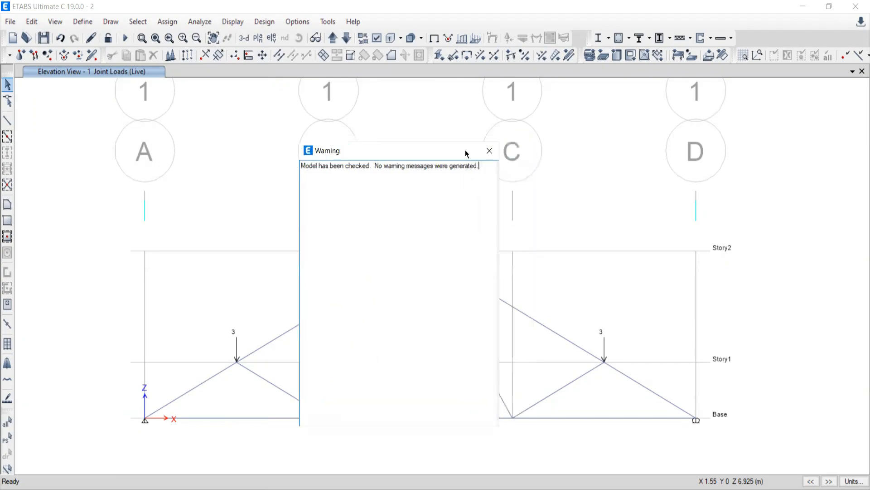
left_click(490, 150)
mouse_move(392, 347)
middle_mouse_down()
mouse_move(394, 299)
mouse_move(406, 308)
middle_mouse_up()
scroll(406, 306, "down", 3)
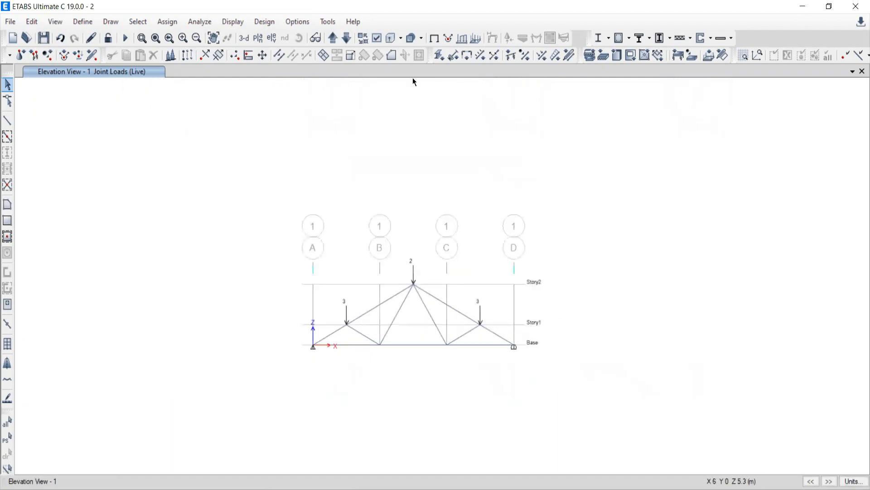
middle_click_drag(372, 368, 422, 301)
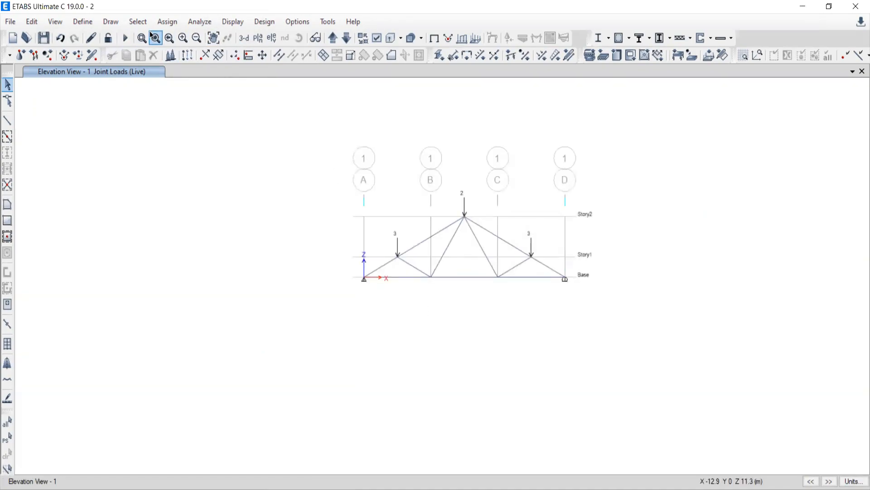
left_click(200, 21)
left_click(207, 36)
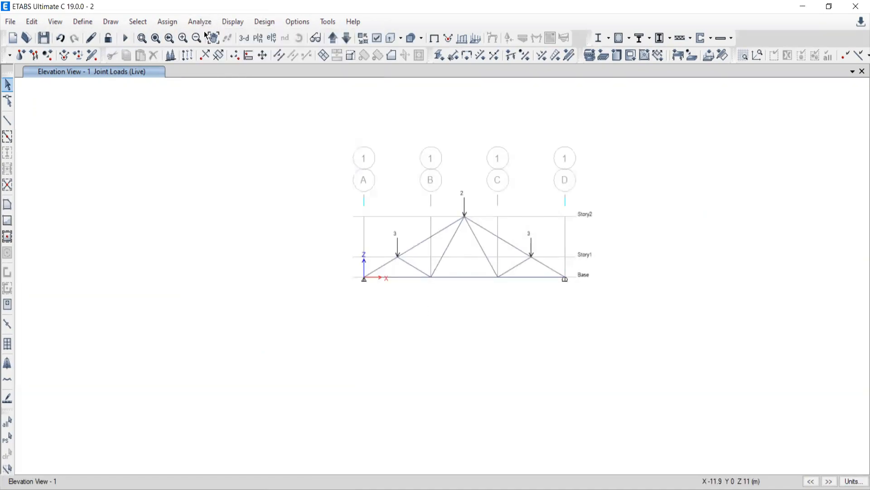
left_click(200, 22)
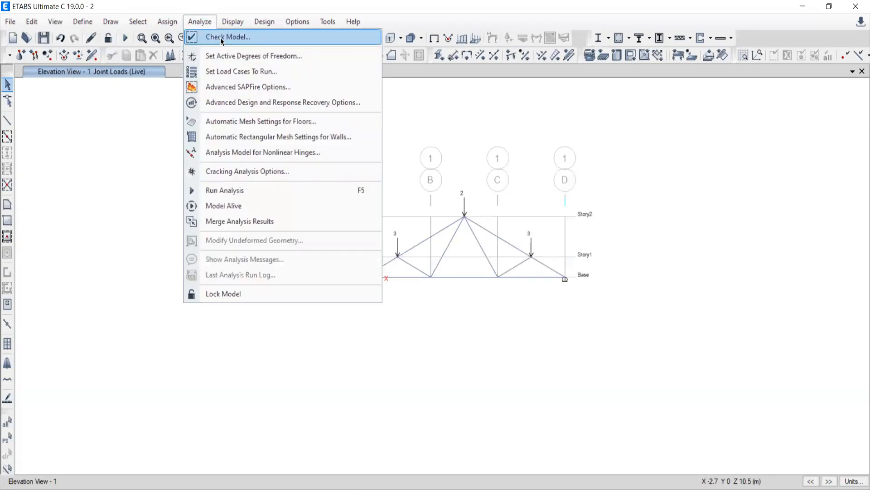
left_click(218, 2)
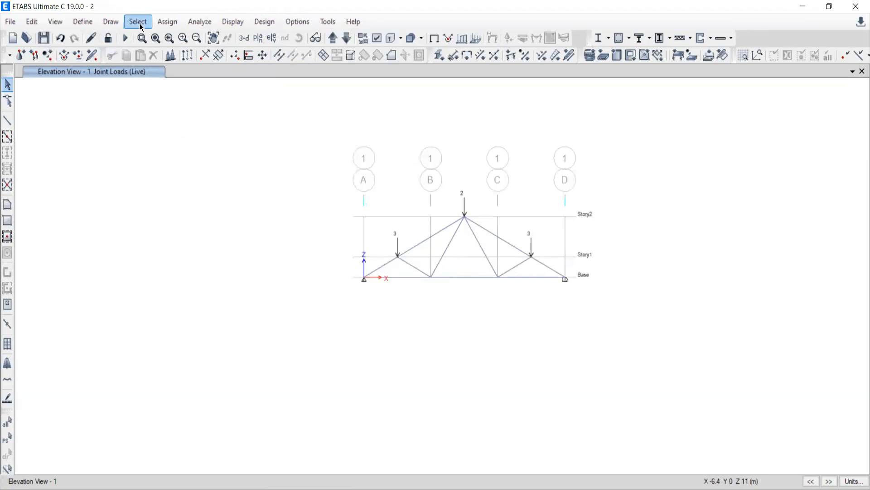
left_click(201, 23)
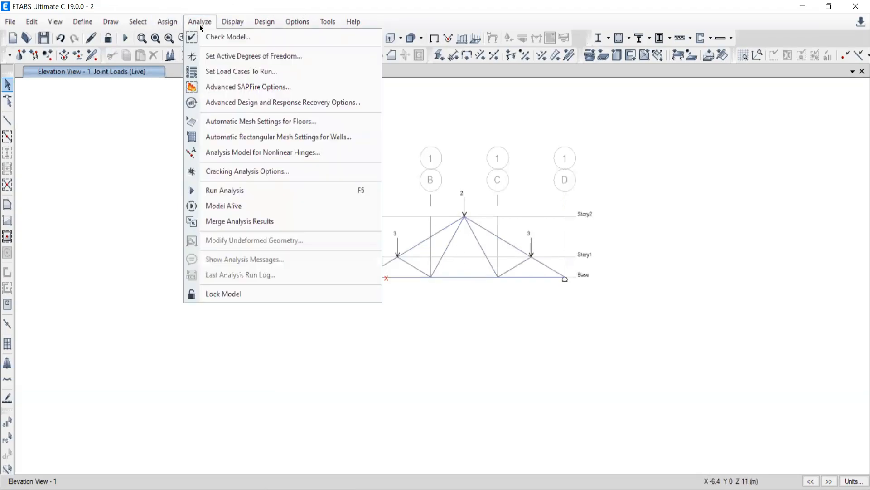
left_click(206, 190)
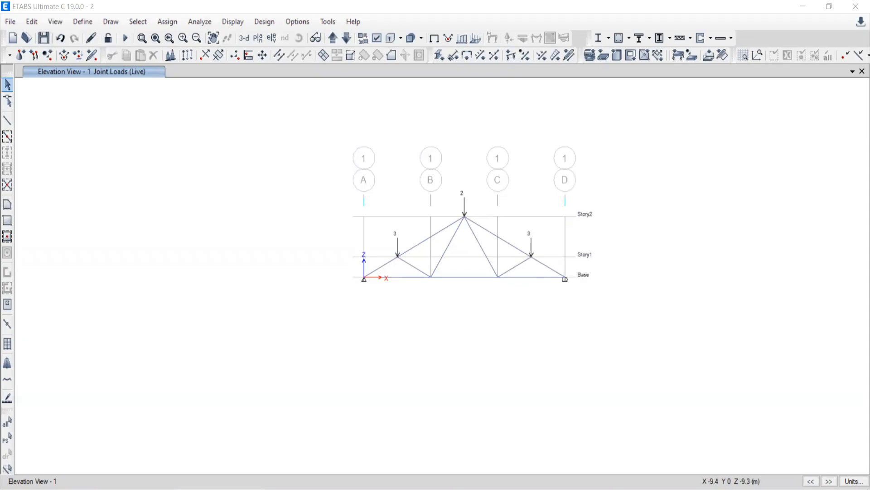
scroll(498, 314, "up", 3)
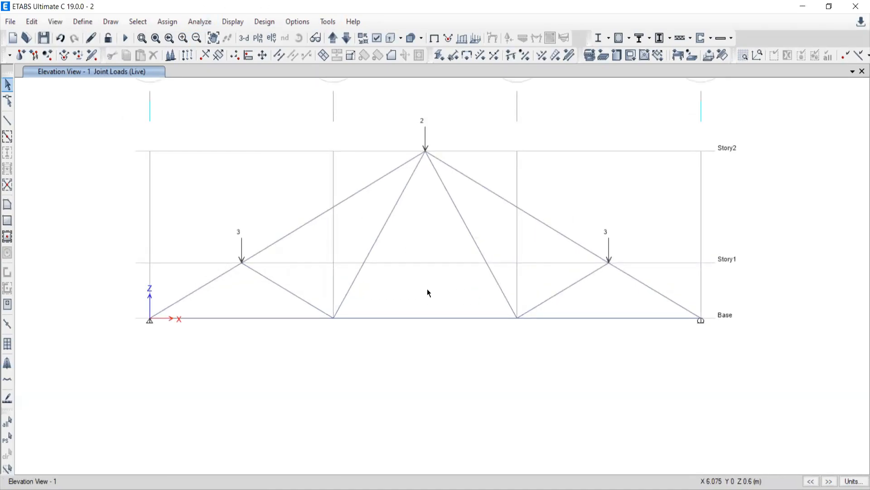
left_click(201, 23)
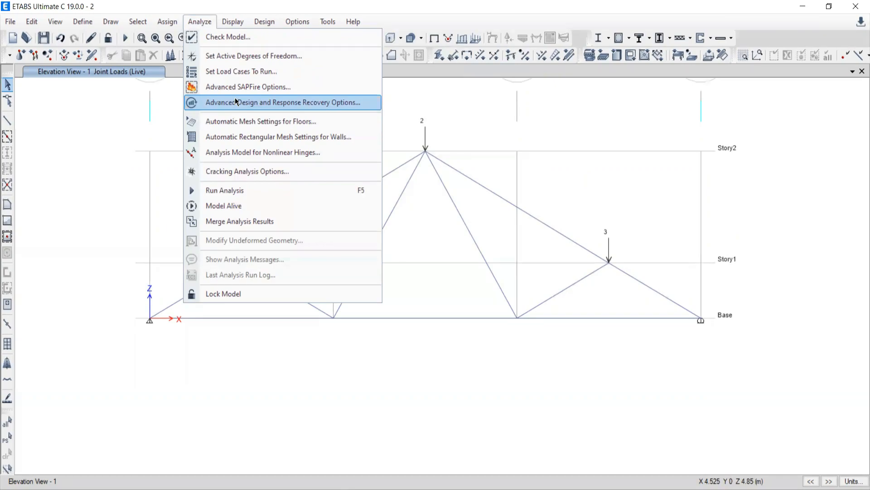
left_click(372, 344)
key("Escape")
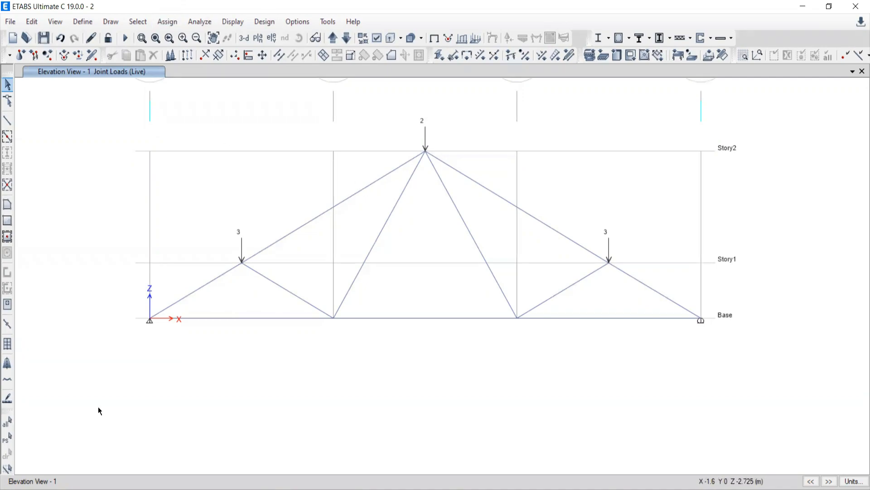
left_click(196, 23)
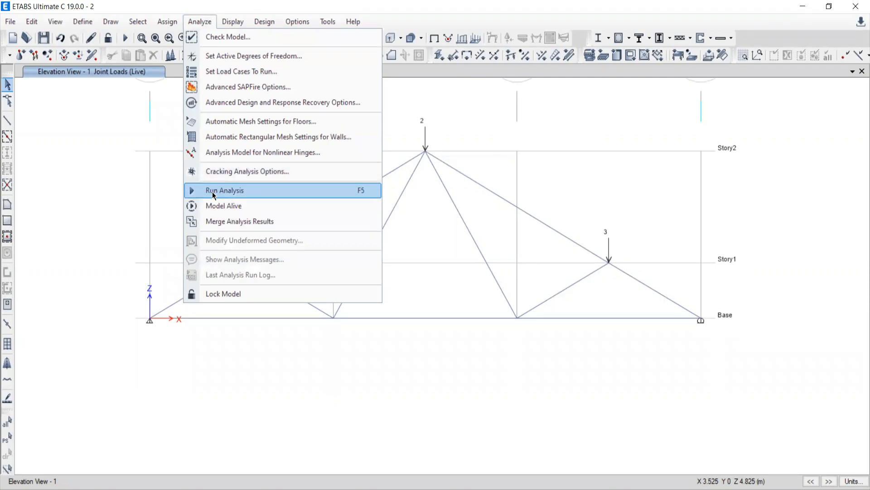
left_click(463, 8)
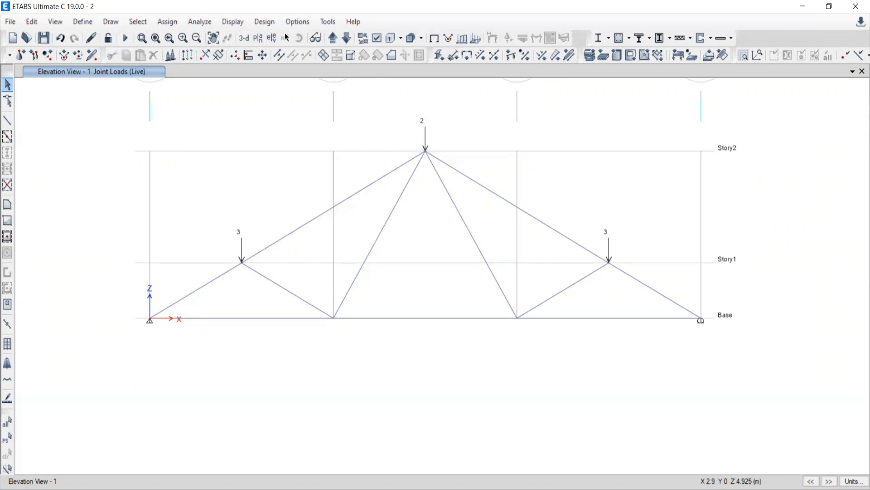
Run the analysis of the truss model, read through the analysis messages and close them
left_click(196, 24)
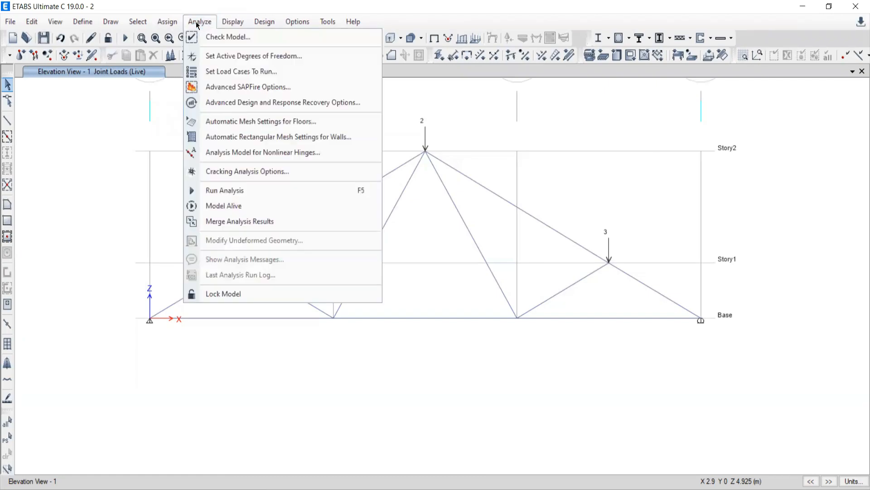
left_click(216, 190)
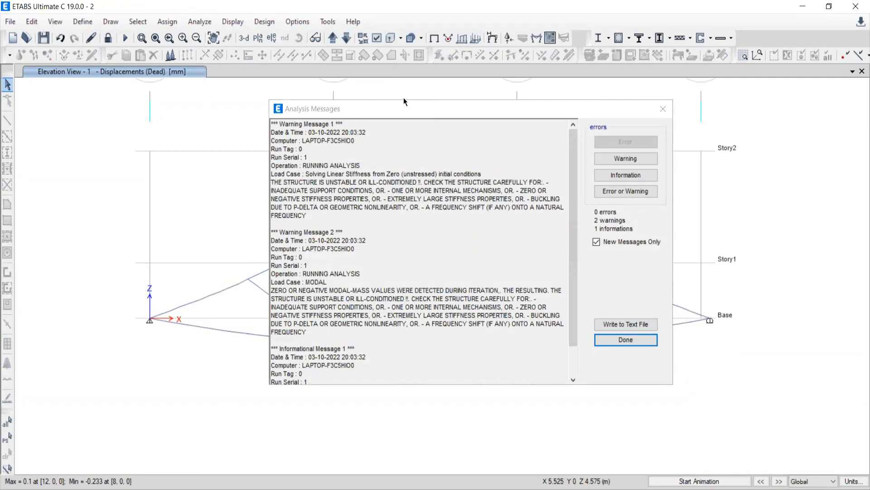
scroll(311, 282, "down", 2)
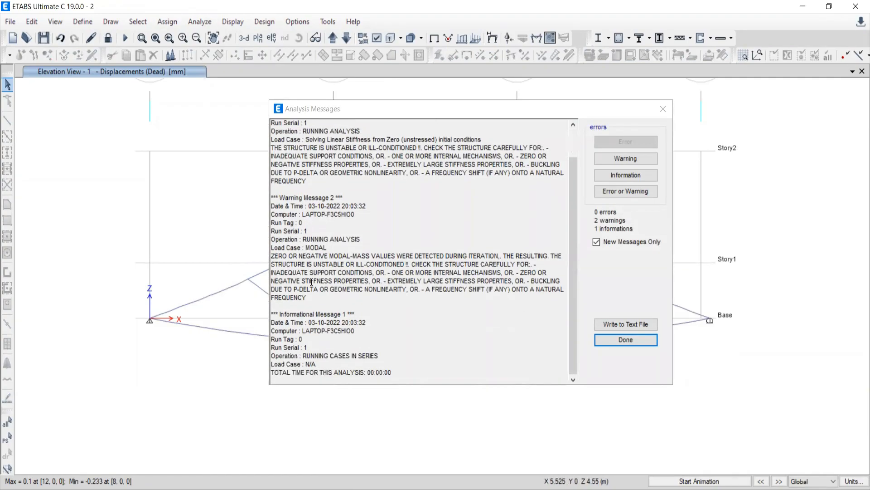
scroll(405, 295, "up", 2)
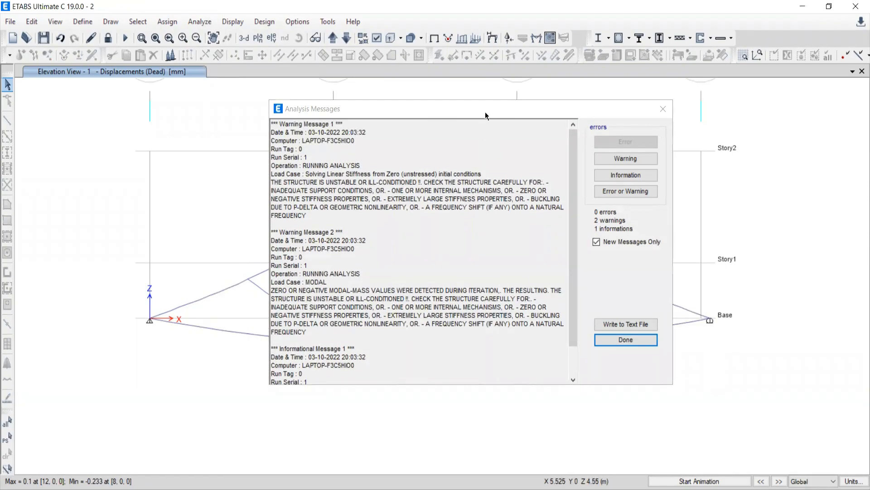
left_click_drag(485, 113, 379, 130)
left_click(558, 127)
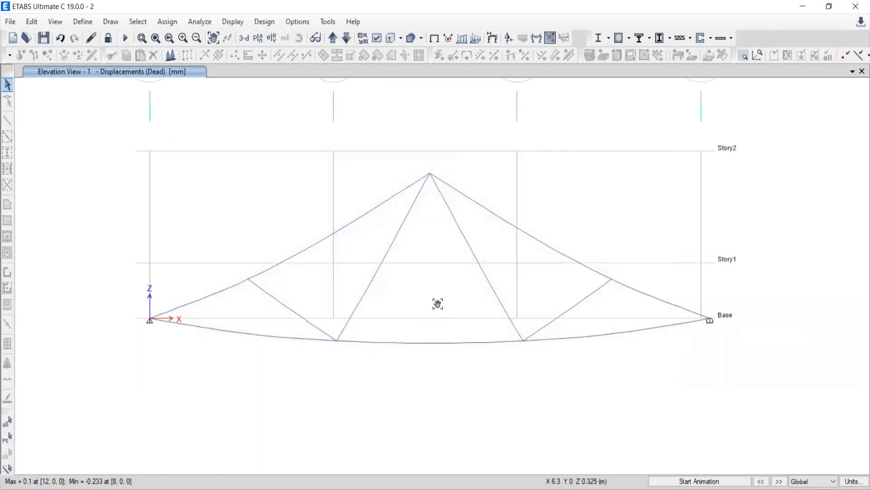
Play and stop the animation of the truss's Dead load displacements twice in the elevation view
left_click_drag(437, 304, 466, 292)
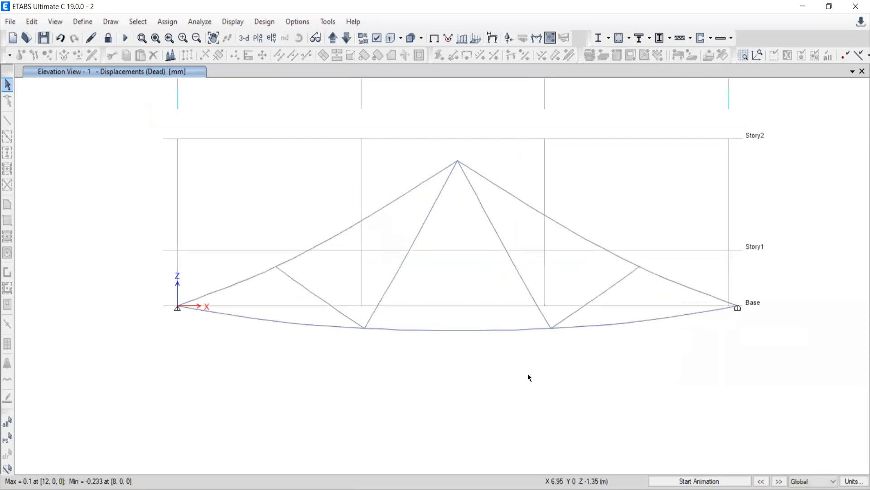
middle_click_drag(579, 352, 545, 281)
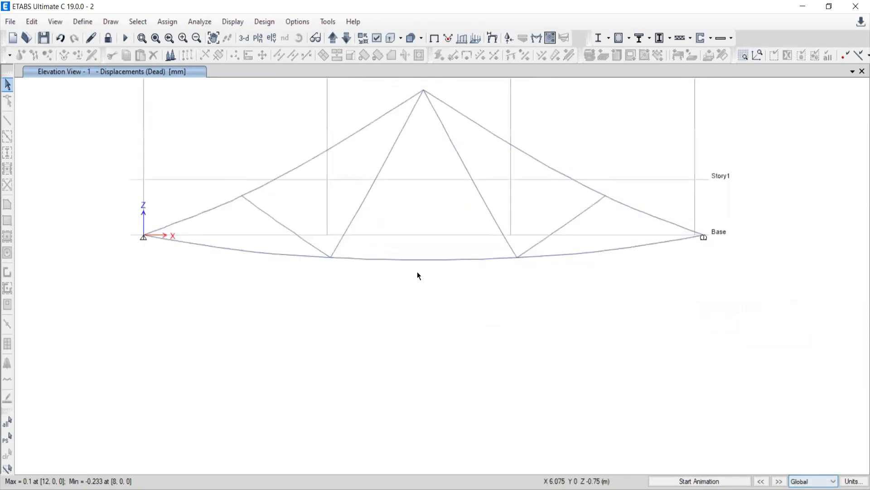
left_click(684, 482)
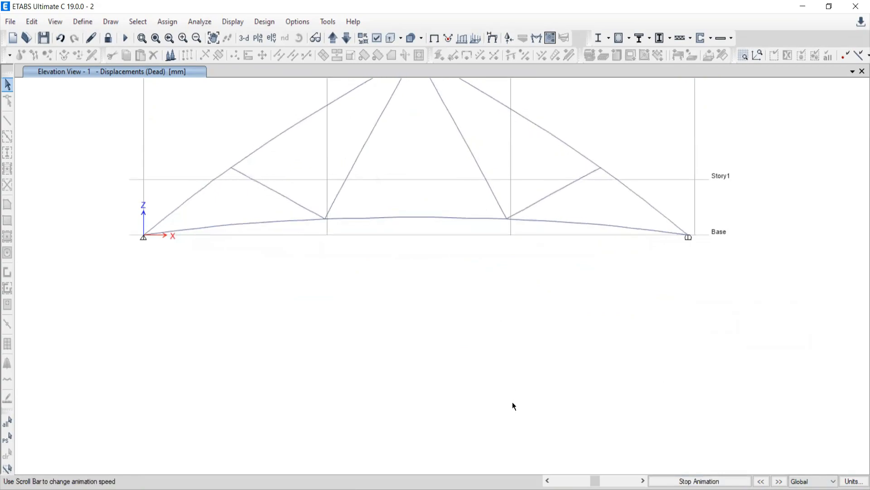
left_click(701, 481)
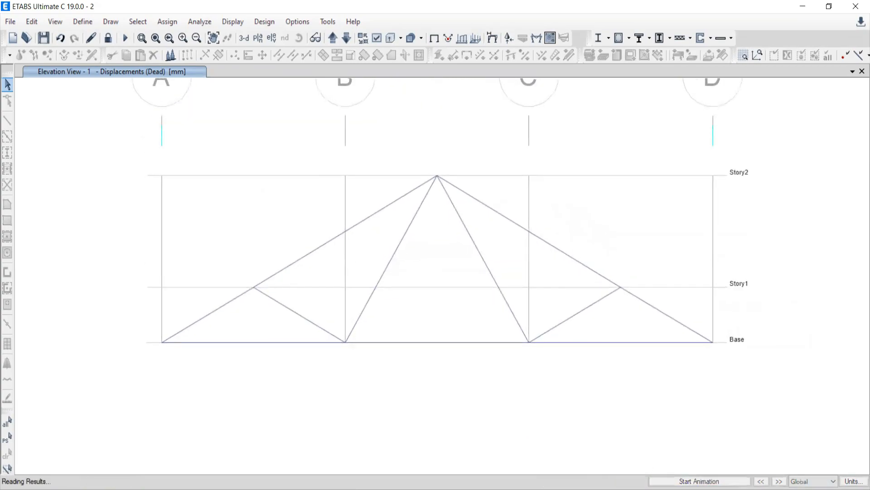
left_click(679, 480)
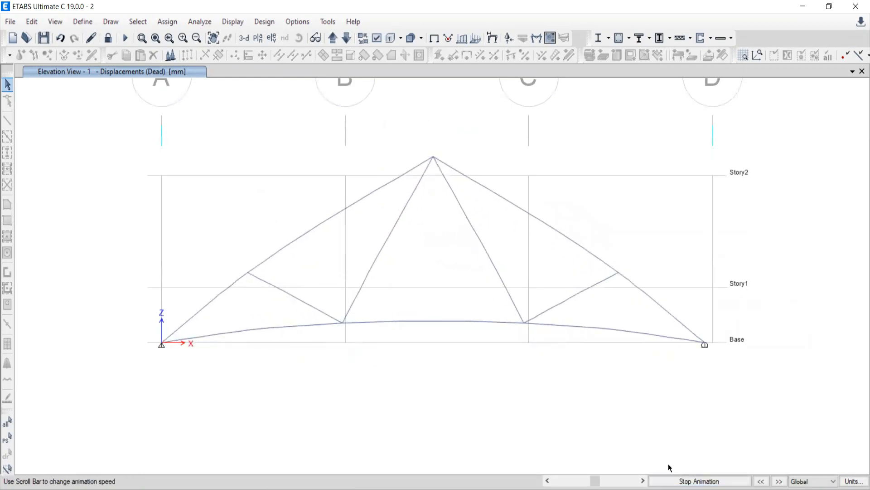
left_click(684, 481)
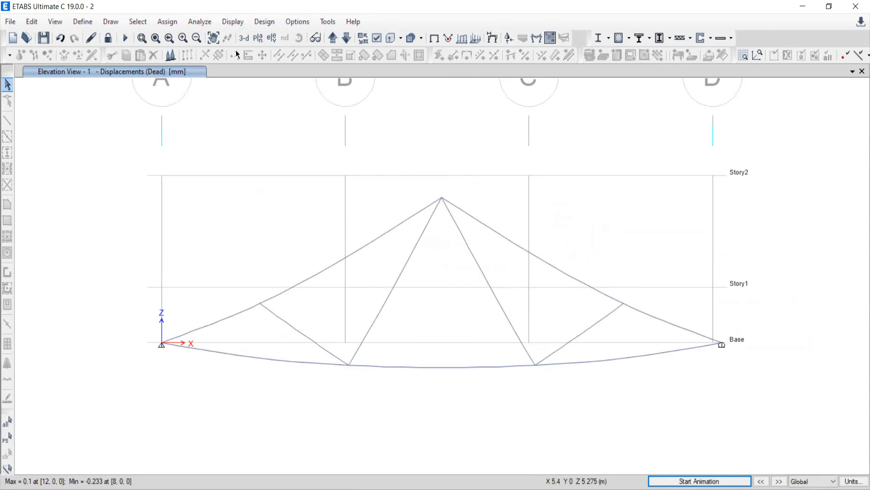
Switch to the 3-D view and play and stop the animation of the truss's Dead load displacements
left_click(244, 38)
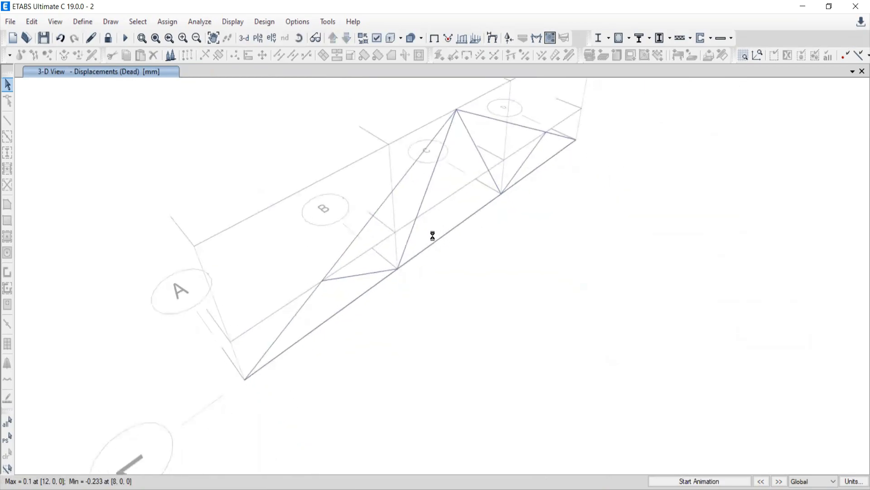
left_click(686, 482)
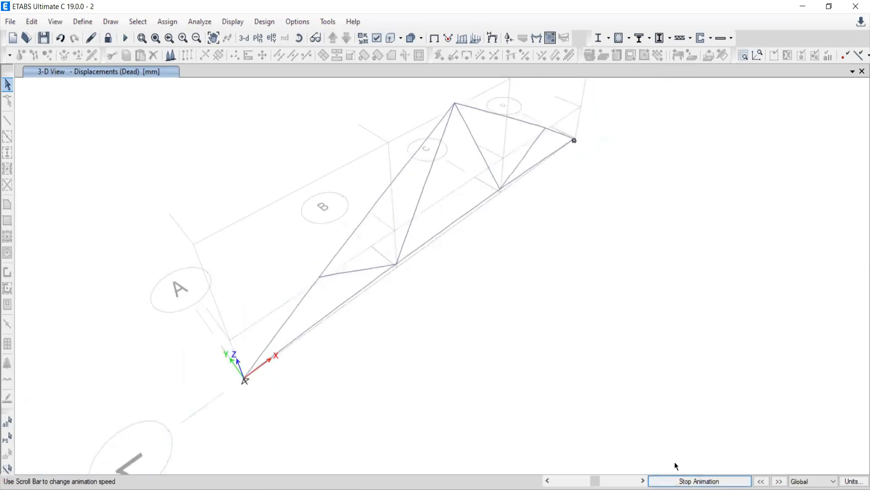
left_click(680, 481)
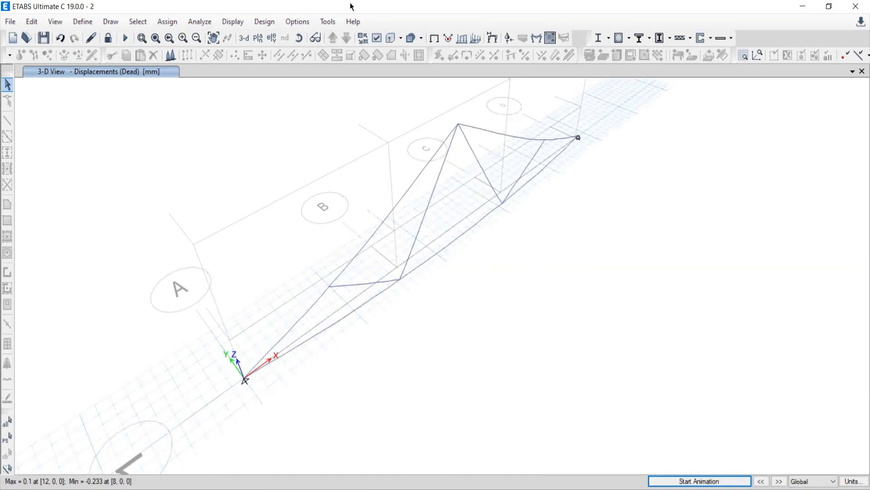
Return to elevation view 1, play and stop the Dead load displacement animation, and start it again
left_click(271, 38)
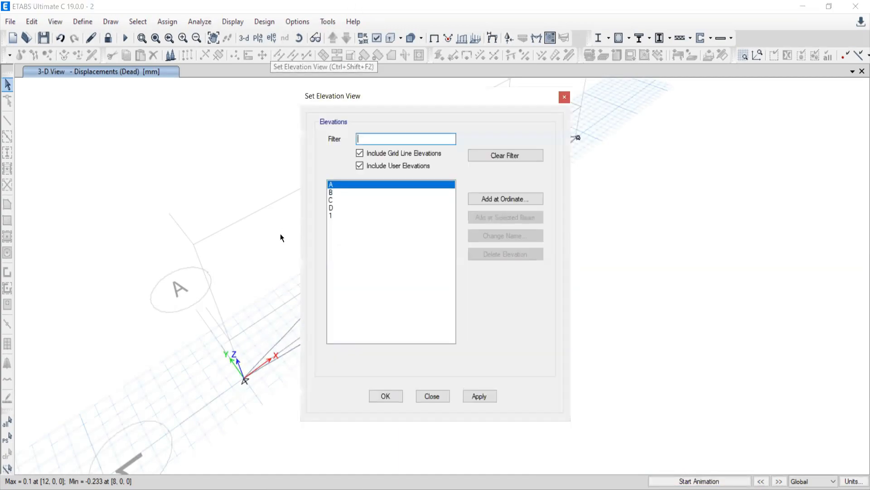
left_click(338, 216)
left_click(479, 396)
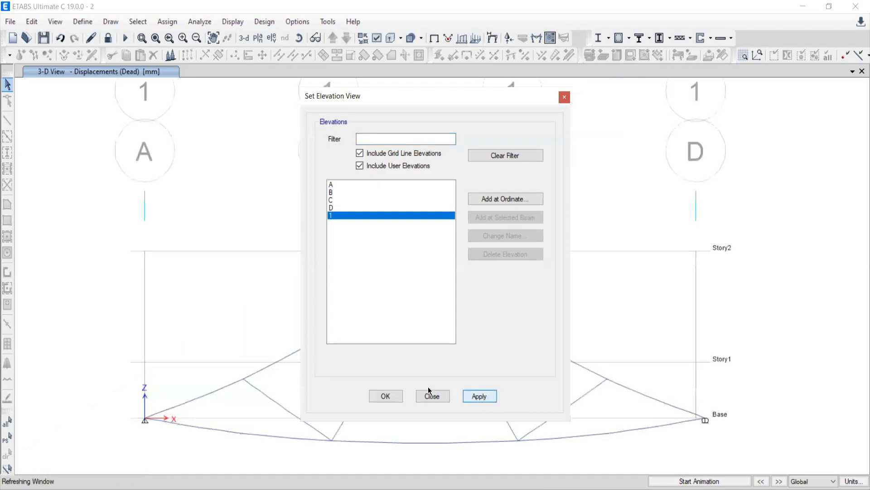
left_click(432, 396)
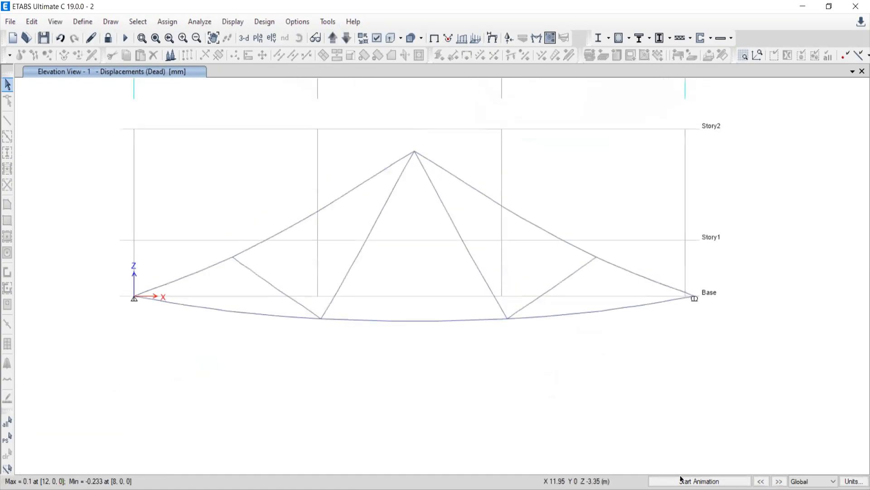
left_click(679, 480)
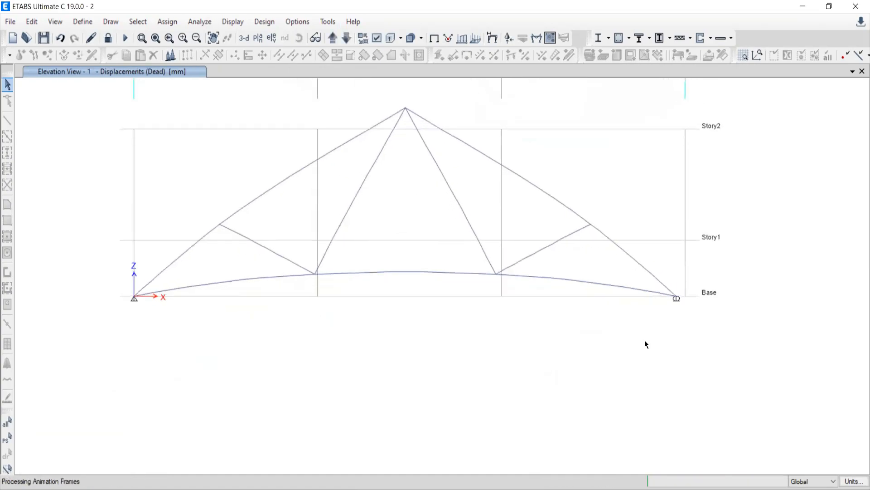
left_click(662, 480)
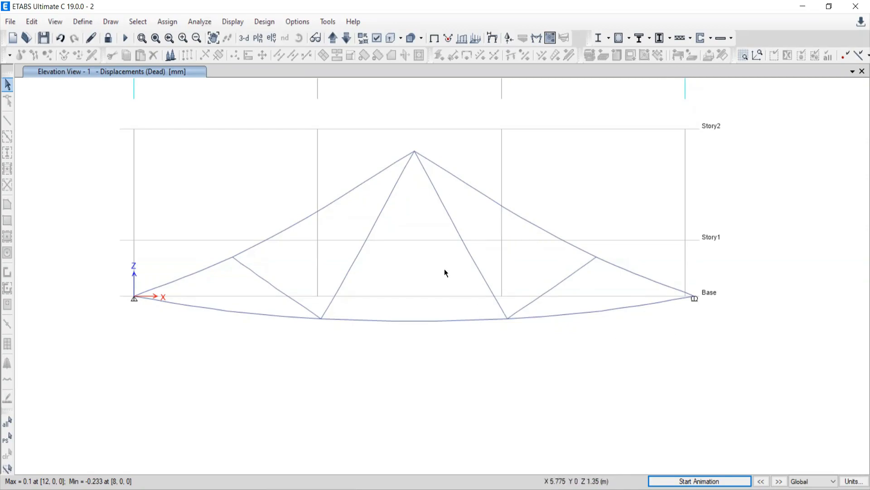
left_click(679, 482)
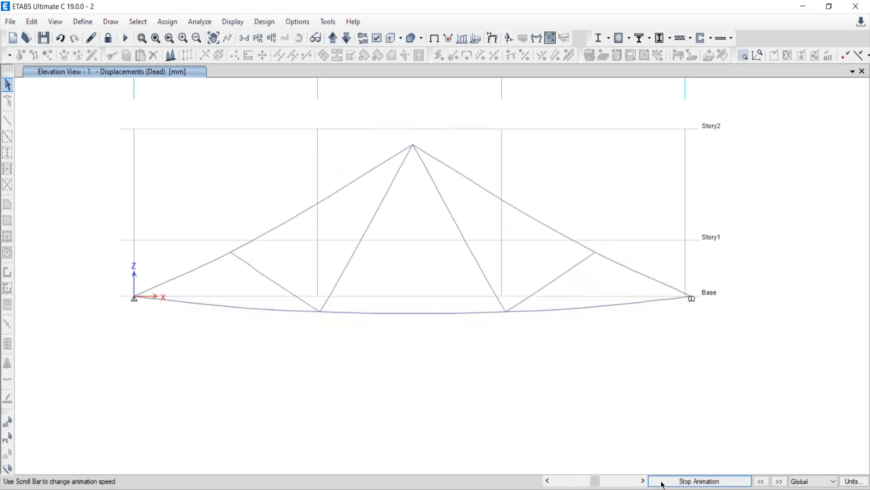
Stop the animation of the truss's Dead load displacements in the elevation view
left_click(663, 483)
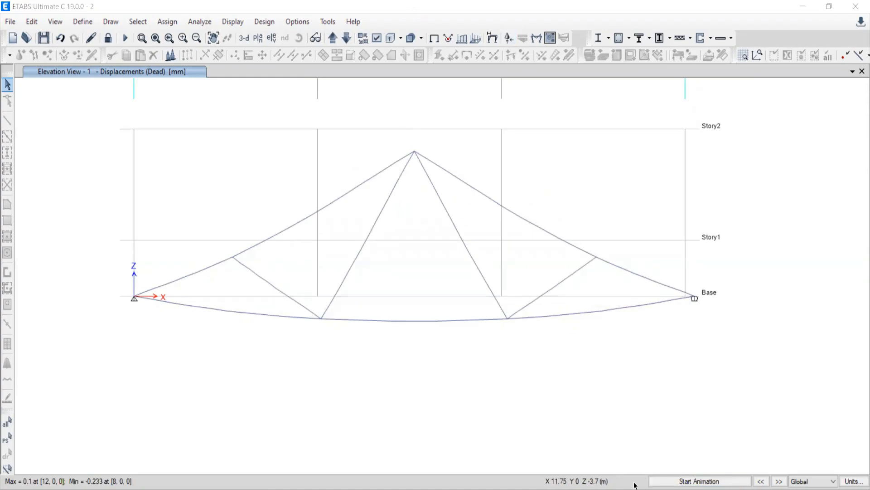
mouse_move(133, 297)
left_mouse_down()
mouse_move(82, 297)
mouse_move(132, 298)
left_mouse_up()
mouse_move(135, 344)
left_mouse_down()
mouse_move(135, 299)
mouse_move(123, 314)
mouse_move(135, 299)
left_mouse_up()
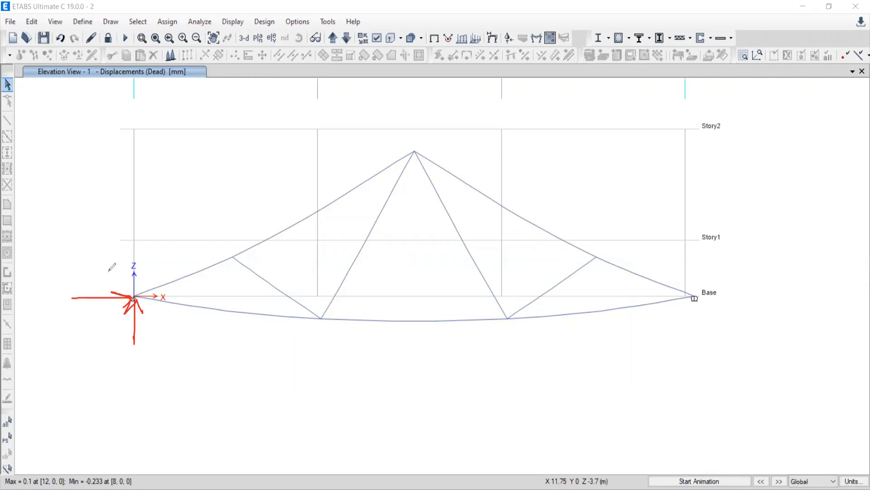
mouse_move(133, 260)
left_mouse_down()
mouse_move(161, 333)
mouse_move(151, 351)
mouse_move(147, 343)
left_mouse_up()
mouse_move(133, 281)
left_mouse_down()
mouse_move(157, 308)
mouse_move(157, 297)
left_mouse_up()
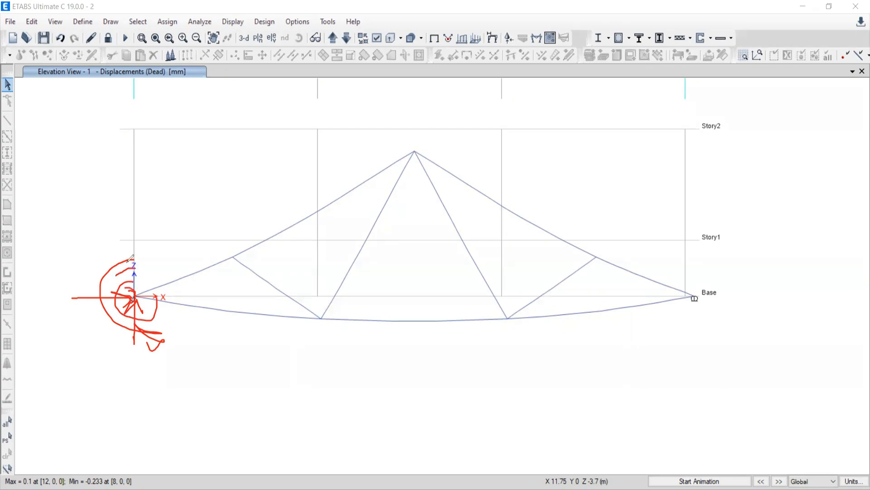
mouse_move(136, 158)
left_mouse_down()
mouse_move(129, 181)
mouse_move(136, 162)
left_mouse_up()
mouse_move(145, 133)
left_mouse_down()
mouse_move(158, 141)
mouse_move(147, 149)
mouse_move(163, 156)
mouse_move(140, 234)
left_mouse_up()
left_click_drag(136, 180, 132, 192)
mouse_move(136, 180)
left_mouse_down()
mouse_move(142, 193)
mouse_move(48, 175)
left_mouse_up()
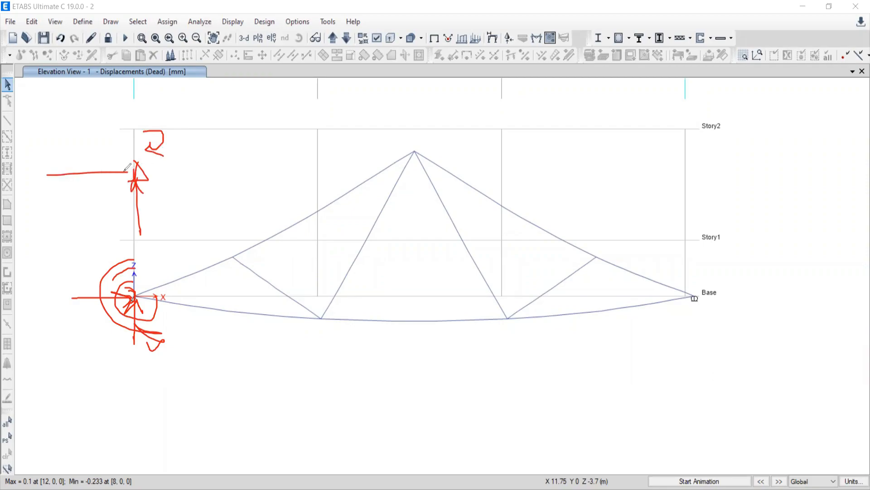
mouse_move(116, 162)
left_mouse_down()
mouse_move(129, 171)
mouse_move(115, 182)
left_mouse_up()
mouse_move(696, 303)
left_mouse_down()
mouse_move(700, 375)
mouse_move(690, 319)
mouse_move(773, 295)
left_mouse_up()
left_click_drag(773, 295, 753, 301)
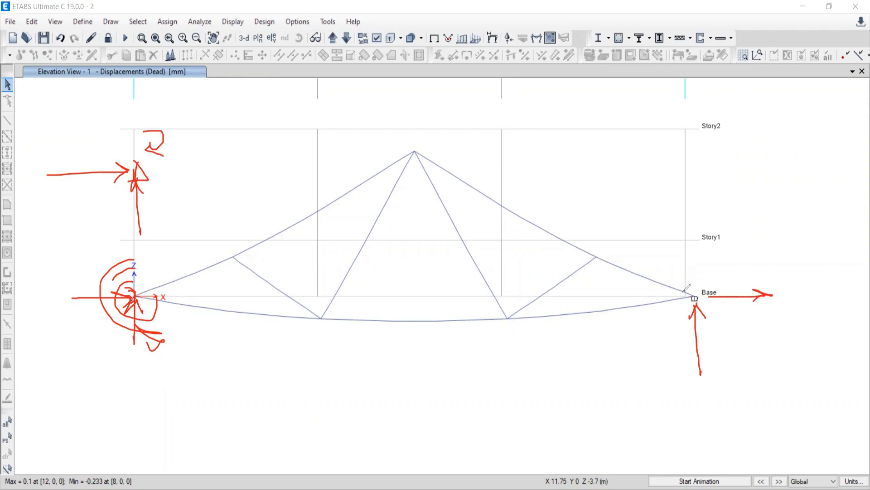
mouse_move(669, 284)
left_mouse_down()
mouse_move(704, 277)
mouse_move(681, 314)
mouse_move(689, 318)
left_mouse_up()
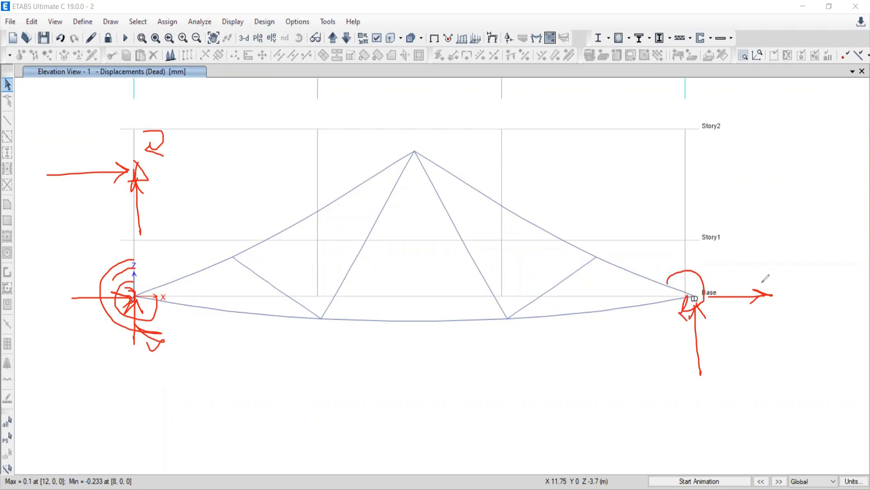
left_click_drag(742, 296, 733, 308)
left_click_drag(727, 271, 762, 319)
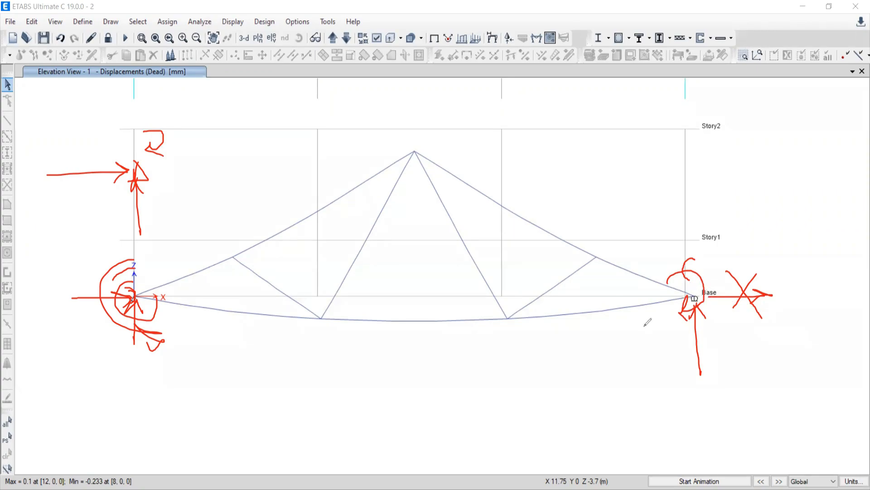
left_click_drag(640, 327, 721, 333)
mouse_move(658, 143)
left_mouse_down()
mouse_move(665, 157)
mouse_move(658, 145)
left_mouse_up()
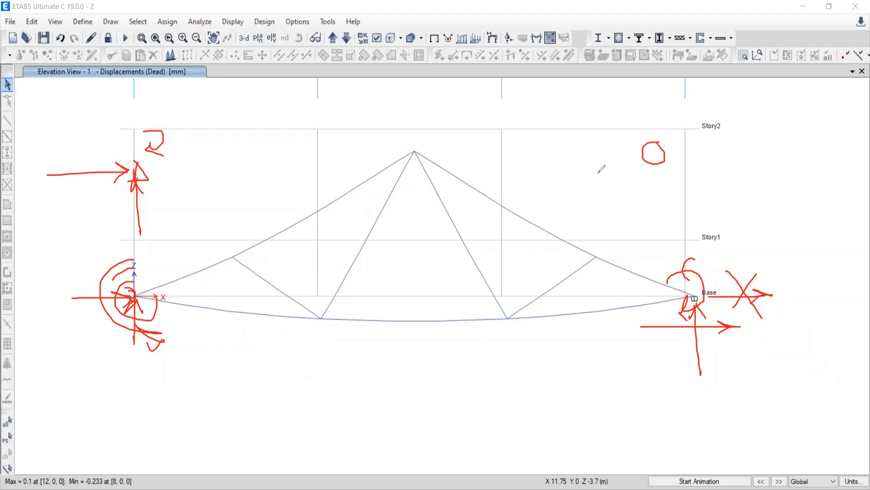
left_click_drag(590, 173, 708, 173)
left_click_drag(731, 112, 548, 232)
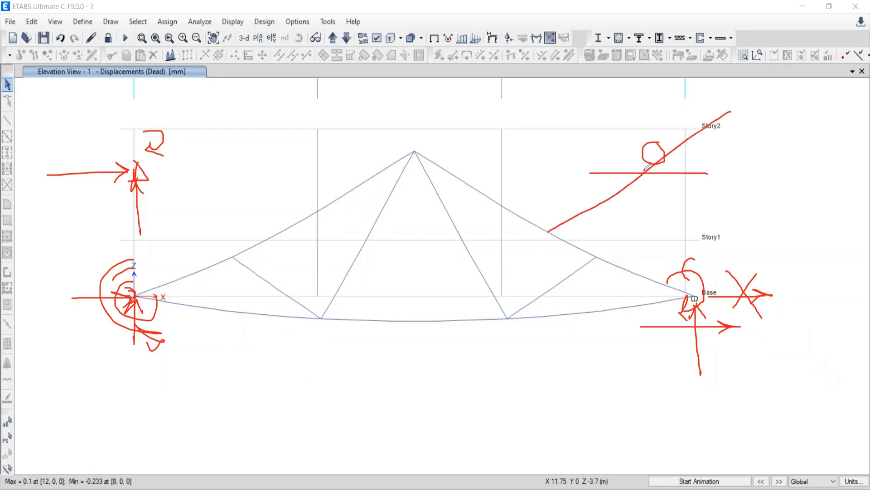
left_click_drag(685, 116, 640, 175)
mouse_move(560, 214)
left_mouse_down()
mouse_move(642, 174)
mouse_move(749, 172)
mouse_move(730, 192)
left_mouse_up()
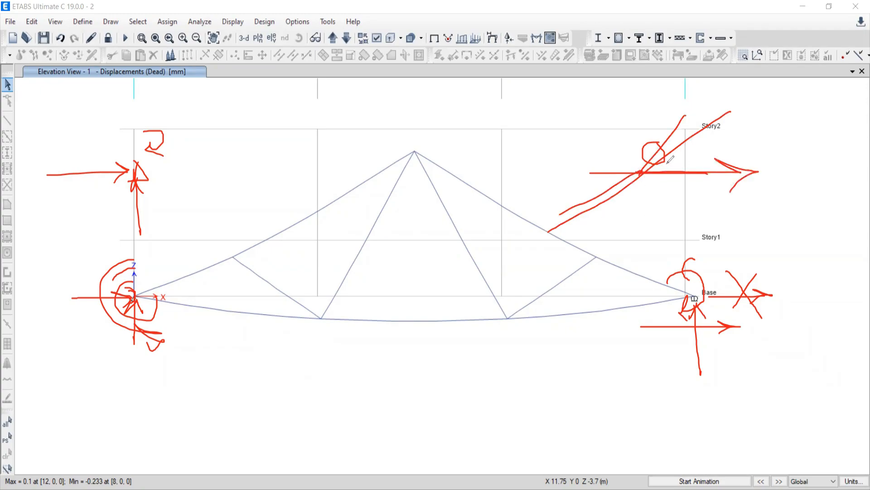
left_click_drag(660, 172, 665, 218)
left_click_drag(736, 107, 616, 183)
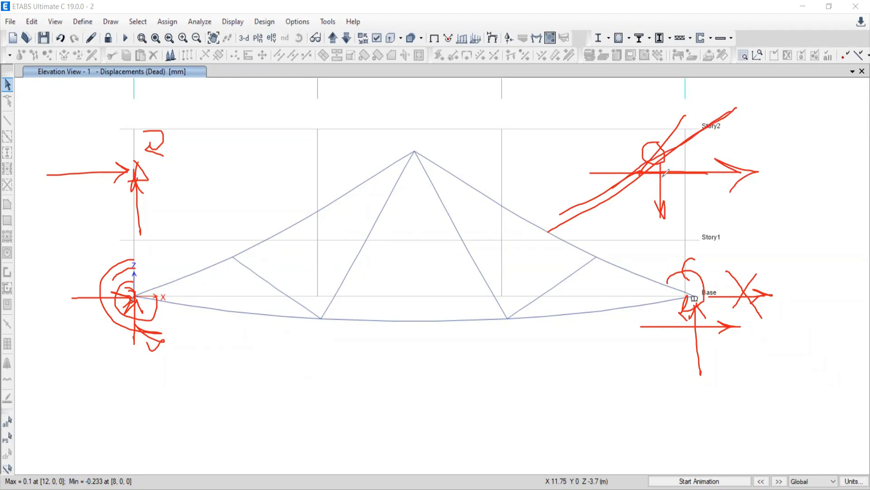
left_click_drag(663, 154, 662, 189)
left_click_drag(684, 146, 685, 204)
left_click_drag(676, 161, 692, 159)
mouse_move(684, 113)
left_mouse_down()
mouse_move(675, 105)
mouse_move(669, 122)
mouse_move(684, 136)
left_mouse_up()
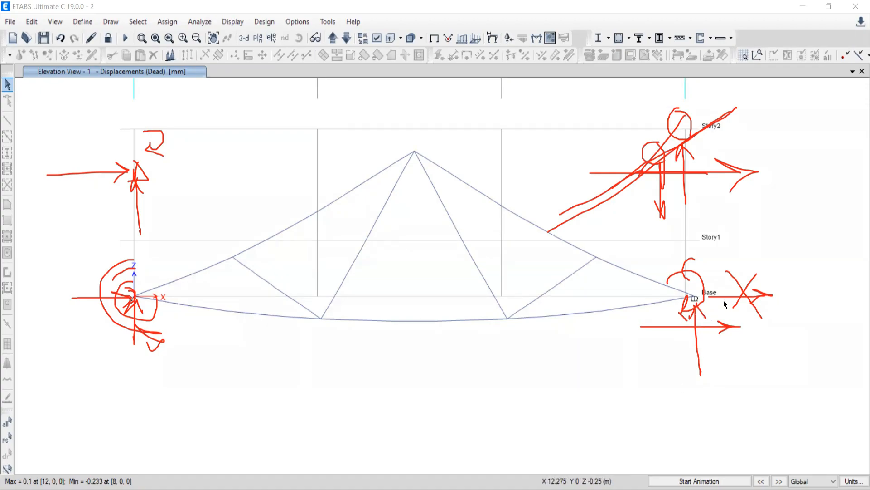
Play and stop the Dead load displacement animation once more and clear the sketched markings from the elevation view
left_click(677, 483)
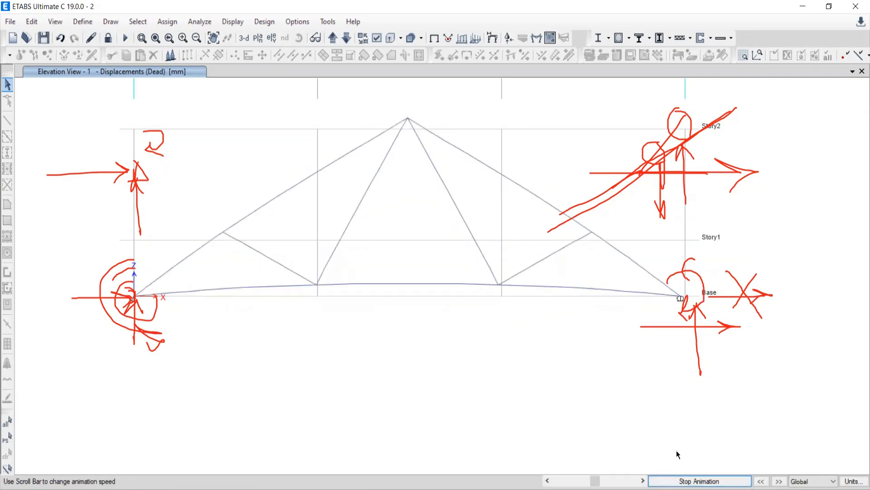
left_click(677, 481)
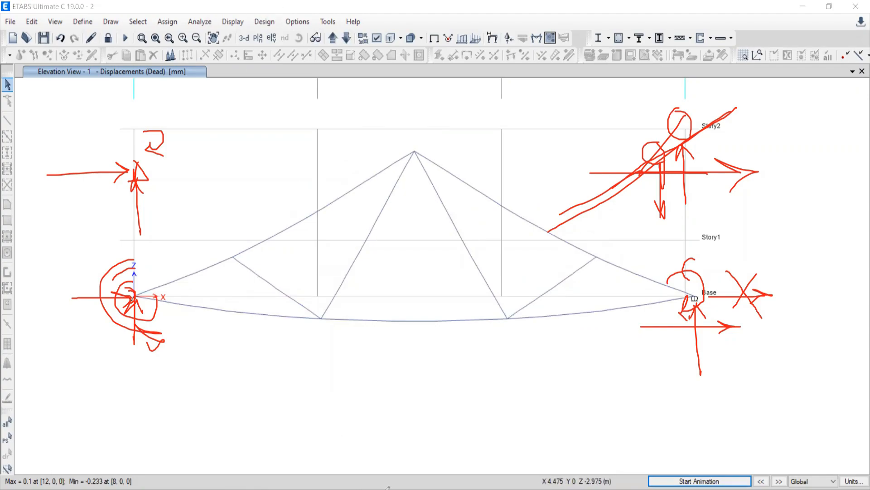
key("Escape")
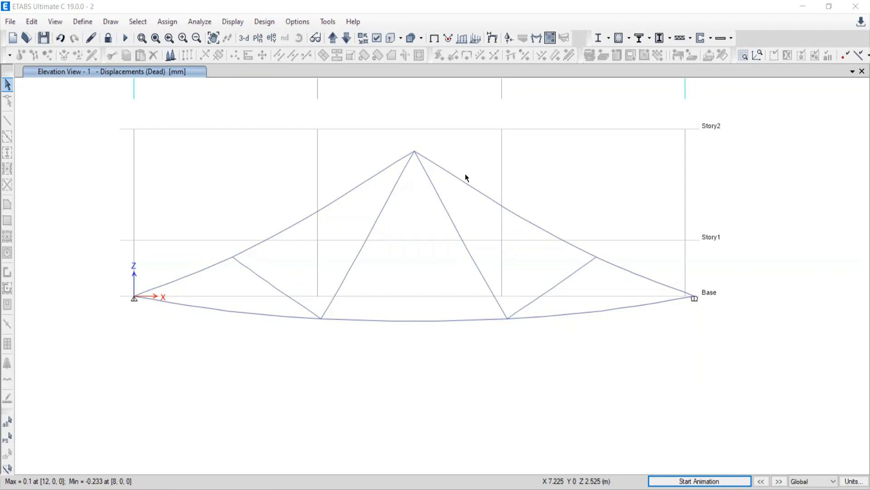
left_click(419, 243)
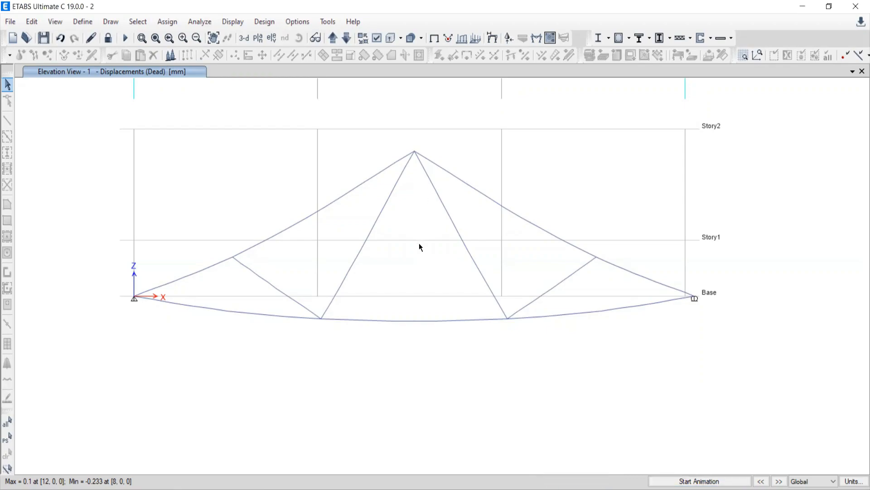
Display the support reactions for the Live load case as arrows, showing only the Fz component
left_click(536, 39)
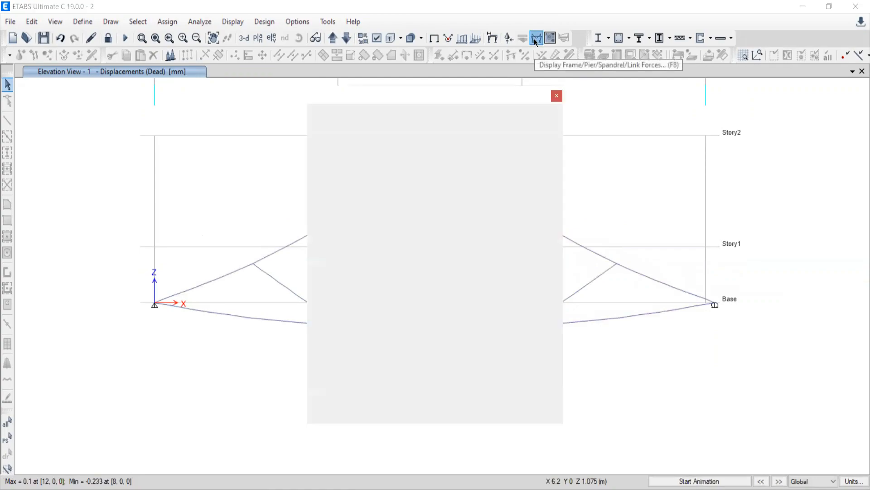
left_click(559, 95)
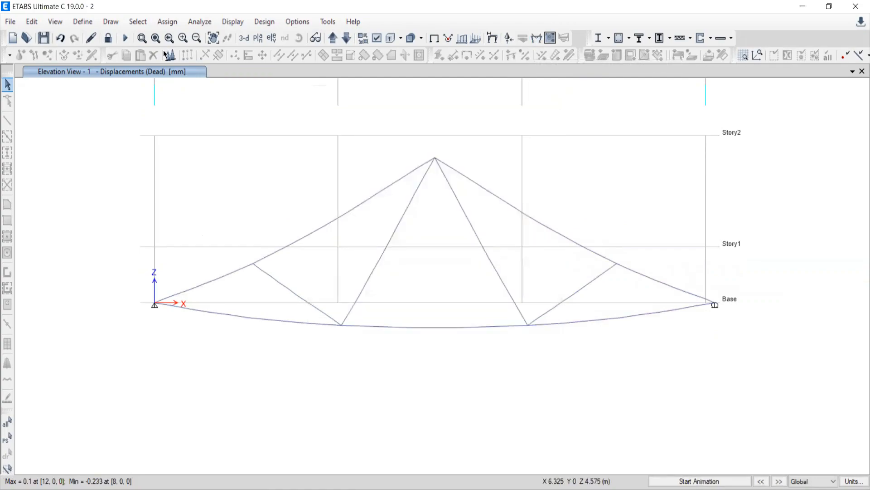
left_click(233, 21)
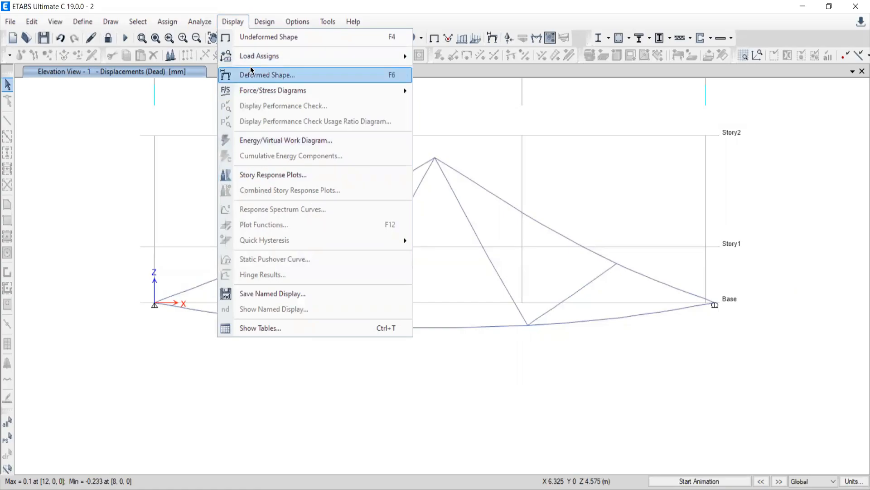
mouse_move(286, 92)
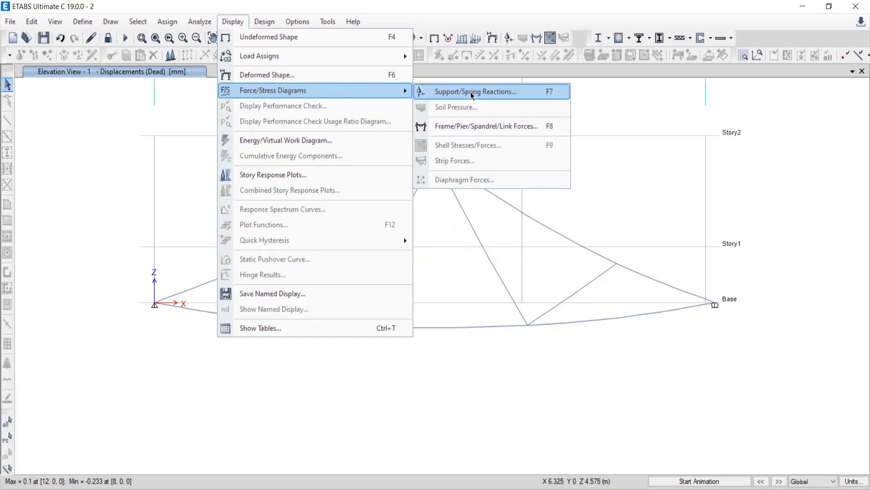
left_click(444, 94)
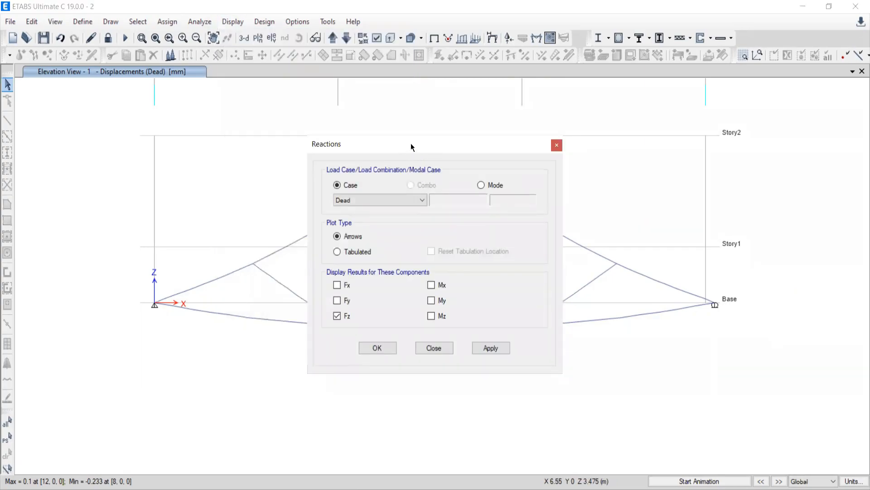
left_click_drag(410, 144, 561, 110)
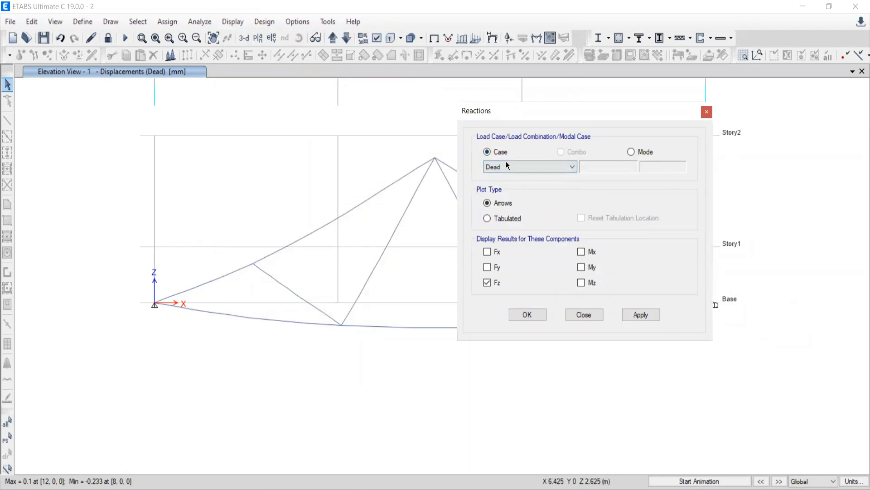
left_click(494, 168)
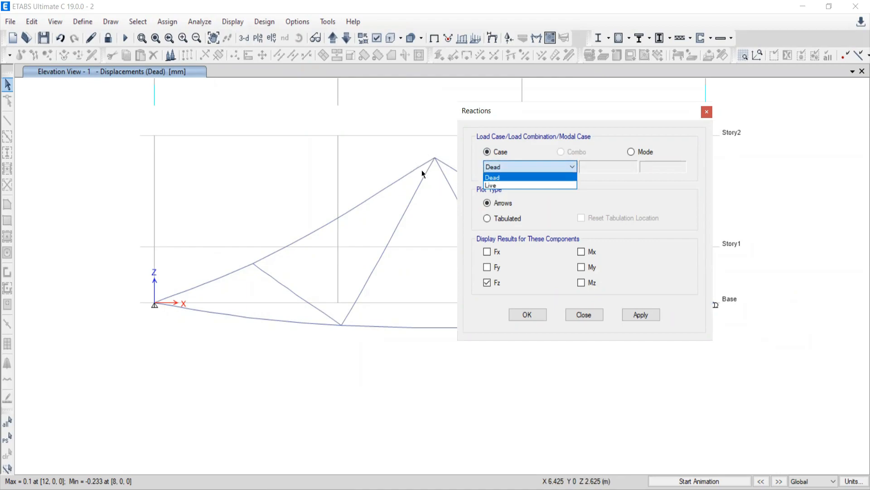
left_click(491, 185)
left_click(487, 202)
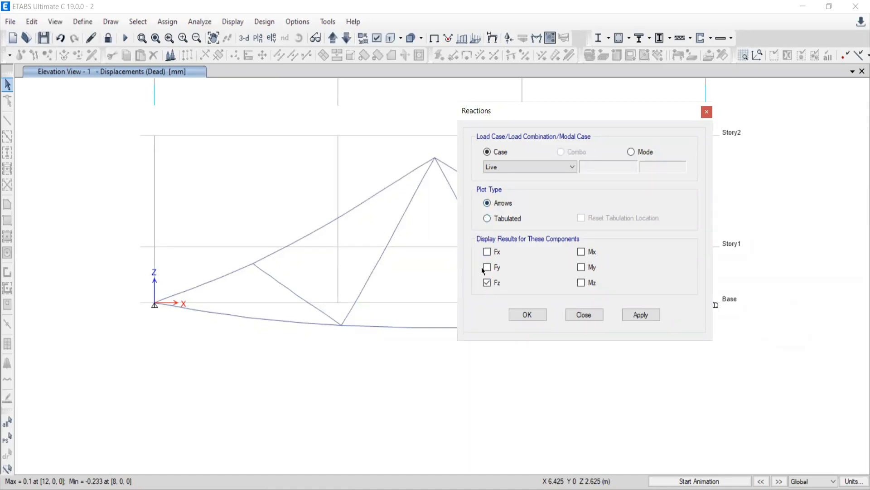
left_click(640, 314)
left_click(588, 315)
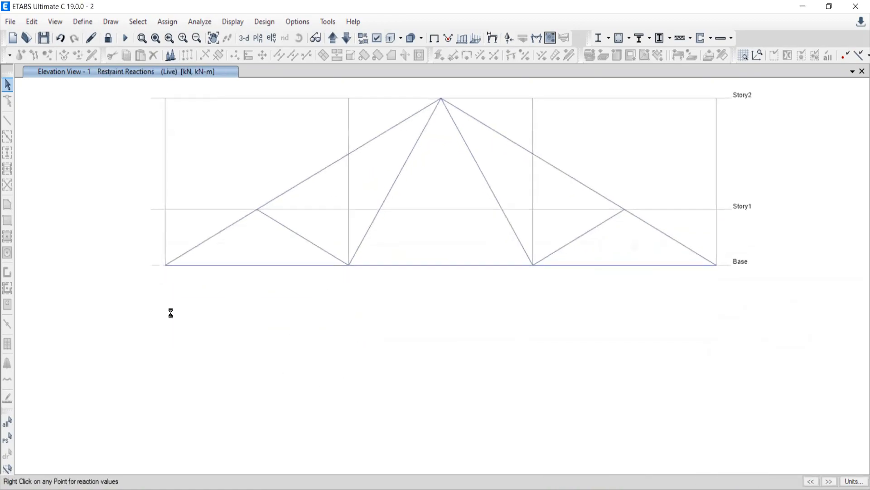
Examine the vertical Live load reaction arrows at both end supports of the truss
scroll(155, 279, "up", 5)
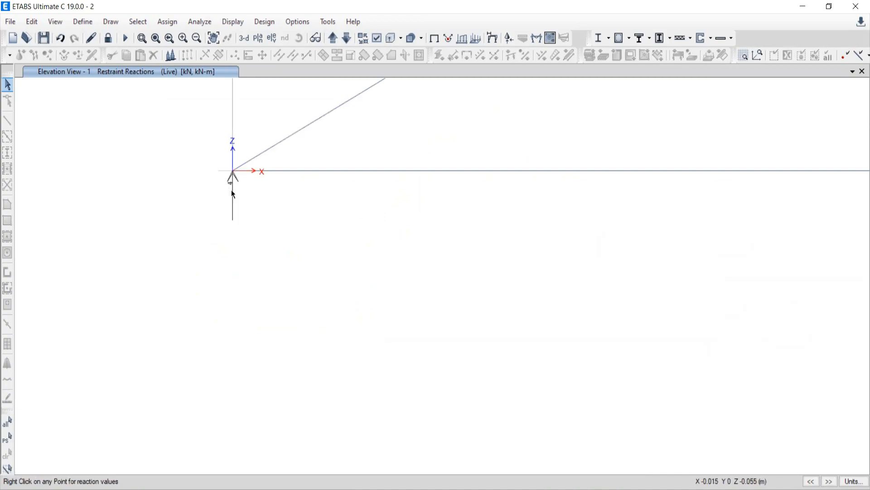
scroll(239, 200, "down", 5)
middle_click_drag(471, 279, 246, 316)
scroll(575, 252, "up", 5)
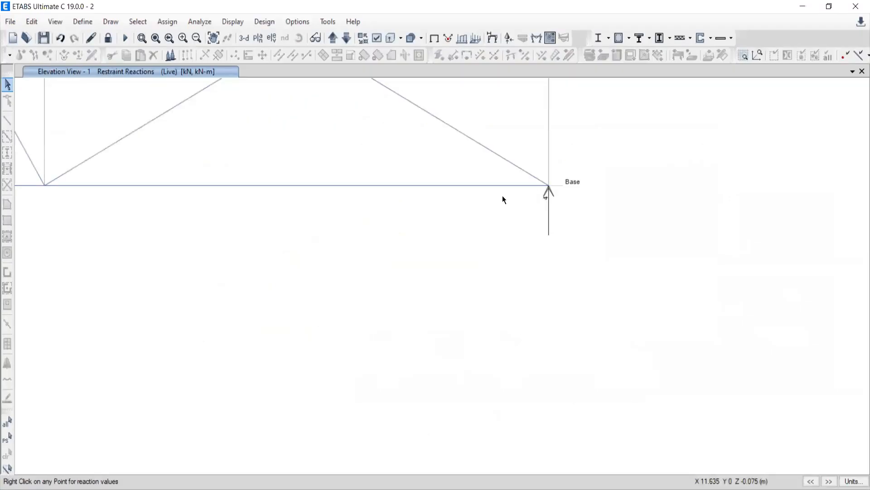
middle_click_drag(503, 195, 473, 196)
middle_click_drag(393, 217, 488, 270)
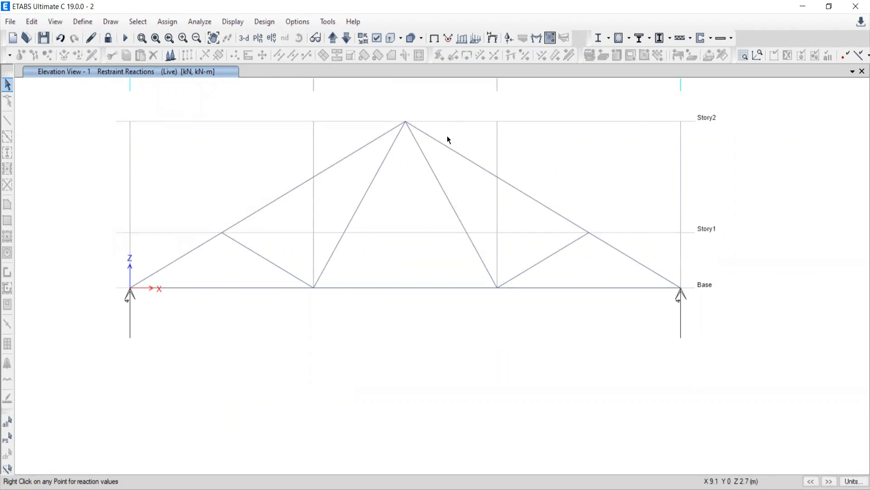
left_click(233, 21)
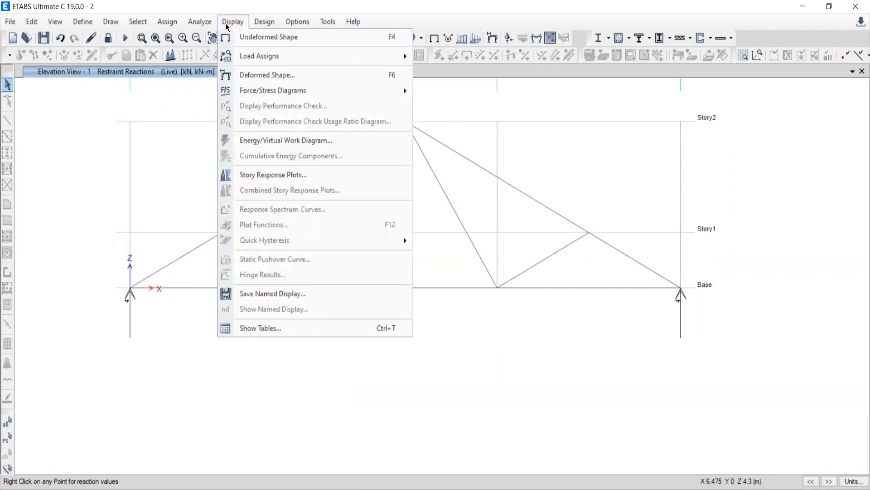
mouse_move(267, 93)
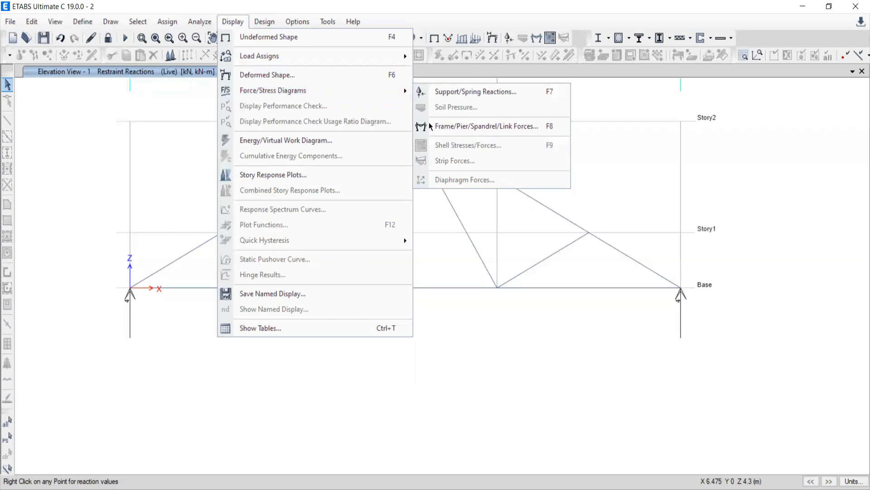
left_click(447, 128)
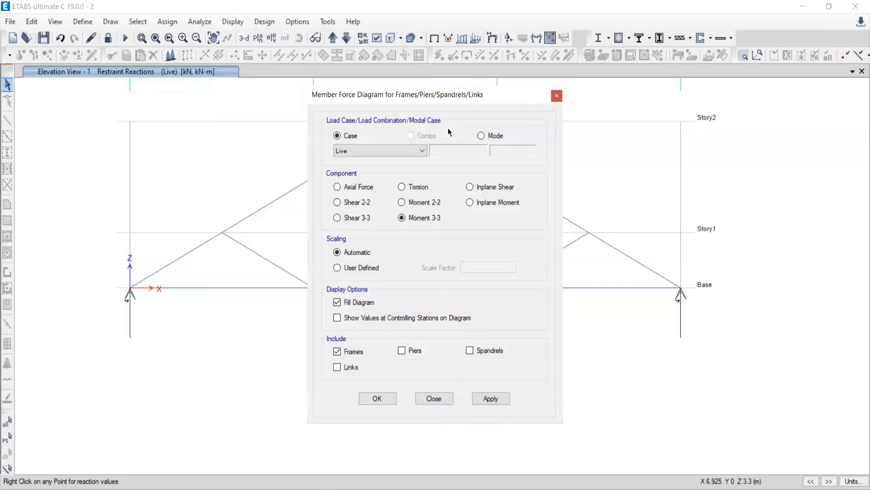
left_click(557, 96)
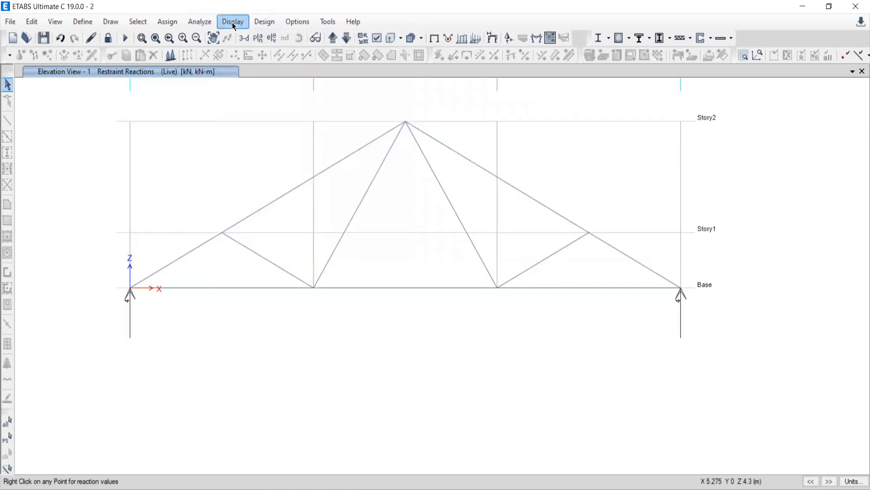
Open the frame member force diagram settings for the Live load case, mark the component options, and choose Axial Force
left_click(232, 21)
mouse_move(246, 98)
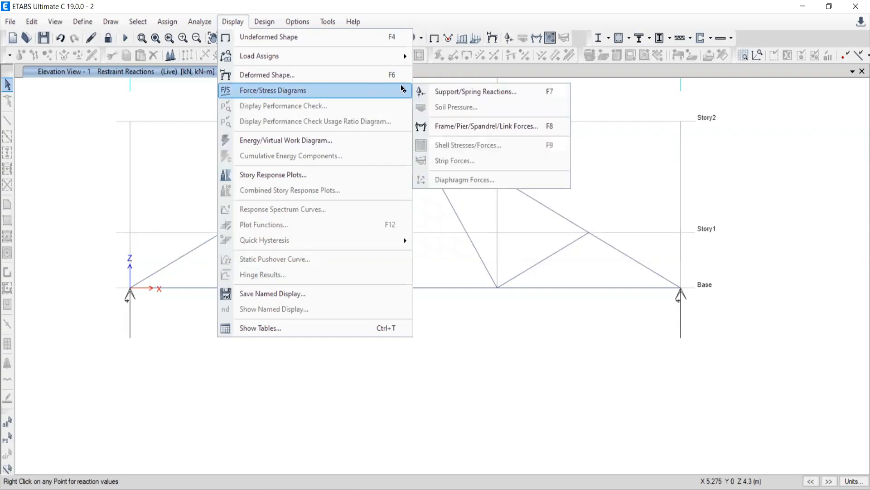
left_click(505, 129)
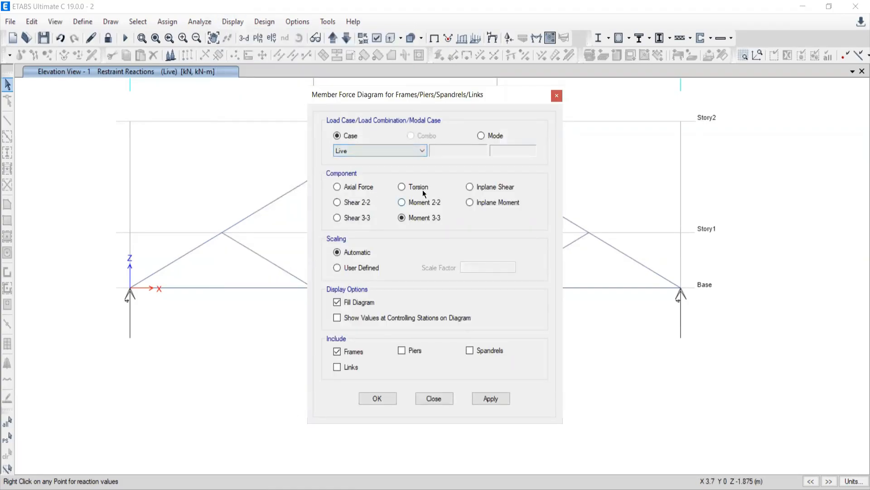
key("ctrl+shift+d")
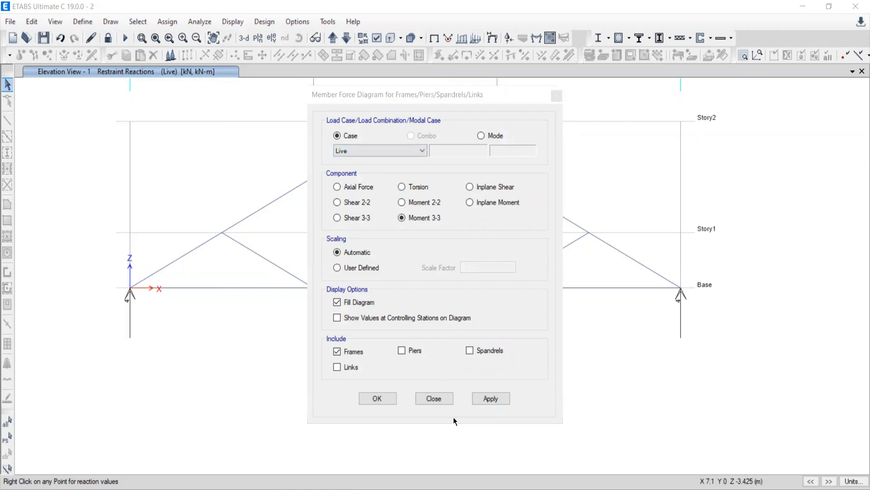
mouse_move(389, 185)
left_mouse_down()
mouse_move(391, 211)
mouse_move(319, 199)
mouse_move(381, 227)
mouse_move(542, 200)
mouse_move(440, 168)
mouse_move(342, 171)
mouse_move(353, 191)
mouse_move(386, 188)
mouse_move(375, 170)
left_mouse_up()
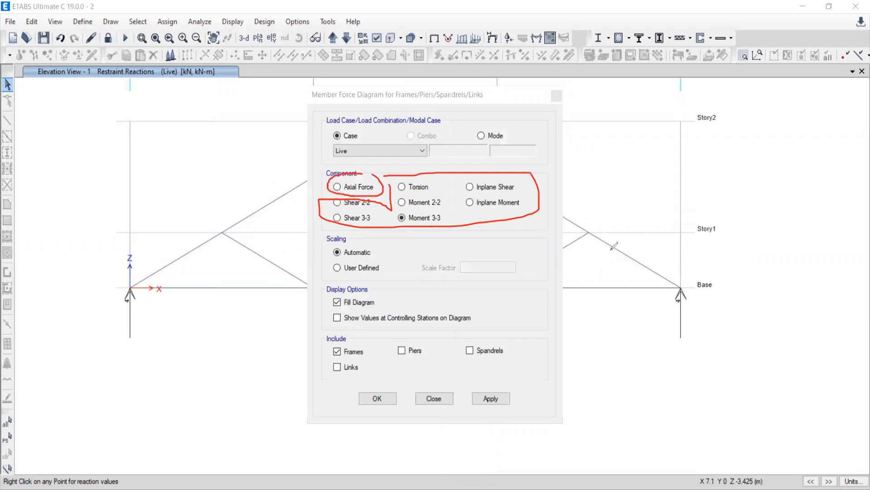
mouse_move(653, 215)
left_mouse_down()
mouse_move(607, 249)
mouse_move(637, 250)
left_mouse_up()
left_click(337, 188)
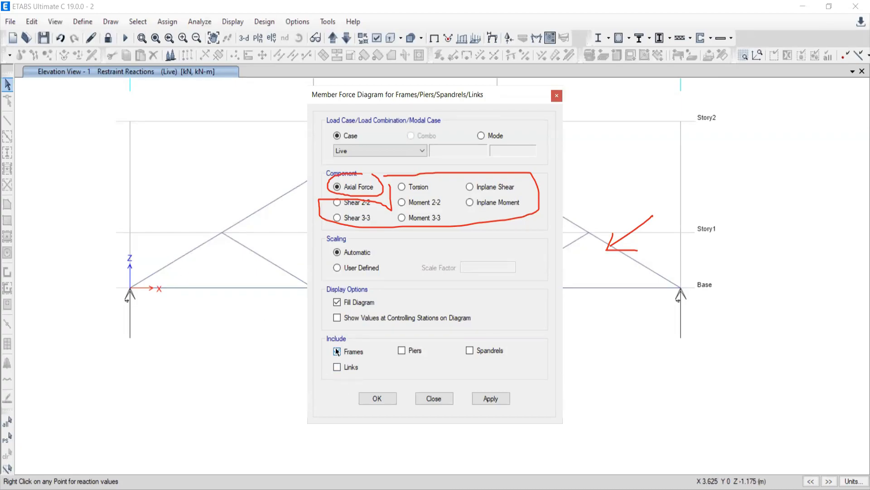
left_click(401, 350)
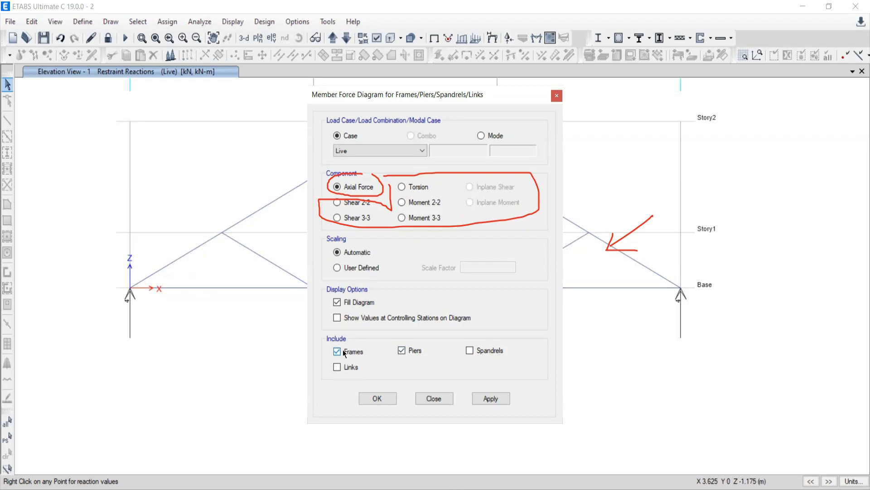
left_click(344, 352)
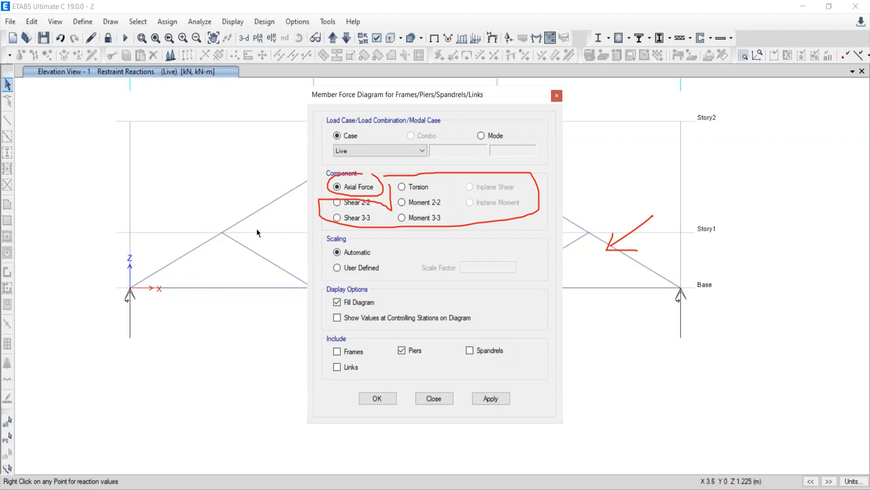
left_click(402, 350)
left_click(337, 352)
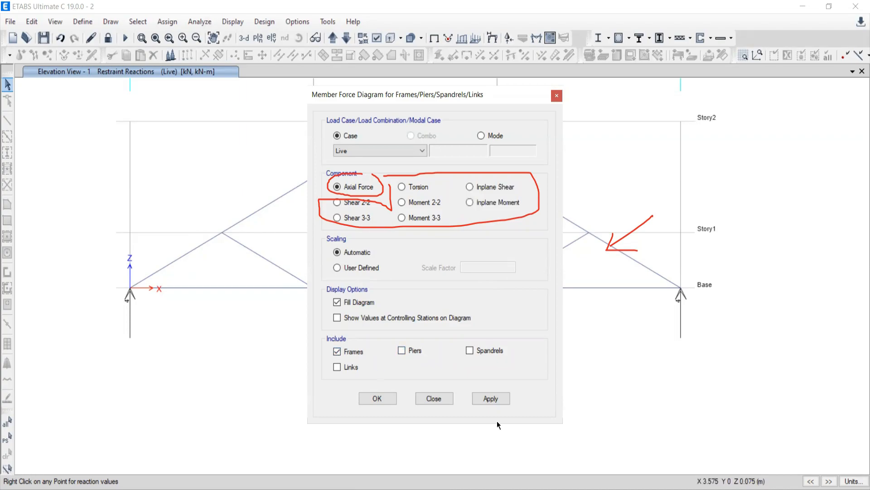
Display the filled Live axial force diagram for the frames in the elevation view and clear the sketched markings
left_click(485, 400)
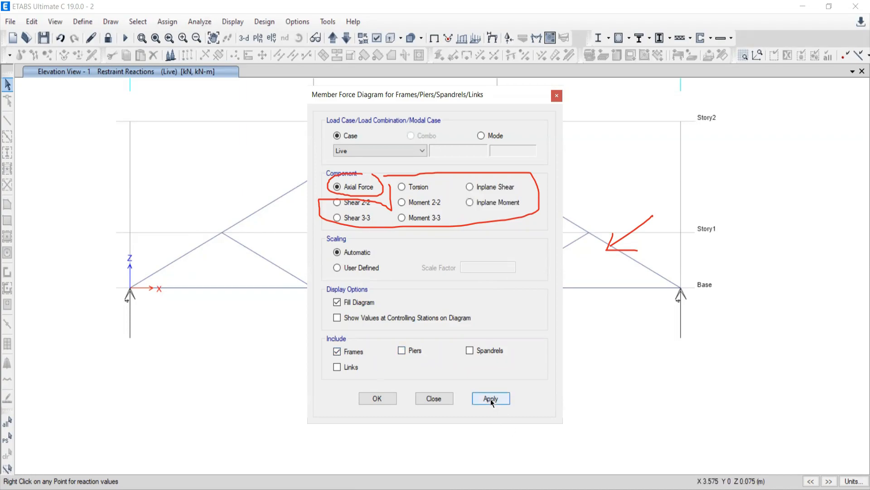
left_click(432, 399)
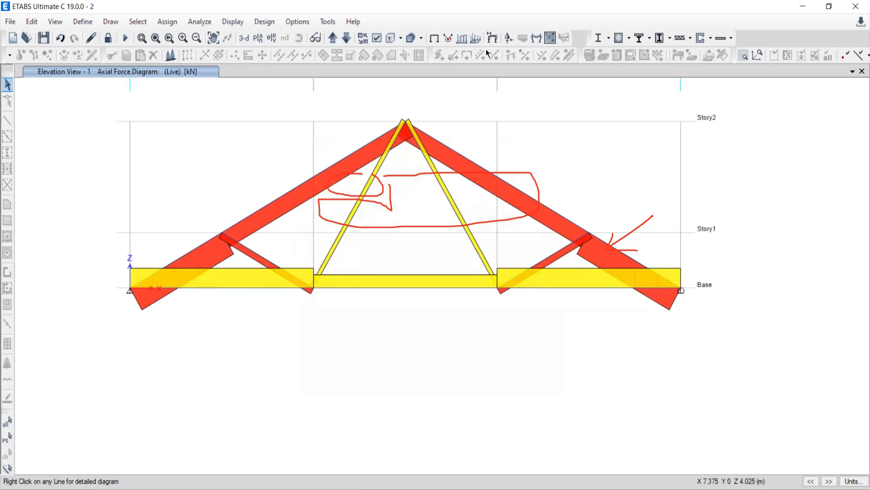
key("Escape")
middle_click_drag(412, 223, 429, 260)
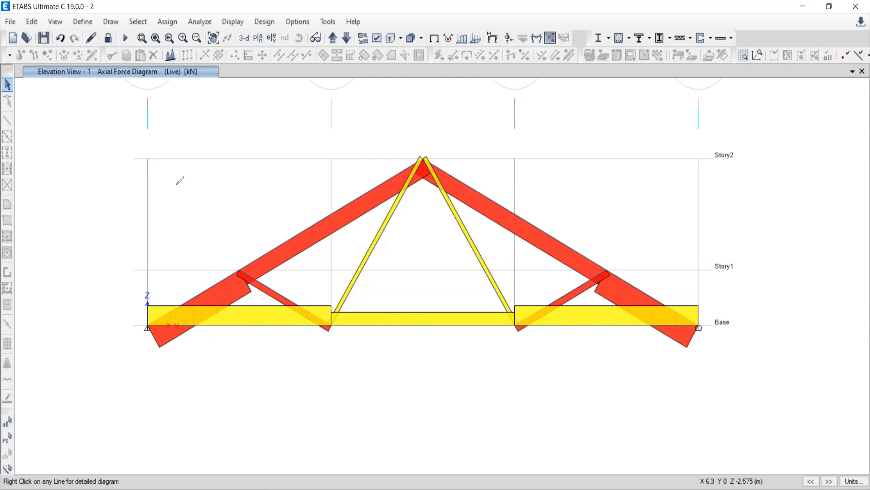
Sketch inward compression arrows above the left rafter and outward tension arrows below the bottom chord, and clear the markings
mouse_move(163, 194)
left_mouse_down()
mouse_move(253, 142)
mouse_move(254, 178)
left_mouse_up()
left_click_drag(186, 178, 197, 196)
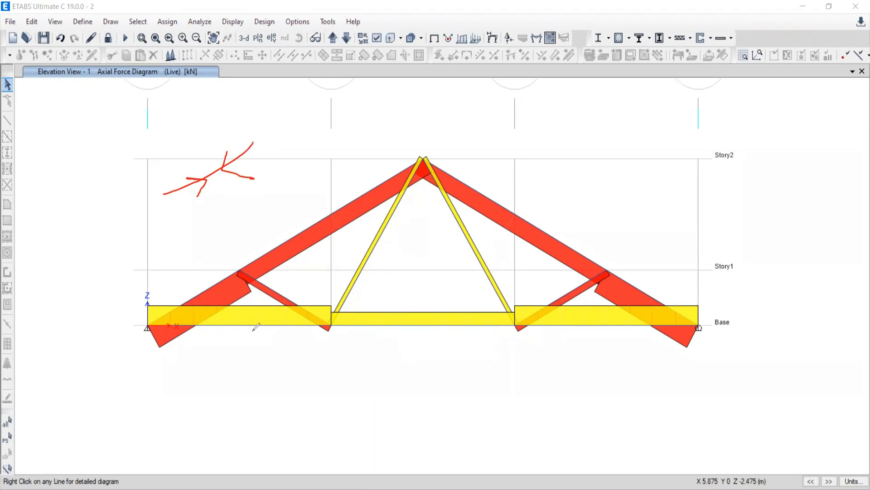
mouse_move(166, 374)
left_mouse_down()
mouse_move(305, 376)
mouse_move(273, 386)
left_mouse_up()
mouse_move(211, 358)
left_mouse_down()
mouse_move(181, 376)
mouse_move(193, 395)
left_mouse_up()
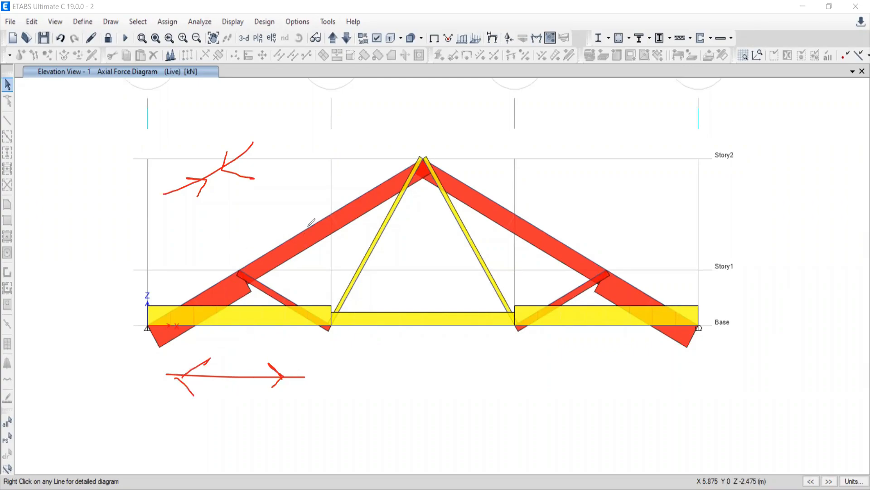
left_click_drag(289, 220, 296, 216)
mouse_move(397, 290)
left_mouse_down()
mouse_move(396, 306)
mouse_move(407, 297)
left_mouse_up()
key("Escape")
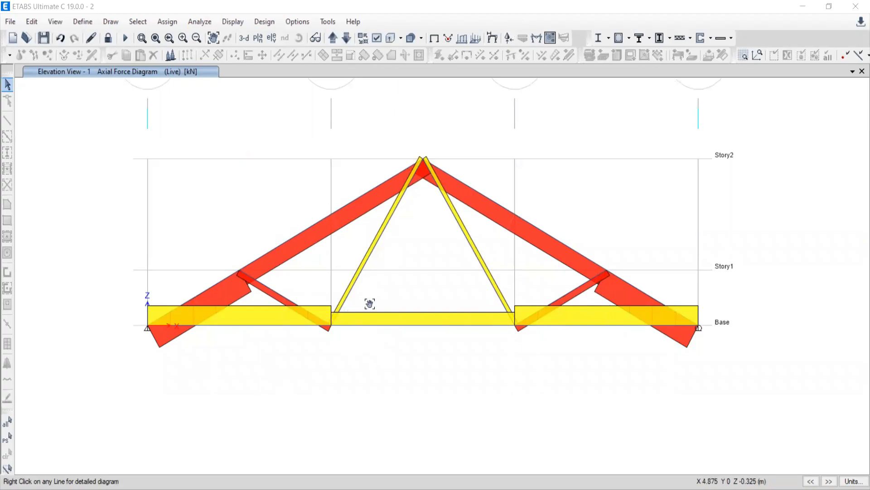
middle_click_drag(370, 304, 366, 298)
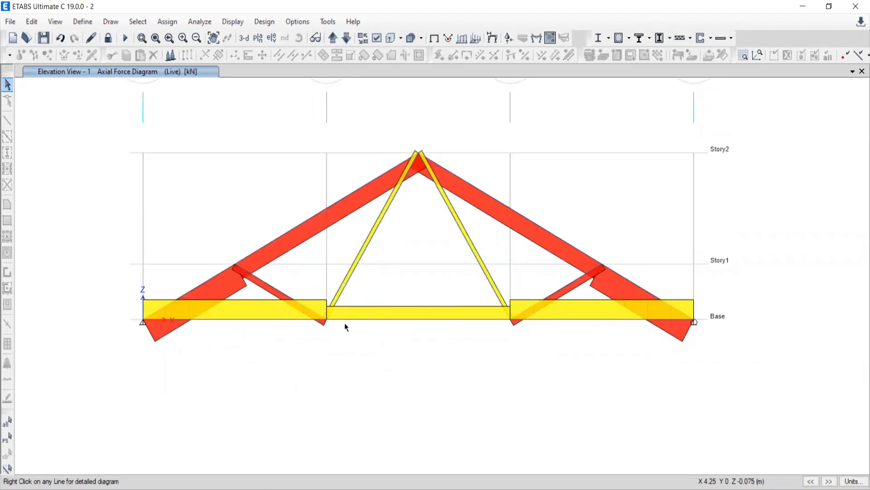
Compare the axial force and its nature in the left bottom chord with member AB in the problem sheet PDF
mouse_move(334, 303)
key("alt+Tab")
scroll(356, 317, "down", 5)
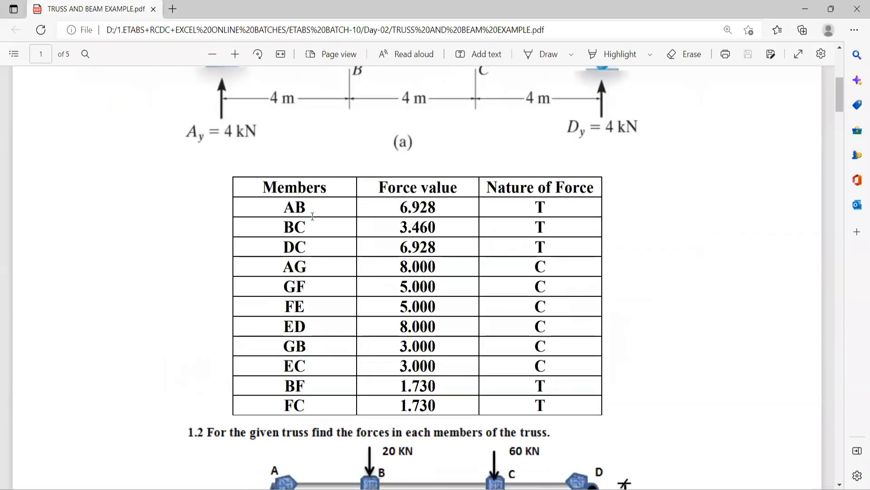
scroll(253, 187, "up", 3)
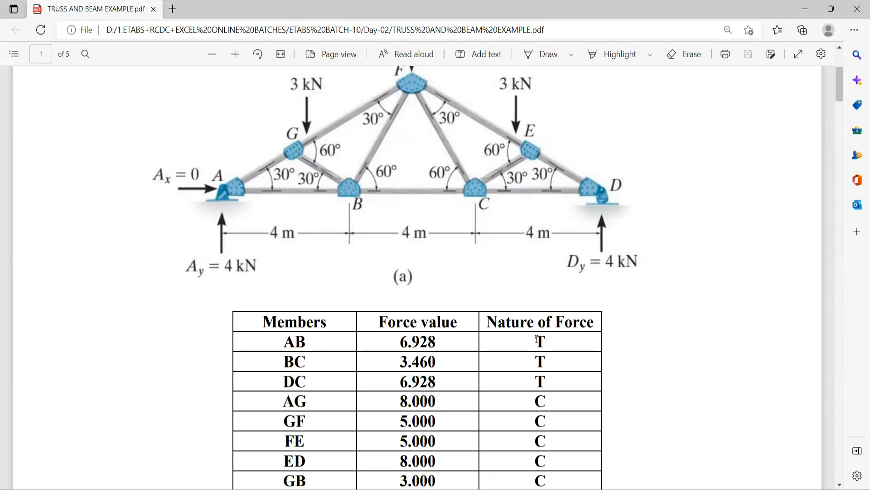
left_click_drag(548, 342, 528, 342)
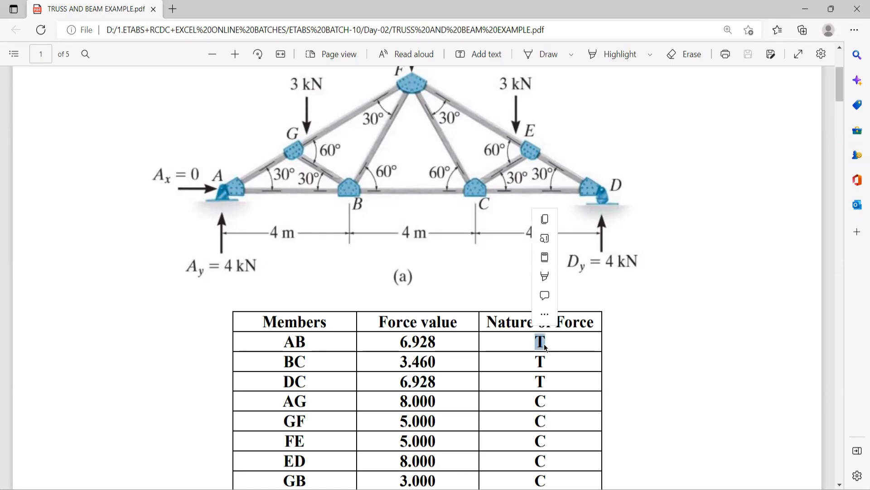
left_click(543, 346)
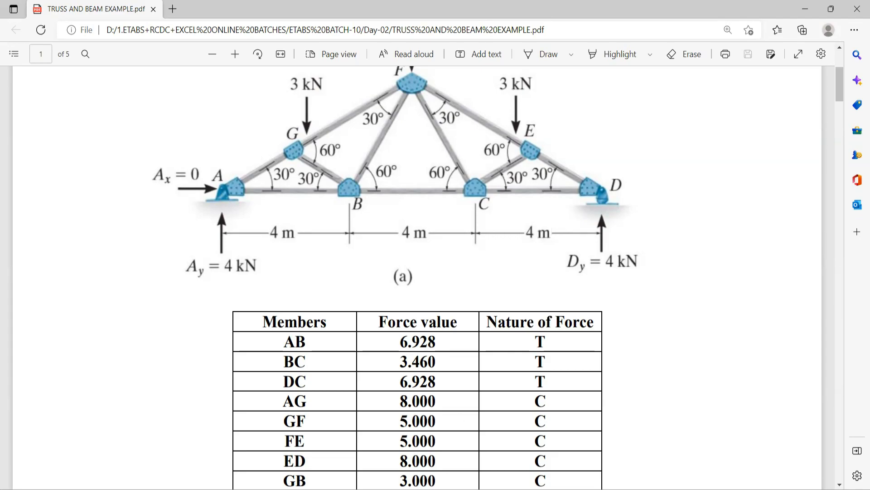
key("alt+Tab")
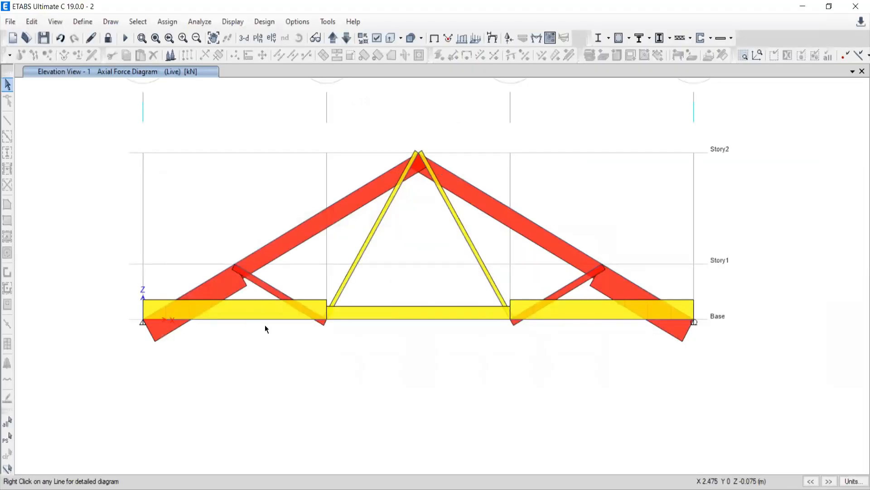
mouse_move(267, 321)
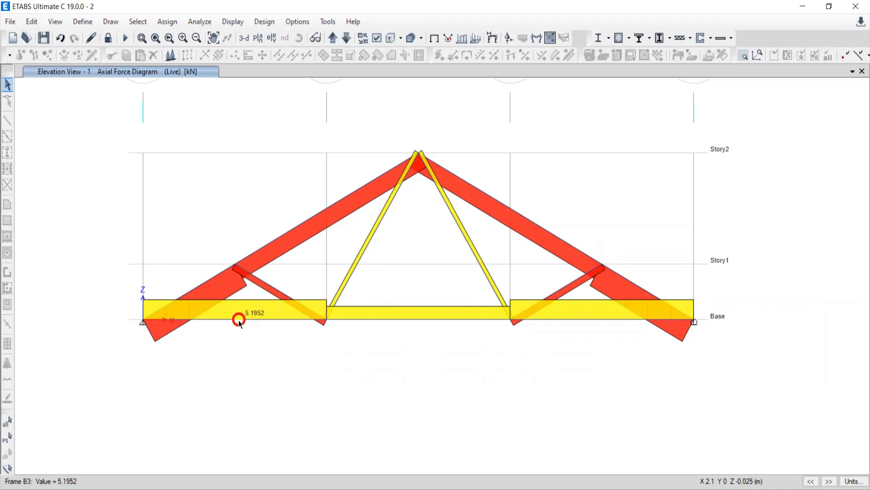
Check the middle bottom chord's axial force in ETABS against member BC in the problem sheet's force table
key("alt+Tab")
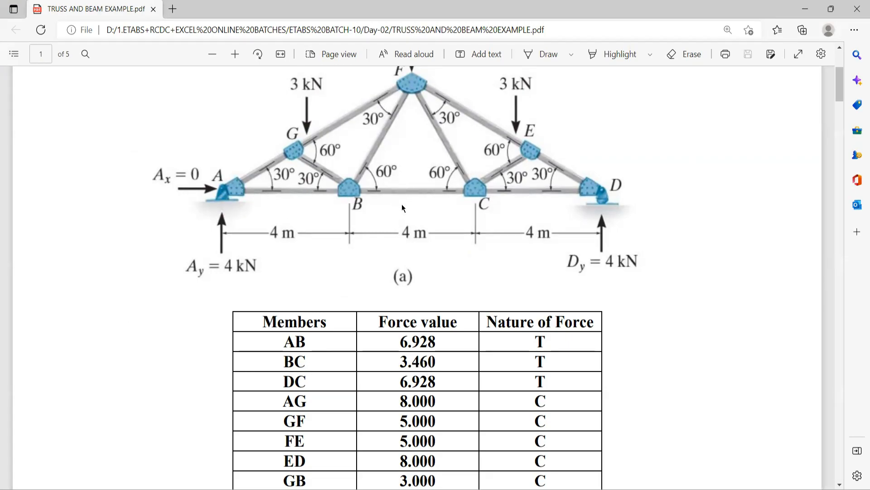
key("alt+Tab")
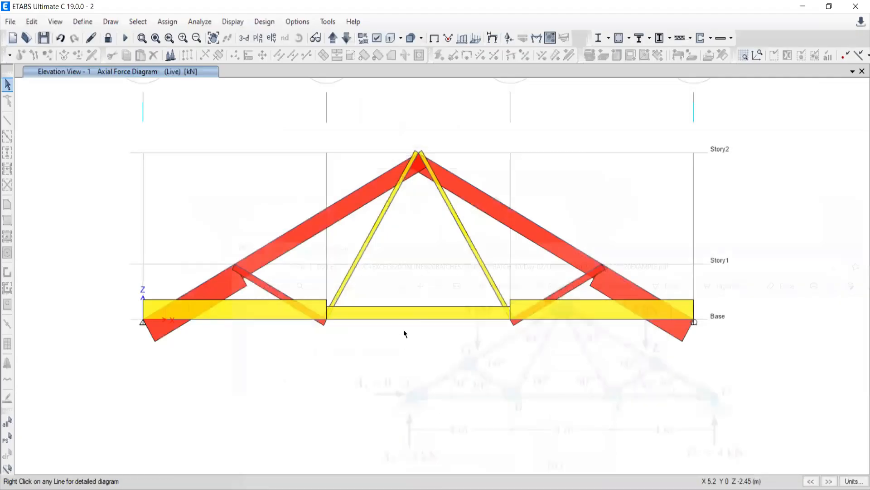
mouse_move(418, 321)
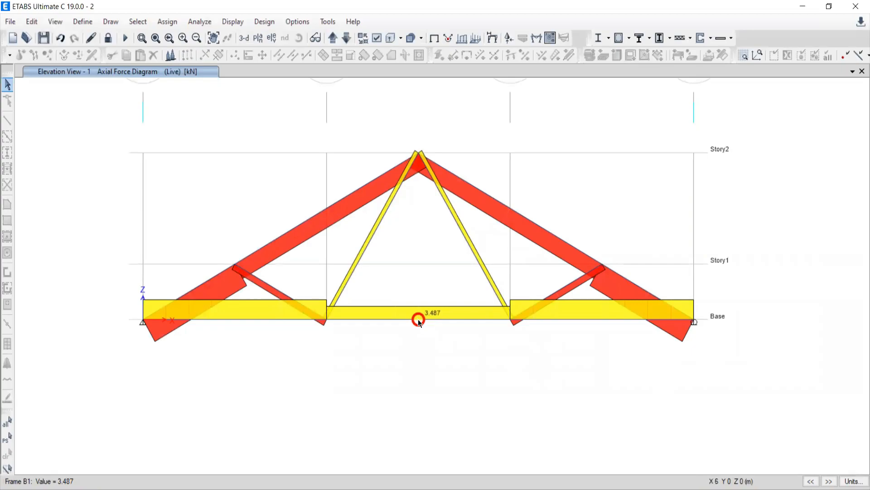
key("alt+Tab")
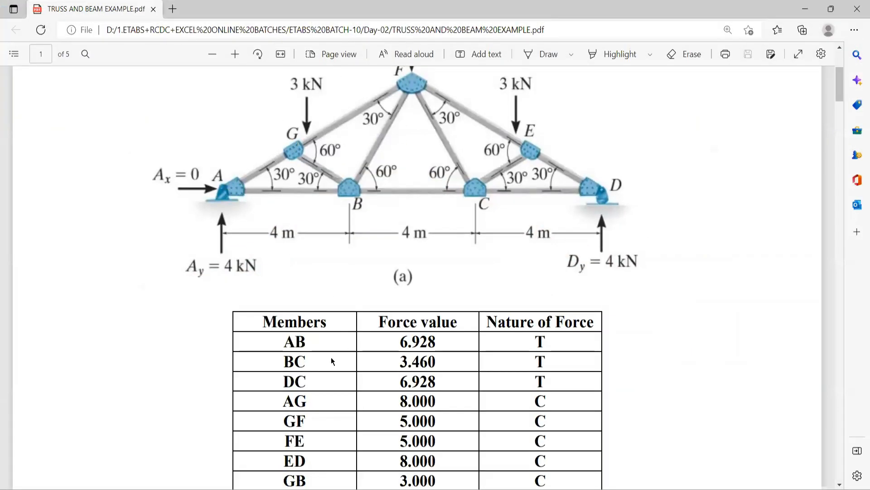
Compare the lower left rafter's axial force in ETABS with member AG's value and nature in the problem sheet
scroll(333, 362, "down", 3)
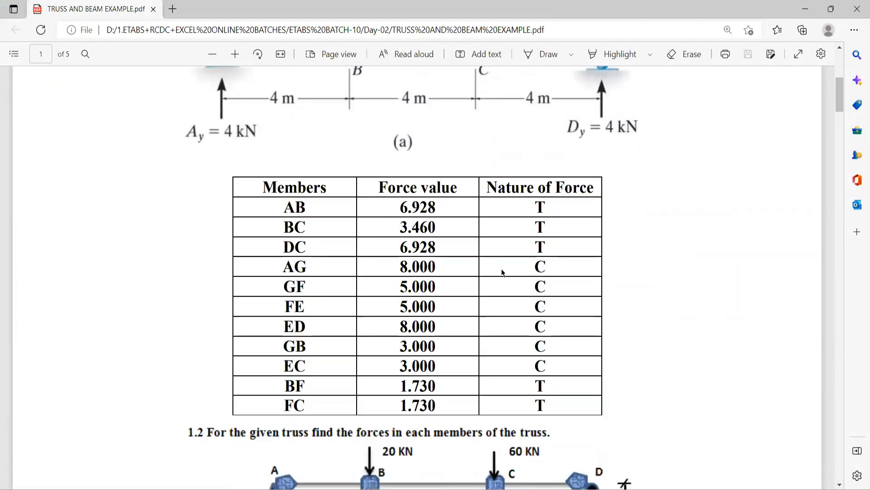
key("alt+Tab")
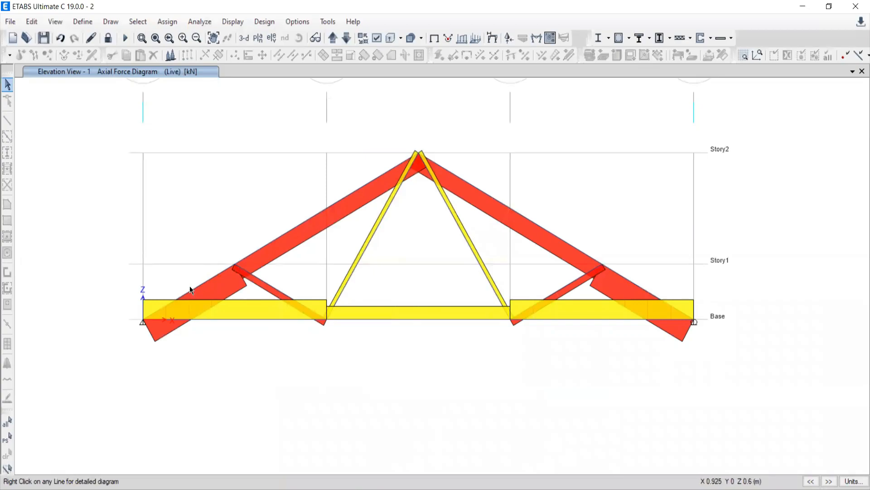
mouse_move(208, 279)
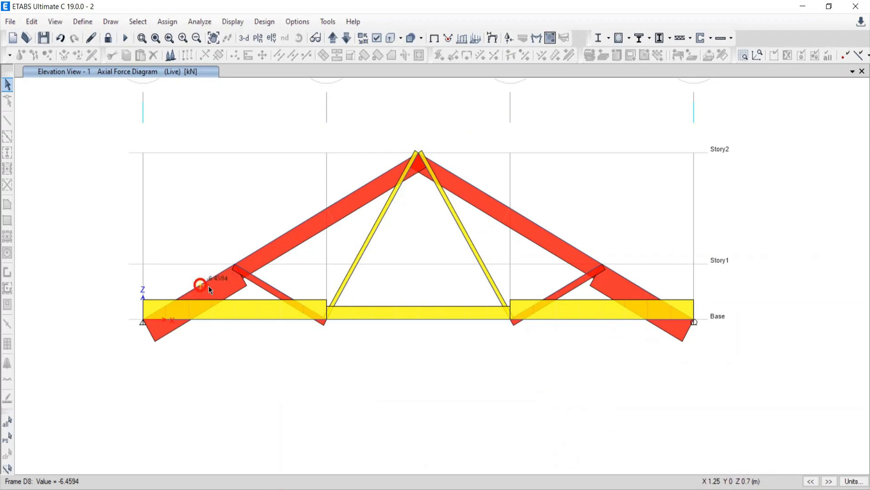
key("alt+Tab")
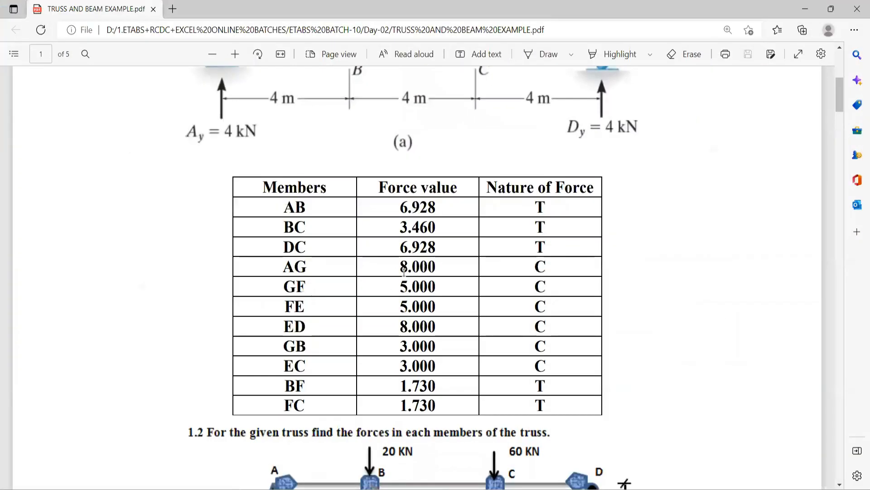
left_click_drag(419, 268, 406, 269)
key("alt+Tab")
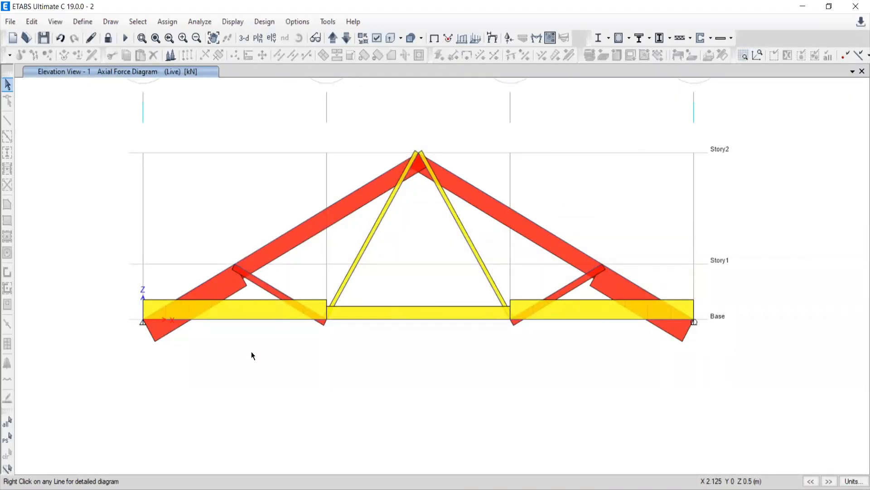
Look up member GF's force and nature in the problem sheet and check them against the upper left rafter in ETABS
key("alt+Tab")
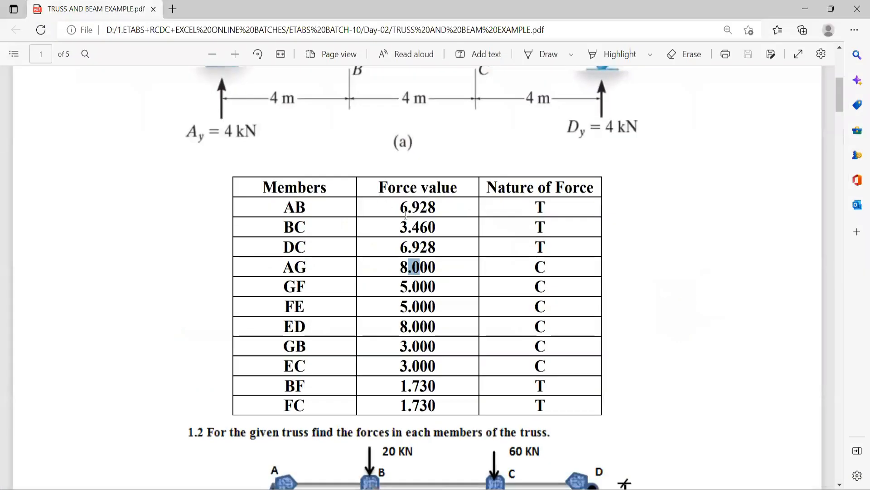
scroll(399, 211, "up", 3)
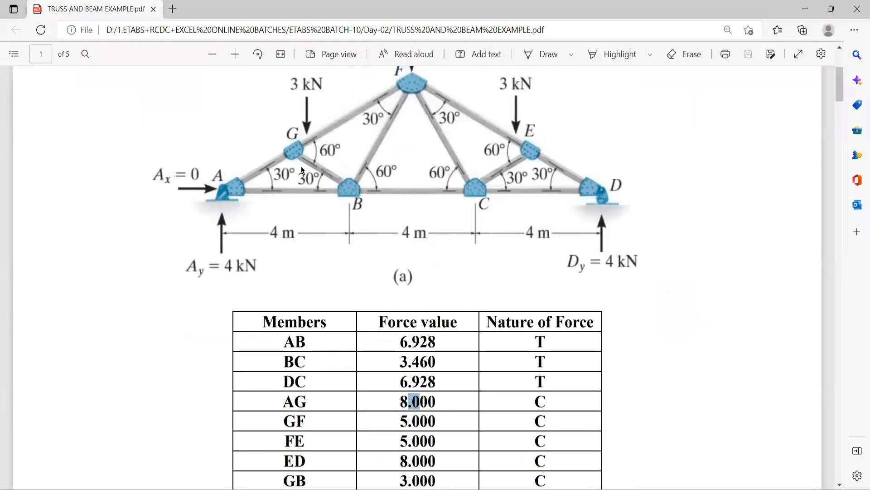
scroll(398, 211, "up", 2)
scroll(317, 366, "down", 6)
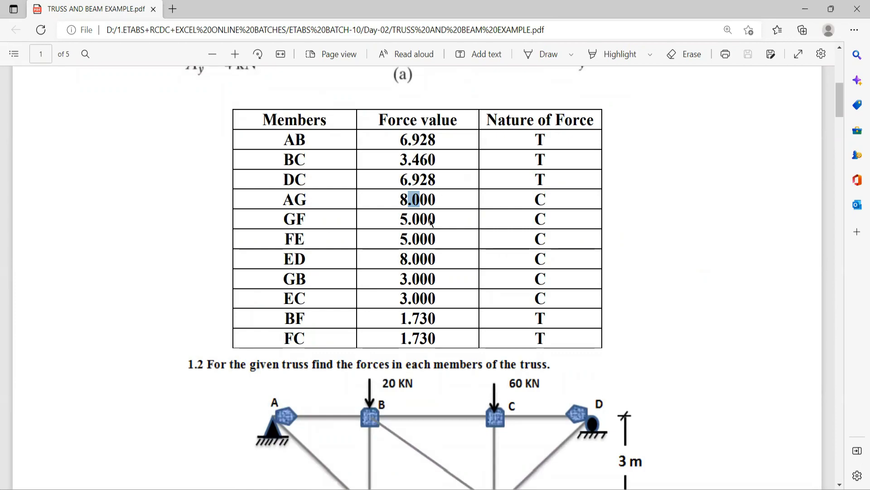
double_click(540, 218)
key("alt+Tab")
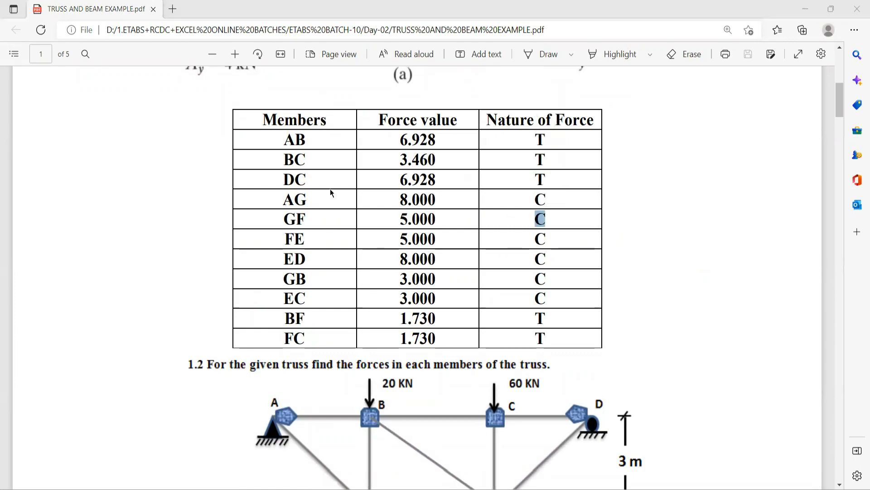
mouse_move(327, 205)
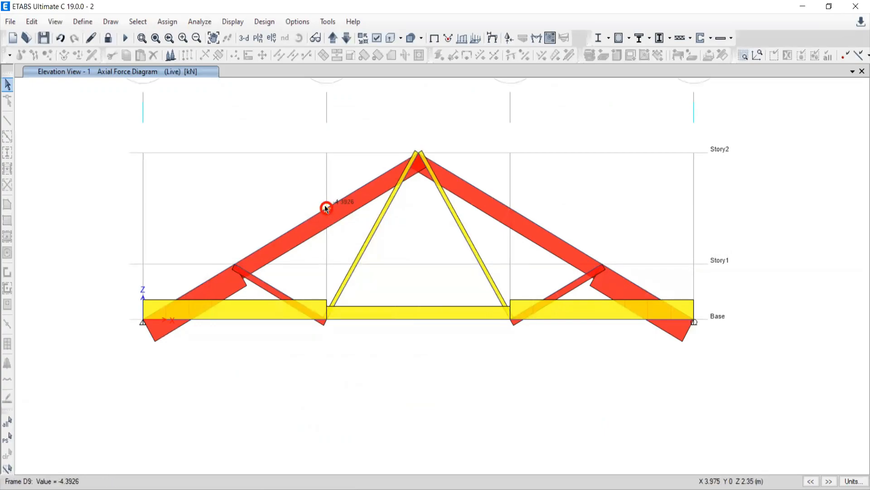
Recheck the upper left rafter's axial force against member GF in the problem sheet's force table
key("alt+Tab")
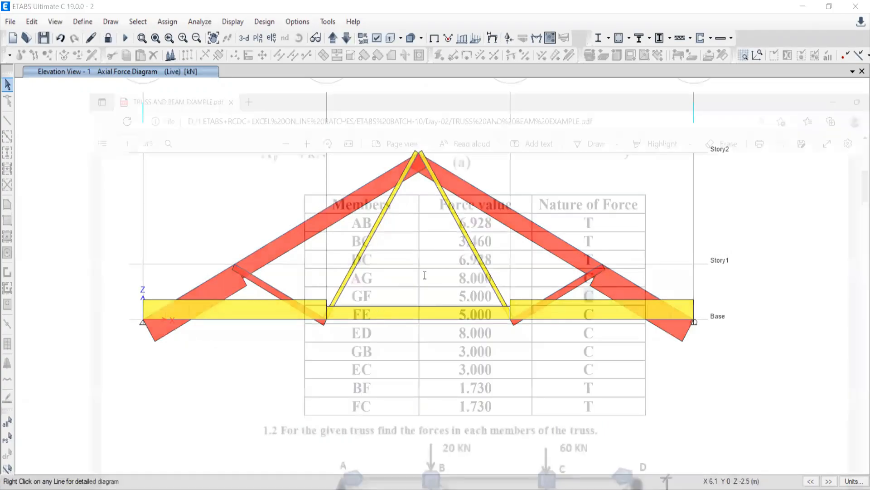
key("alt+Tab")
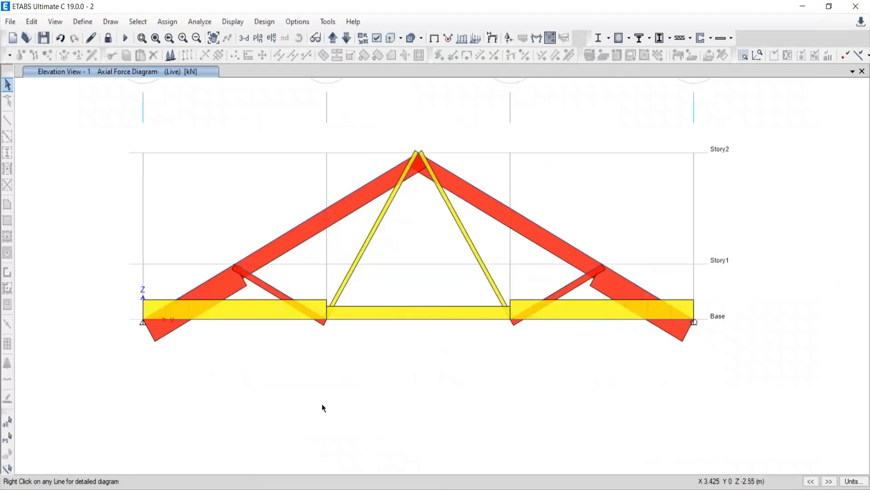
key("alt+Tab")
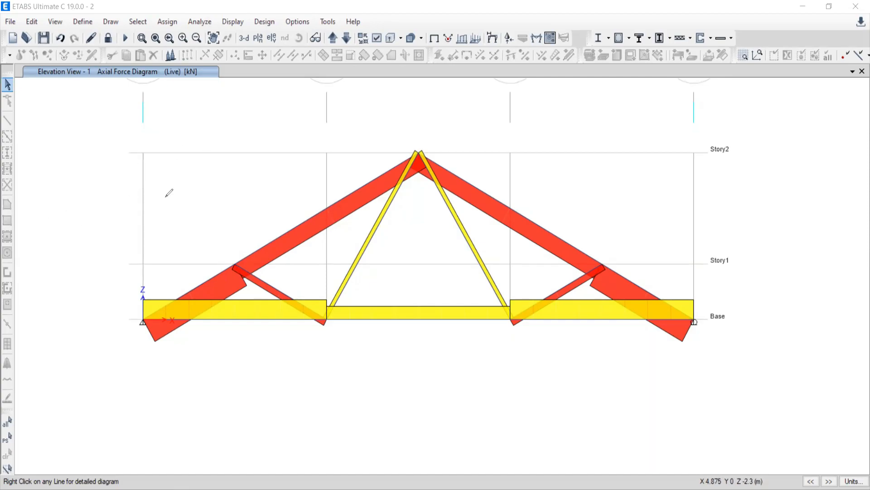
Sketch a beam-column joint with a circled node in red ink beside the truss, and erase the sketch
left_click_drag(90, 105, 86, 277)
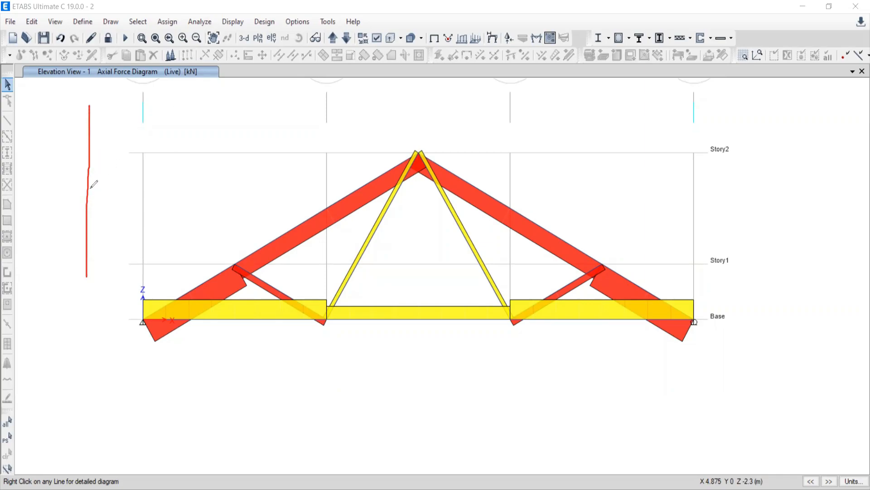
left_click_drag(87, 191, 248, 194)
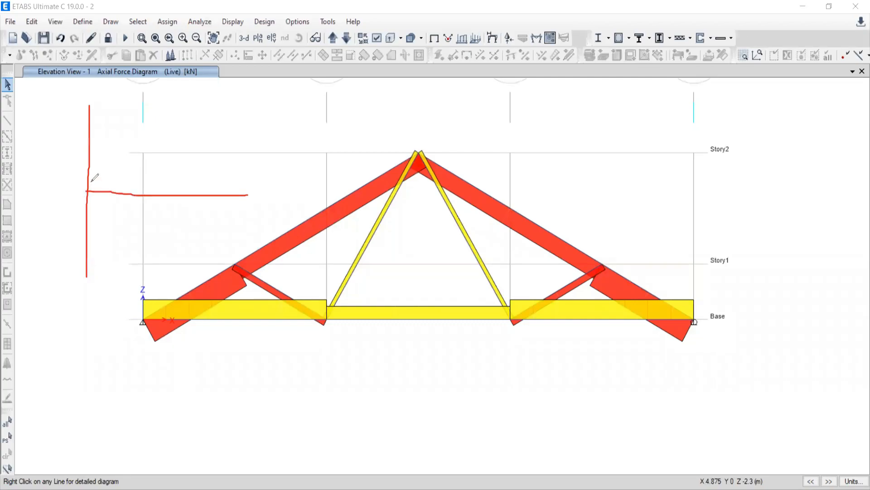
mouse_move(92, 181)
left_mouse_down()
mouse_move(76, 189)
mouse_move(92, 205)
mouse_move(108, 194)
mouse_move(107, 182)
mouse_move(91, 200)
mouse_move(97, 183)
left_mouse_up()
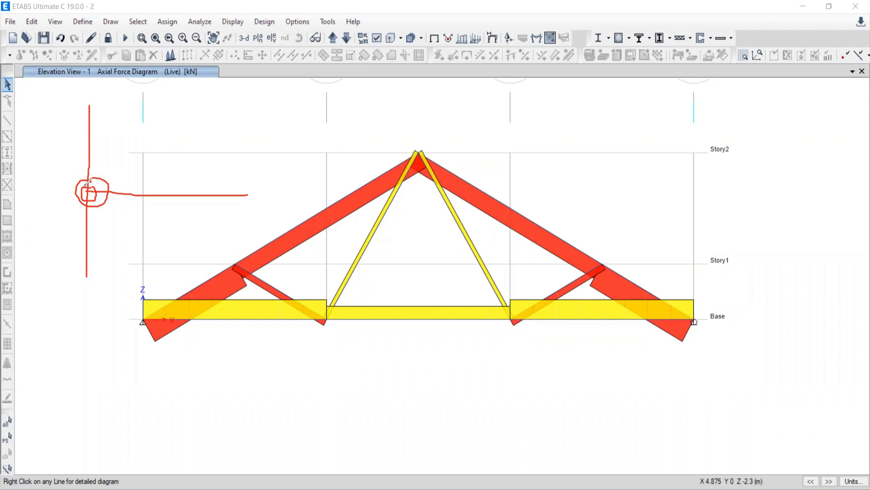
mouse_move(87, 183)
left_mouse_down()
mouse_move(83, 199)
mouse_move(102, 183)
mouse_move(88, 175)
mouse_move(99, 190)
mouse_move(90, 177)
mouse_move(87, 197)
mouse_move(92, 184)
left_mouse_up()
key("e")
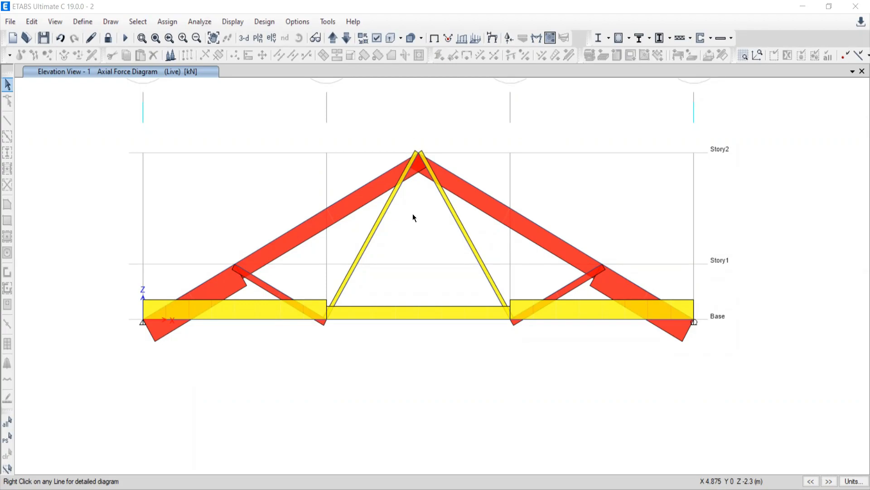
Review the truss figure's loads, supports and member force table in the problem sheet against the ETABS axial force diagram
key("alt+Tab")
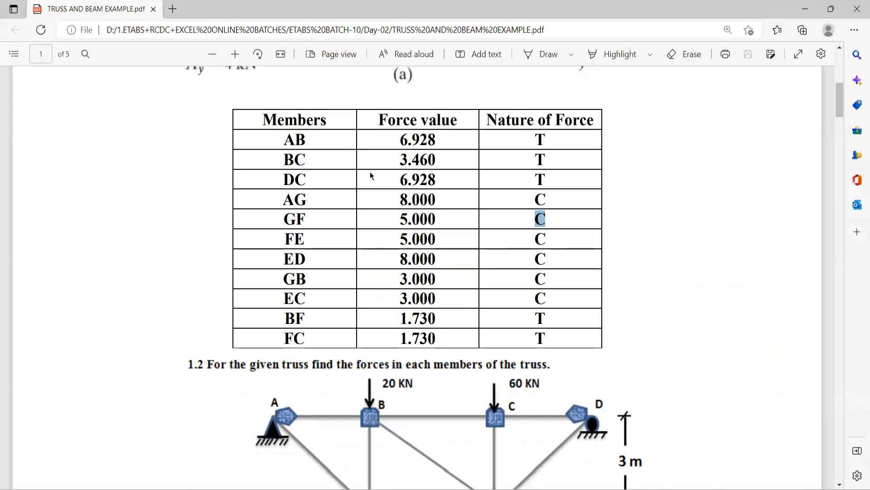
scroll(370, 172, "up", 3)
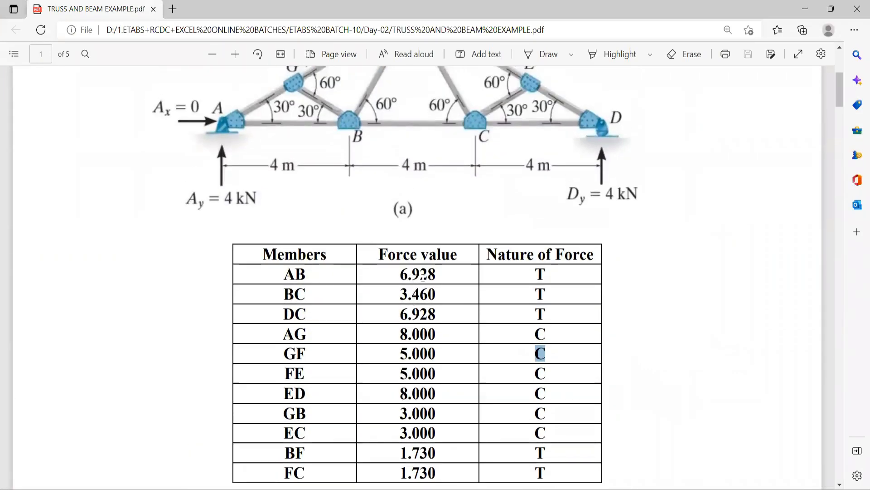
scroll(257, 133, "up", 3)
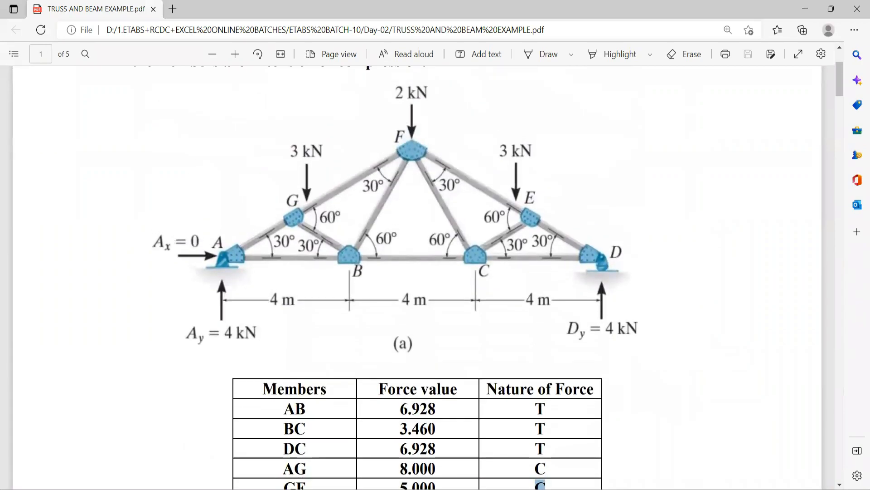
key("alt+Tab")
mouse_move(227, 319)
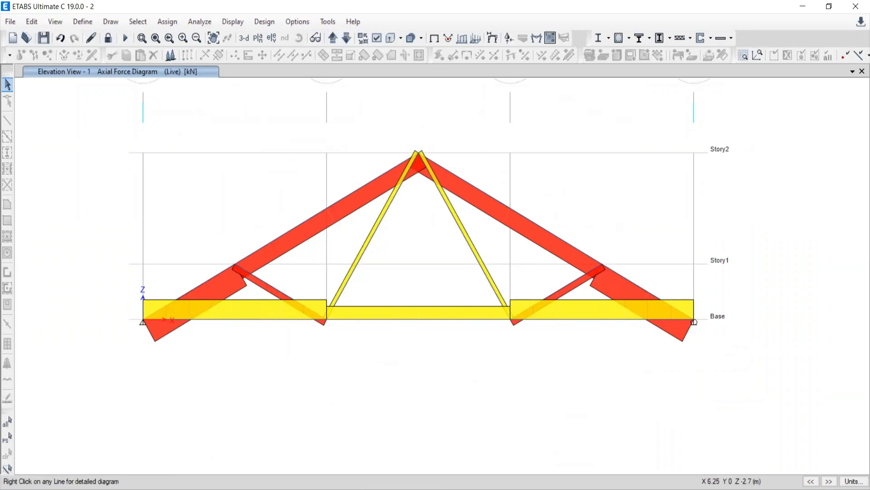
left_click(598, 453)
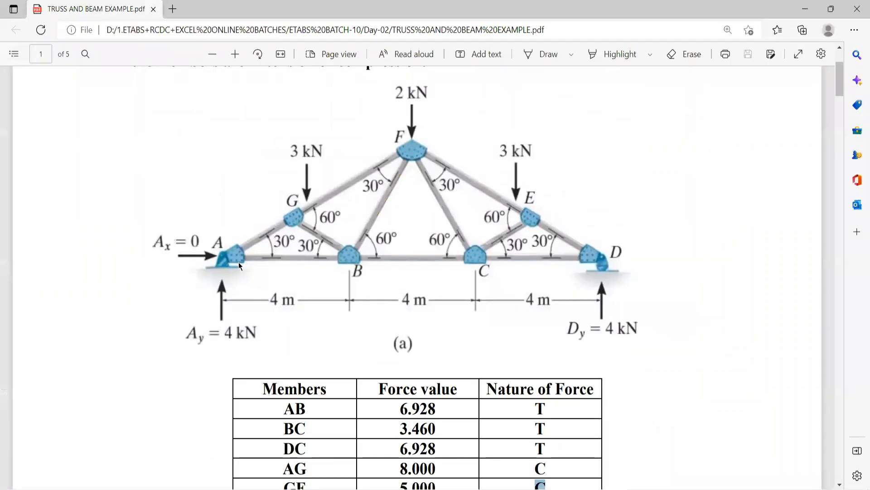
scroll(372, 341, "down", 3)
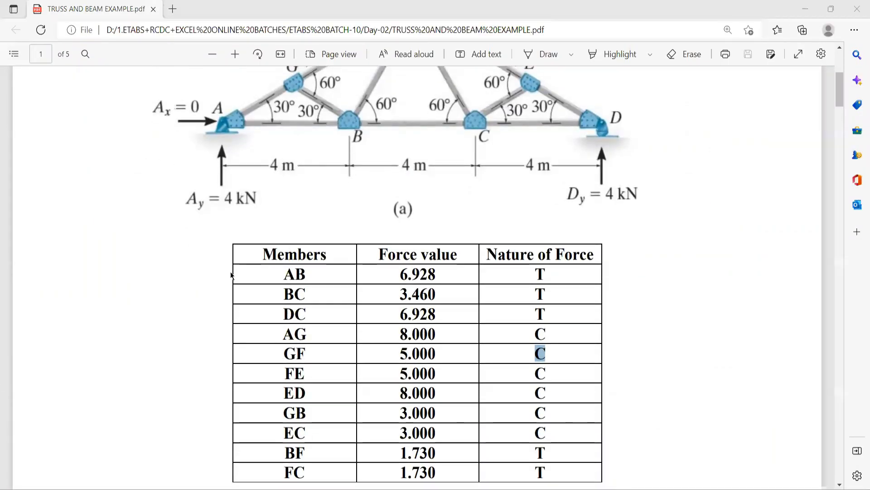
key("alt+Tab")
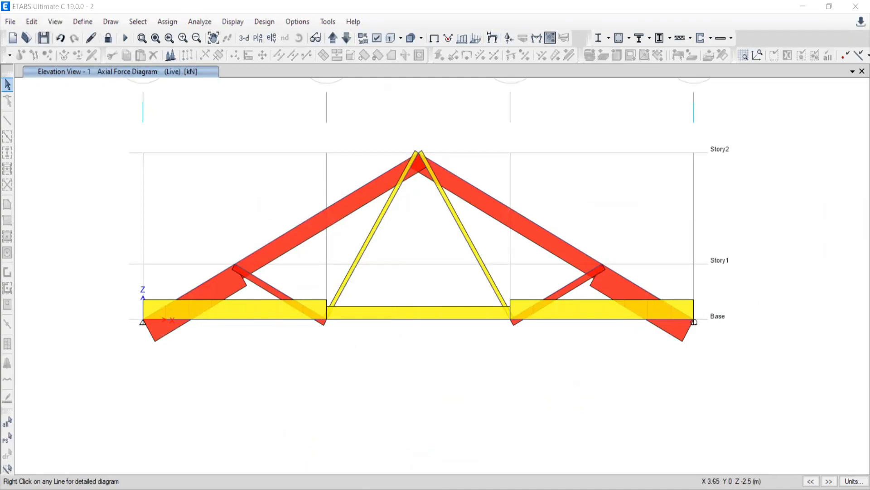
key("alt+Tab")
key("alt+Tab")
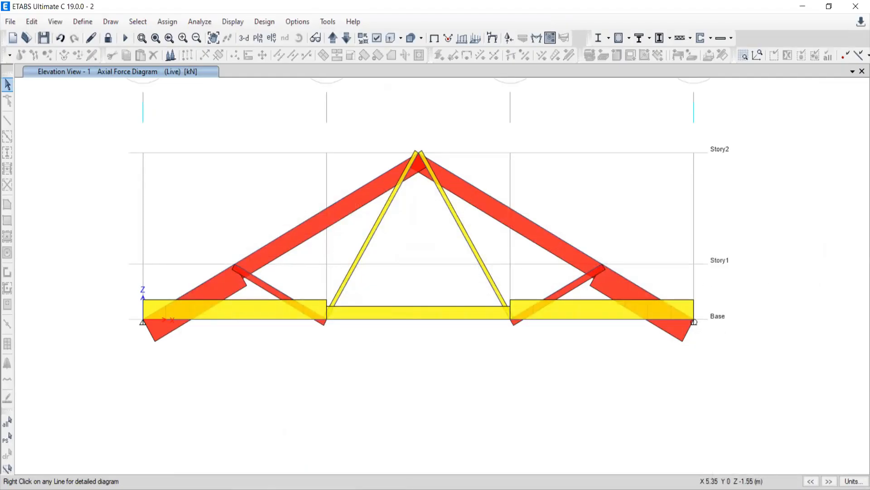
Sketch a beam-column joint in red ink beside the truss, with a circled node, a curved arrow and a downward load arrow
left_click_drag(74, 134, 74, 262)
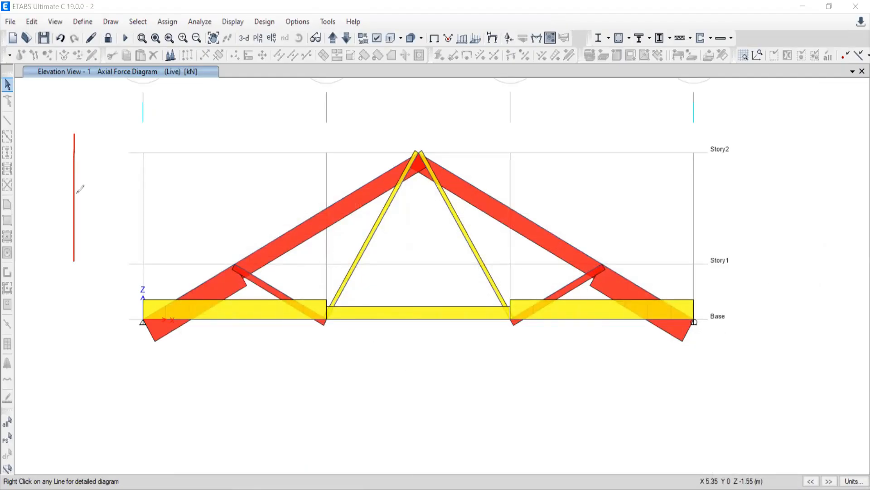
left_click_drag(76, 194, 137, 198)
mouse_move(83, 178)
left_mouse_down()
mouse_move(66, 199)
mouse_move(92, 182)
mouse_move(69, 198)
mouse_move(79, 200)
mouse_move(74, 192)
left_mouse_up()
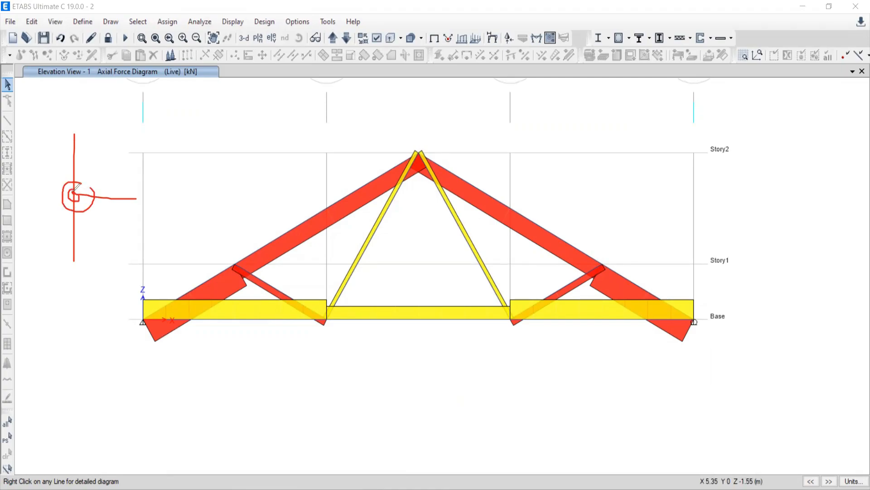
left_click_drag(51, 158, 69, 179)
mouse_move(127, 90)
left_mouse_down()
mouse_move(135, 112)
mouse_move(129, 124)
left_mouse_up()
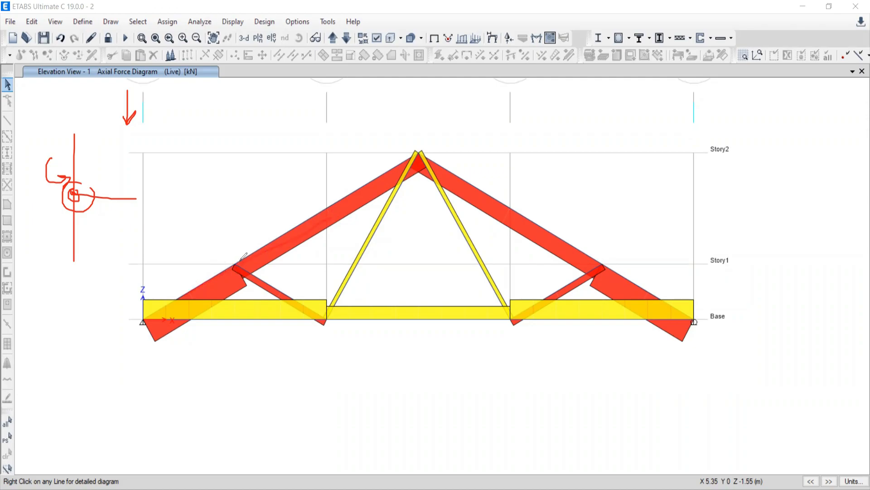
Circle the two Story1 rafter joints in red ink and mark arrows at them, including one along the lower right rafter
mouse_move(244, 252)
left_mouse_down()
mouse_move(228, 264)
mouse_move(251, 285)
left_mouse_up()
mouse_move(225, 222)
left_mouse_down()
mouse_move(219, 230)
mouse_move(232, 246)
mouse_move(223, 249)
left_mouse_up()
left_click_drag(281, 179, 288, 190)
mouse_move(608, 252)
left_mouse_down()
mouse_move(588, 275)
mouse_move(595, 287)
mouse_move(608, 285)
left_mouse_up()
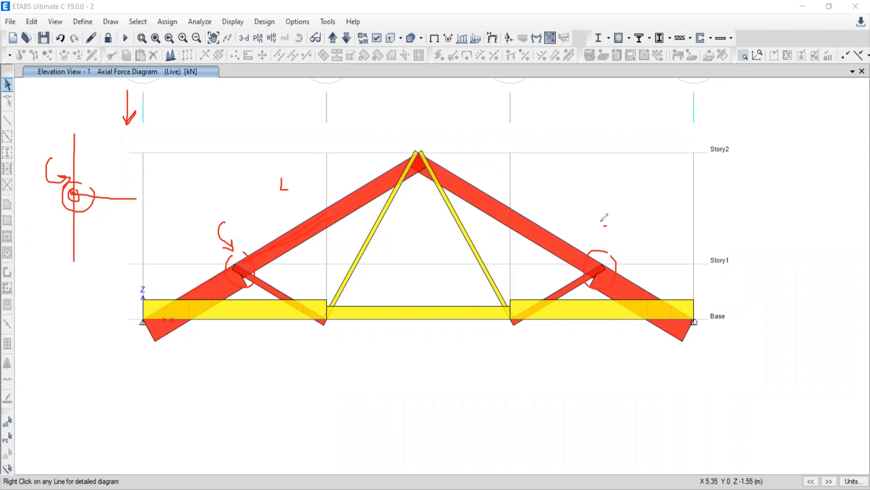
mouse_move(599, 216)
left_mouse_down()
mouse_move(599, 251)
mouse_move(603, 244)
mouse_move(653, 279)
left_mouse_up()
left_click_drag(648, 270, 653, 280)
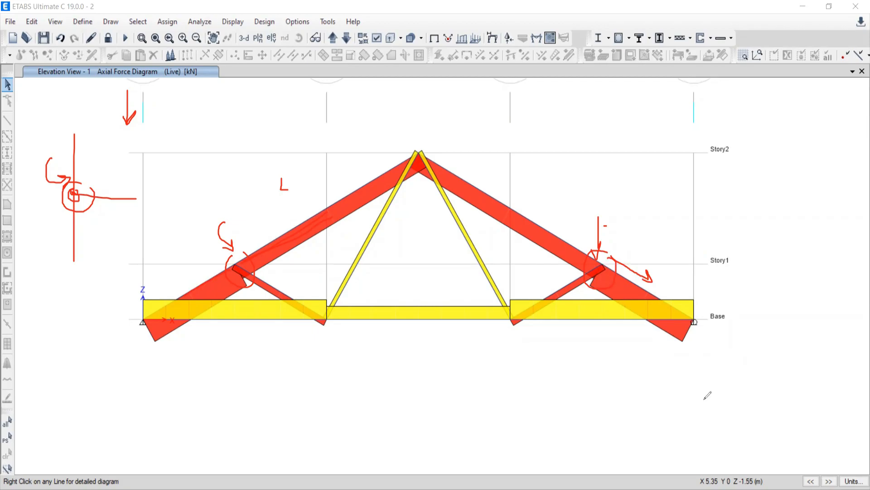
Annotate the right Story1 joint in red ink with a downward load arrow and strokes along its lower rafter and web member
left_click_drag(703, 398, 689, 409)
mouse_move(706, 399)
left_mouse_down()
mouse_move(702, 411)
mouse_move(709, 387)
mouse_move(724, 402)
left_mouse_up()
mouse_move(600, 206)
left_mouse_down()
mouse_move(599, 250)
mouse_move(587, 233)
left_mouse_up()
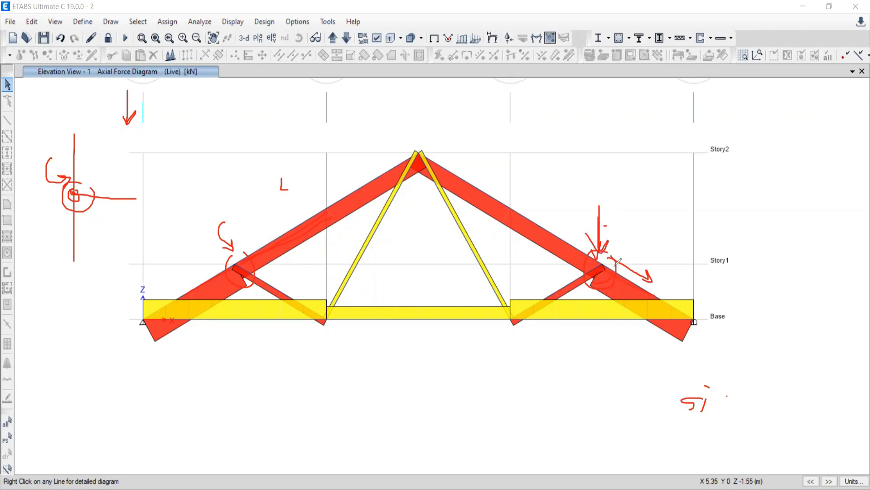
left_click_drag(614, 267, 674, 312)
left_click_drag(601, 267, 527, 313)
Sketch a second beam-column joint in red ink near grid A, with its node circled and an arrow into it
left_click_drag(151, 134, 151, 203)
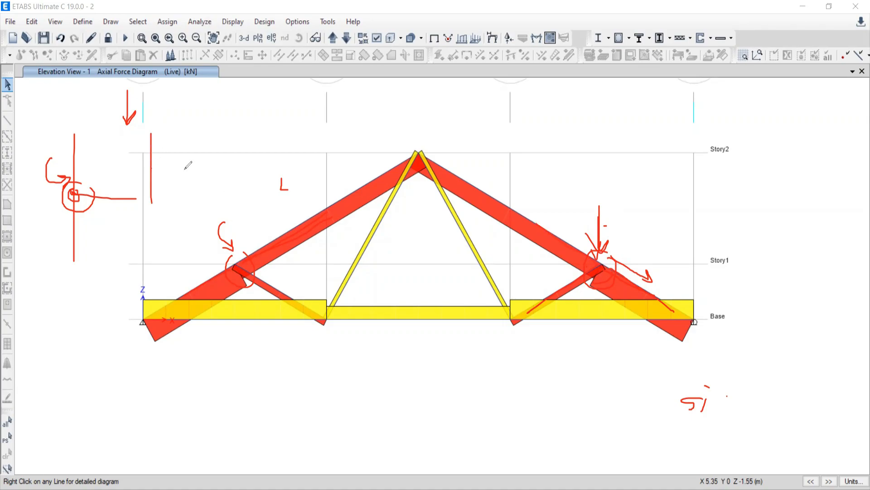
left_click_drag(151, 170, 256, 171)
left_click_drag(153, 162, 168, 174)
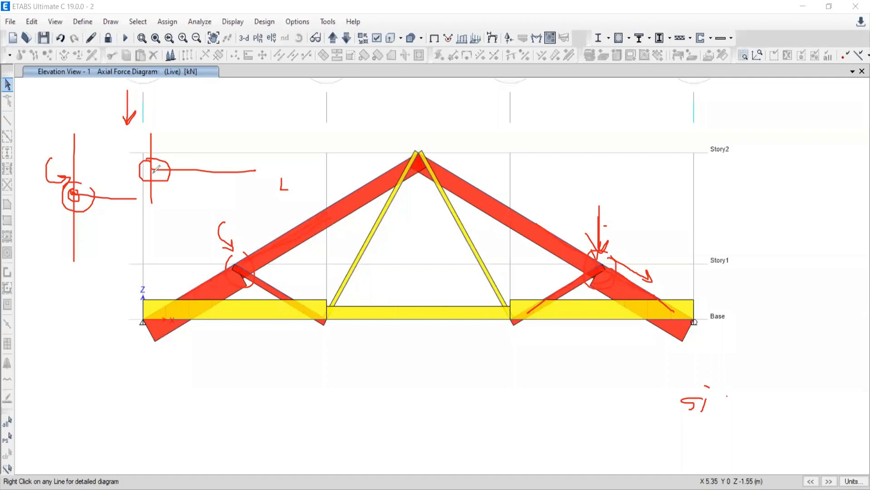
left_click_drag(117, 161, 149, 173)
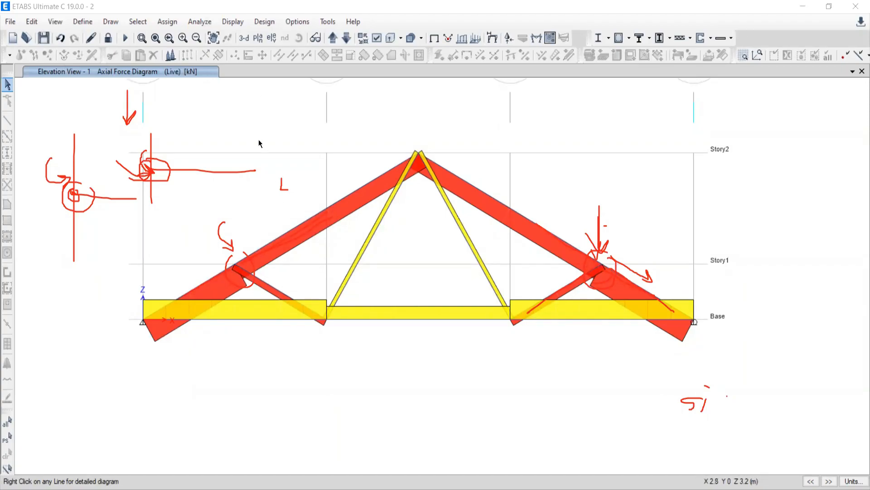
Unlock the model, accepting deletion of the analysis results, and clear the red ink annotations
mouse_move(338, 314)
middle_click_drag(386, 281, 391, 301)
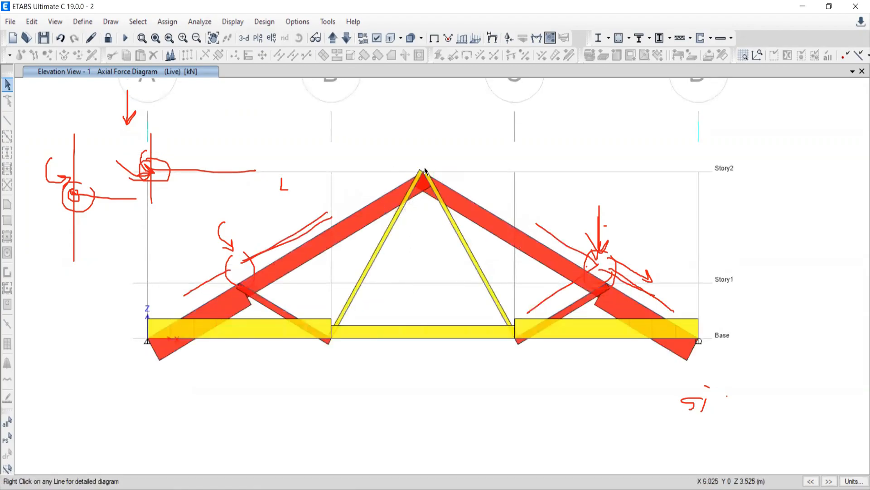
mouse_move(244, 278)
mouse_move(398, 219)
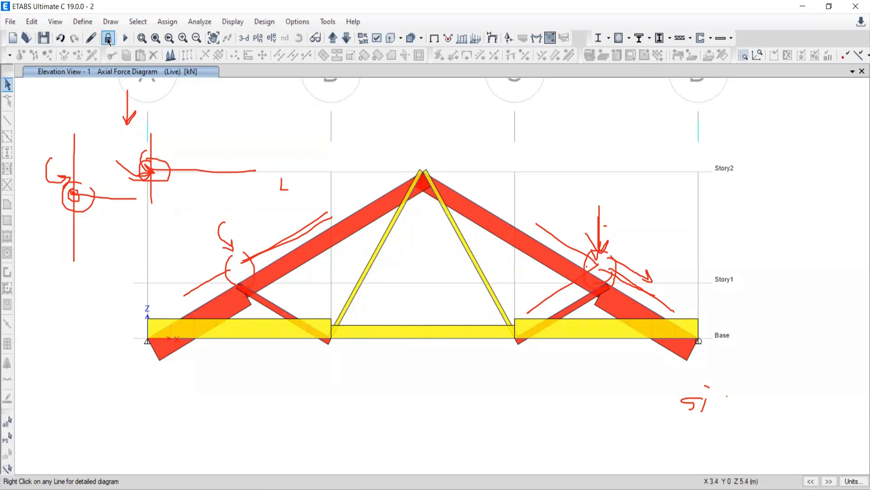
mouse_move(446, 207)
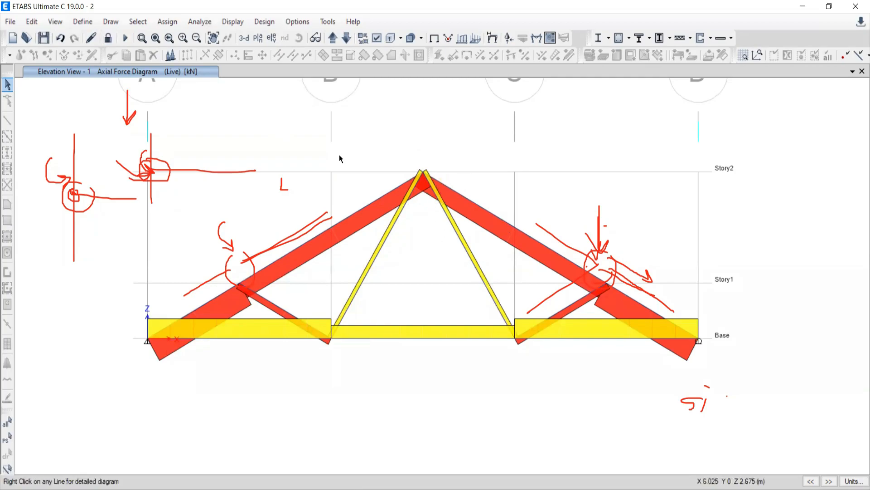
left_click(108, 39)
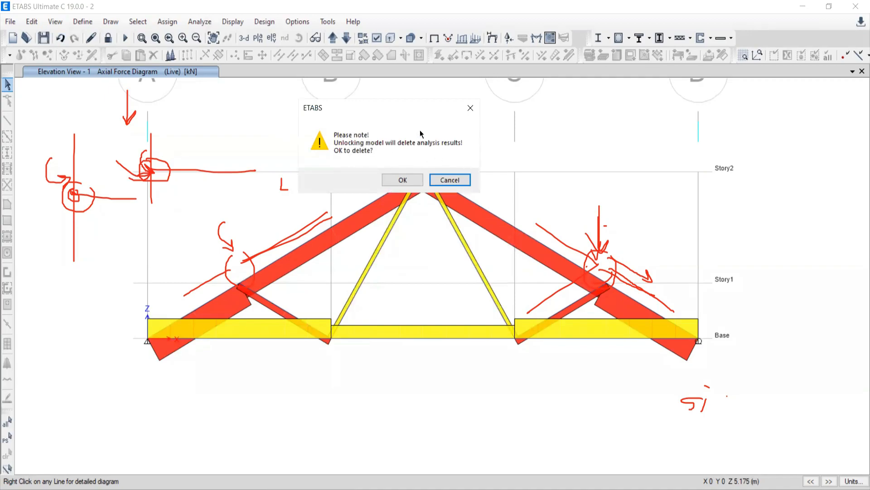
left_click(394, 181)
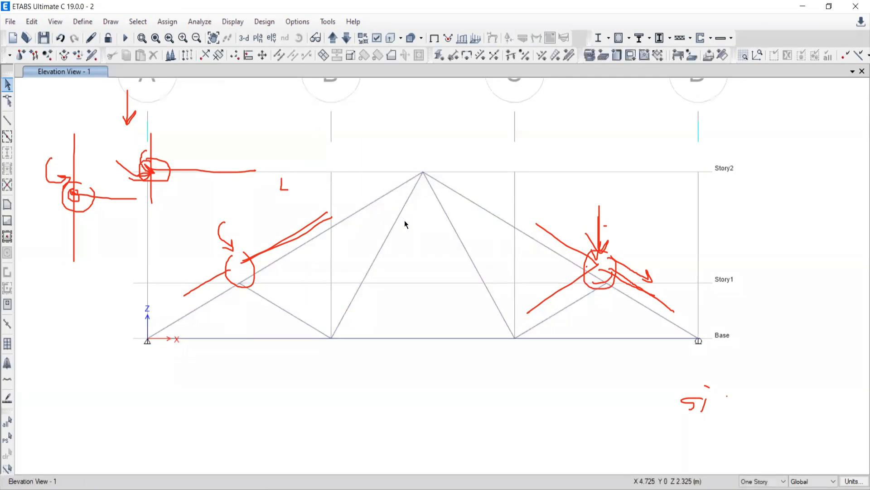
left_click(379, 421)
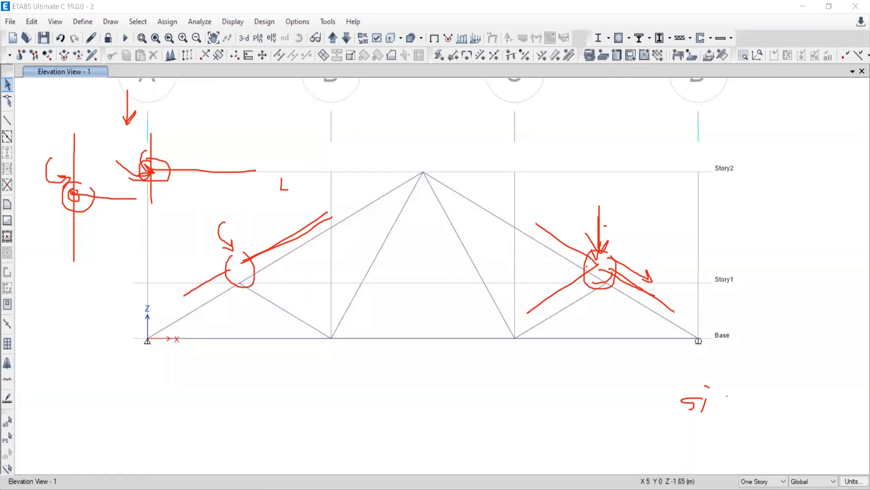
left_click(552, 119)
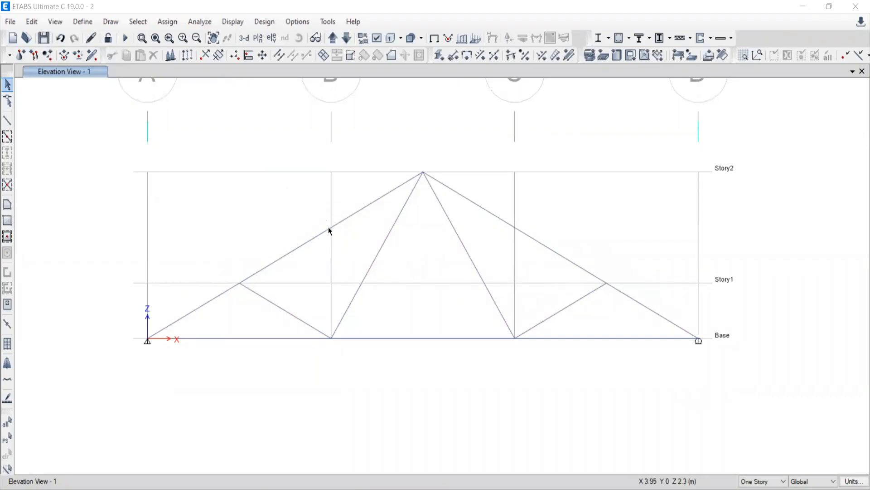
middle_click_drag(321, 248, 339, 274)
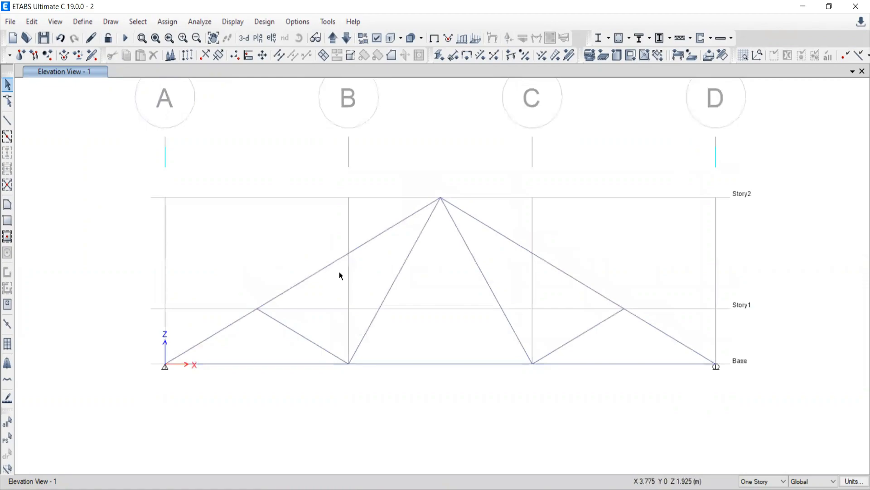
middle_click_drag(503, 281, 469, 251)
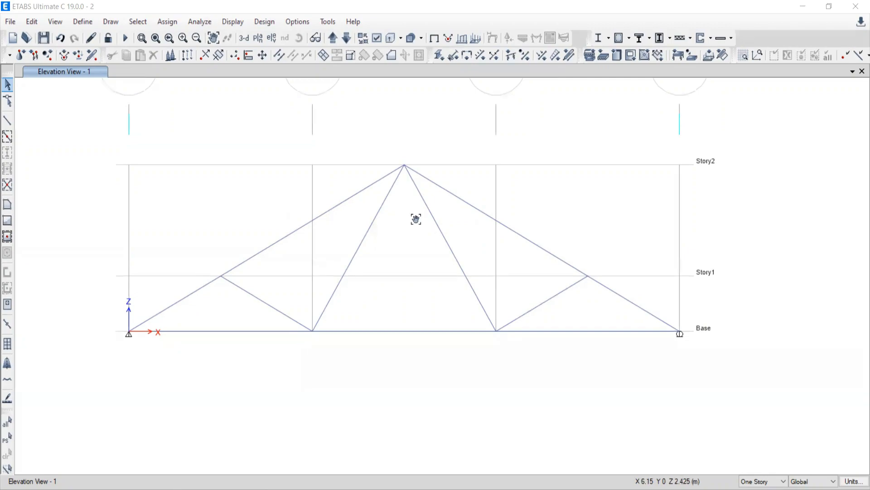
middle_click_drag(416, 220, 390, 234)
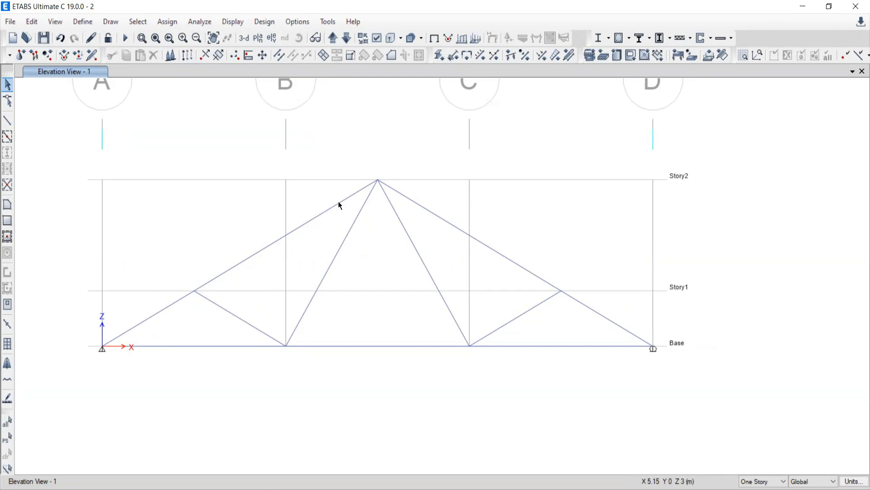
Display the joint forces assigned under the Live load pattern on the truss, with loading values shown
left_click(232, 23)
mouse_move(252, 62)
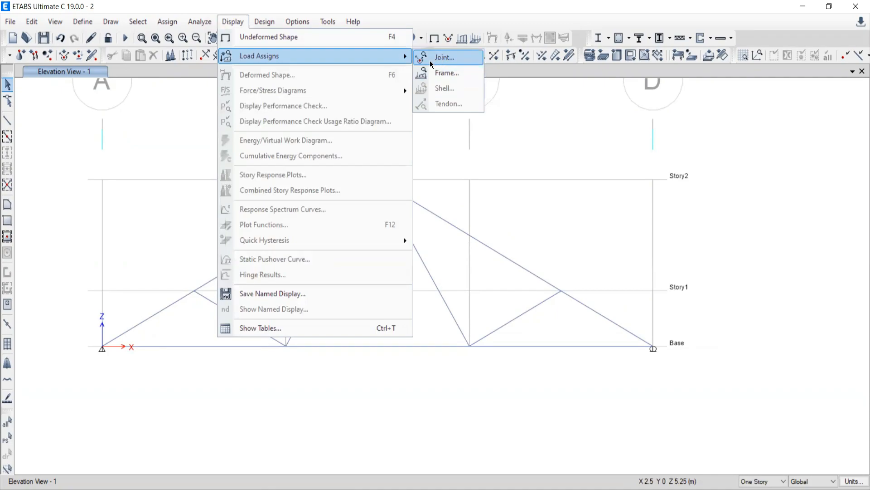
left_click(446, 61)
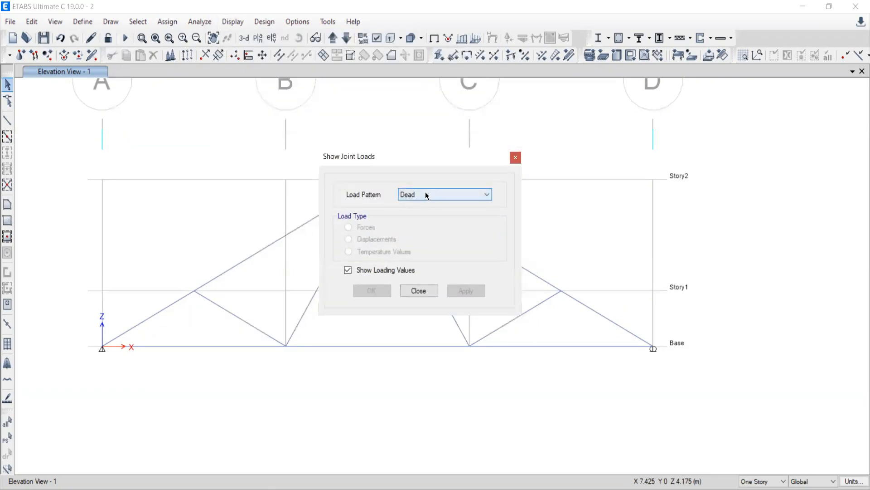
left_click(426, 193)
left_click(409, 212)
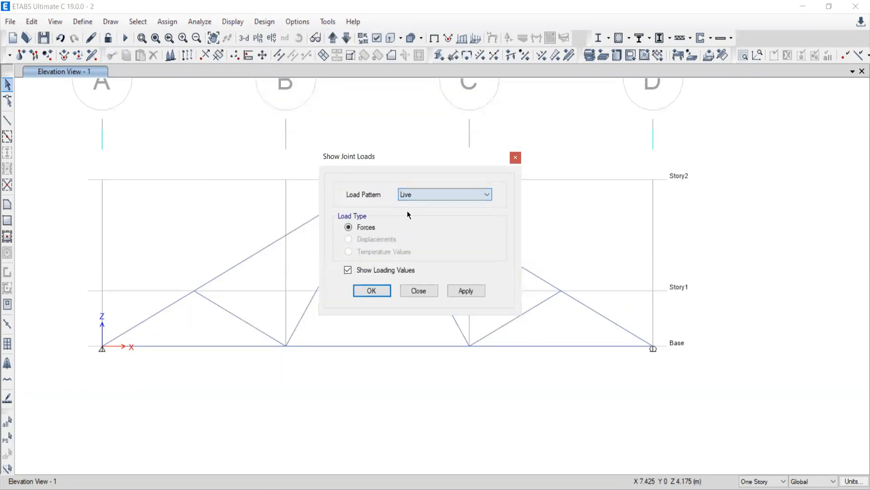
left_click(465, 291)
left_click(420, 292)
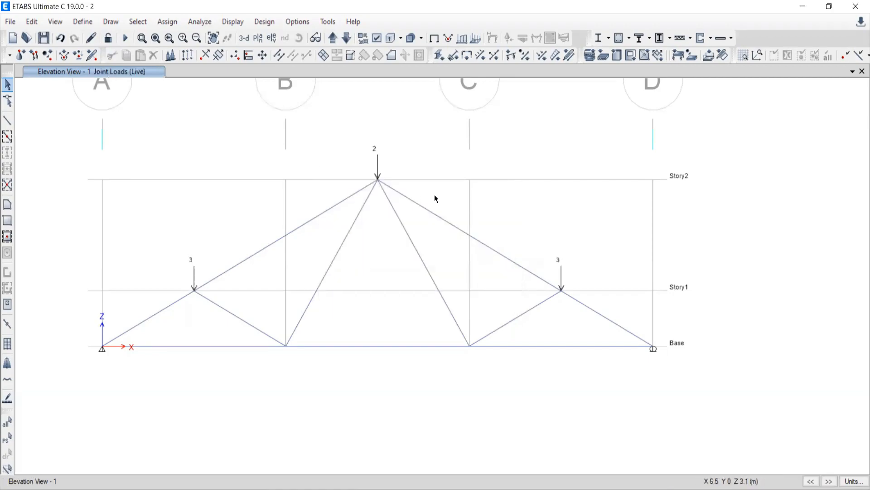
middle_click_drag(371, 278, 440, 269)
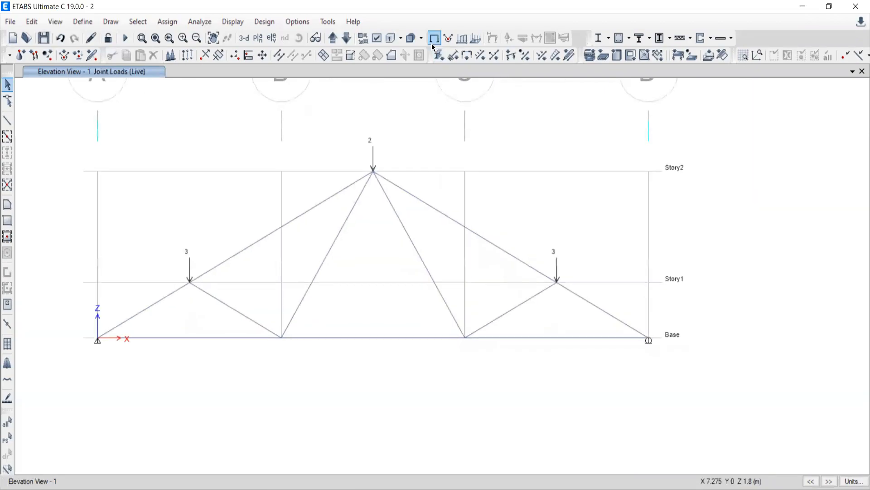
Switch the elevation from the Live joint loads display back to the undeformed shape
left_click(223, 25)
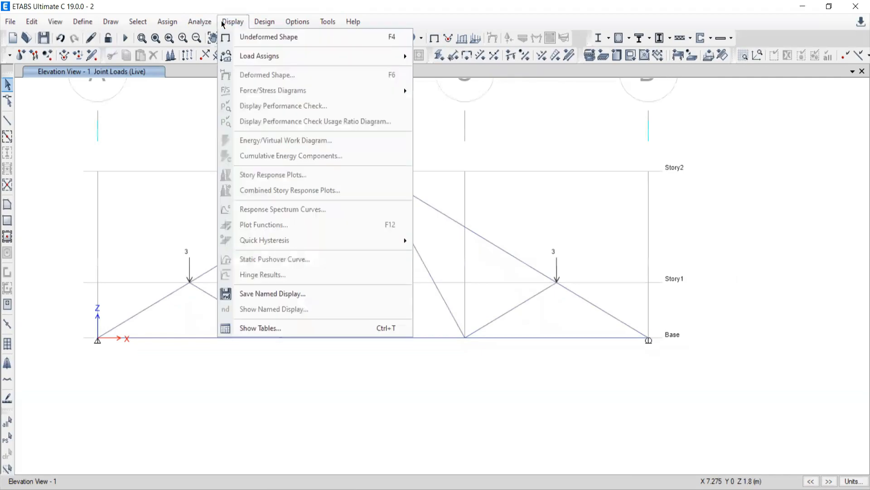
left_click(268, 38)
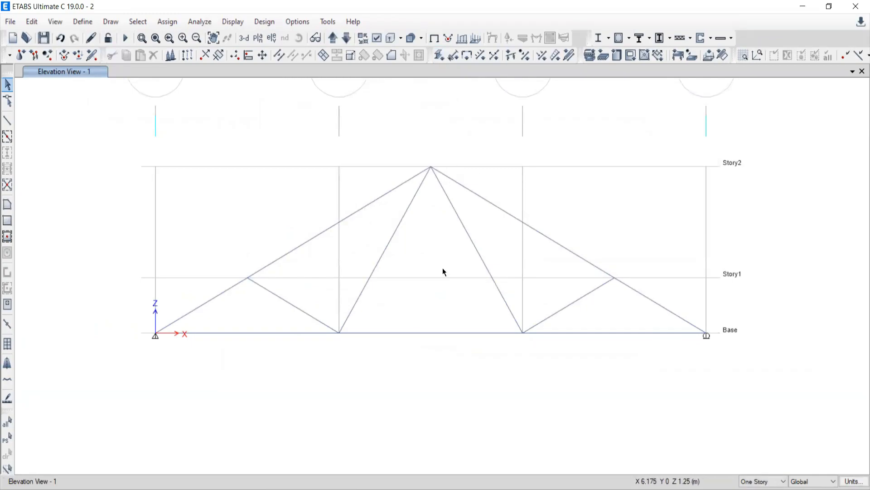
middle_click_drag(445, 272, 418, 284)
middle_click_drag(404, 249, 395, 254)
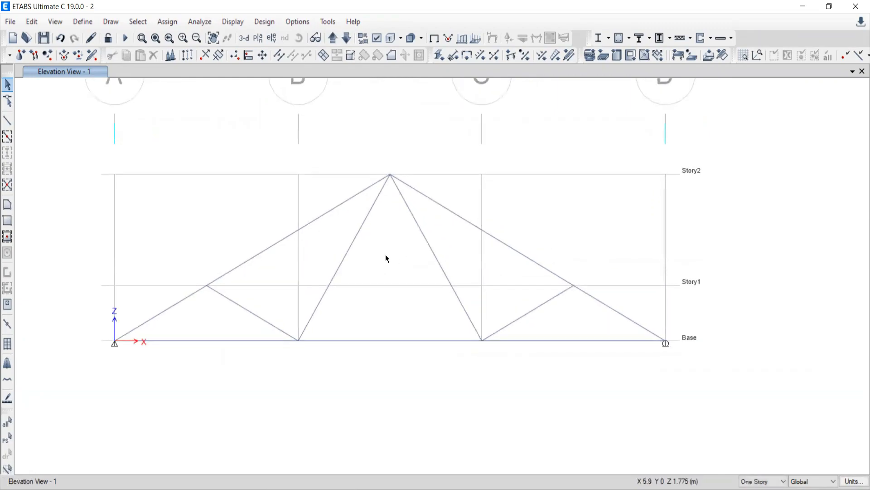
middle_click_drag(390, 278, 429, 282)
middle_click_drag(423, 361, 399, 322)
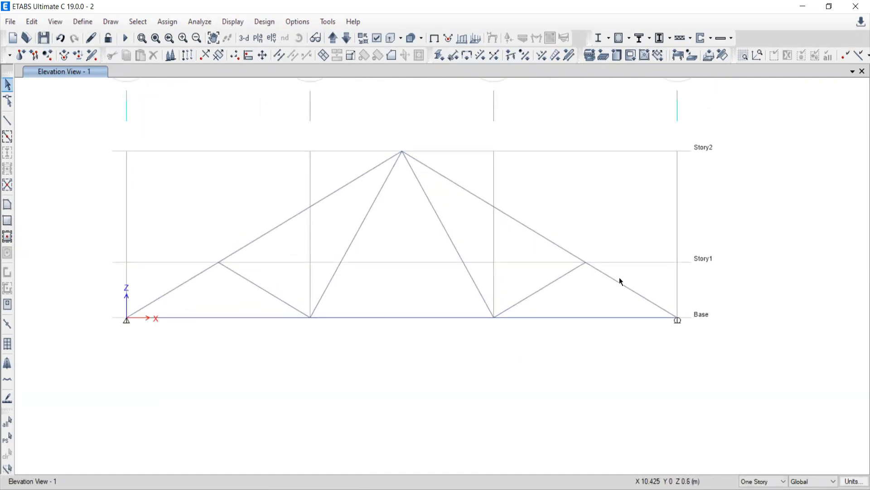
left_click_drag(297, 233, 255, 190)
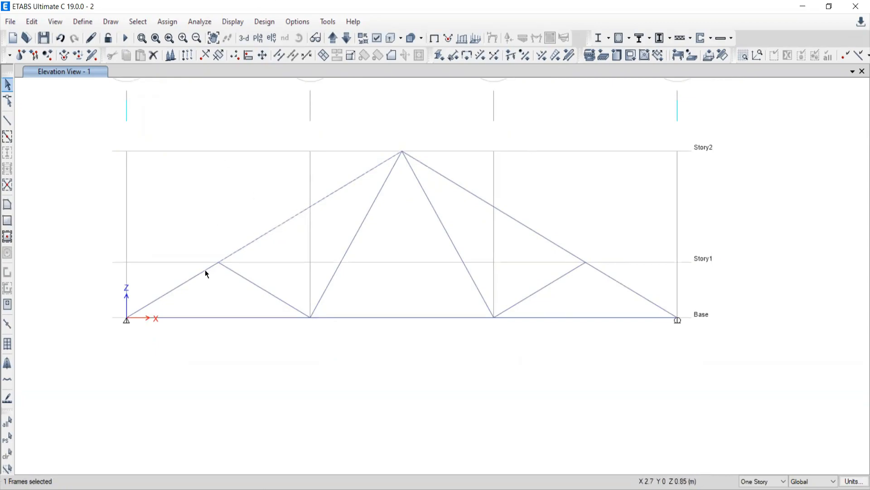
left_click_drag(214, 275, 203, 349)
left_click_drag(276, 307, 232, 271)
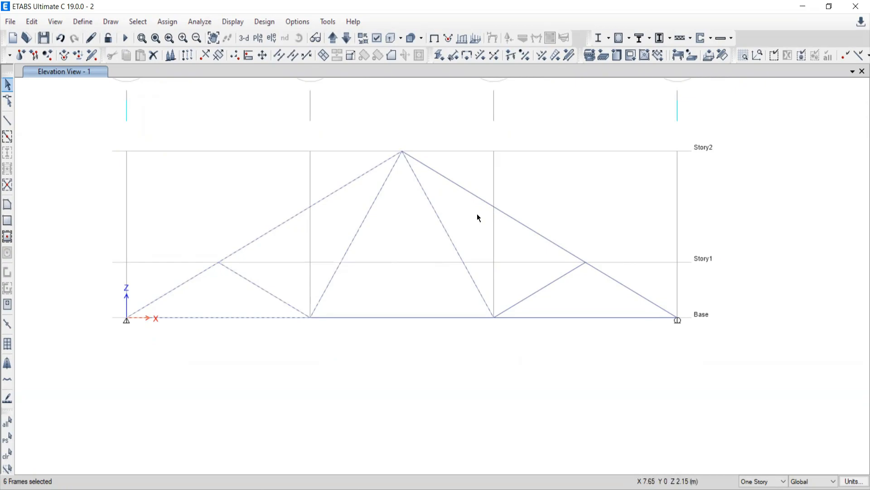
left_click_drag(556, 191, 494, 248)
left_click_drag(525, 302, 524, 308)
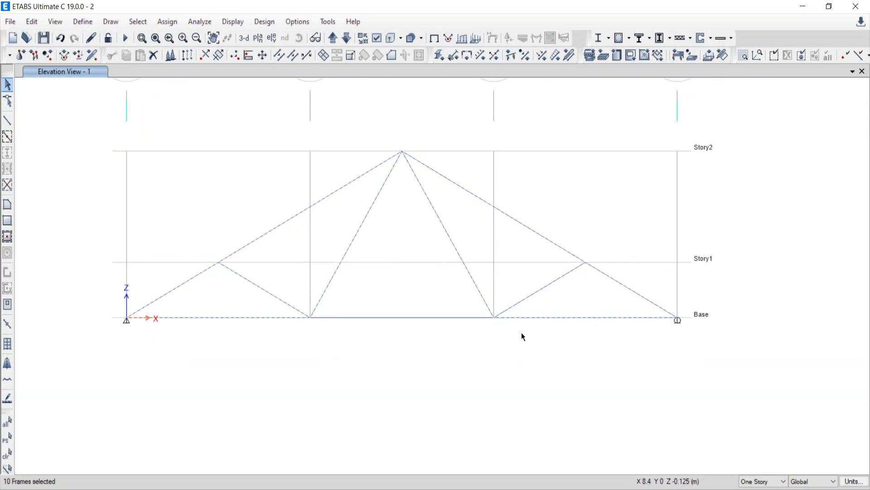
left_click(7, 453)
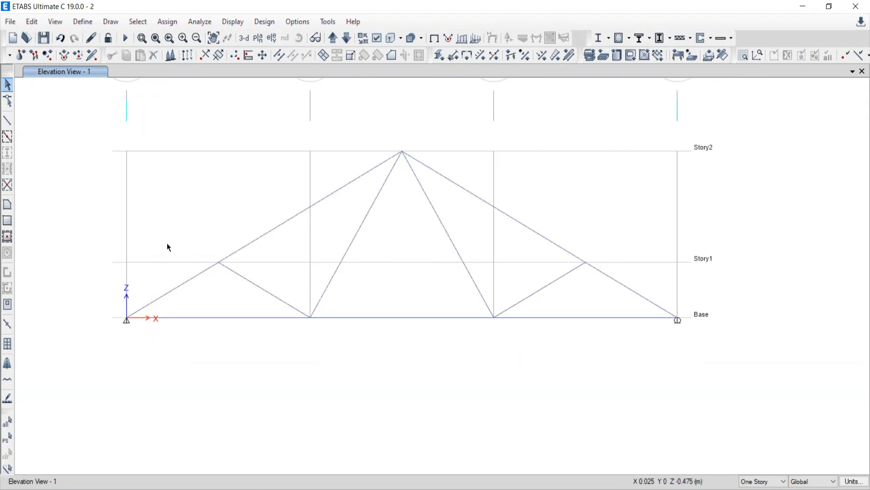
Select all 11 truss frames: the rafters, the web members and the whole bottom chord
left_click(281, 224)
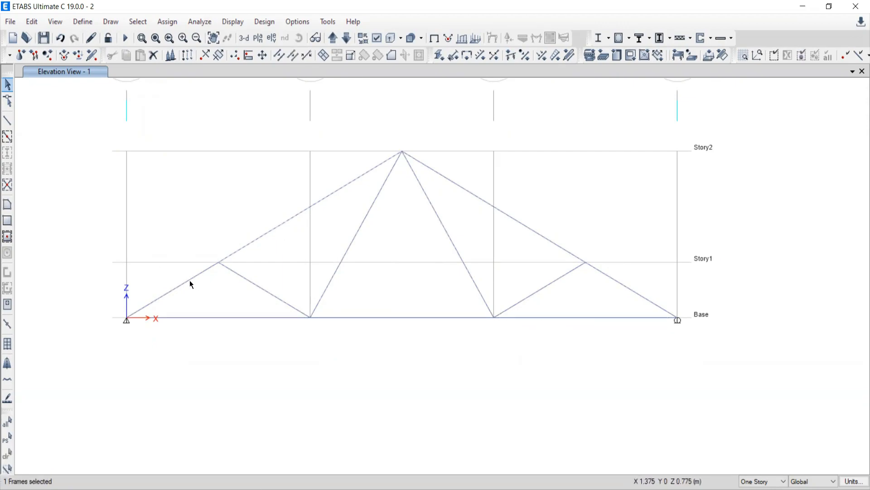
left_click(253, 284)
left_click(348, 319)
left_click(454, 242)
left_click(603, 273)
left_click(576, 318)
left_click(546, 291)
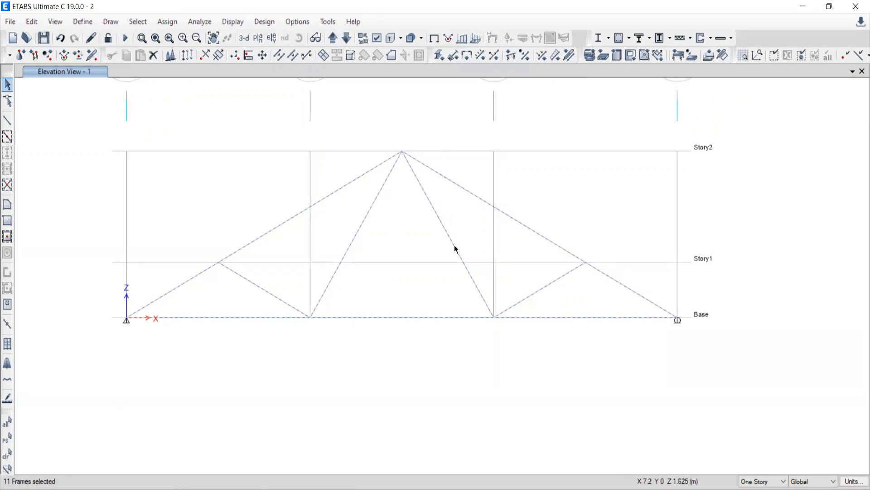
middle_click_drag(390, 226, 416, 325)
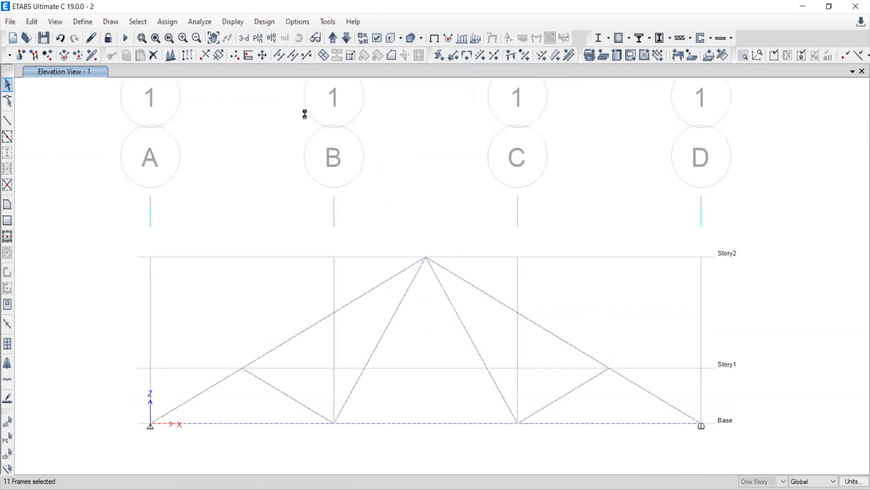
left_click(167, 23)
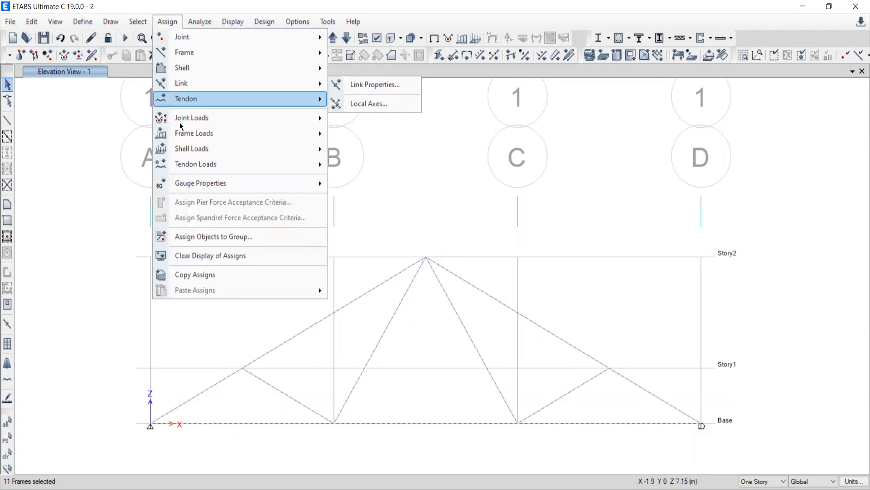
mouse_move(184, 54)
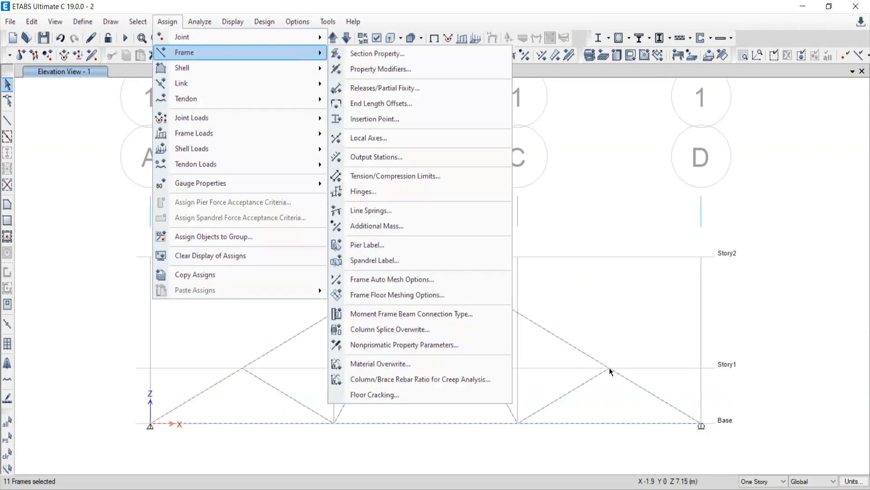
middle_click_drag(619, 394, 610, 380)
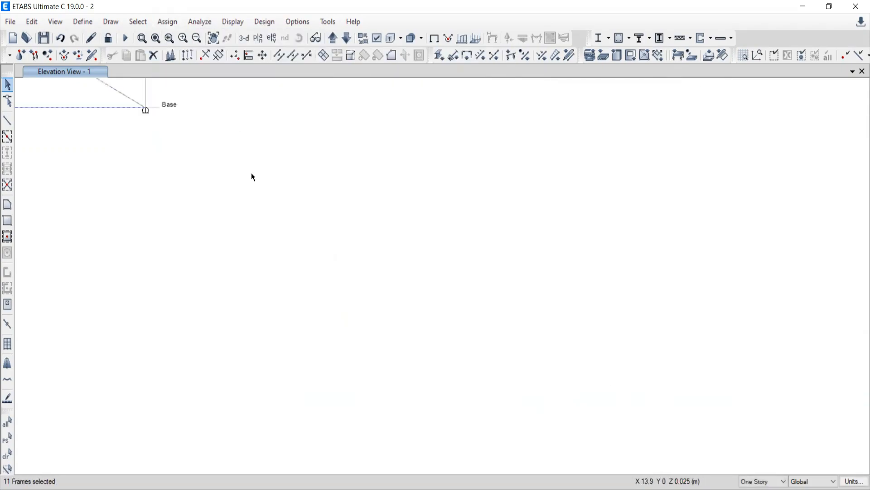
middle_click_drag(321, 256, 701, 410)
middle_click_drag(382, 321, 476, 333)
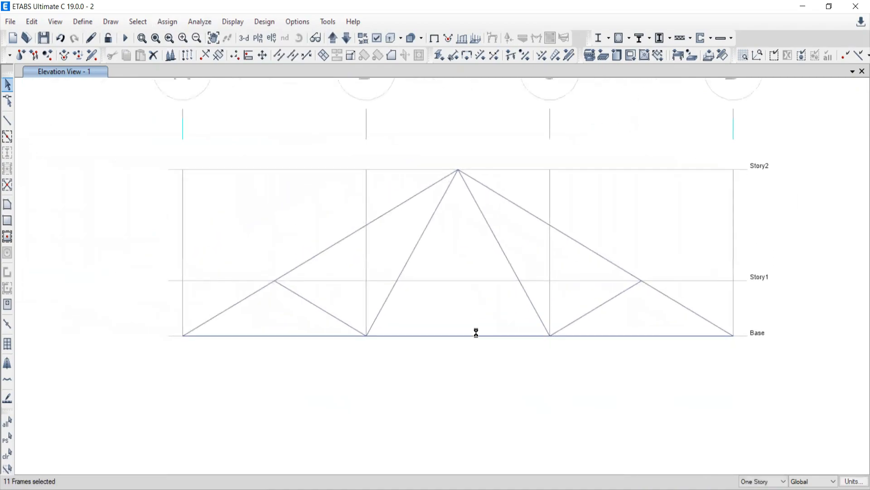
left_click(164, 24)
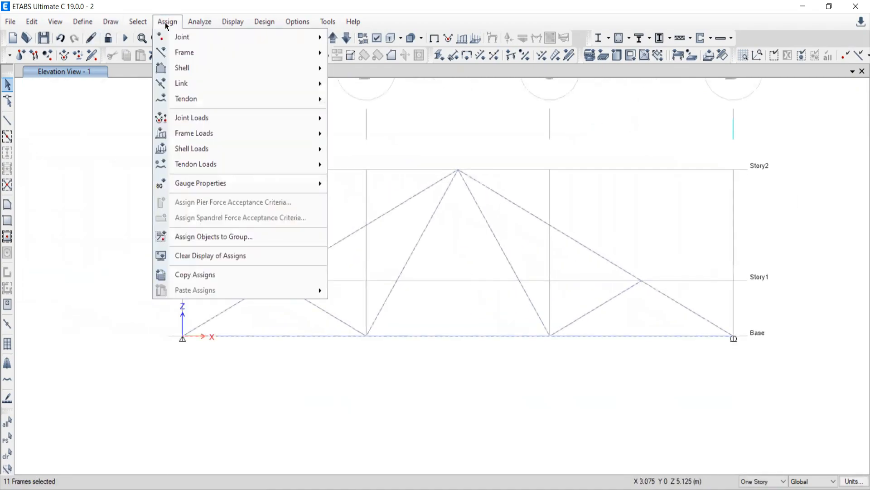
mouse_move(180, 58)
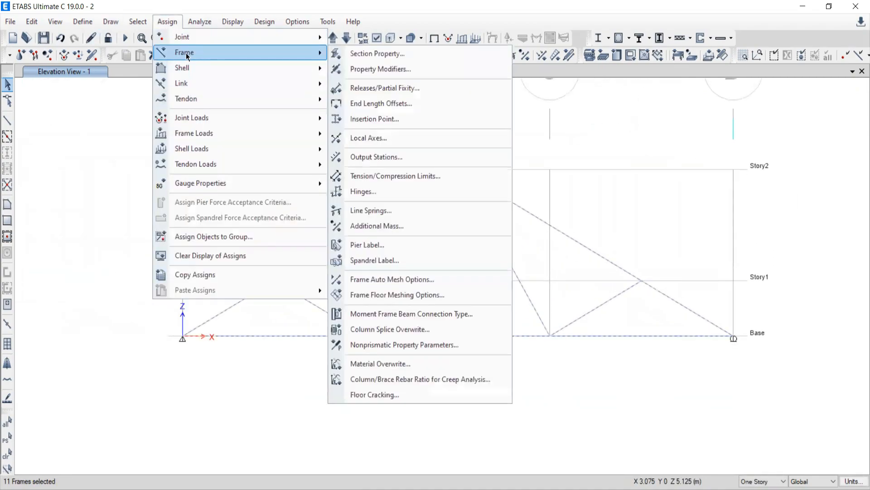
left_click(354, 10)
Assign frame releases to the selected truss members, releasing Moment 22 (Minor) and Moment 33 (Major) at both start and end
left_click(167, 21)
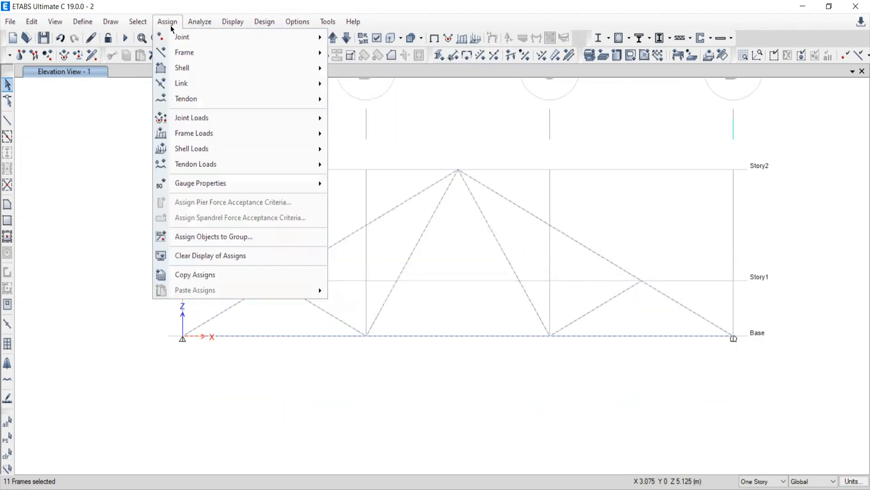
mouse_move(172, 57)
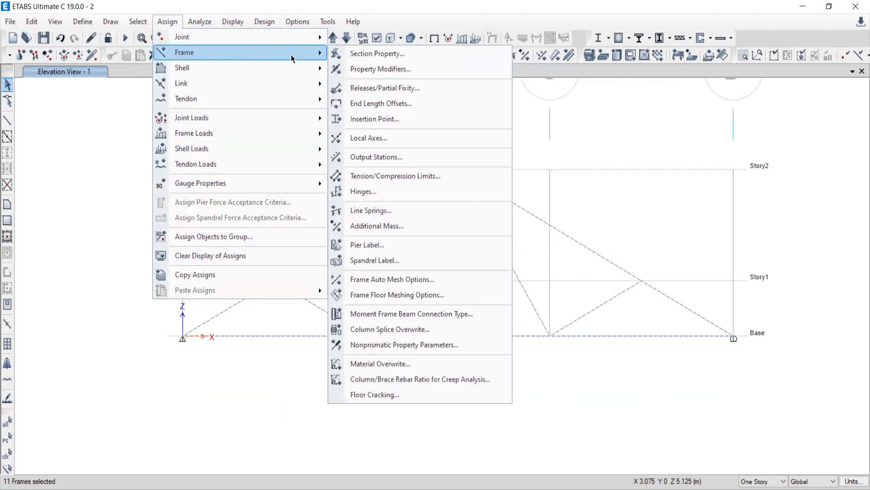
left_click(359, 90)
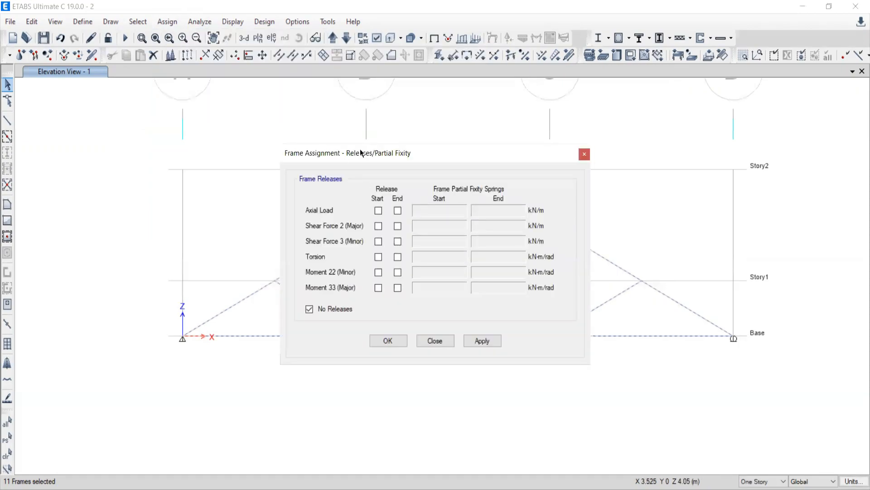
left_click_drag(359, 152, 87, 11)
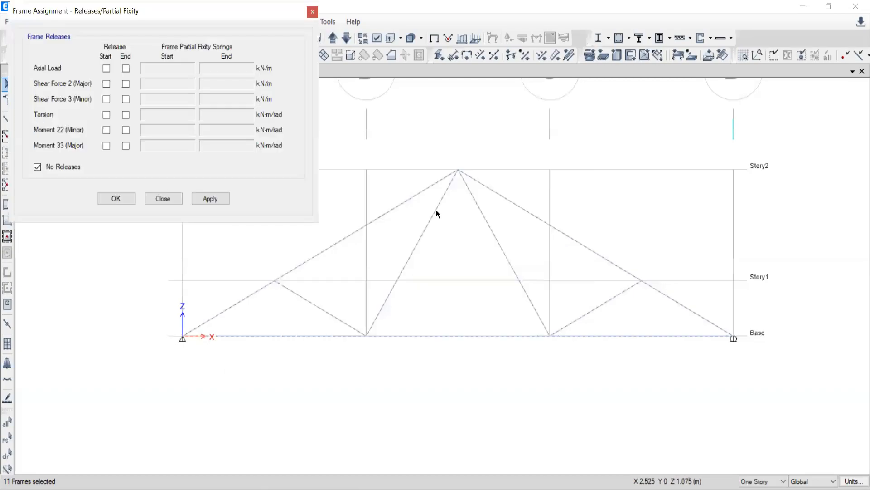
left_click(106, 129)
left_click(107, 145)
left_click(126, 131)
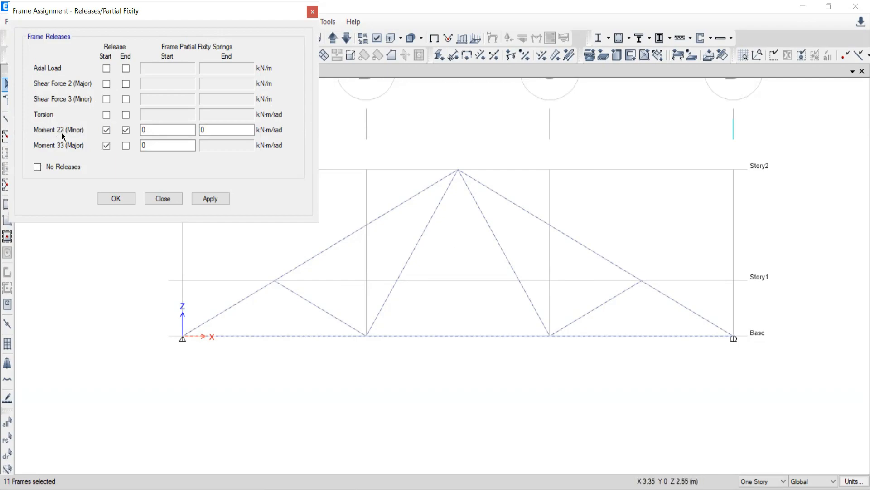
left_click(126, 145)
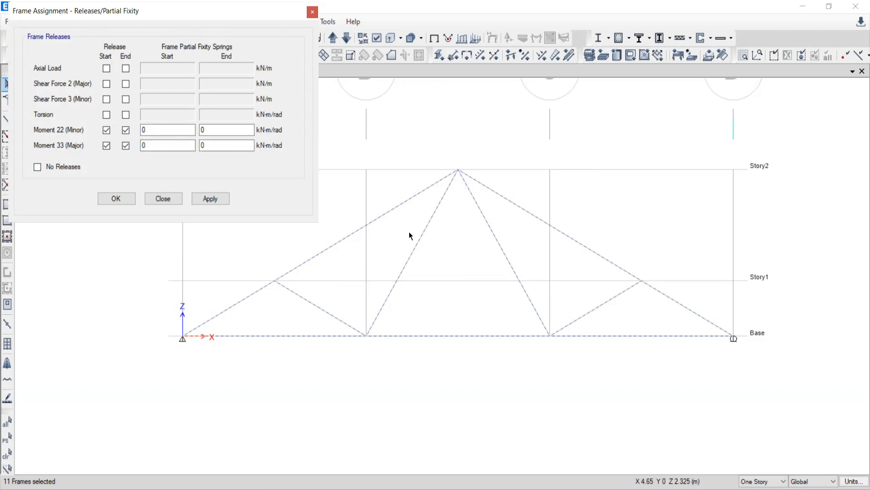
left_click(203, 201)
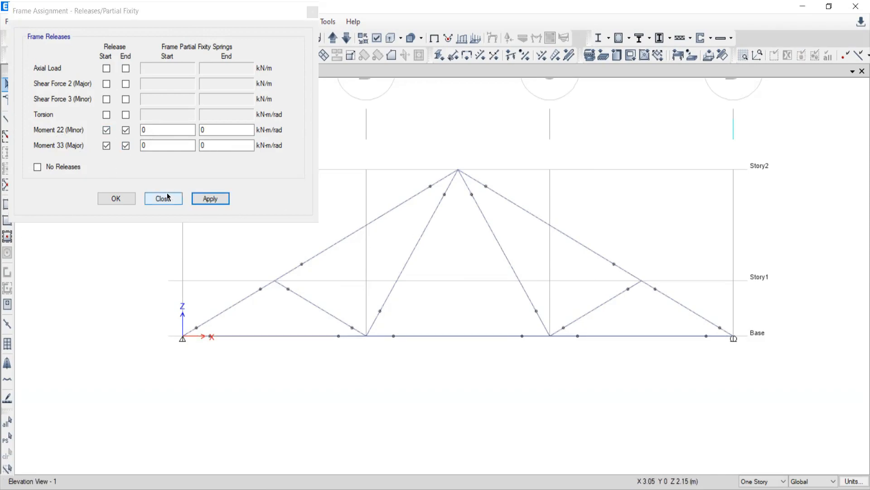
left_click(180, 200)
Clear the end release markers from the elevation by showing the undeformed shape
mouse_move(425, 207)
middle_mouse_down()
mouse_move(495, 229)
mouse_move(436, 216)
middle_mouse_up()
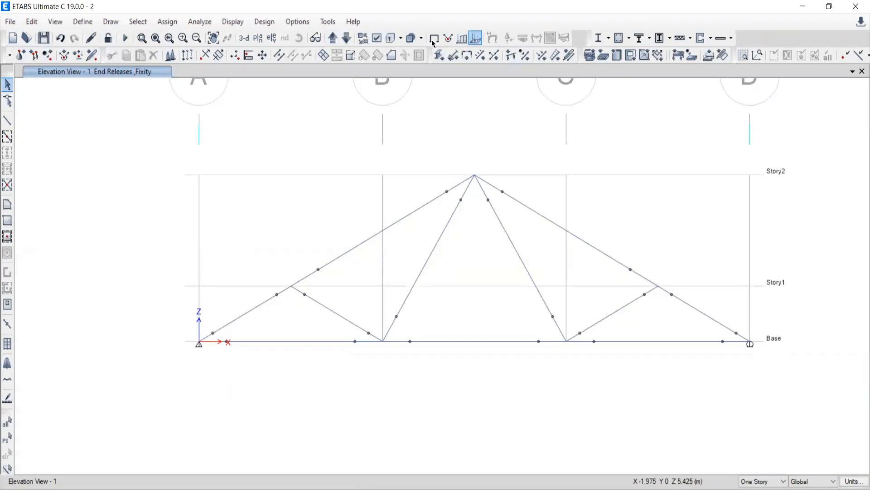
left_click(235, 21)
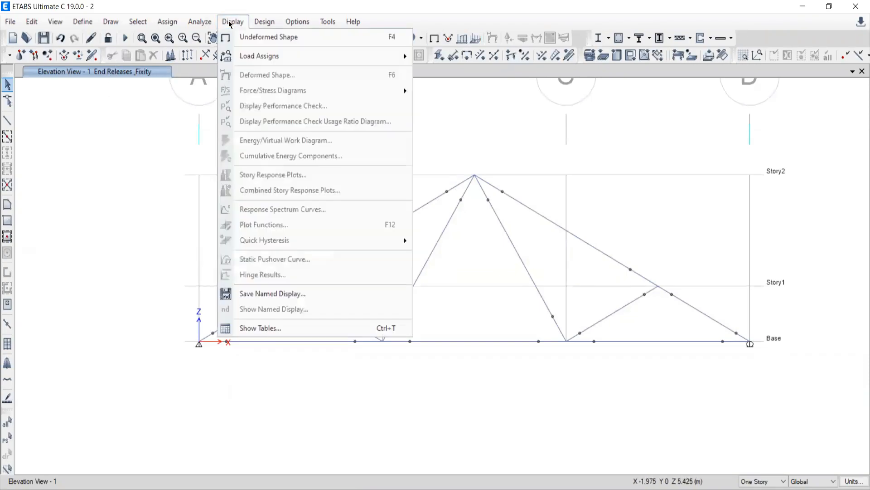
left_click(261, 38)
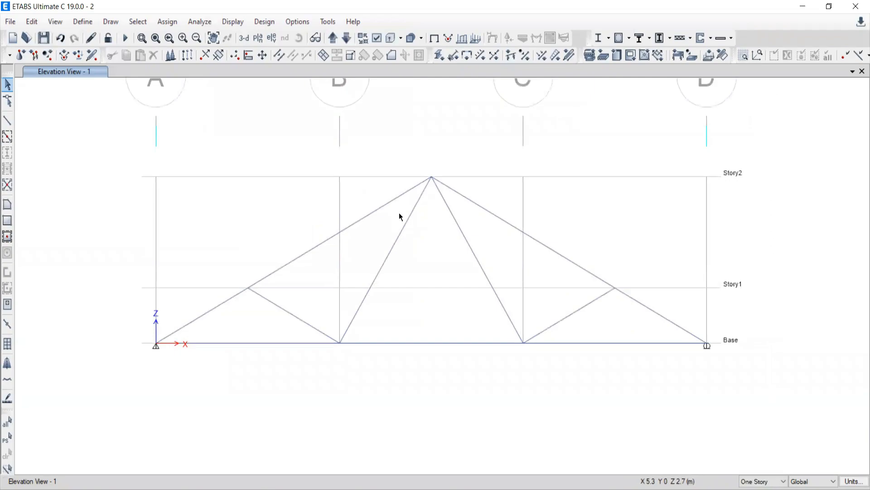
Display the Live load pattern's joint forces with their values on the truss elevation
middle_click_drag(411, 235, 401, 237)
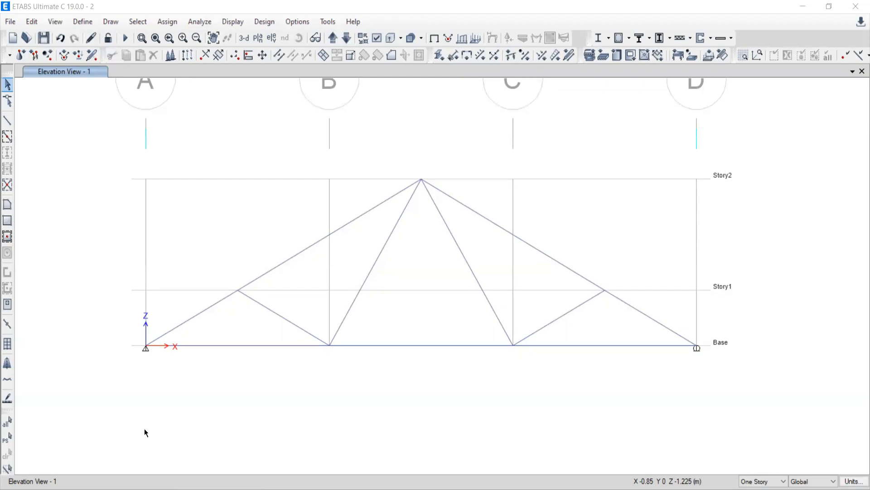
middle_click_drag(326, 276, 300, 281)
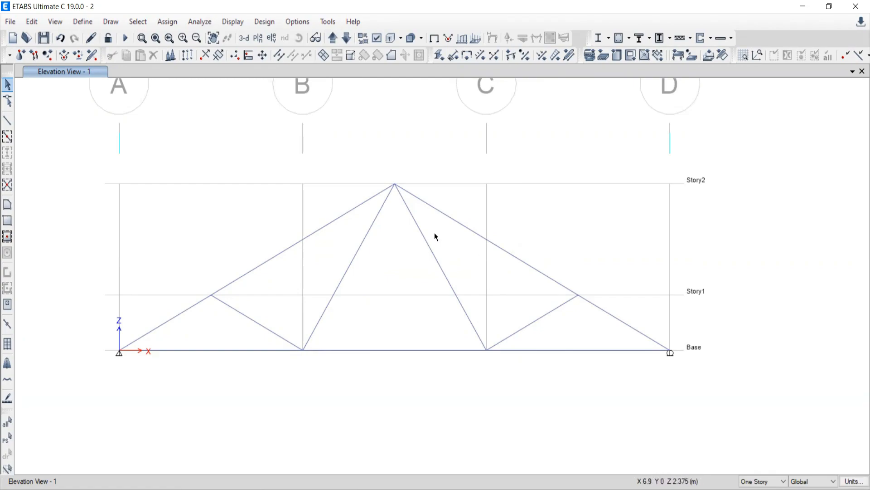
left_click(234, 23)
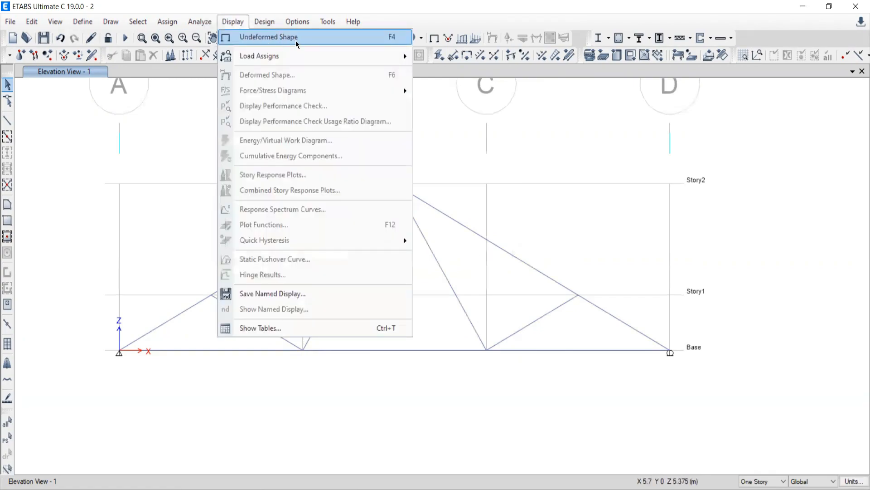
left_click(478, 1)
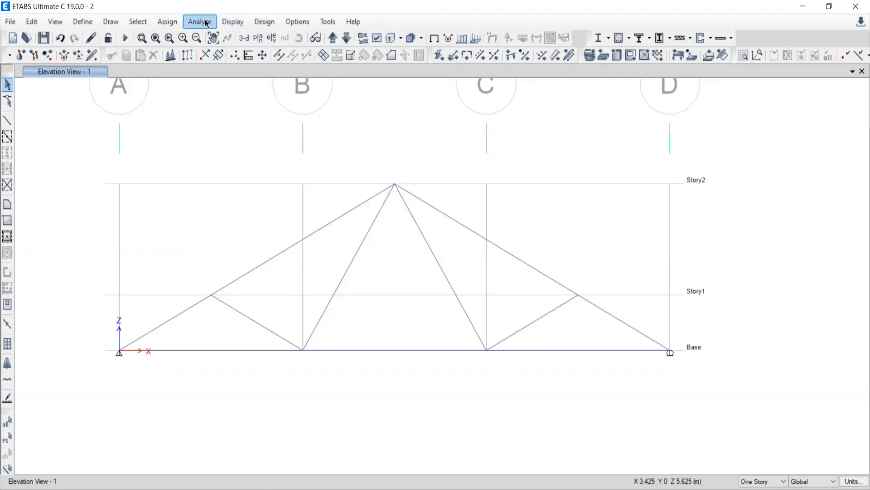
left_click(230, 22)
mouse_move(244, 59)
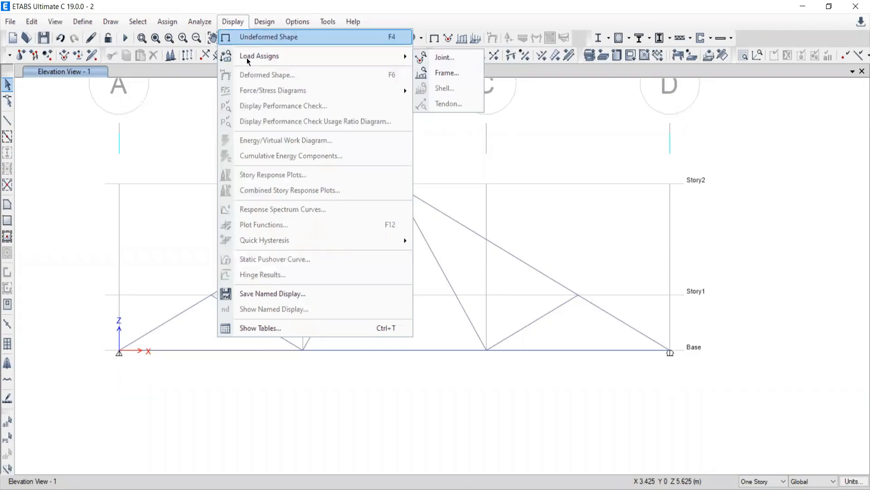
left_click(445, 57)
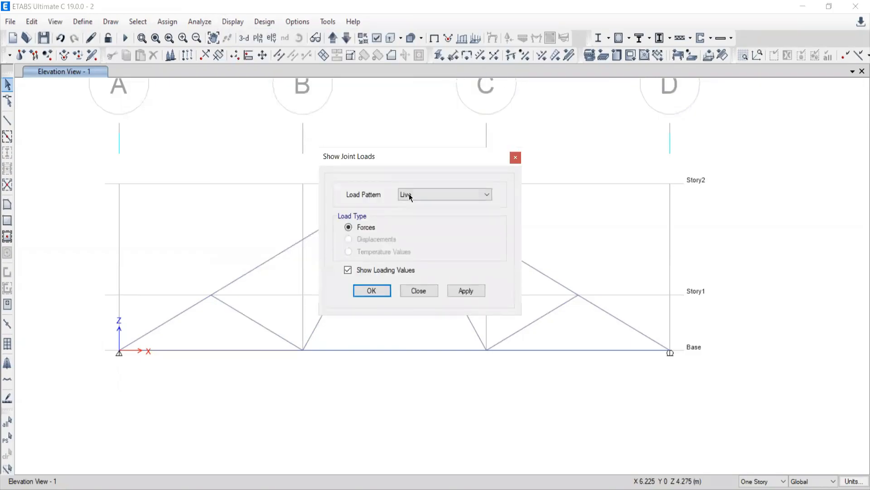
left_click(466, 290)
left_click(421, 293)
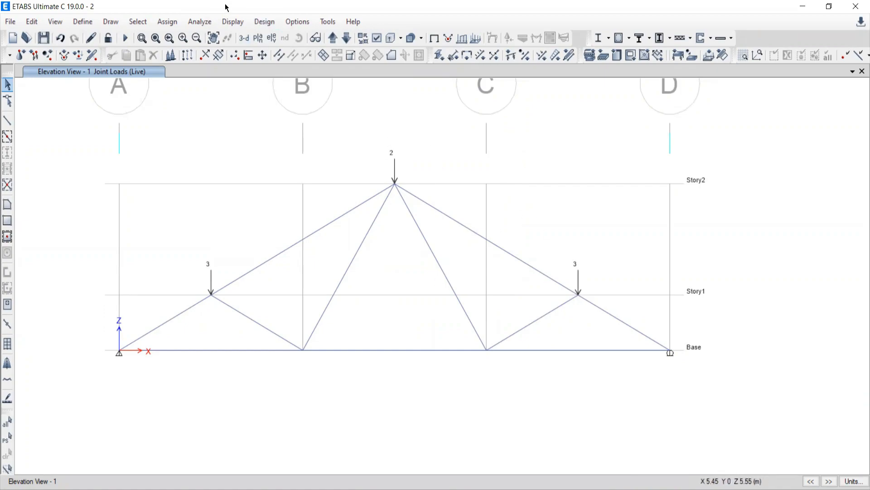
Return the elevation from the joint loads display to the undeformed shape
left_click(227, 26)
left_click(243, 37)
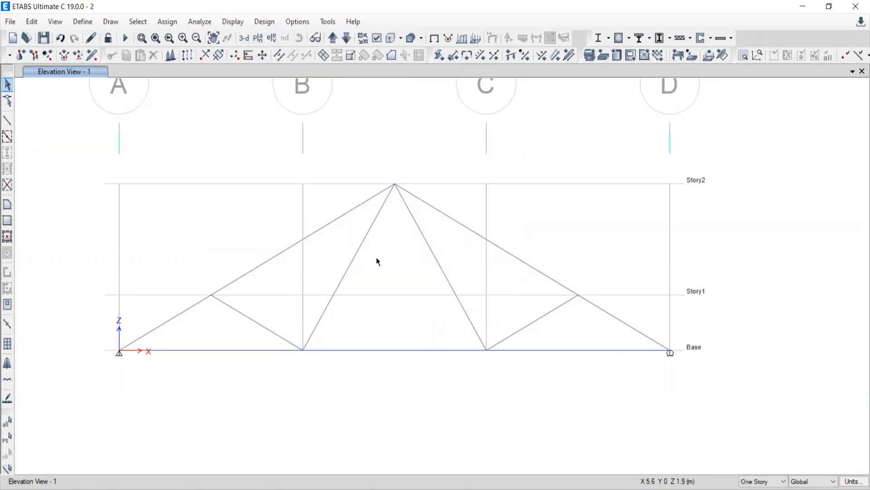
mouse_move(384, 277)
middle_mouse_down()
mouse_move(399, 257)
mouse_move(388, 282)
middle_mouse_up()
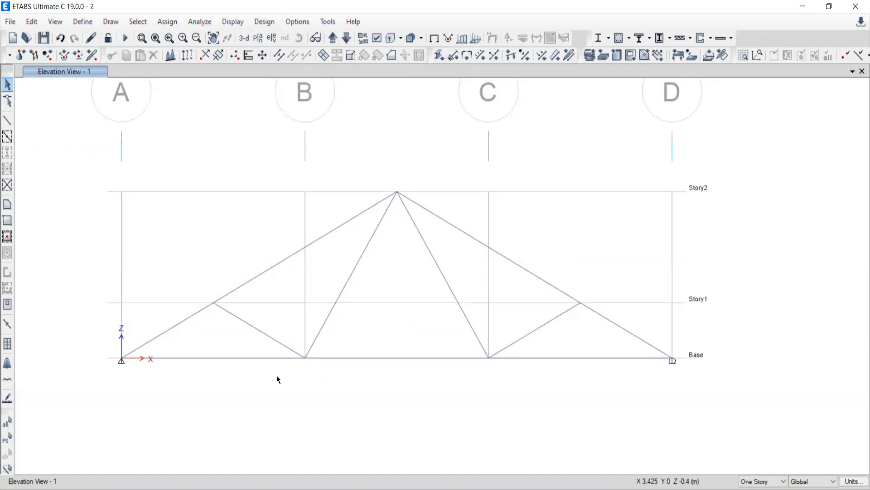
Run the analysis of the truss model and dismiss the analysis messages
left_click(109, 38)
left_click(125, 38)
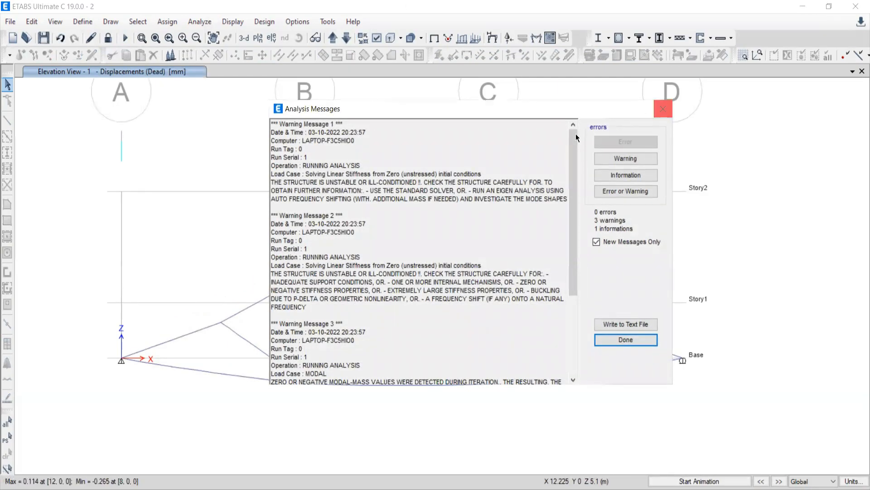
left_click(663, 109)
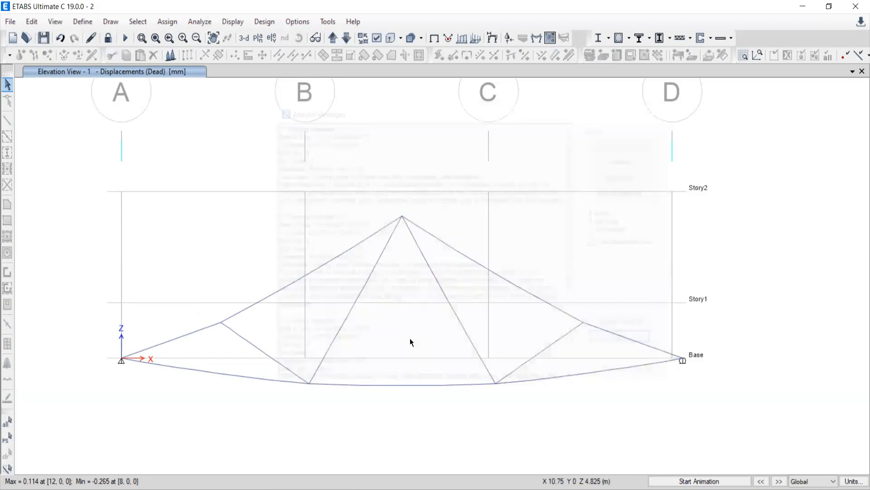
middle_click_drag(410, 338, 458, 284)
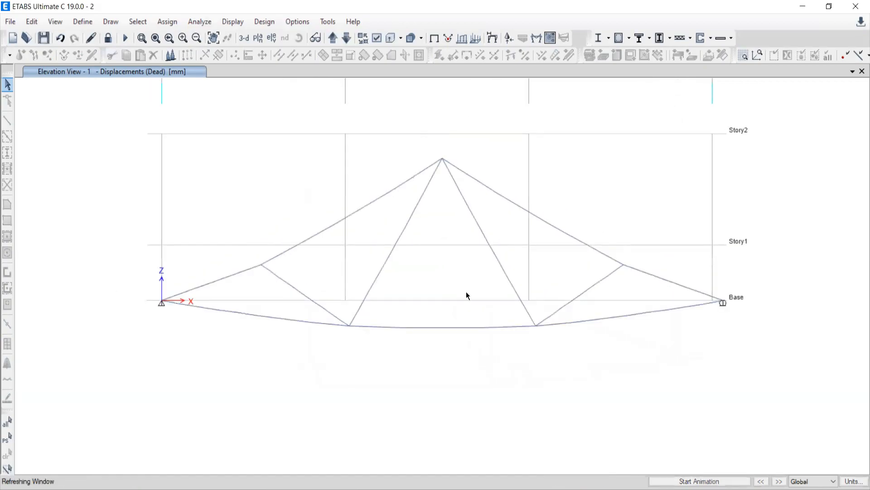
View the Dead load displacements of the truss in 3D and return to elevation 1
left_click(244, 39)
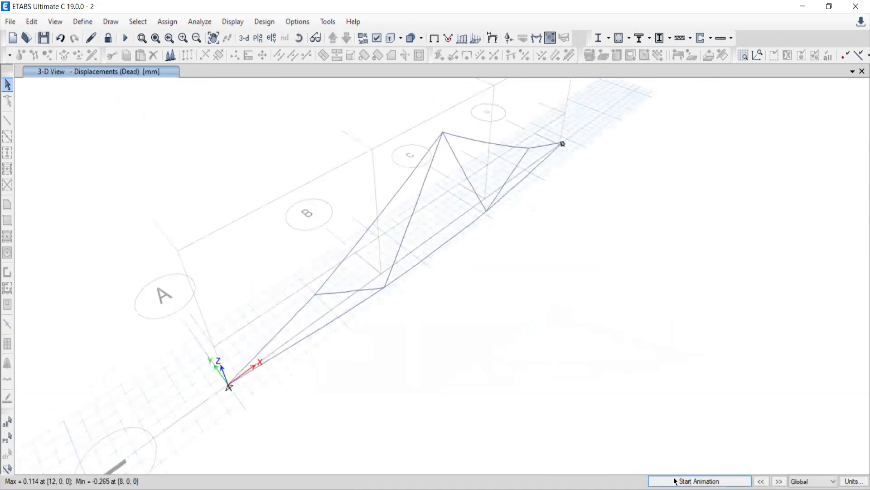
left_click(271, 38)
left_click(334, 215)
left_click(480, 396)
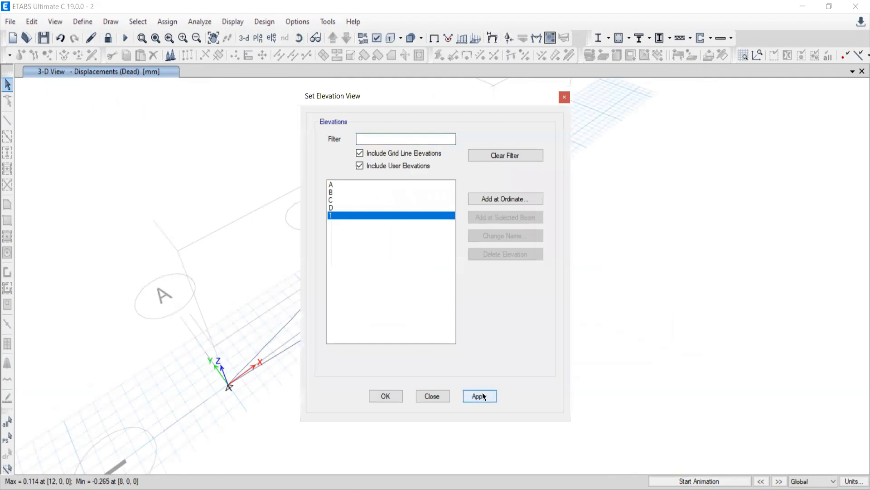
left_click(433, 396)
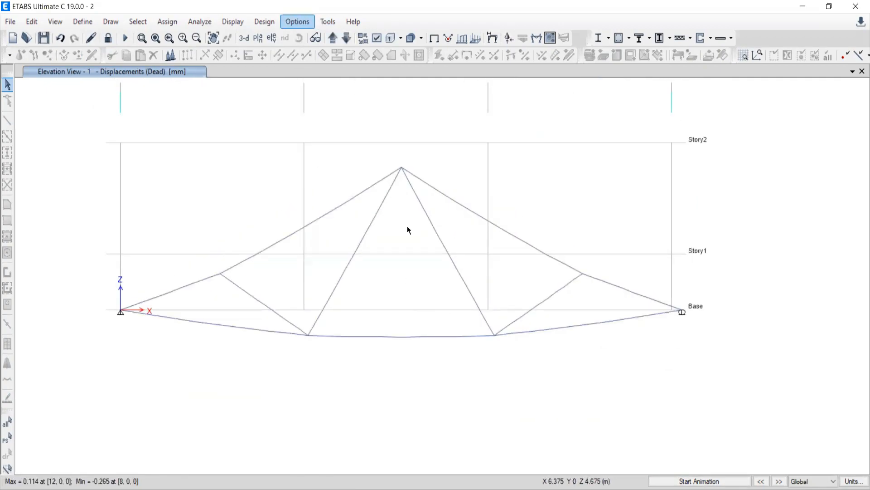
Replace the deformed shape with the filled axial force diagram of the frames for the Live case
left_click(233, 21)
left_click(261, 37)
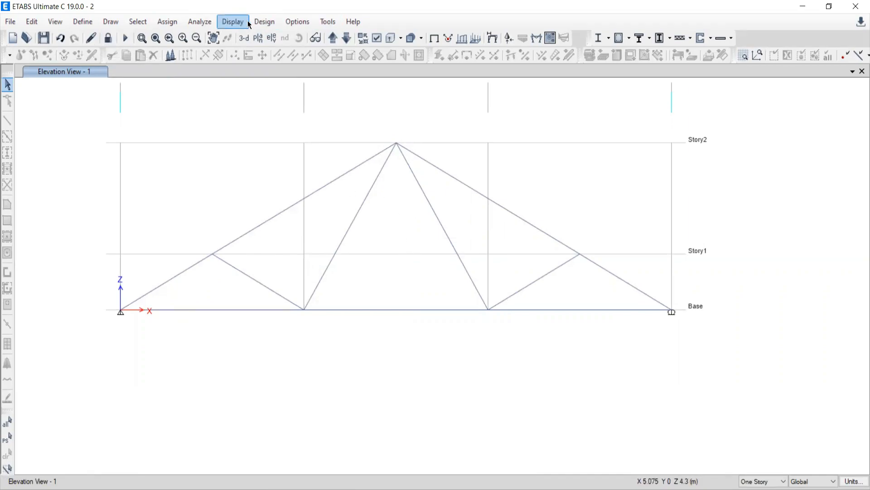
left_click(230, 23)
mouse_move(250, 90)
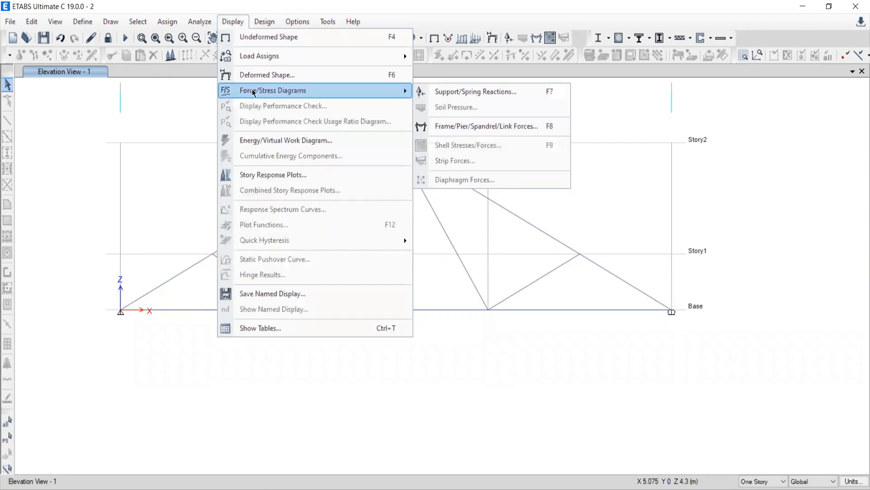
left_click(440, 129)
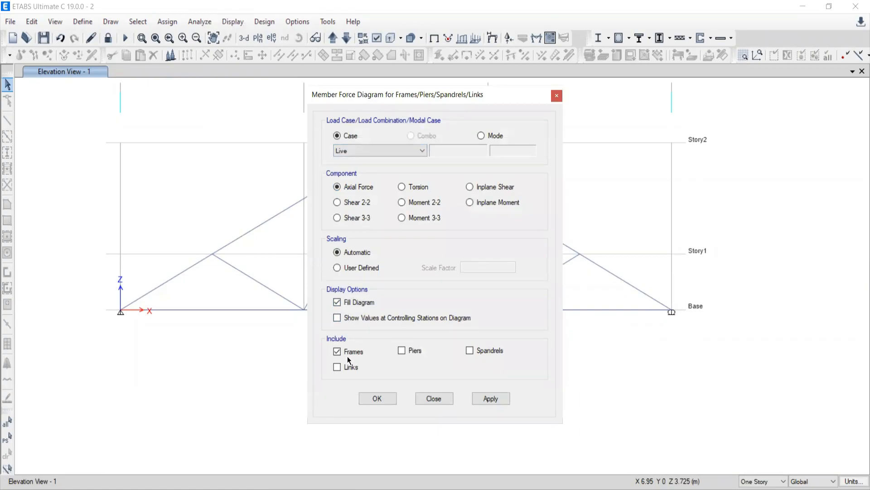
left_click(489, 399)
left_click(435, 398)
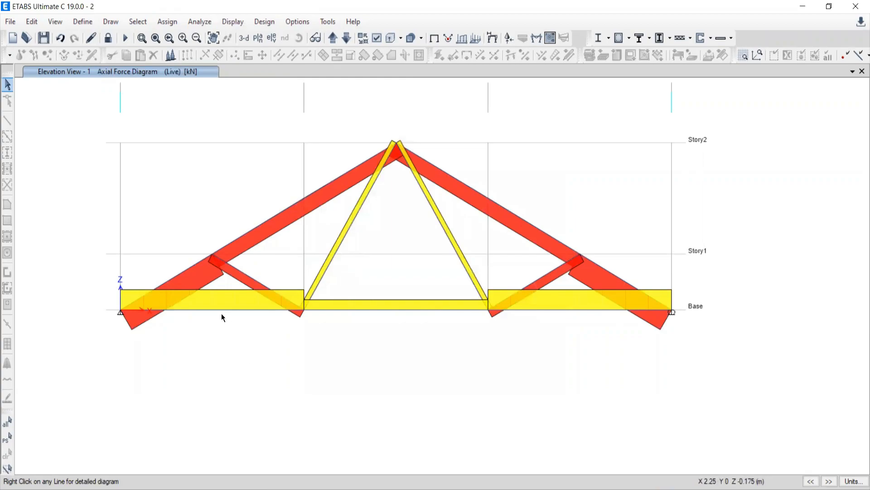
Compare the axial force in the bottom chord member between grids A and B with member AB in the PDF's force table
mouse_move(214, 310)
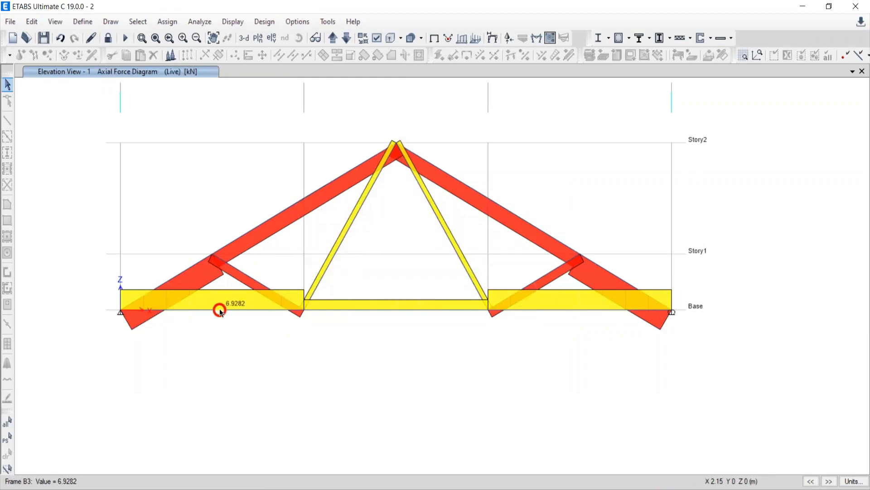
key("alt+Tab")
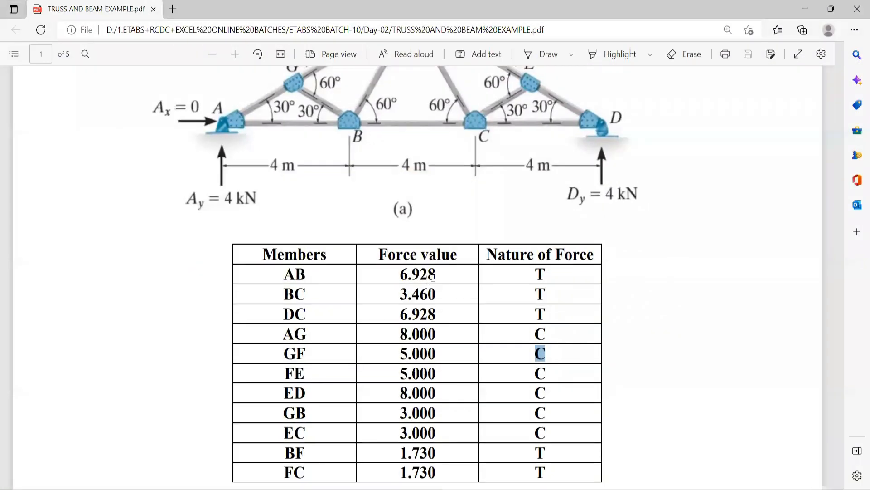
left_click(423, 274)
double_click(424, 275)
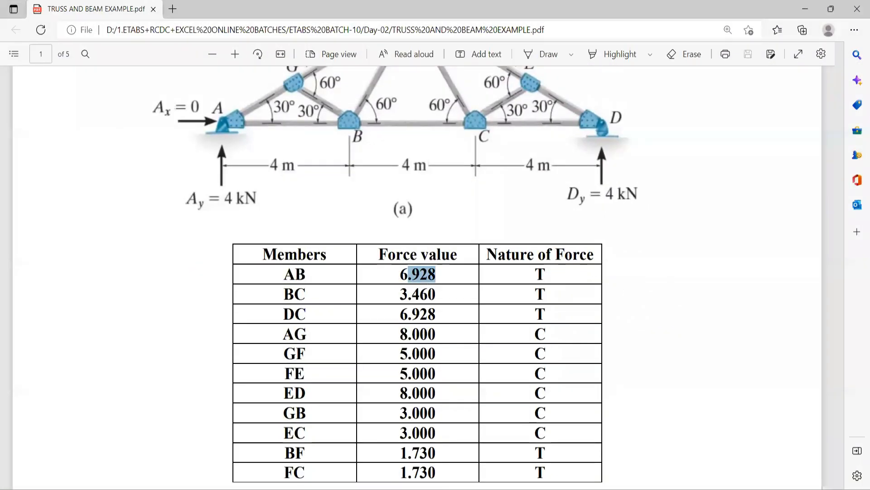
key("alt+Tab")
Check the axial force in the middle bottom chord member against member BC in the PDF's figure and force table
left_click(367, 310)
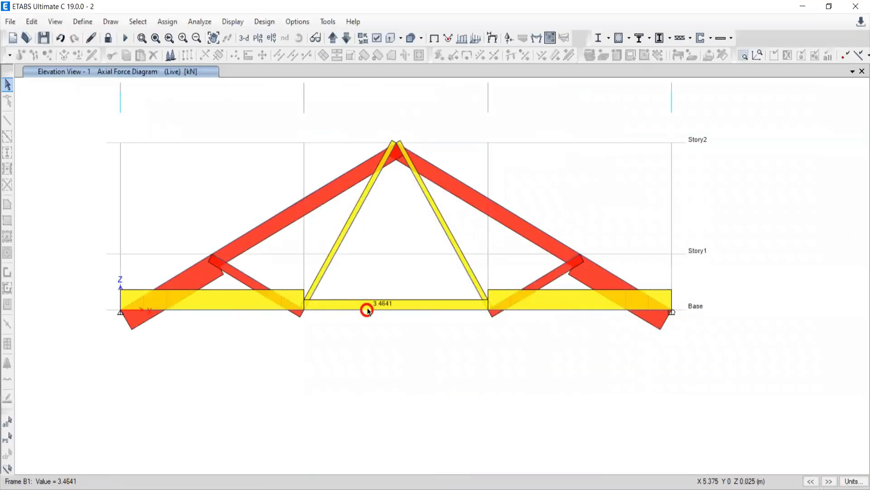
key("alt+Tab")
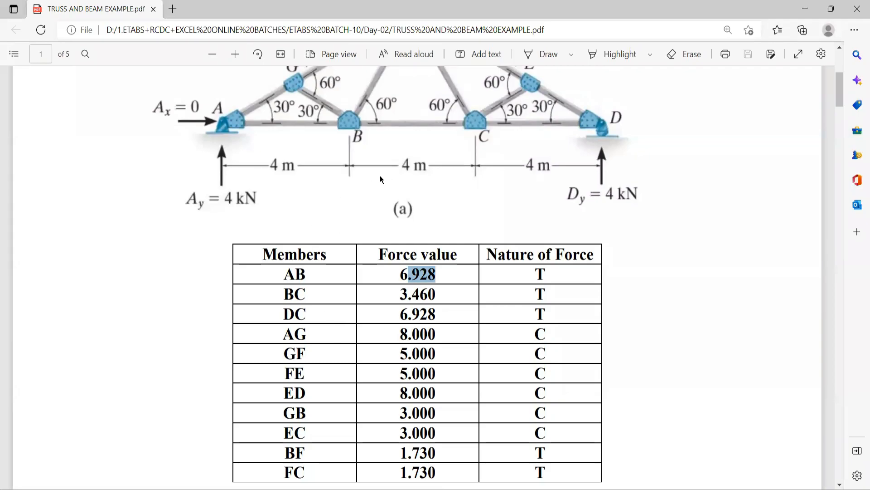
scroll(326, 210, "up", 2)
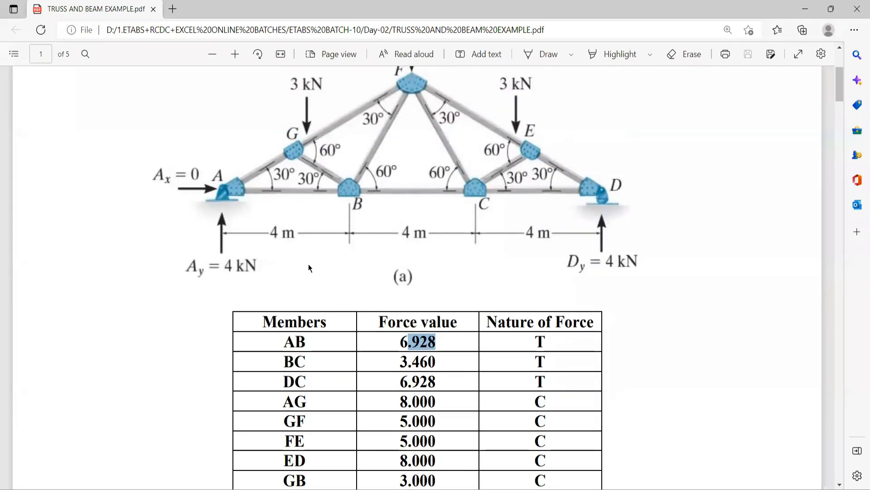
scroll(285, 293, "down", 3)
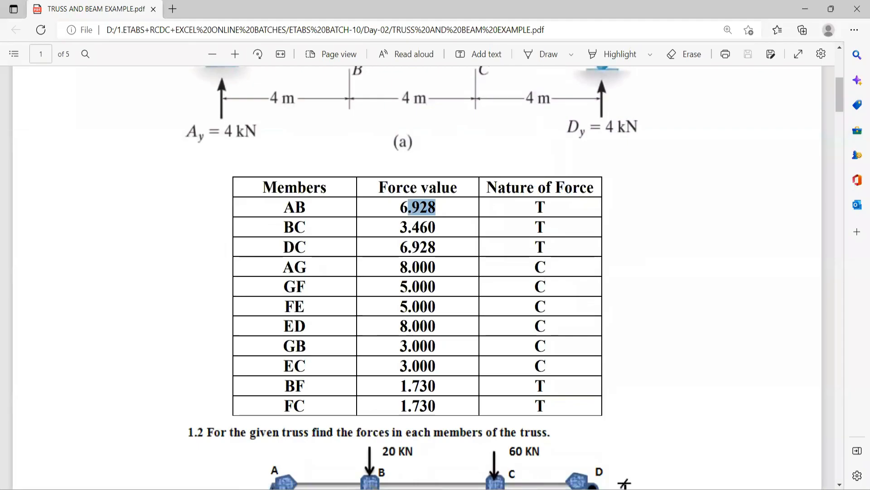
key("alt+Tab")
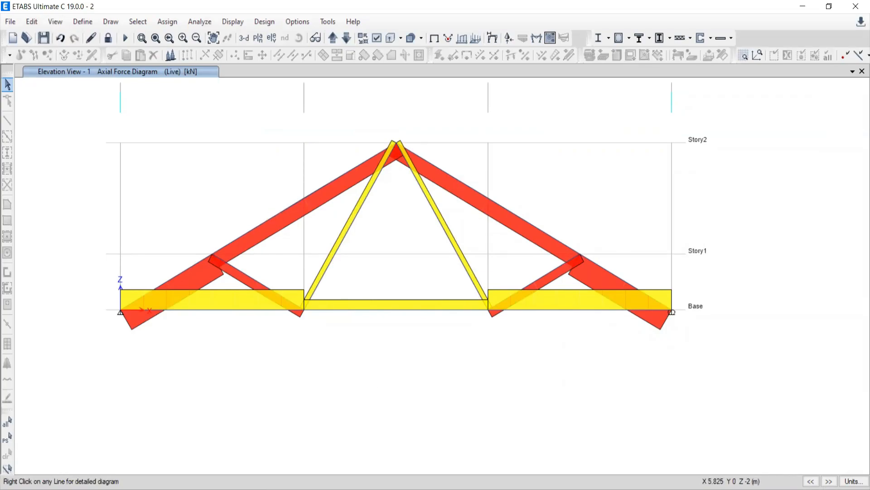
Review the truss figure and force table in the PDF, and check the axial force in the upper rafter member GF in ETABS
left_click(380, 434)
key("alt+Tab")
scroll(291, 222, "up", 5)
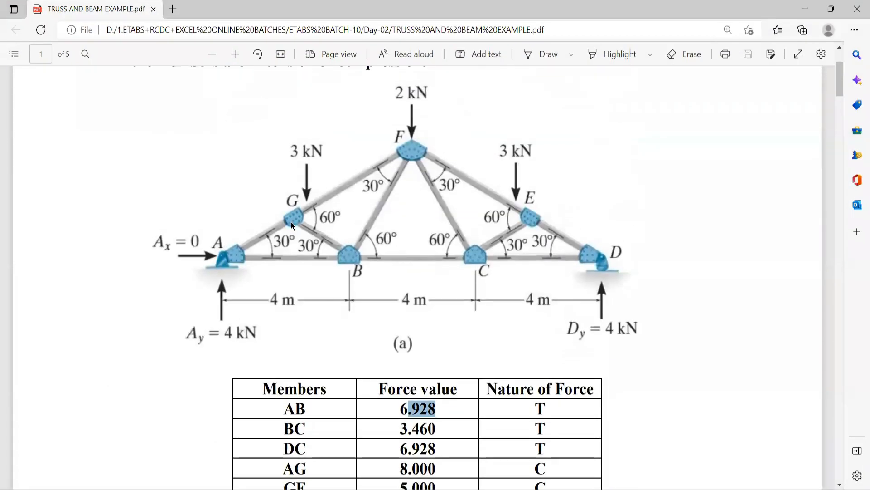
scroll(365, 295, "down", 4)
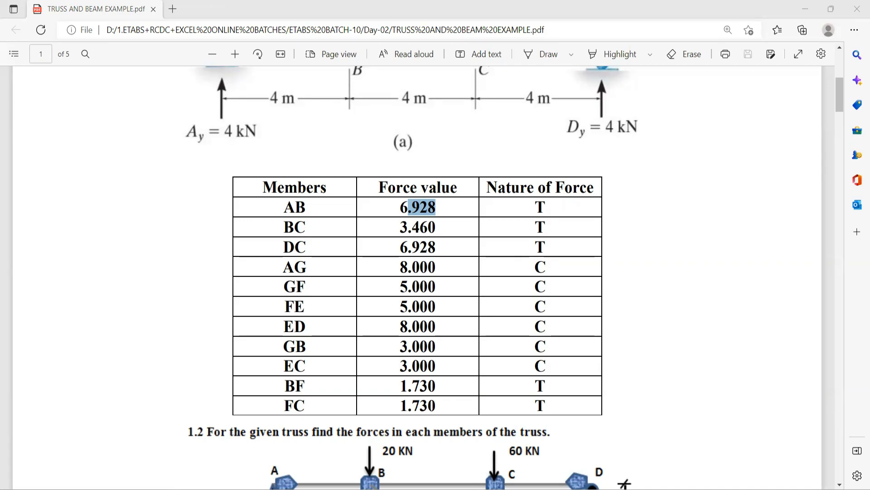
key("alt+Tab")
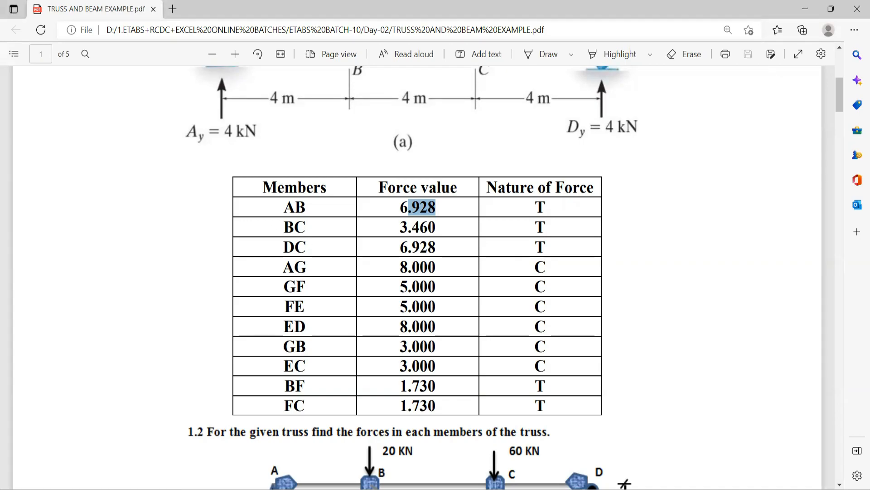
key("alt+Tab")
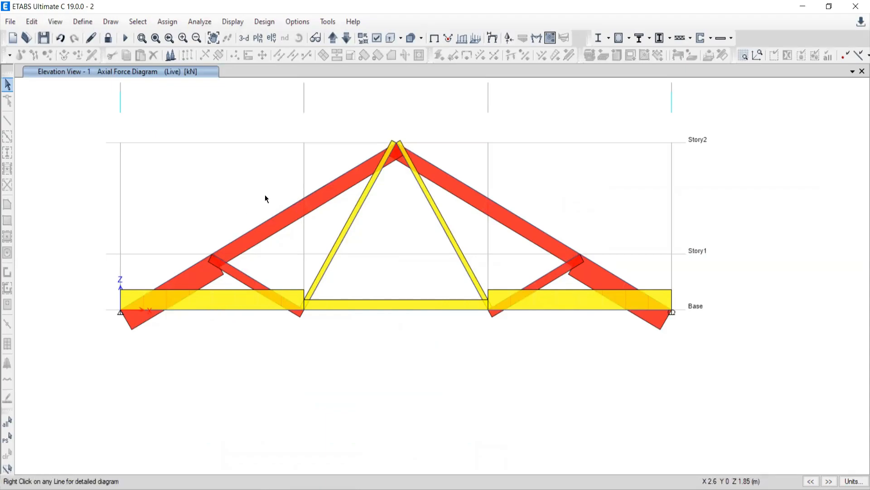
mouse_move(280, 216)
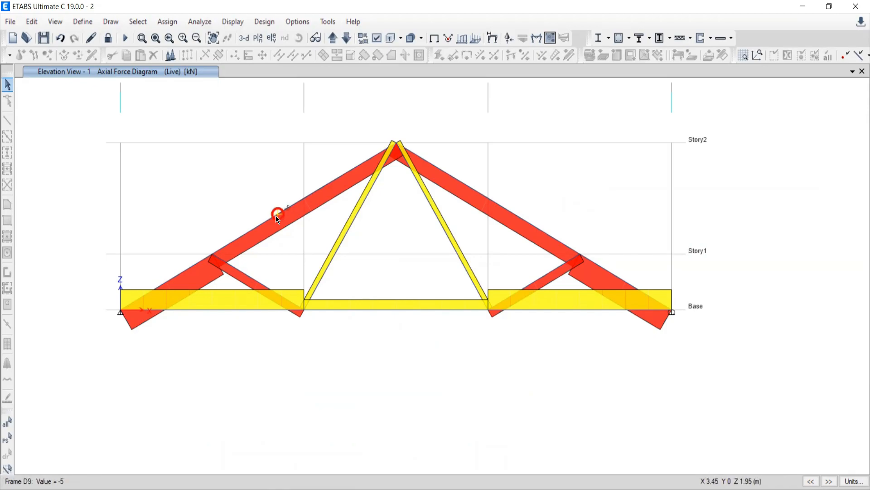
Redisplay the Live axial force diagram of the frames with a user-defined scale factor of 0.08
left_click(233, 21)
mouse_move(251, 90)
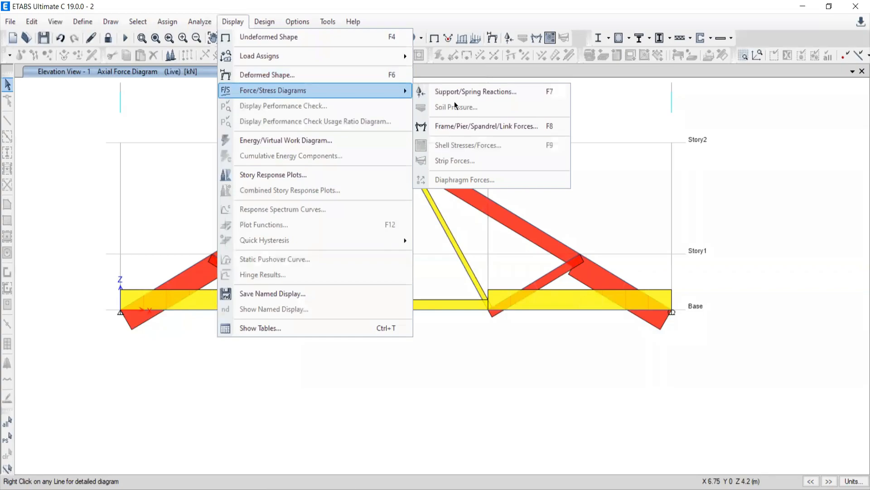
left_click(467, 127)
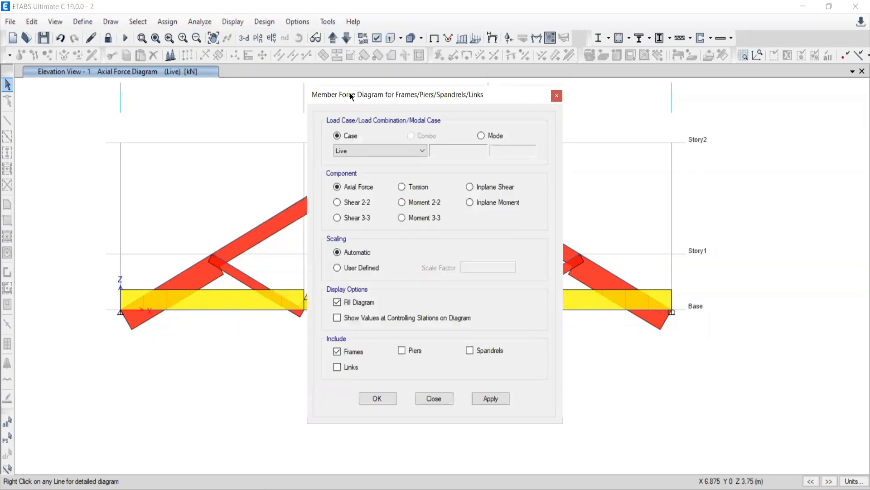
left_click_drag(454, 94, 697, 46)
left_click(581, 220)
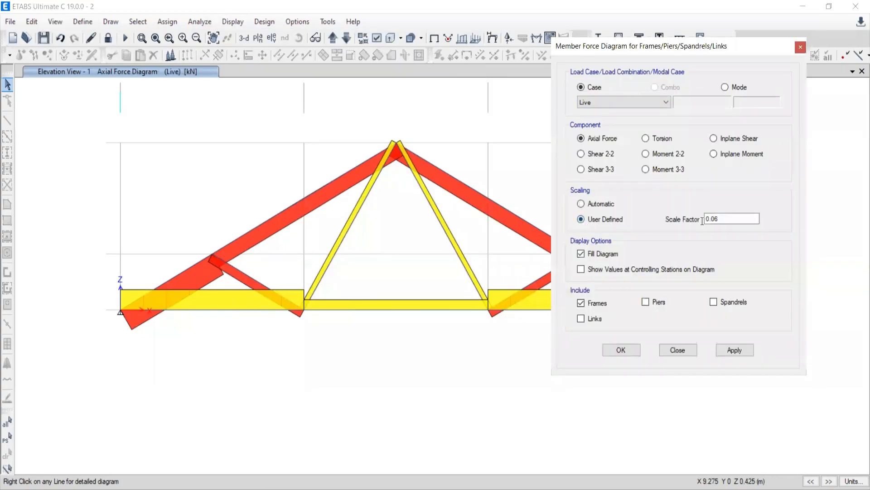
left_click_drag(718, 218, 715, 218)
type("8")
left_click(735, 349)
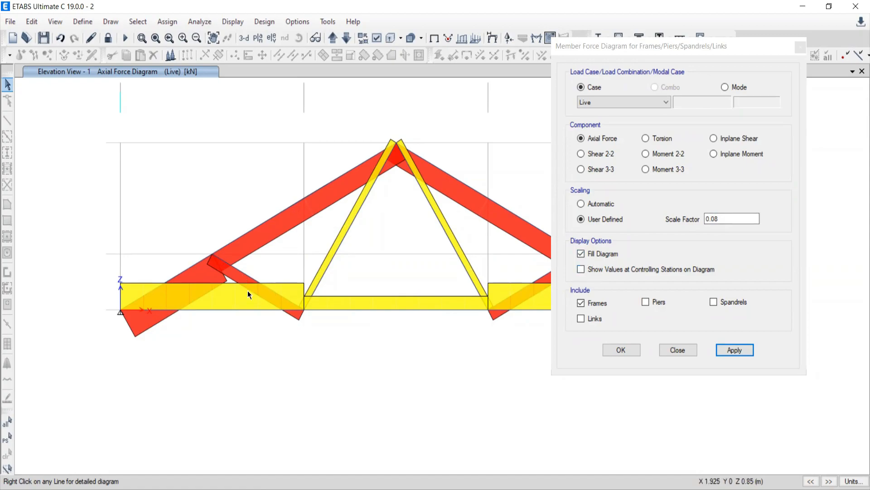
Show values at controlling stations on the axial force diagram and turn off its fill
left_click(581, 269)
left_click(737, 349)
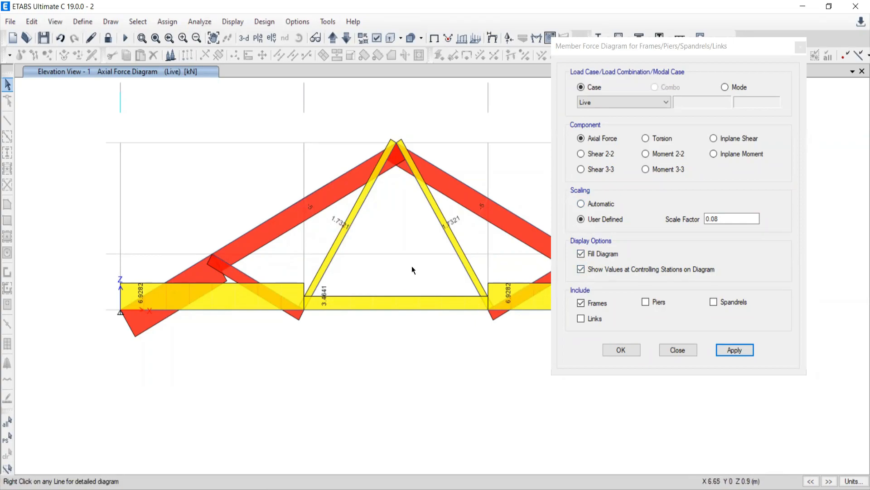
left_click(585, 255)
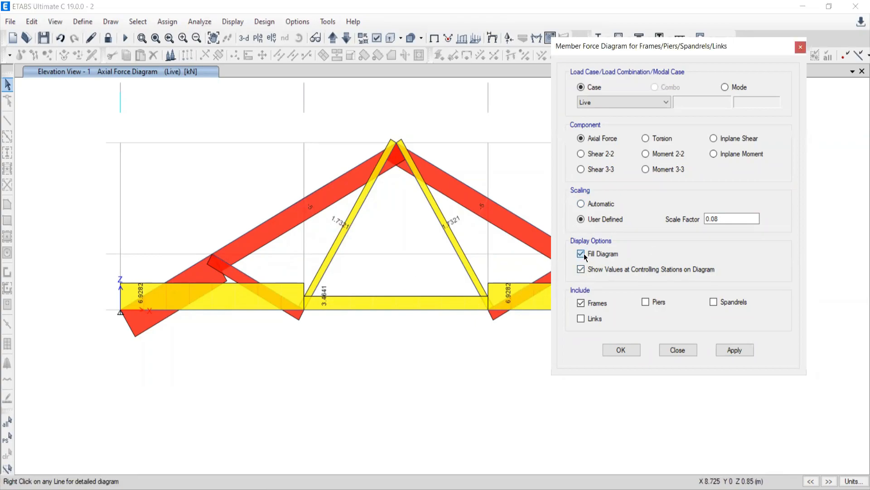
left_click(742, 351)
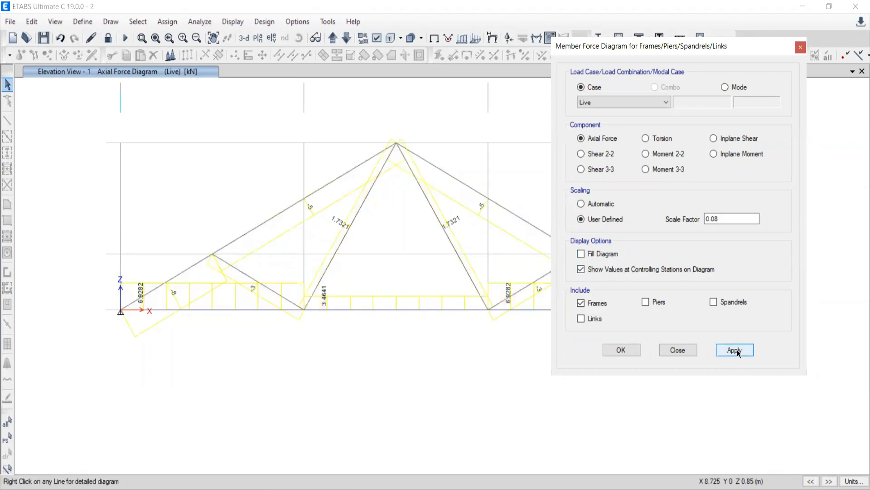
Restore the filled axial force diagram without station values, using a scale factor of 0.06, and close the diagram settings
left_click(581, 256)
left_click_drag(721, 220, 713, 219)
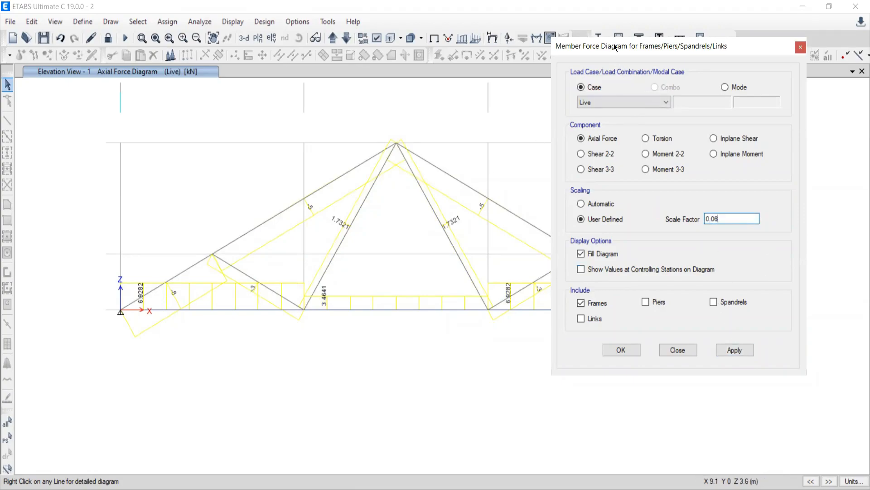
left_click(728, 352)
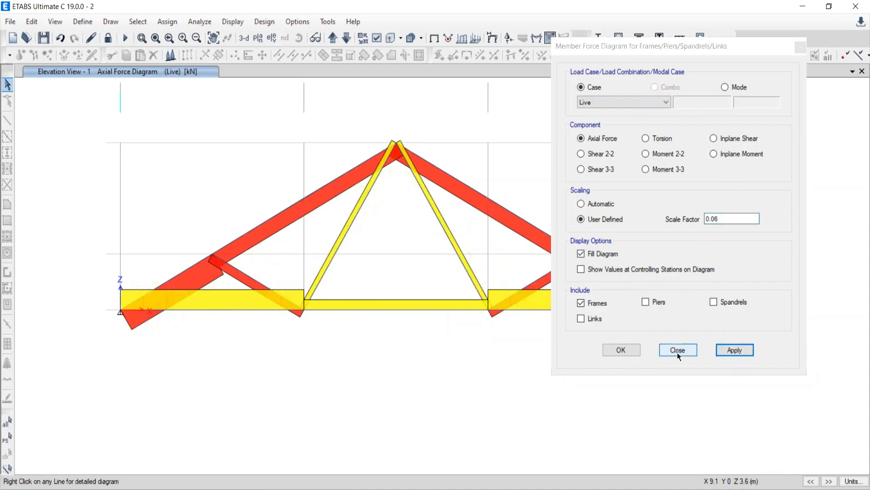
left_click(677, 351)
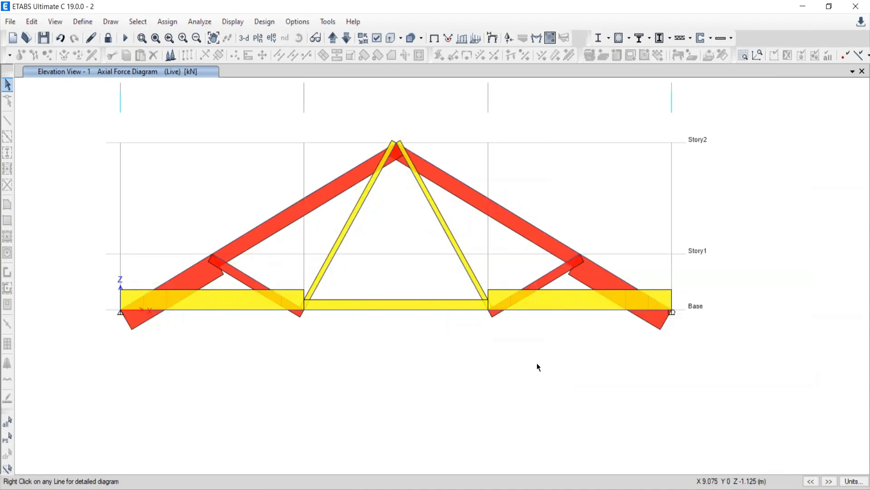
Switch to the problem sheet PDF and look through its truss and beam problems, ending at the truss of Ex. 14.3.11
key("alt+Tab")
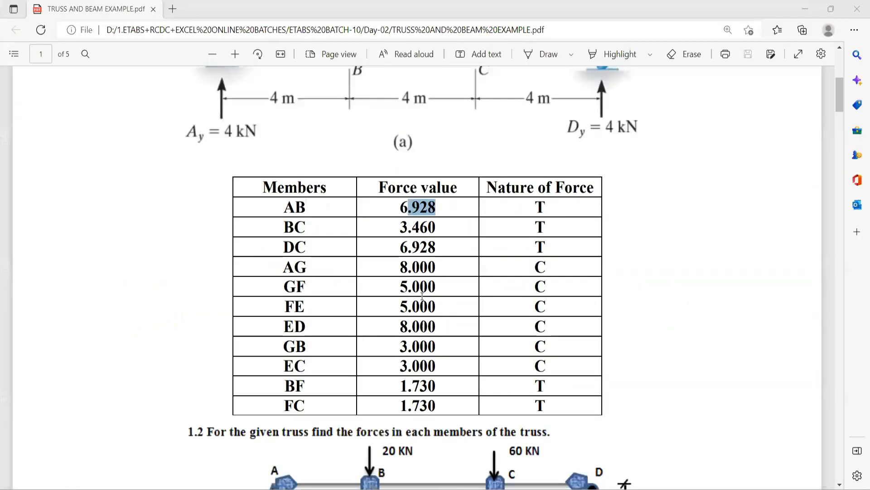
scroll(414, 322, "down", 15)
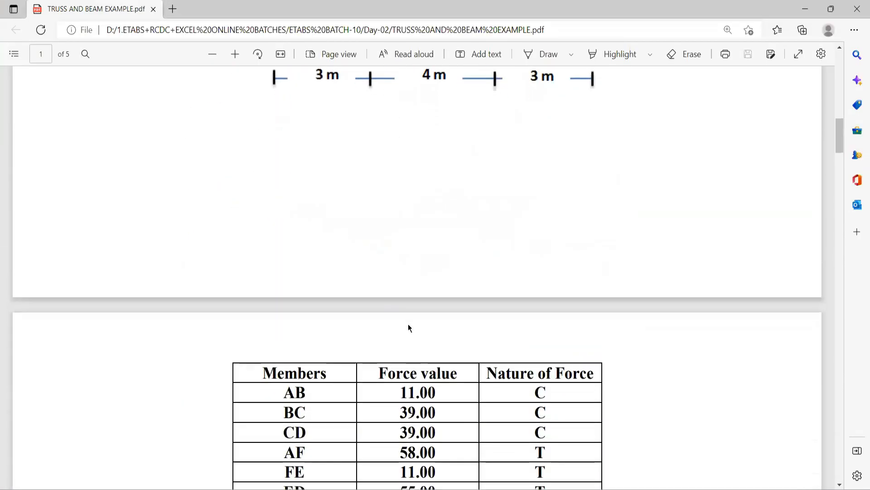
scroll(410, 320, "up", 10)
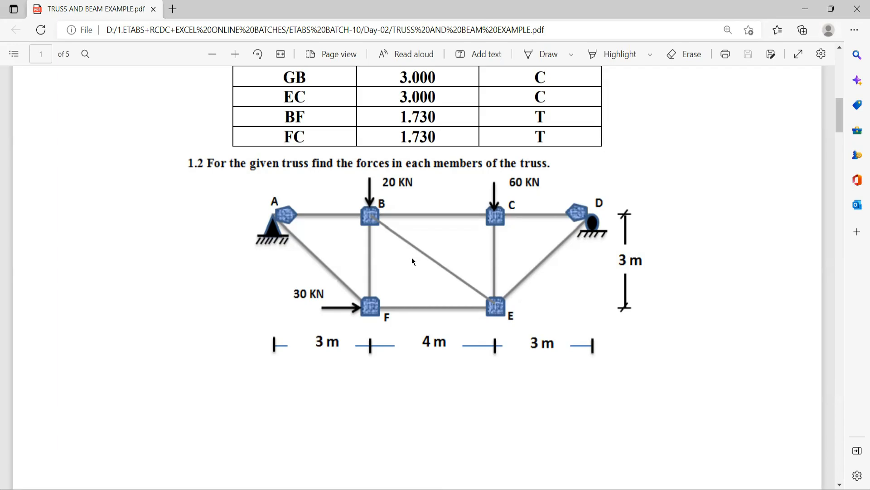
scroll(412, 272, "down", 3)
scroll(426, 249, "up", 3)
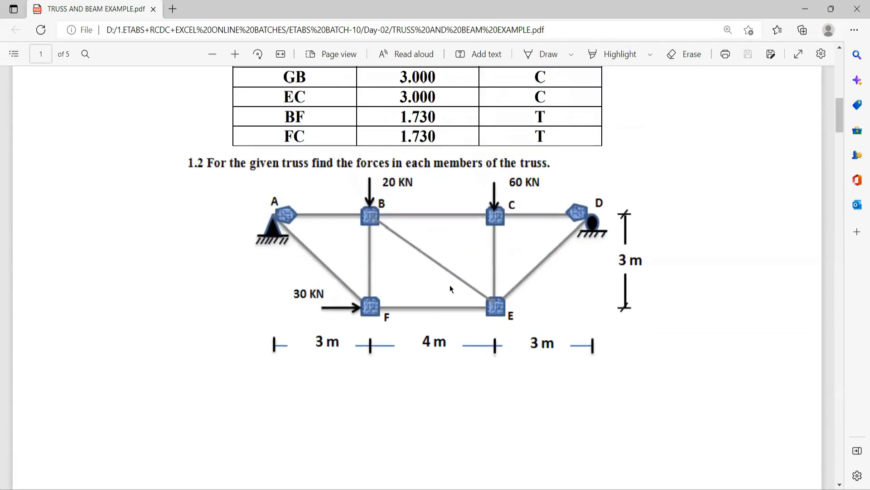
scroll(450, 290, "down", 14)
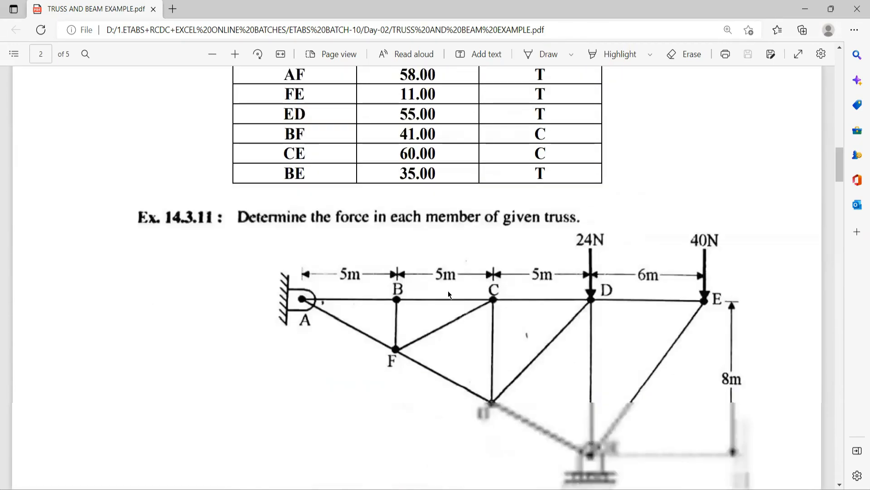
scroll(448, 290, "down", 20)
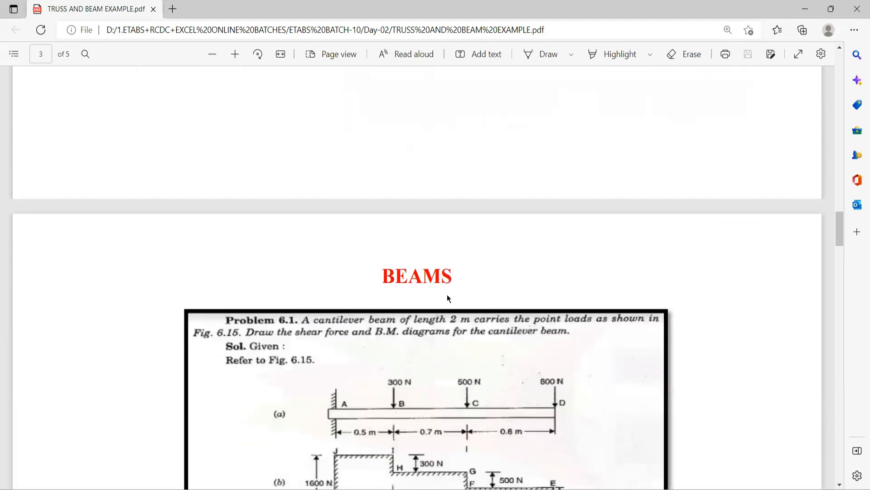
scroll(448, 297, "down", 2)
scroll(450, 295, "up", 18)
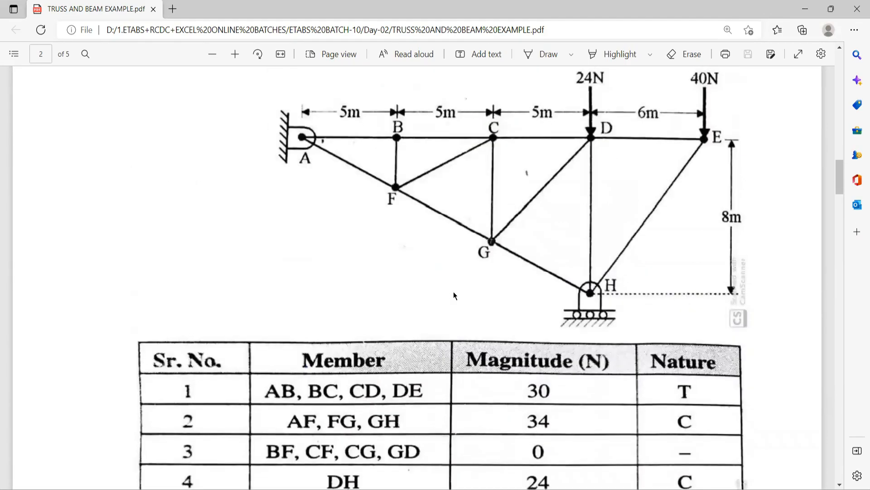
scroll(480, 267, "up", 2)
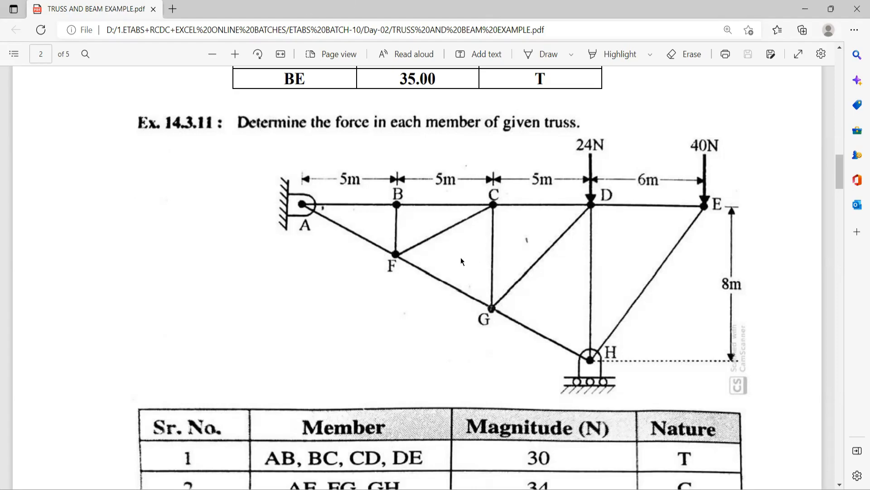
Return to ETABS and start a new model with built-in settings: Metric SI, Indian steel sections, IS 800:2007 and IS 456:2000
key("alt+Tab")
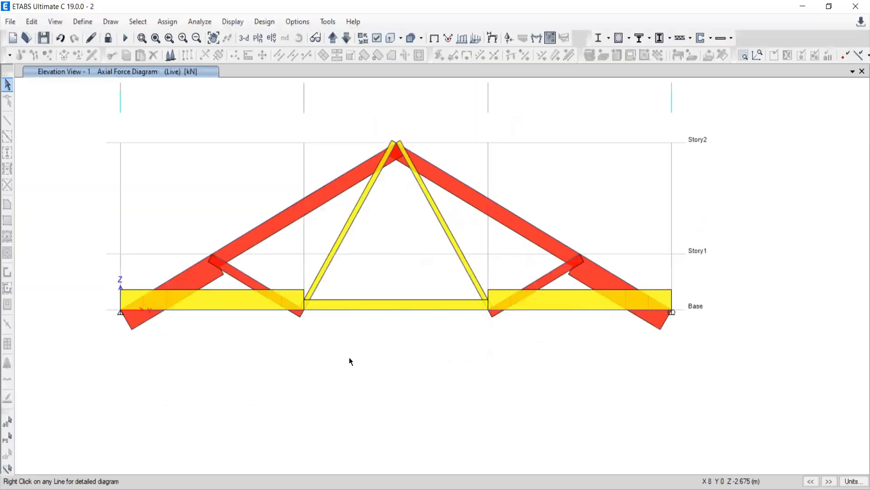
left_click(10, 22)
left_click(25, 39)
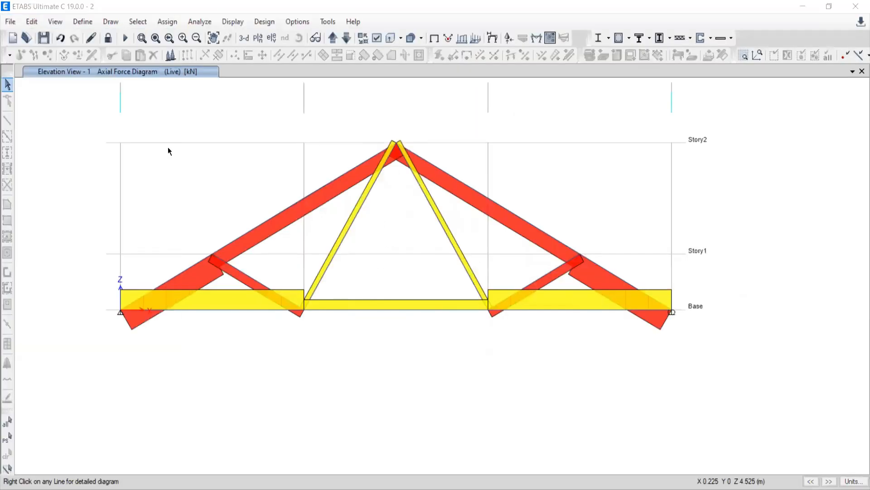
left_click(425, 297)
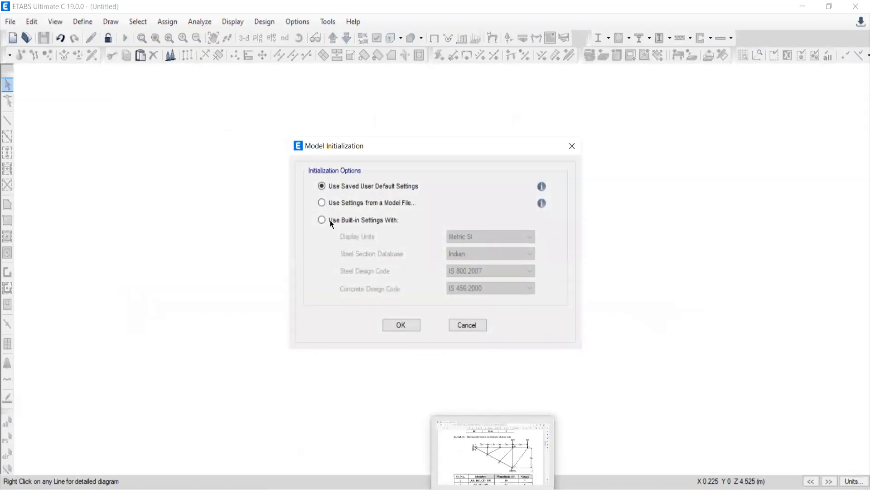
left_click(330, 220)
key("alt+Tab")
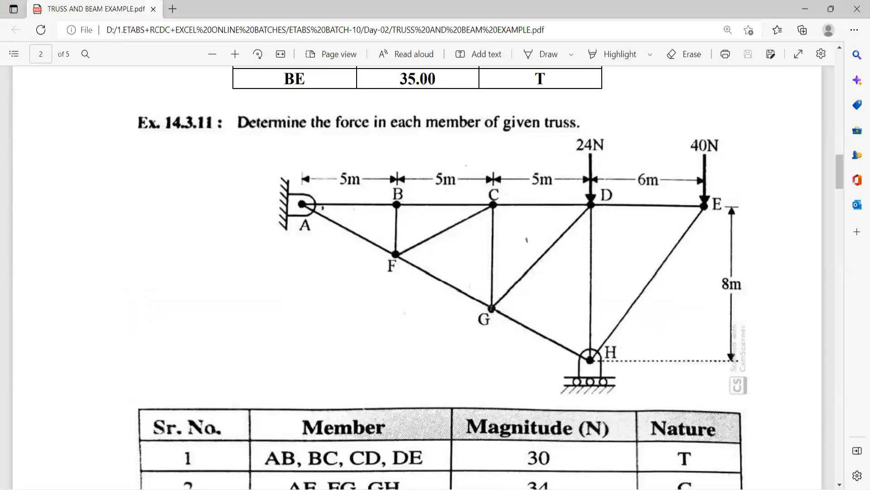
key("alt+Tab")
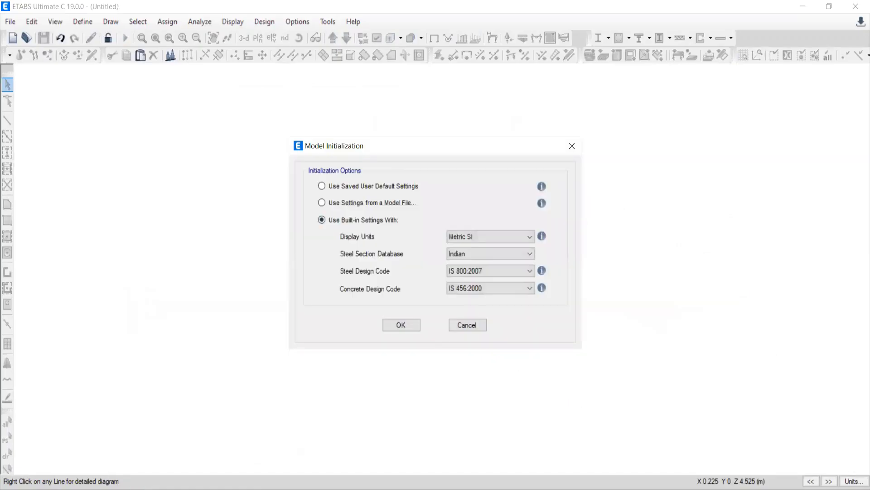
key("alt+Tab")
key("alt+Tab")
left_click(401, 325)
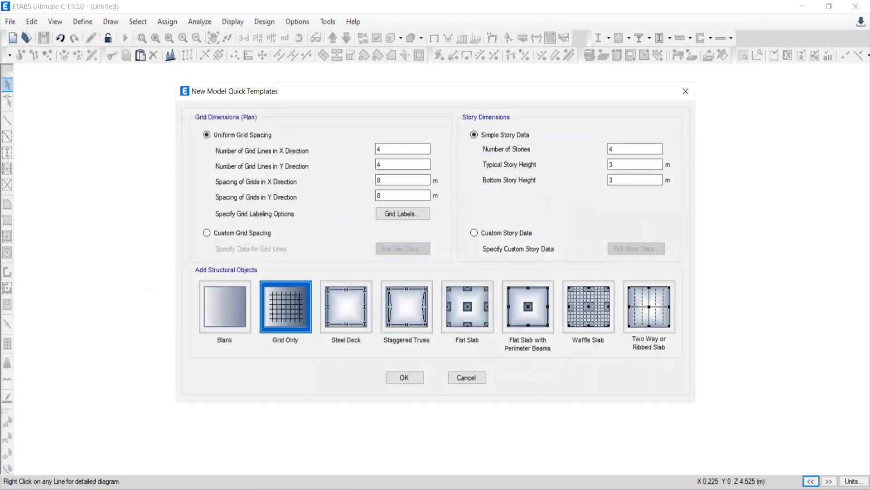
Switch to the PDF and handwrite the height expression "= 5 tan 28.07" for member BF below the truss
key("alt+Tab")
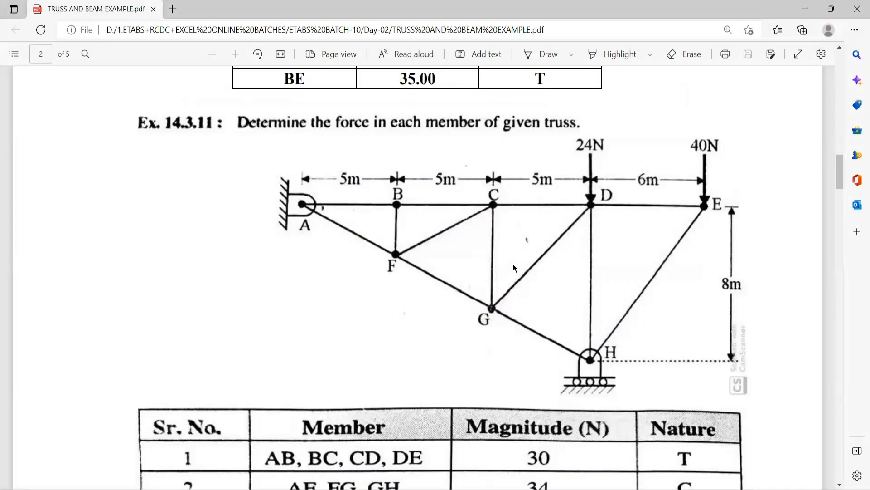
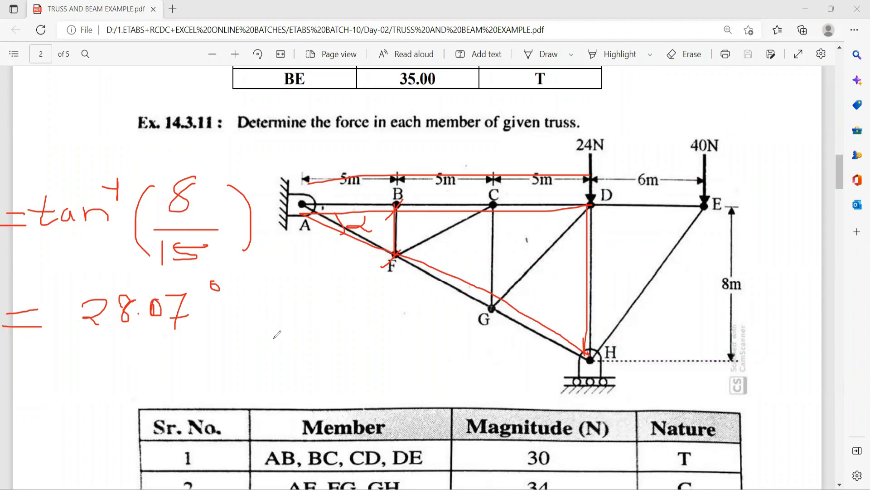
mouse_move(269, 339)
left_mouse_down()
mouse_move(280, 339)
mouse_move(280, 351)
mouse_move(302, 349)
mouse_move(335, 326)
mouse_move(376, 349)
mouse_move(371, 337)
left_mouse_up()
mouse_move(393, 334)
left_mouse_down()
mouse_move(380, 348)
mouse_move(449, 354)
left_mouse_up()
mouse_move(471, 324)
left_mouse_down()
mouse_move(461, 336)
mouse_move(472, 323)
mouse_move(503, 334)
mouse_move(526, 325)
mouse_move(524, 364)
left_mouse_up()
left_click(480, 352)
left_click_drag(519, 348, 534, 345)
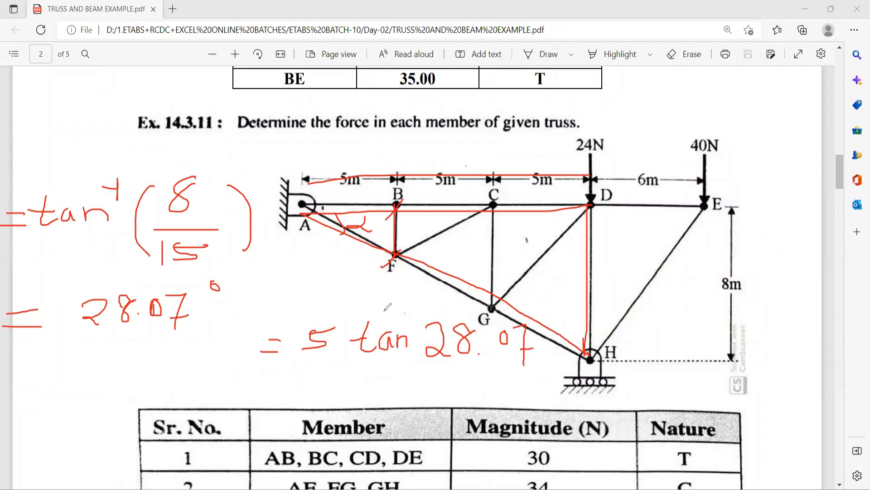
Handwrite the result "= 2.666" beneath the expression for the height of BF
left_click_drag(263, 388, 339, 402)
left_click(347, 398)
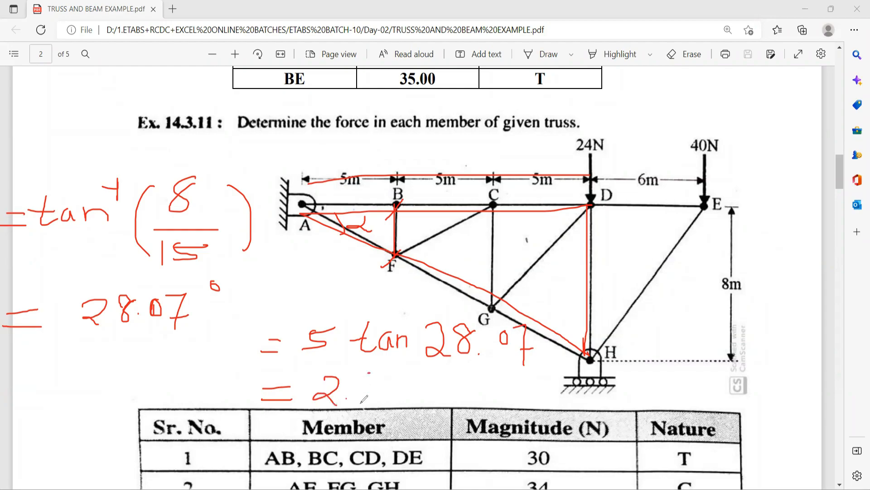
left_click_drag(367, 371, 358, 391)
mouse_move(394, 366)
left_mouse_down()
mouse_move(385, 395)
mouse_move(386, 385)
left_mouse_up()
mouse_move(408, 366)
left_mouse_down()
mouse_move(404, 393)
mouse_move(406, 383)
left_mouse_up()
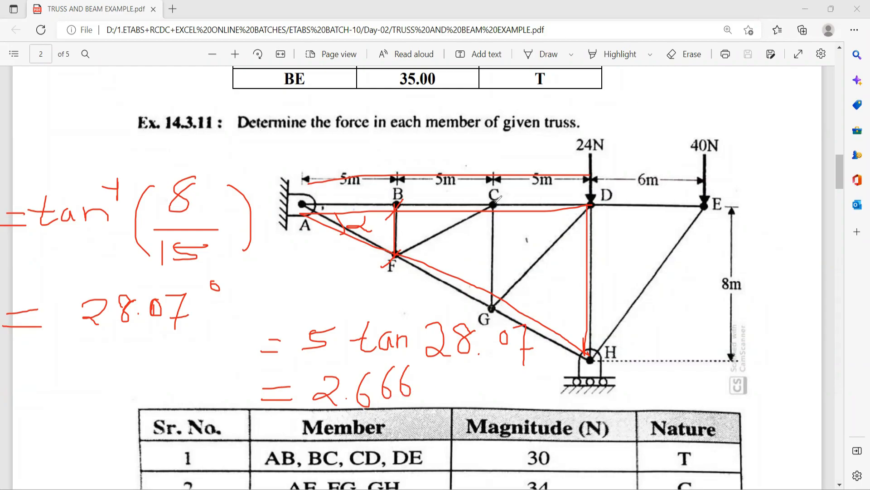
Trace member CG in red on the truss figure and handwrite its height expression "10 tan 28.07"
left_click_drag(495, 204, 493, 308)
left_click_drag(296, 263, 297, 288)
mouse_move(300, 269)
left_mouse_down()
mouse_move(358, 282)
mouse_move(349, 265)
mouse_move(389, 282)
mouse_move(400, 263)
mouse_move(404, 284)
mouse_move(413, 285)
left_mouse_up()
left_click(428, 283)
left_click_drag(442, 259, 451, 291)
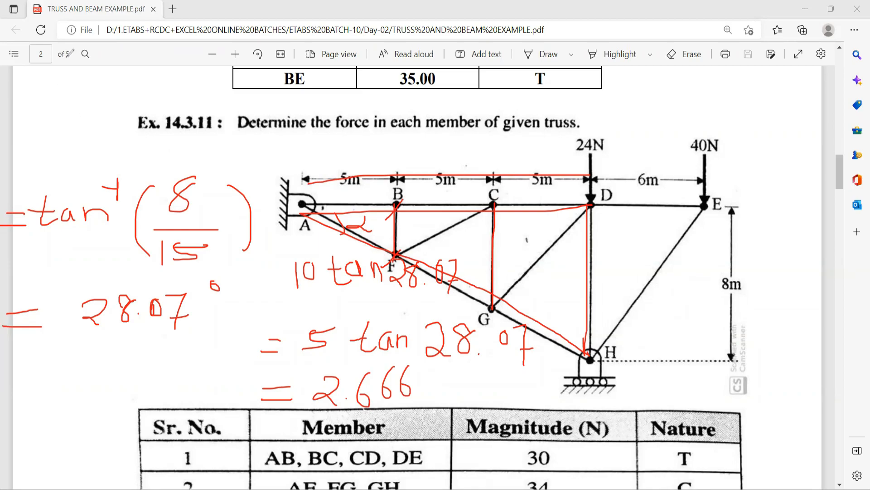
Handwrite a list of the heights at the page's upper corner, labelling 2.666 as h1 and 5.333 as h2
left_click_drag(66, 56, 82, 78)
left_click(84, 69)
mouse_move(110, 48)
left_mouse_down()
mouse_move(103, 63)
mouse_move(126, 62)
left_mouse_up()
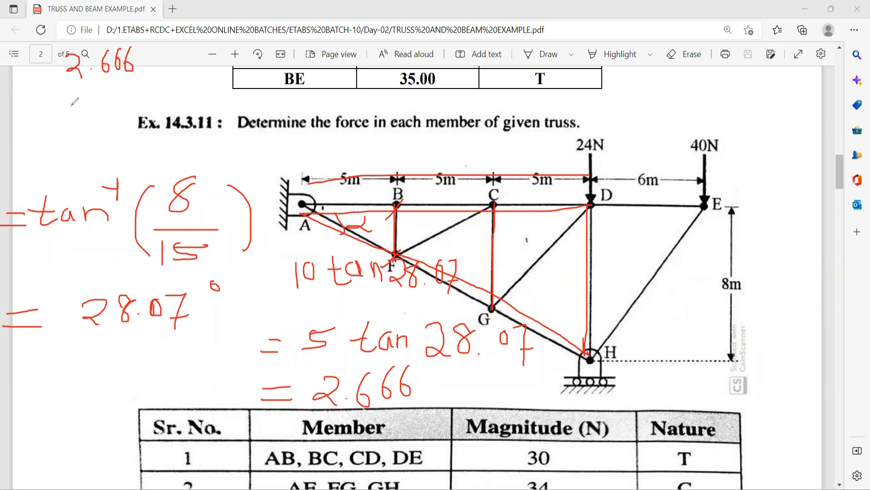
mouse_move(69, 104)
left_mouse_down()
mouse_move(67, 122)
mouse_move(83, 104)
mouse_move(110, 111)
mouse_move(99, 120)
mouse_move(145, 119)
left_mouse_up()
left_click(87, 119)
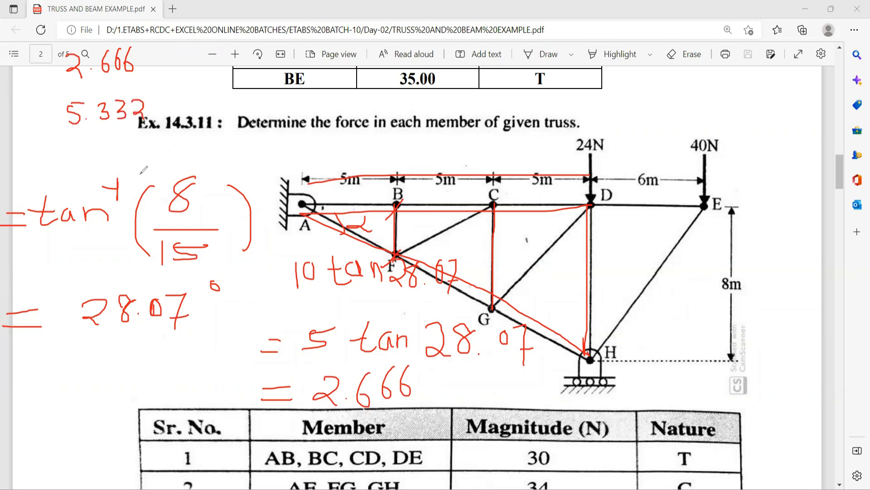
mouse_move(28, 51)
left_mouse_down()
mouse_move(26, 80)
mouse_move(47, 78)
mouse_move(29, 126)
mouse_move(36, 125)
left_mouse_up()
left_click_drag(42, 120, 51, 130)
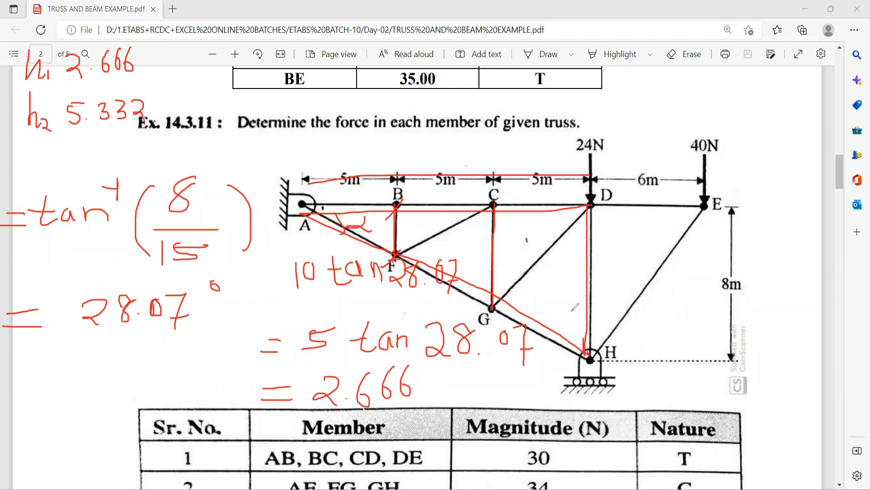
Add the third height as "h3 = 8" to the handwritten list and bracket h1 and h2 together
left_click_drag(26, 153, 28, 195)
mouse_move(27, 185)
left_mouse_down()
mouse_move(74, 193)
mouse_move(65, 194)
left_mouse_up()
left_click_drag(85, 166, 93, 166)
left_click_drag(84, 170, 95, 170)
mouse_move(118, 144)
left_mouse_down()
mouse_move(114, 165)
mouse_move(119, 144)
left_mouse_up()
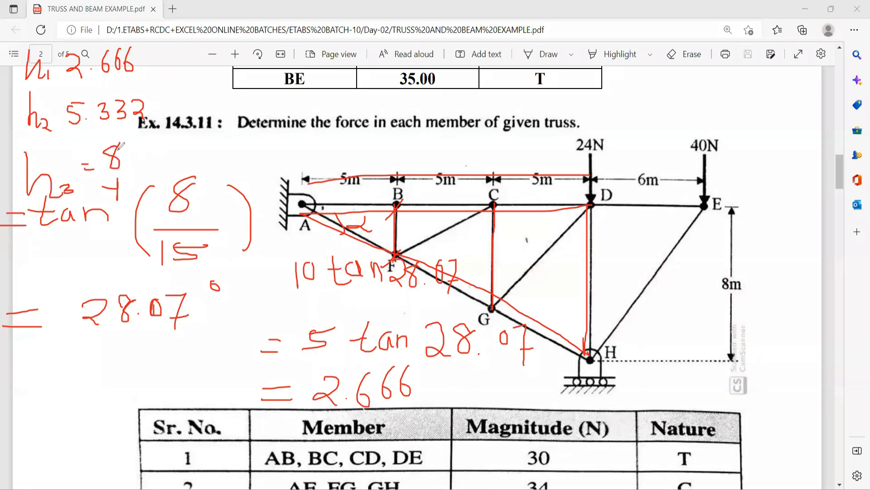
mouse_move(150, 105)
left_mouse_down()
mouse_move(162, 68)
mouse_move(142, 63)
mouse_move(172, 82)
left_mouse_up()
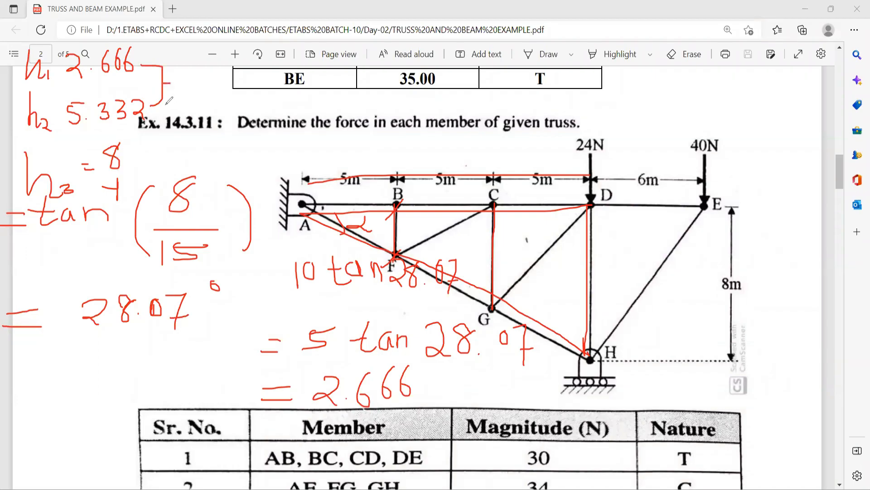
Bracket h2 and h3 together in the handwritten list and write the height difference 2.666 beside each of the two brackets
left_click(124, 154)
mouse_move(124, 154)
left_mouse_down()
mouse_move(150, 110)
mouse_move(178, 139)
left_mouse_up()
mouse_move(181, 80)
left_mouse_down()
mouse_move(193, 98)
mouse_move(214, 83)
mouse_move(223, 91)
left_mouse_up()
left_click(196, 97)
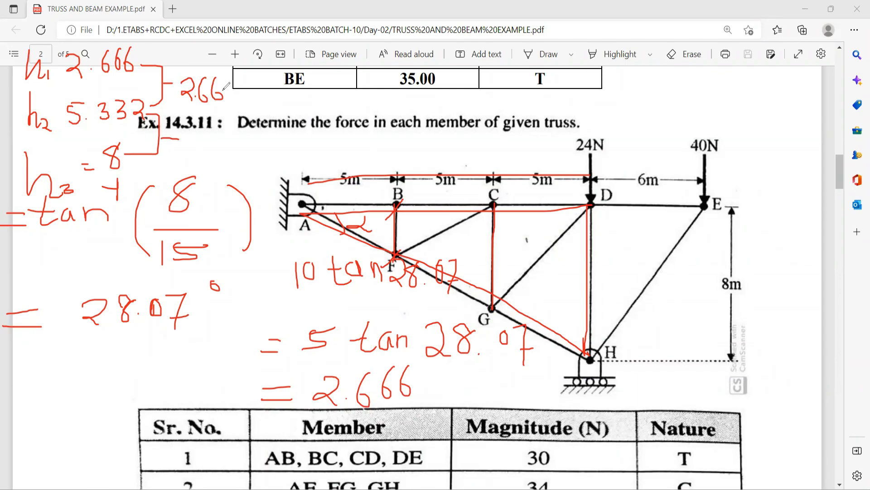
mouse_move(237, 71)
left_mouse_down()
mouse_move(249, 94)
mouse_move(236, 87)
left_mouse_up()
mouse_move(163, 138)
left_mouse_down()
mouse_move(213, 146)
mouse_move(247, 109)
mouse_move(241, 136)
mouse_move(266, 135)
mouse_move(266, 143)
left_mouse_up()
left_click_drag(284, 111, 275, 142)
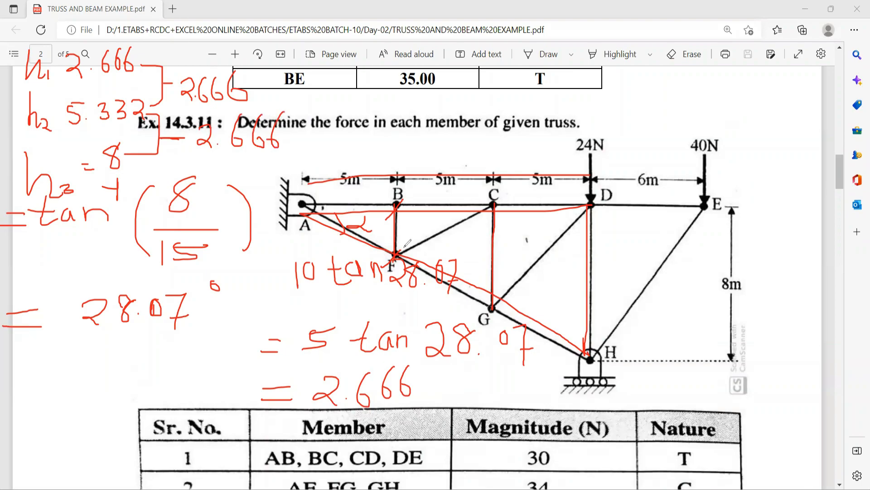
Mark members BF and CG and the levels of joints F, G and H on the truss figure, and clear all ink
left_click_drag(400, 252, 396, 209)
left_click_drag(496, 203, 495, 309)
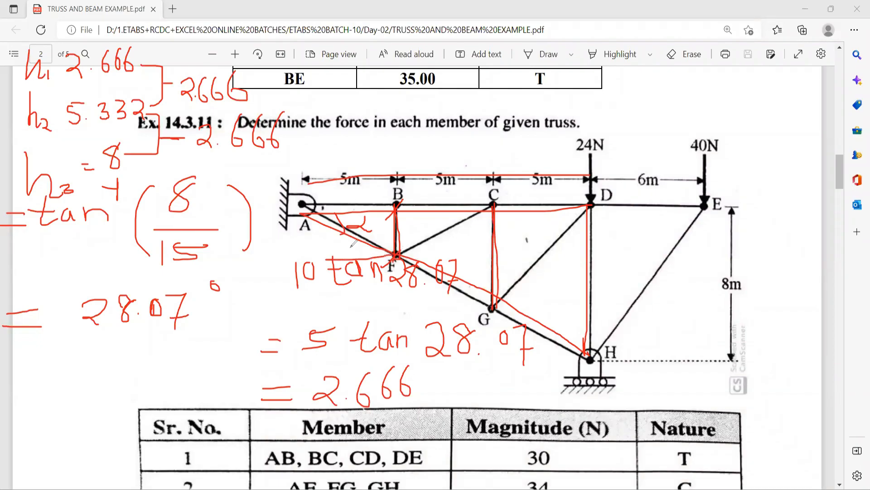
left_click_drag(349, 207, 350, 250)
left_click_drag(486, 307, 361, 312)
left_click_drag(383, 246, 383, 306)
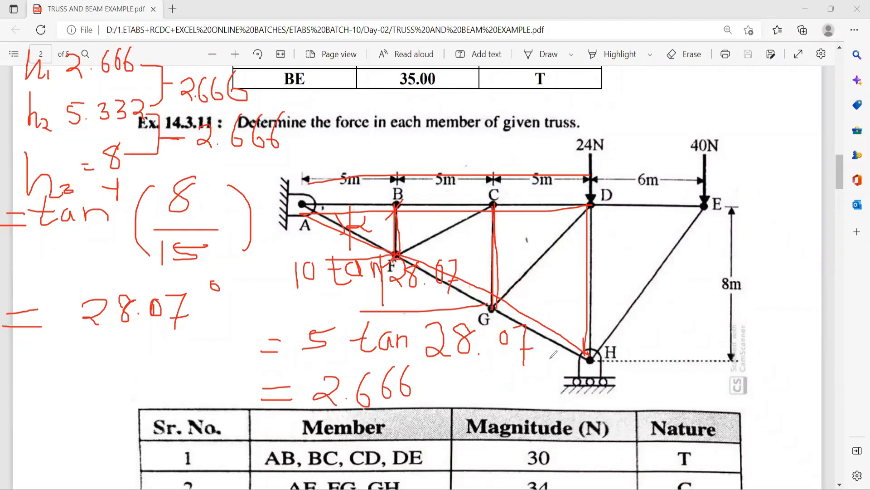
mouse_move(584, 353)
left_mouse_down()
mouse_move(562, 365)
mouse_move(435, 376)
left_mouse_up()
left_click_drag(441, 323, 433, 392)
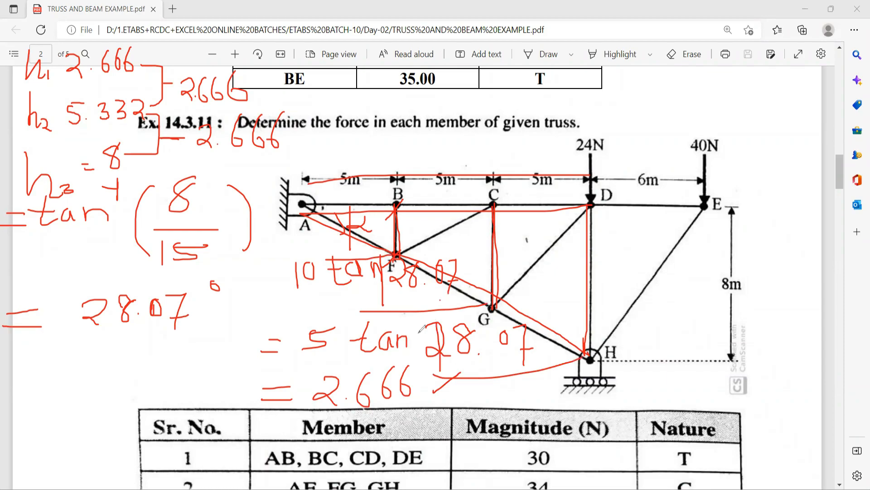
left_click_drag(439, 300, 420, 333)
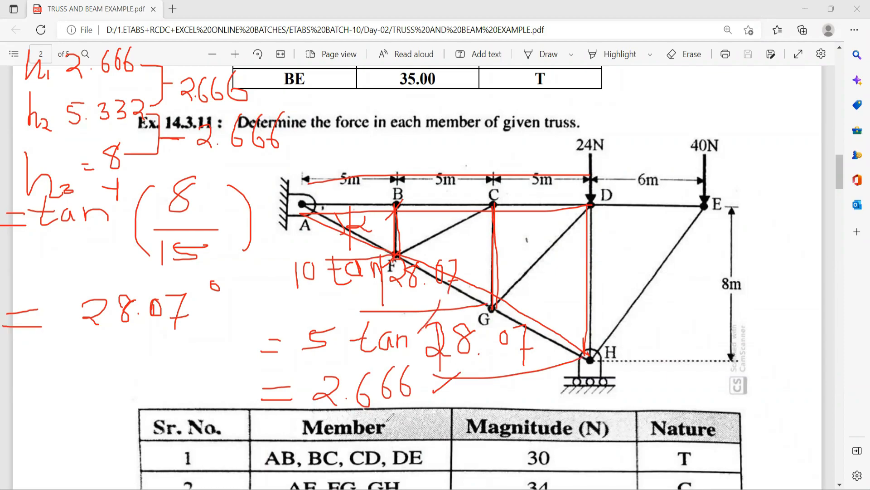
left_click(623, 36)
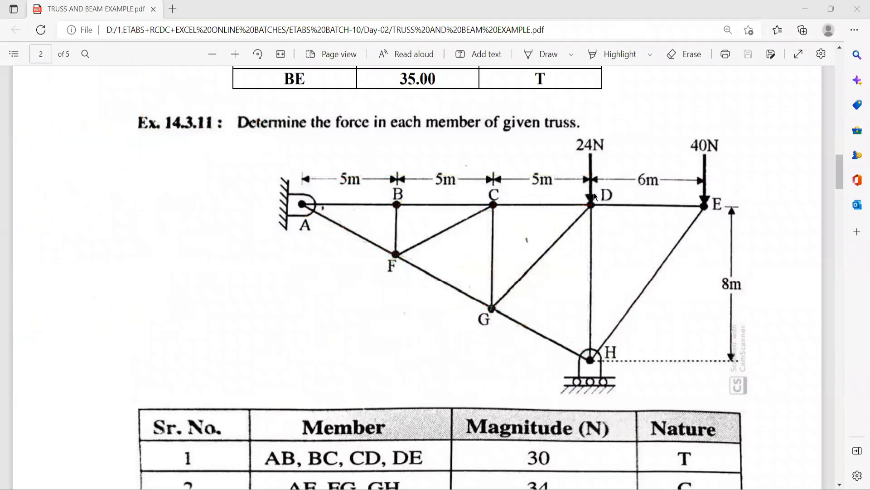
Switch to ETABS and set the typical and bottom story heights of the new model to 2.666 m
key("alt+Tab")
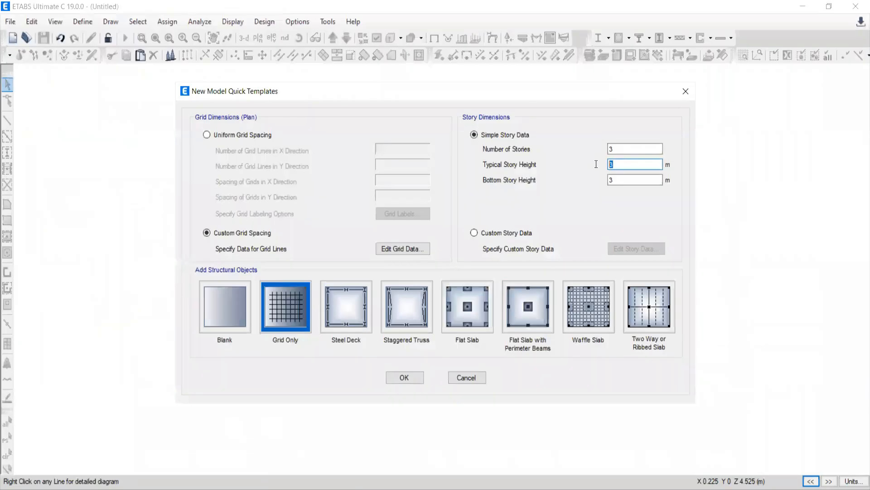
type("2.")
key("Tab")
type("2.666")
Using custom story data, set the heights of Story1, Story2 and Story3 to 2.6667 m and create the grid-only model
left_click(474, 233)
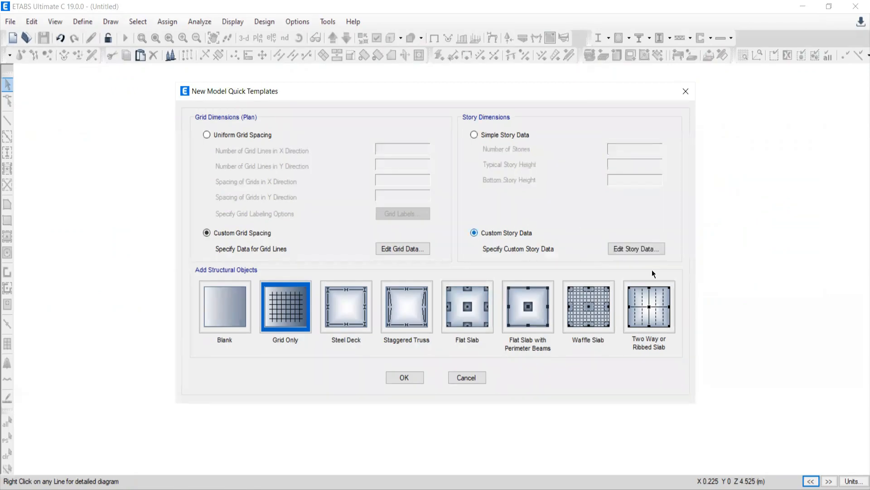
left_click(627, 249)
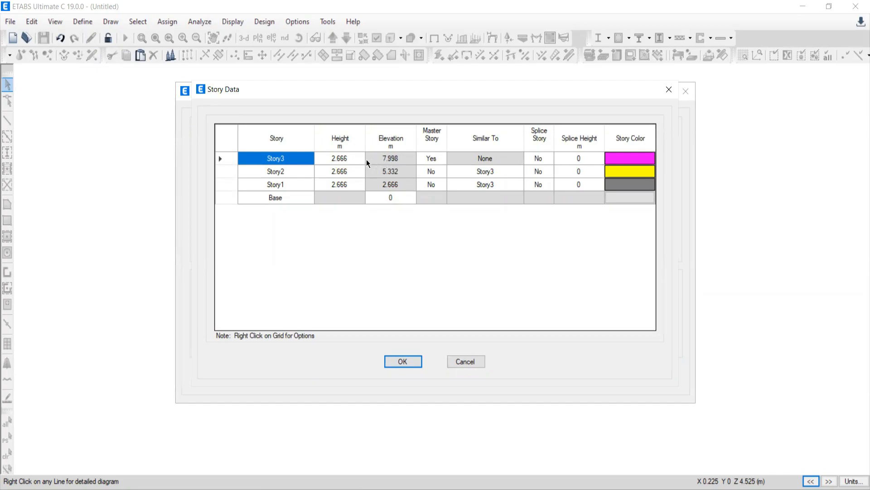
left_click(344, 159)
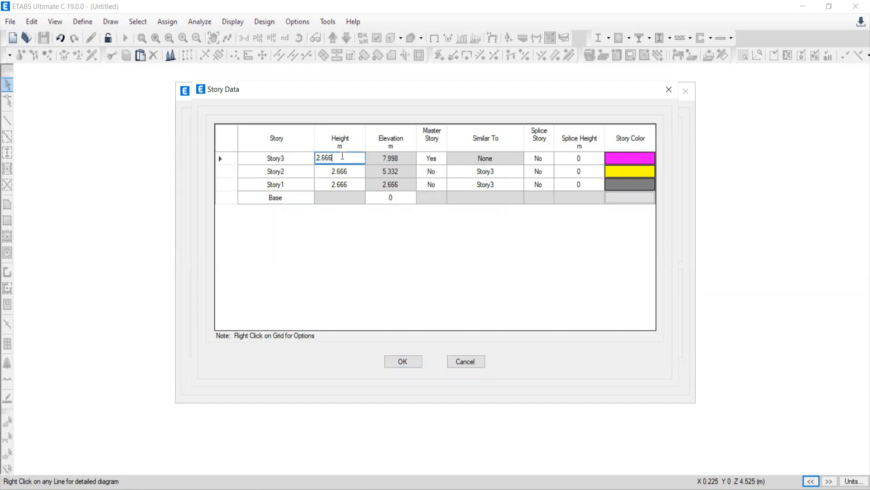
left_click(346, 187)
left_click(347, 183)
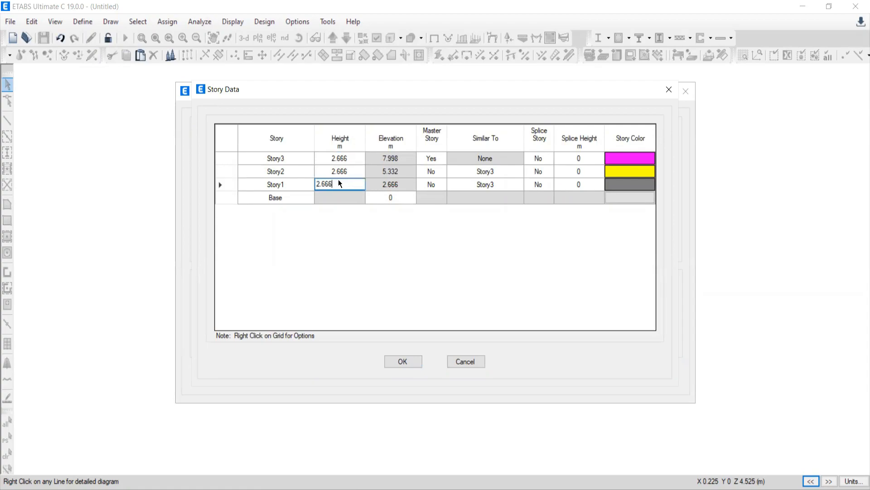
type("7")
left_click(347, 171)
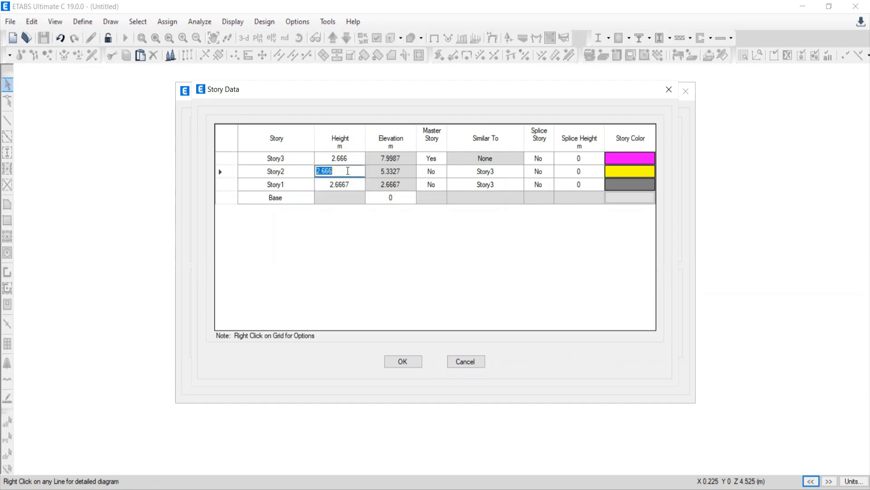
left_click(340, 171)
left_click(341, 159)
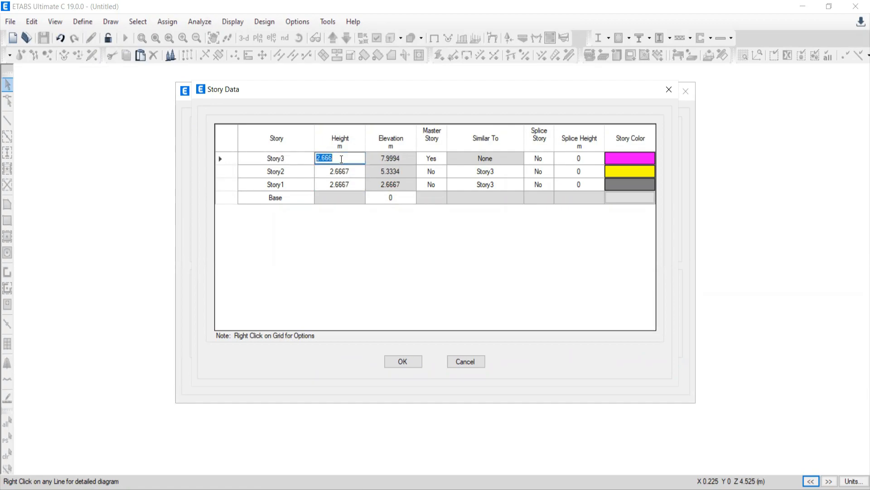
left_click(341, 158)
type("7")
left_click(342, 171)
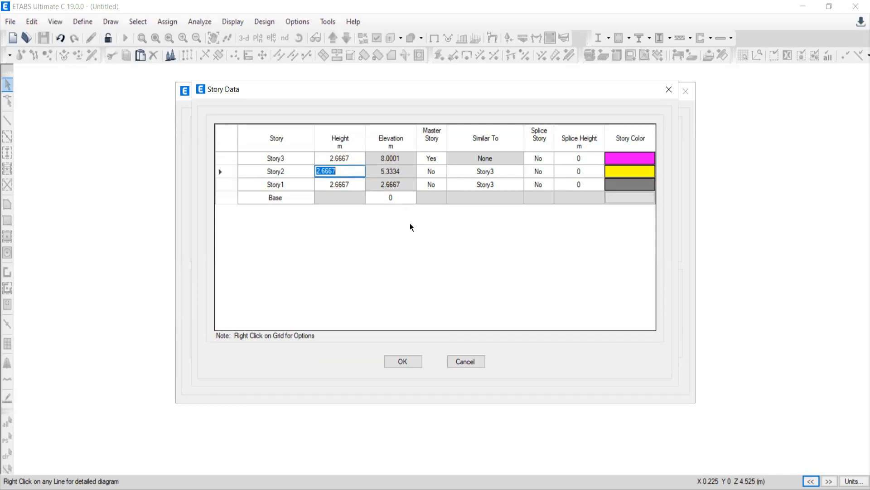
left_click(397, 365)
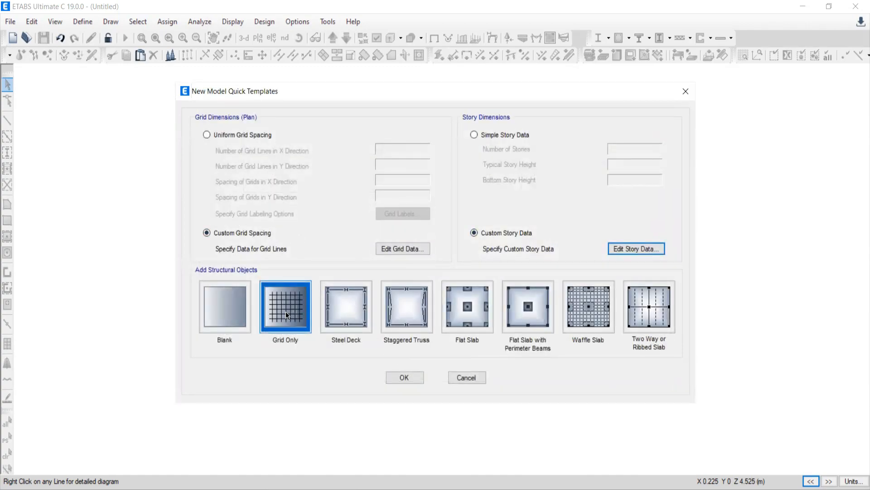
left_click(408, 378)
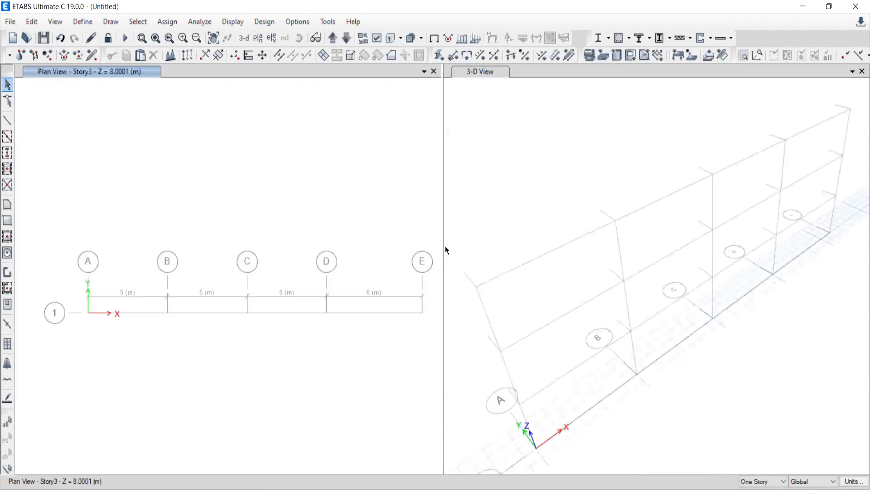
Display the elevation along grid line 1 and leave it as the only open view
left_click_drag(674, 214, 694, 213)
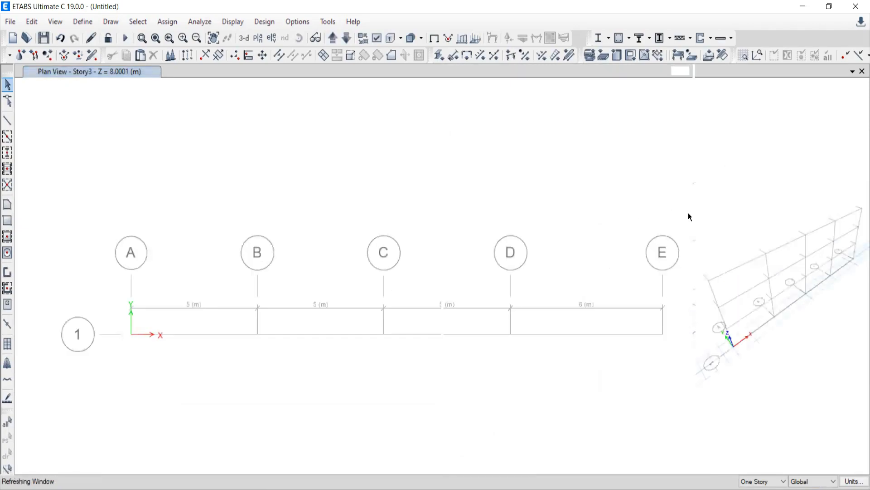
left_click(268, 39)
left_click(335, 223)
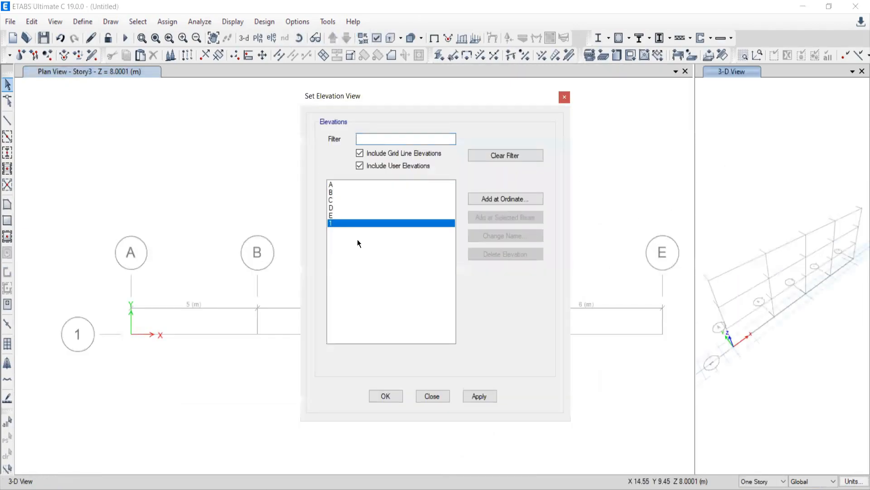
left_click(479, 395)
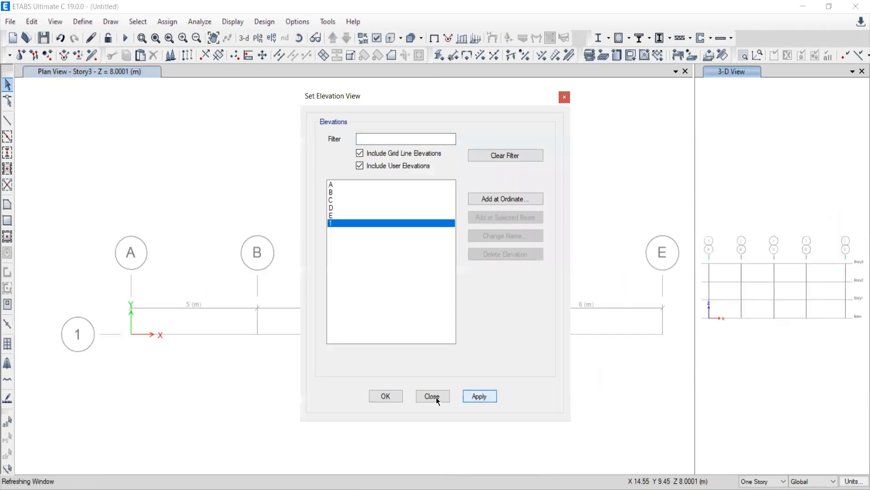
left_click(862, 71)
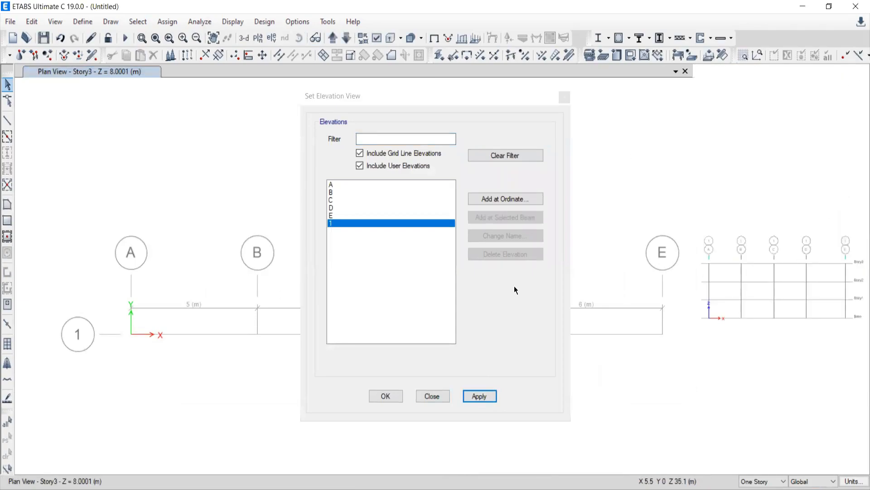
left_click(474, 394)
left_click(440, 398)
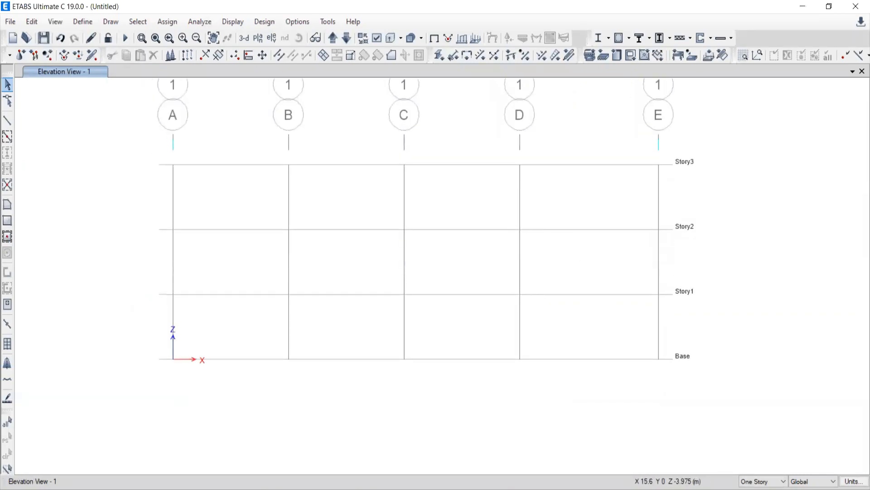
Check the truss figure in the PDF and draw the top chord at Story3 as four frame members between grids A, B, C, D and E
key("alt+Tab")
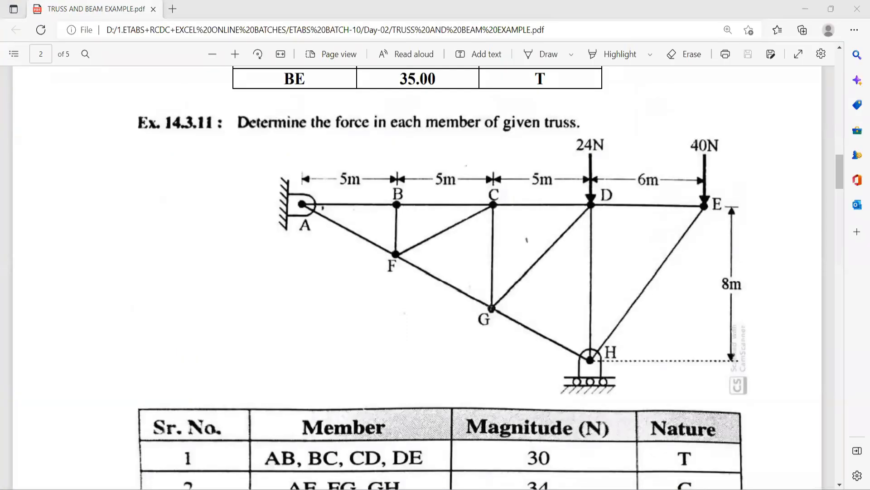
key("alt+Tab")
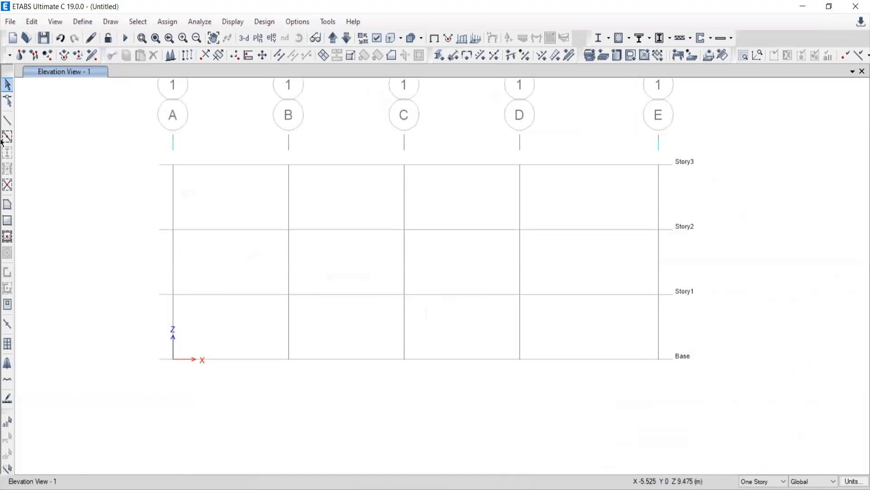
left_click(7, 123)
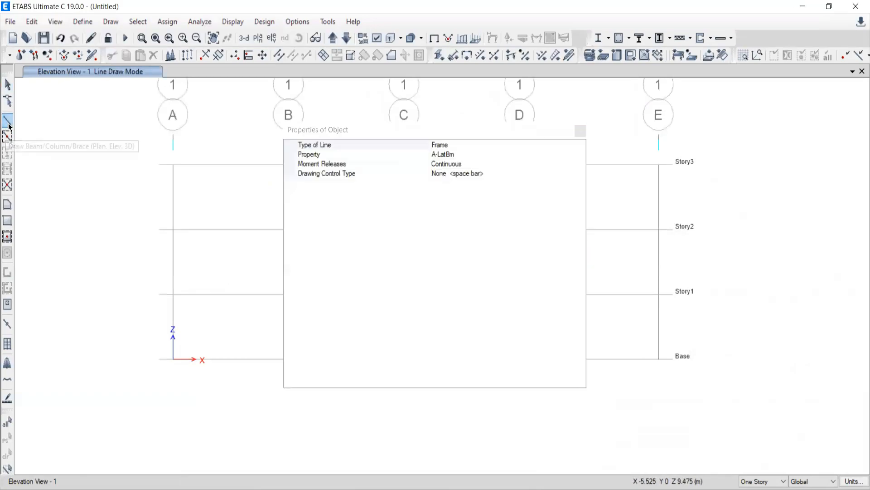
left_click(579, 130)
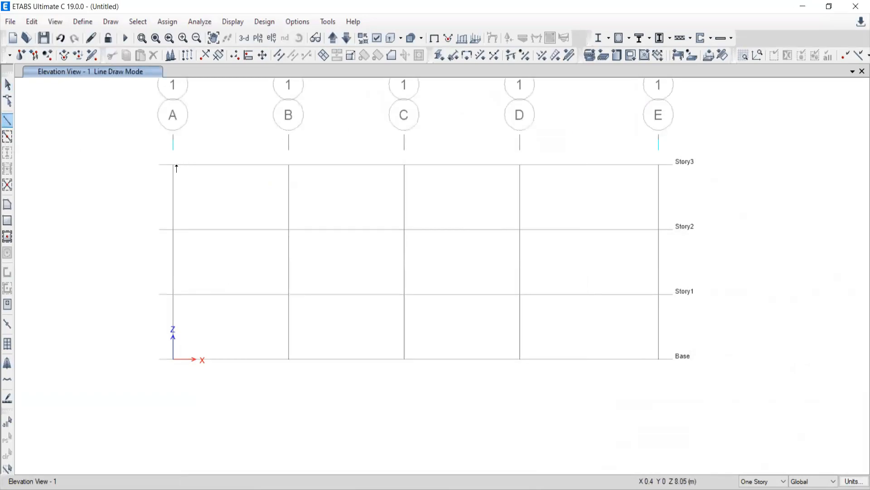
left_click(174, 165)
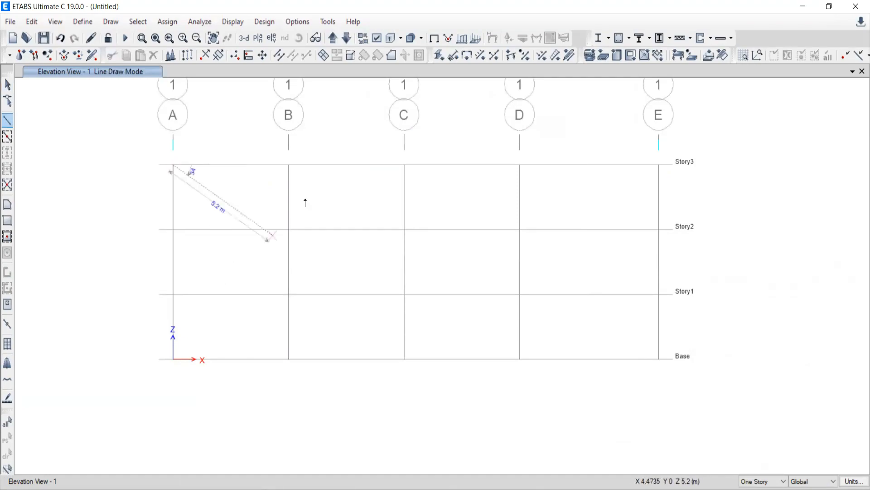
left_click(288, 165)
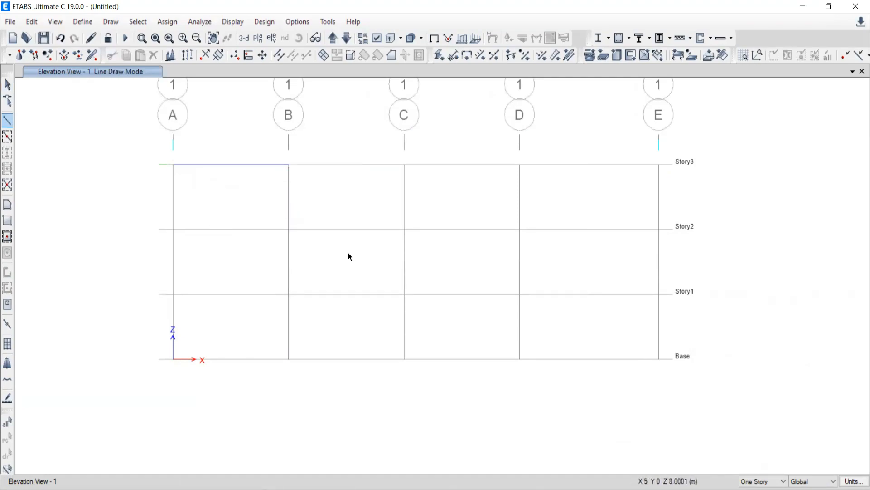
left_click(404, 165)
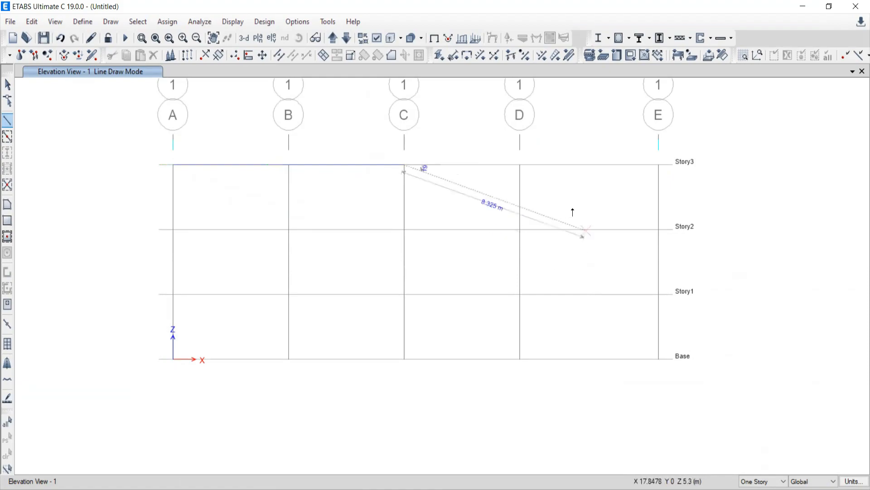
left_click(521, 165)
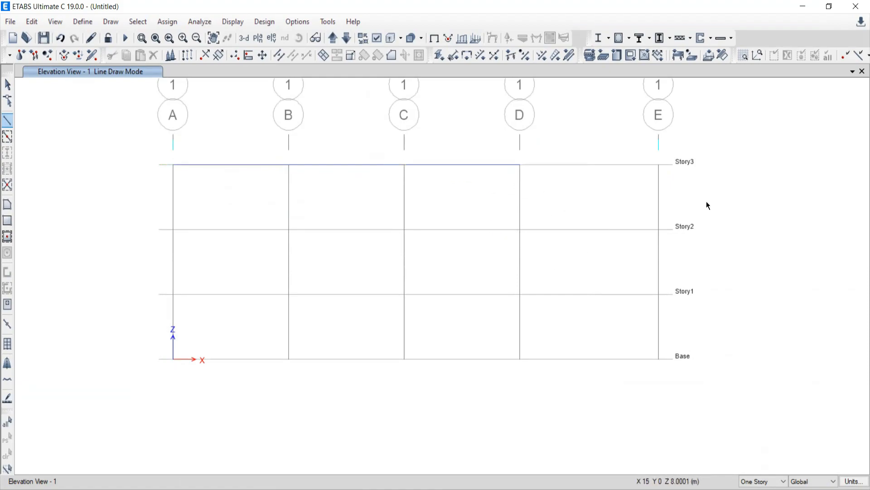
left_click(659, 165)
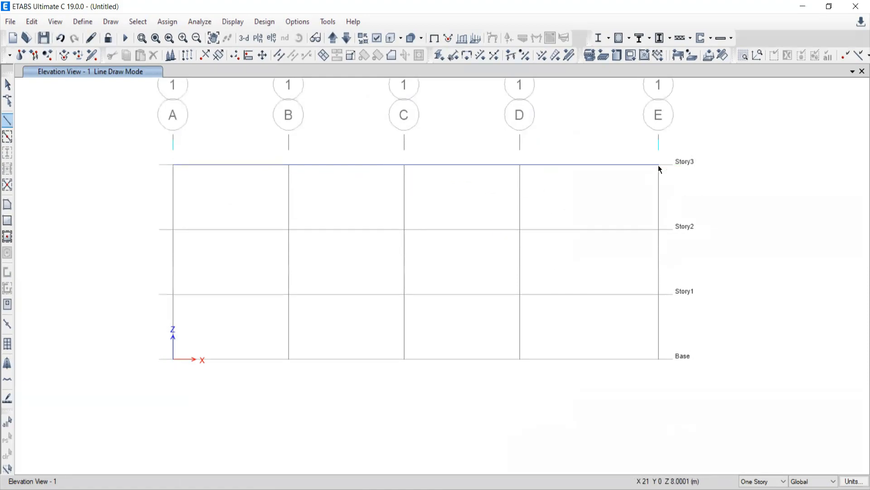
left_click(659, 166)
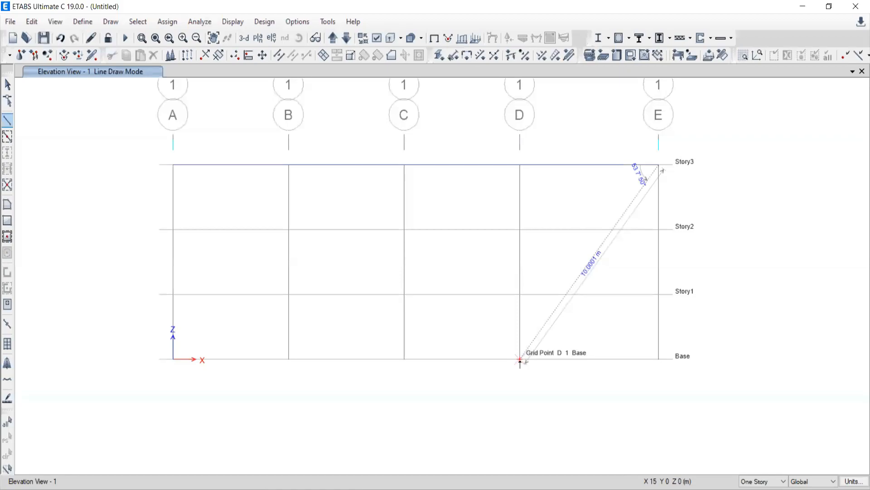
scroll(519, 360, "up", 3)
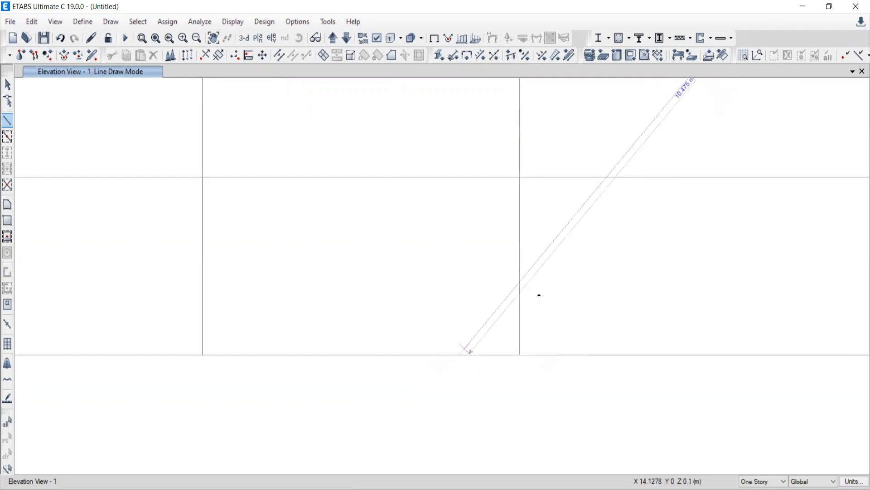
key("Escape")
scroll(516, 184, "down", 5)
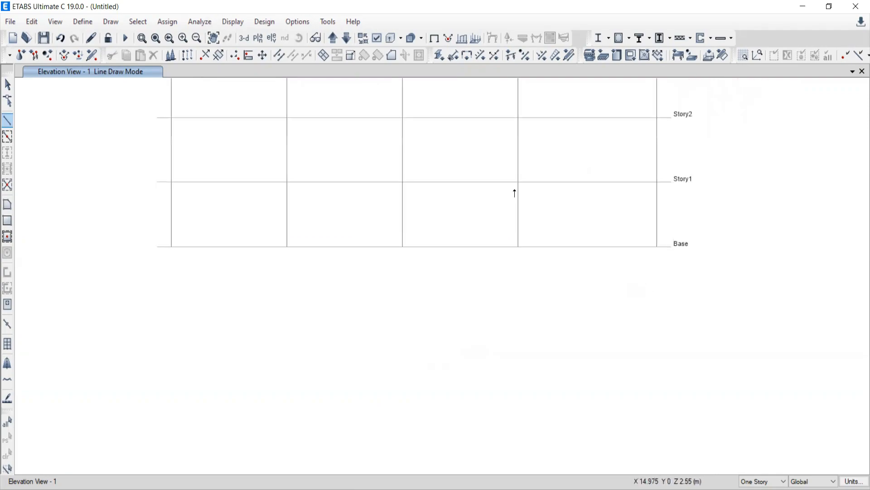
scroll(421, 228, "up", 4)
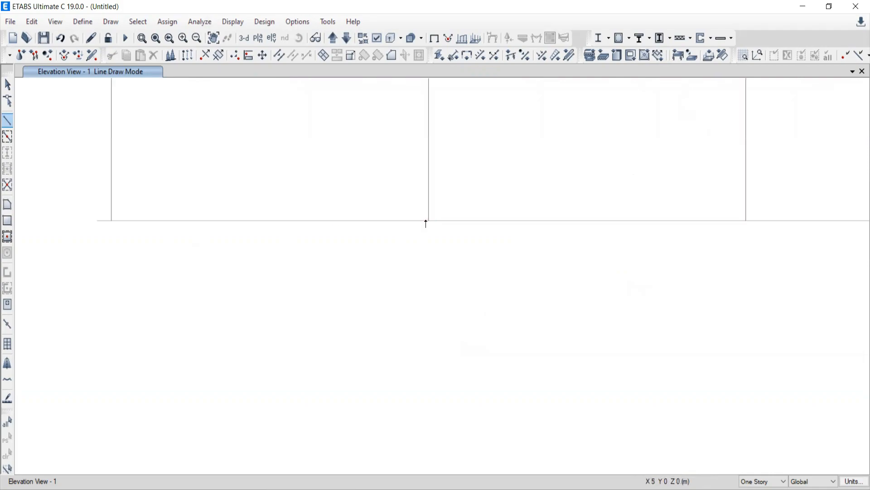
View the Story1 plan and return to the elevation along grid line 1
scroll(430, 225, "down", 3)
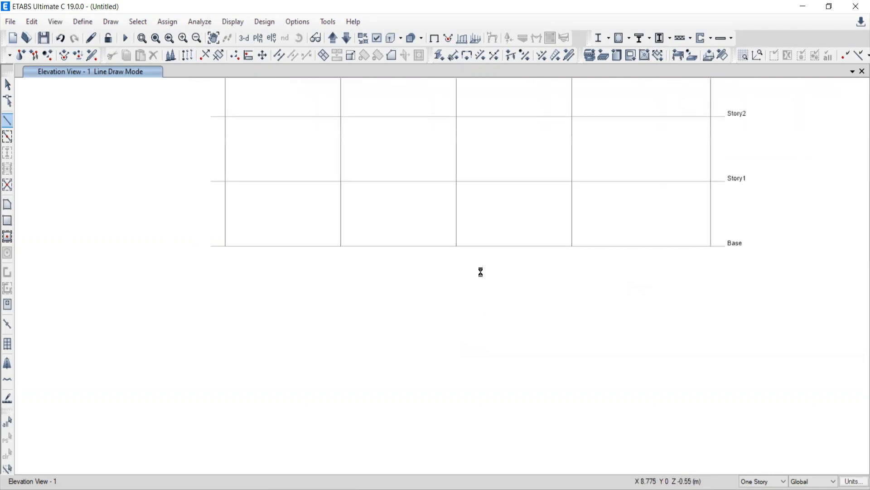
middle_click_drag(546, 259, 560, 365)
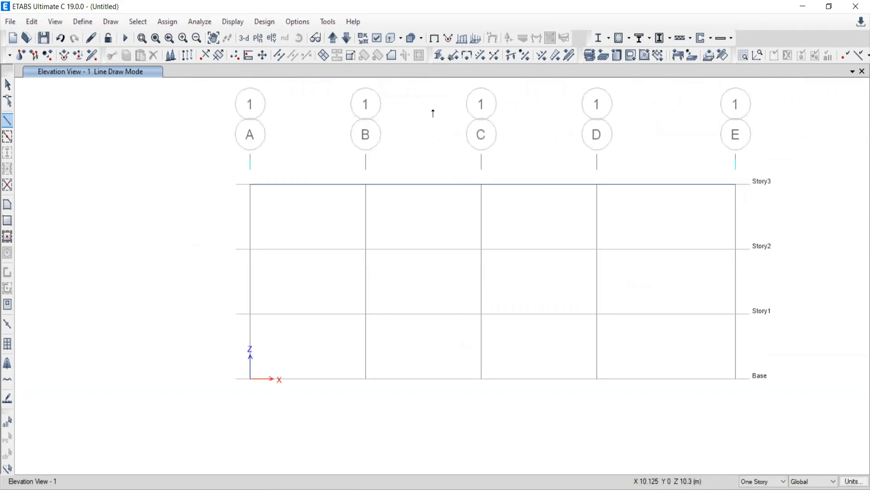
left_click(257, 39)
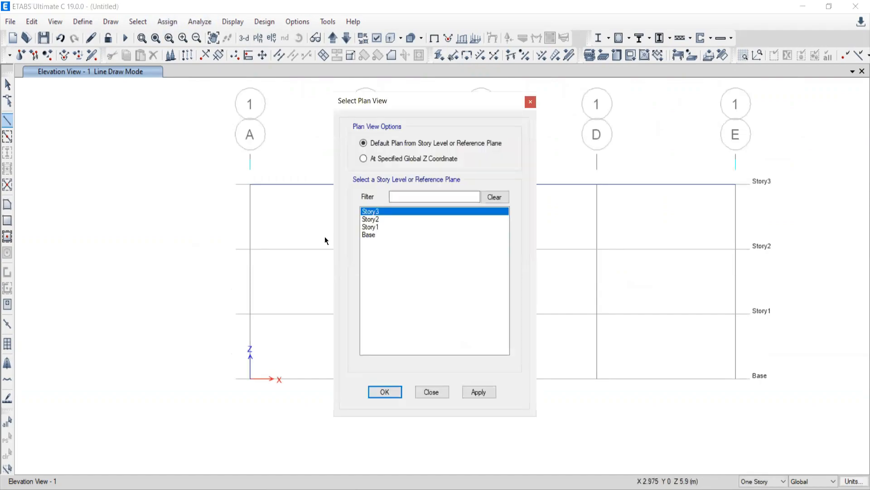
left_click(371, 226)
left_click(474, 391)
left_click(431, 391)
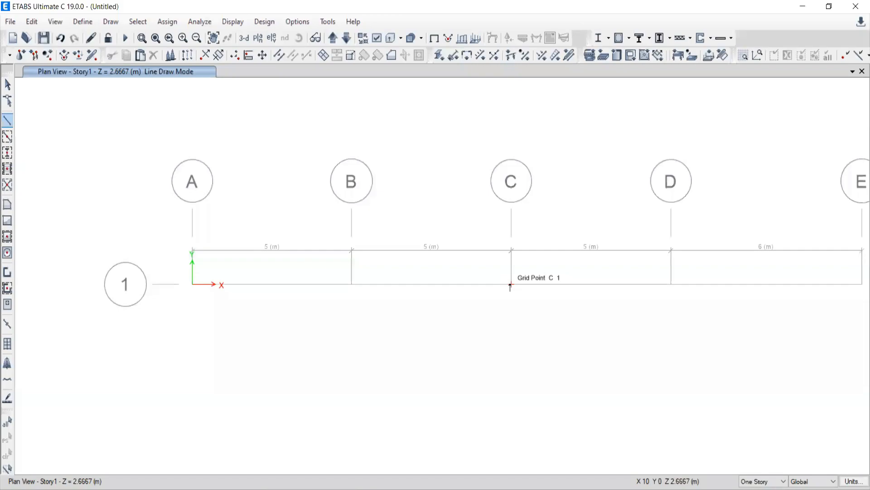
left_click(271, 37)
left_click(339, 223)
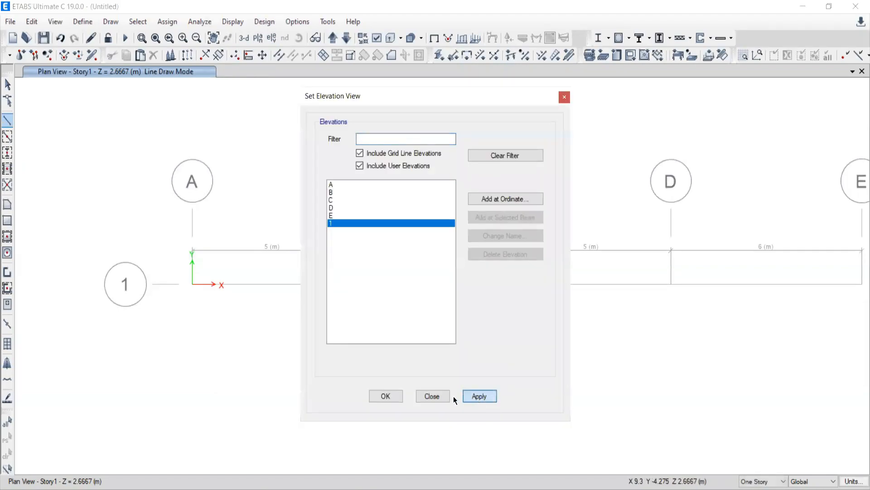
left_click(479, 395)
left_click(432, 396)
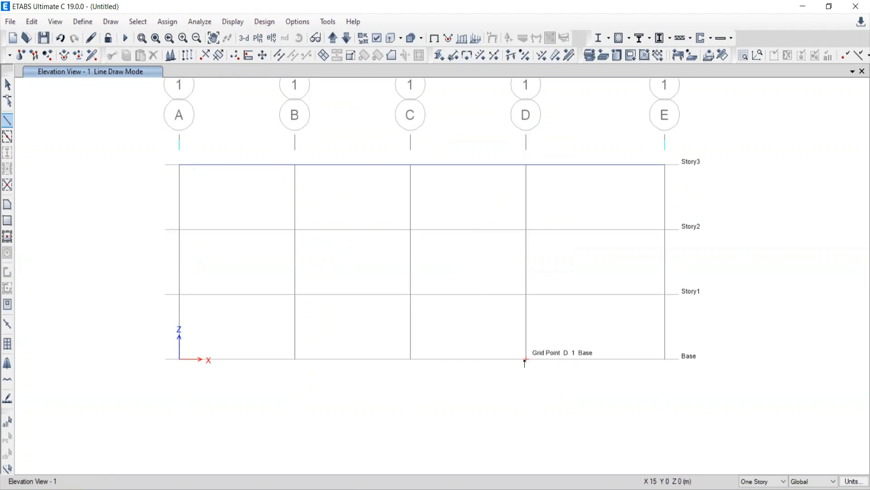
Draw the inclined member from grid E at Story3 to grid D at Base, continuing with the bottom chord up to grid A at Story3
middle_click_drag(563, 384, 527, 348)
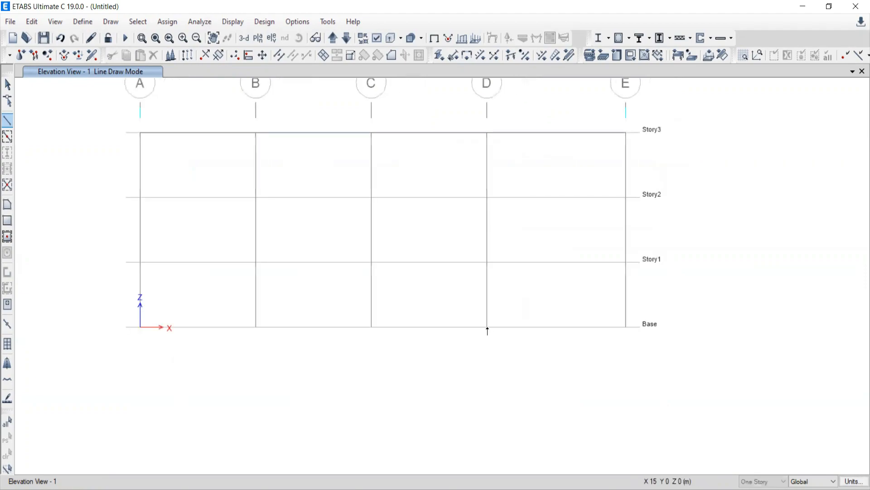
scroll(486, 330, "up", 3)
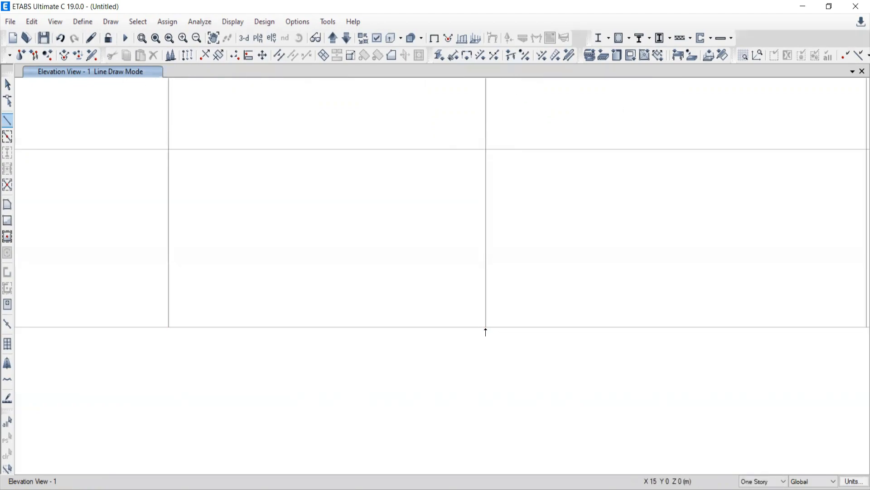
middle_click_drag(632, 175, 495, 341)
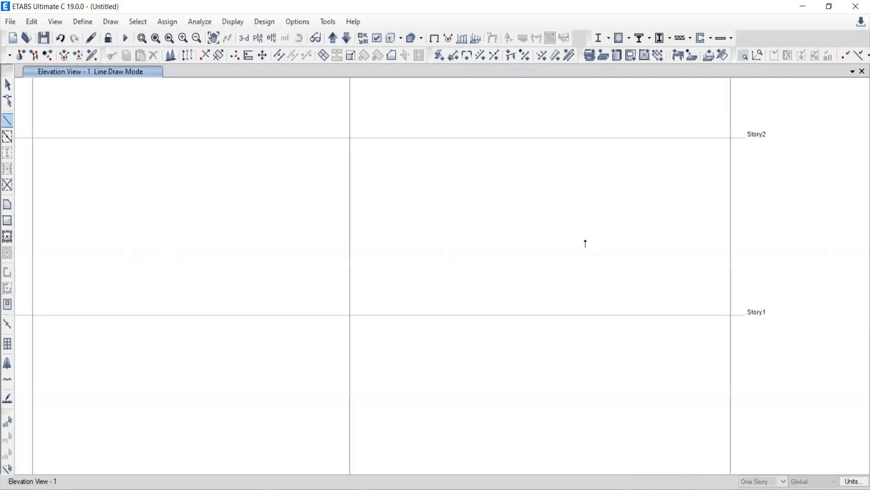
scroll(590, 240, "down", 3)
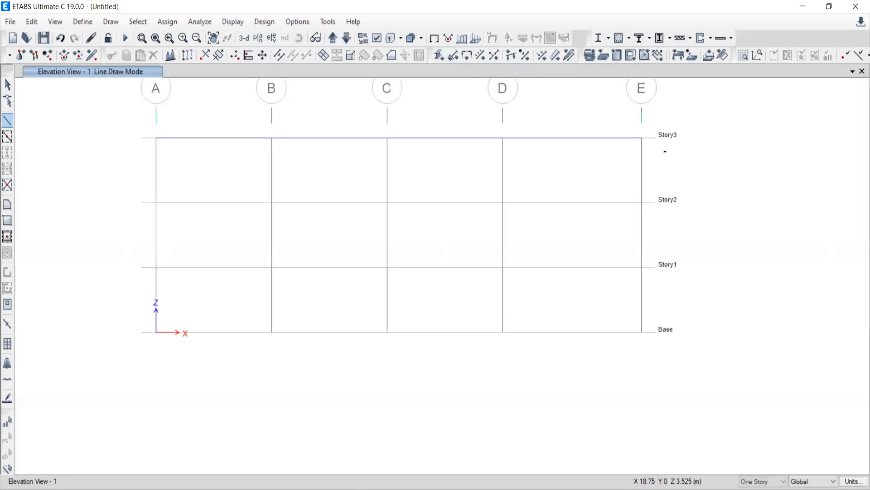
left_click(641, 138)
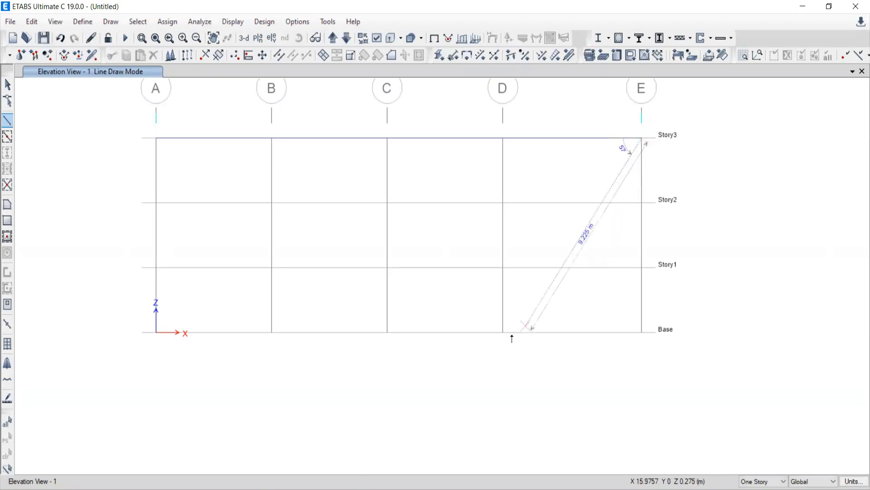
left_click(503, 334)
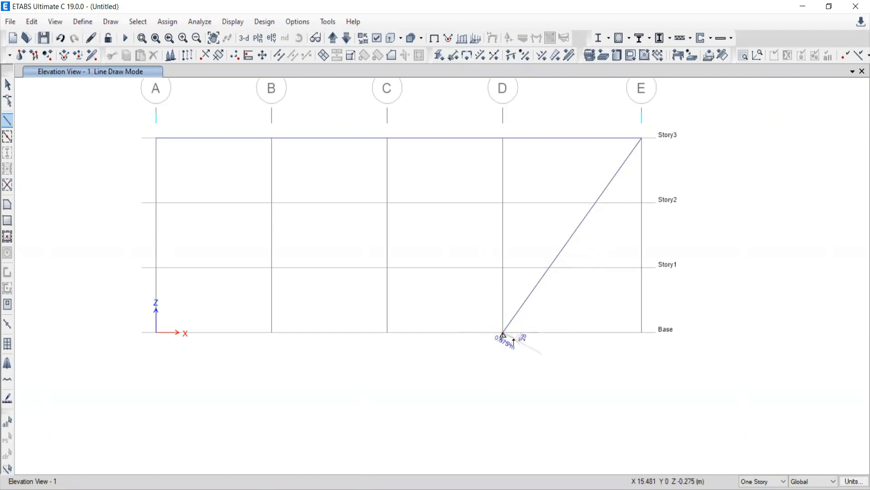
scroll(513, 339, "up", 3)
scroll(463, 330, "down", 3)
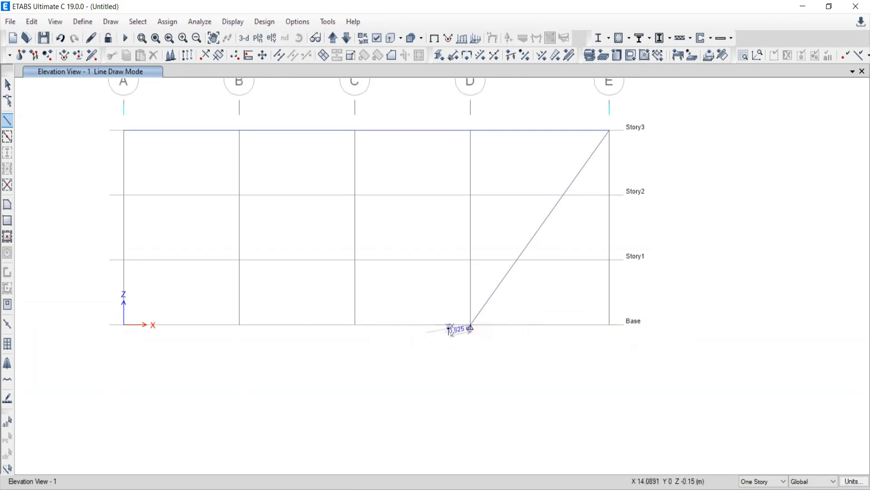
left_click(123, 131)
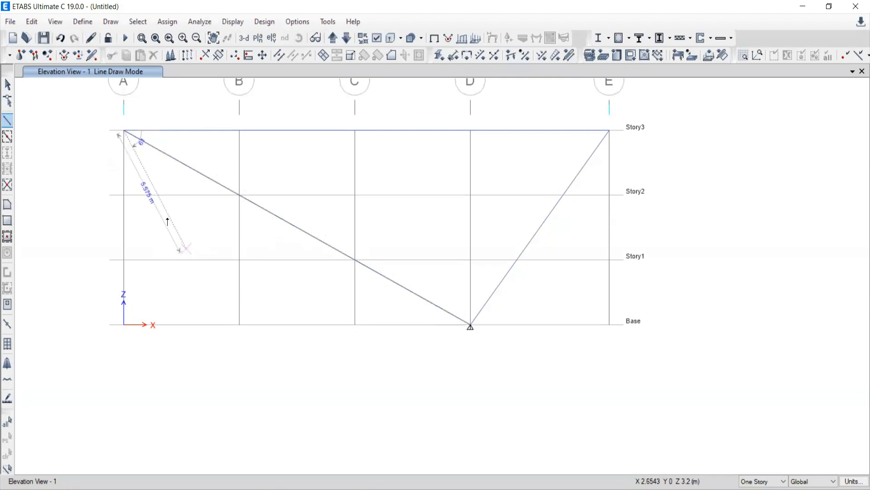
key("Escape")
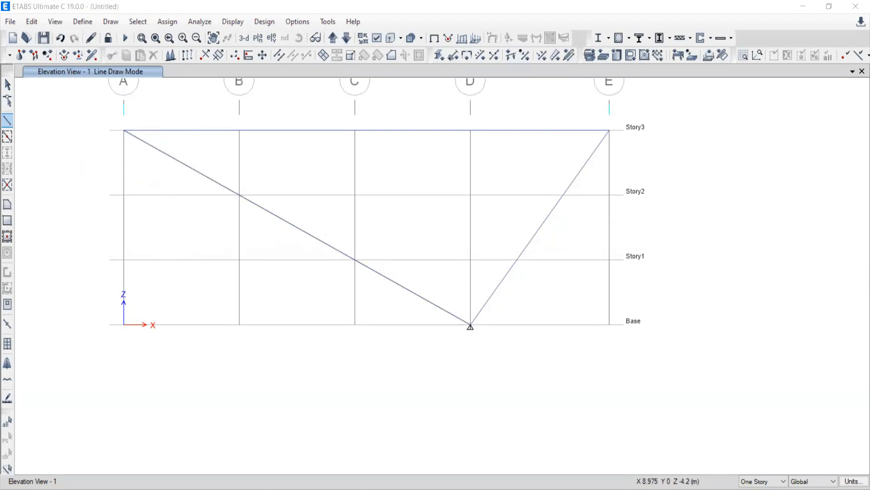
Check the truss figure in the PDF and draw vertical members at grid B from Story3 to Story2 and at grid C from Story3 to Story1
key("alt+Tab")
key("alt+Tab")
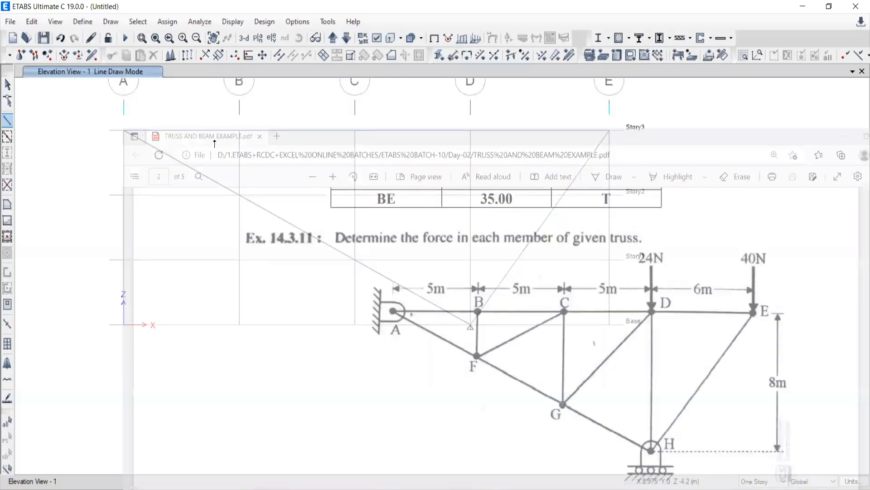
left_click(243, 147)
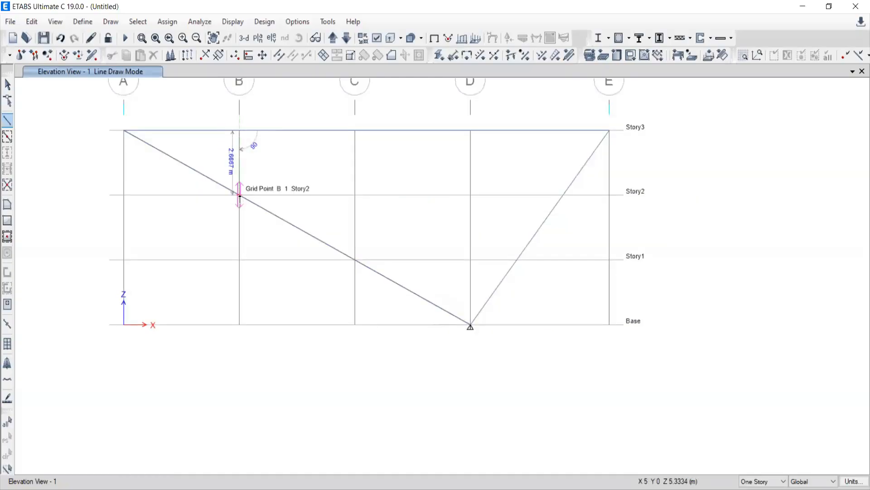
left_click(239, 196)
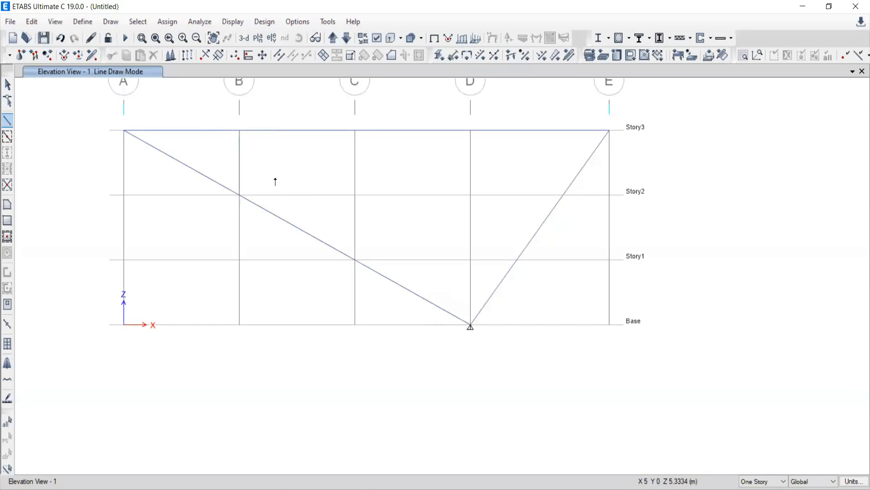
right_click(271, 156)
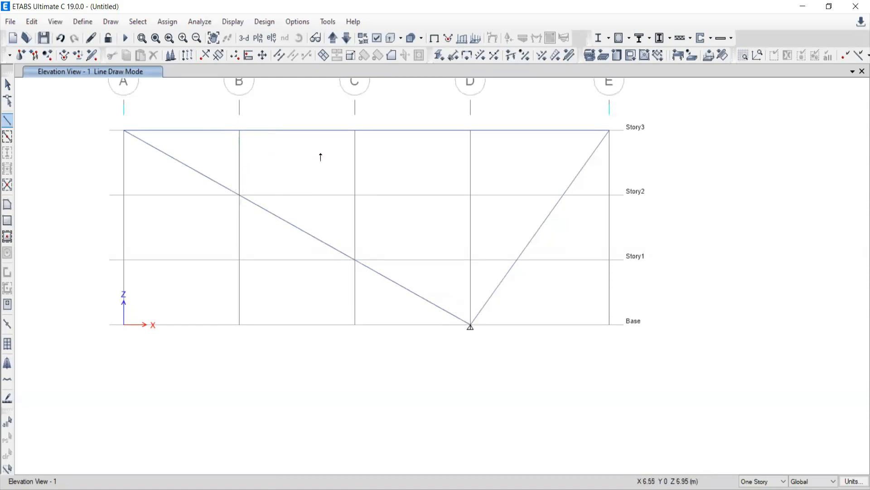
left_click(355, 132)
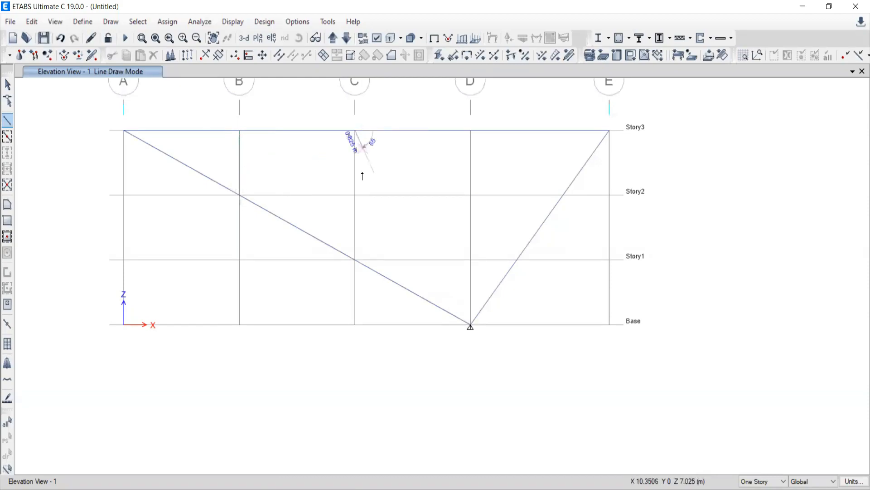
left_click(355, 261)
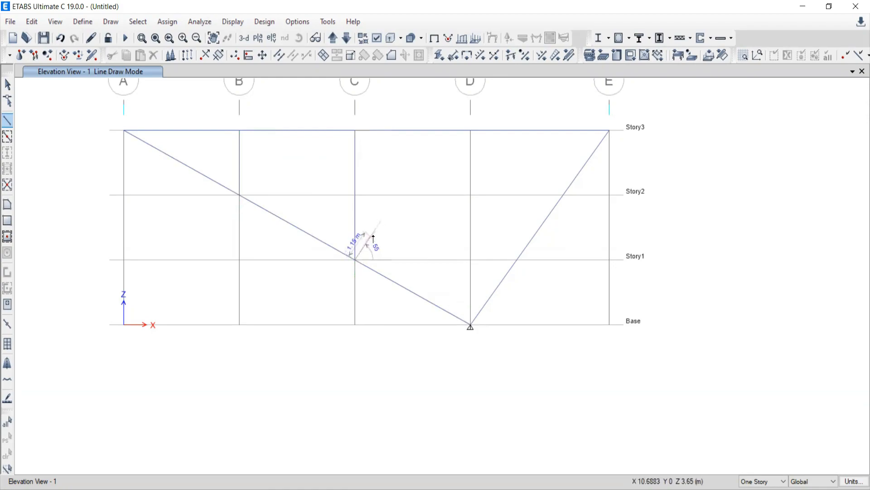
right_click(374, 238)
Following the PDF figure, draw diagonal members from grid B at Story2 to grid C at Story3 and from grid C at Story1 to grid D at Story3
key("alt+Tab")
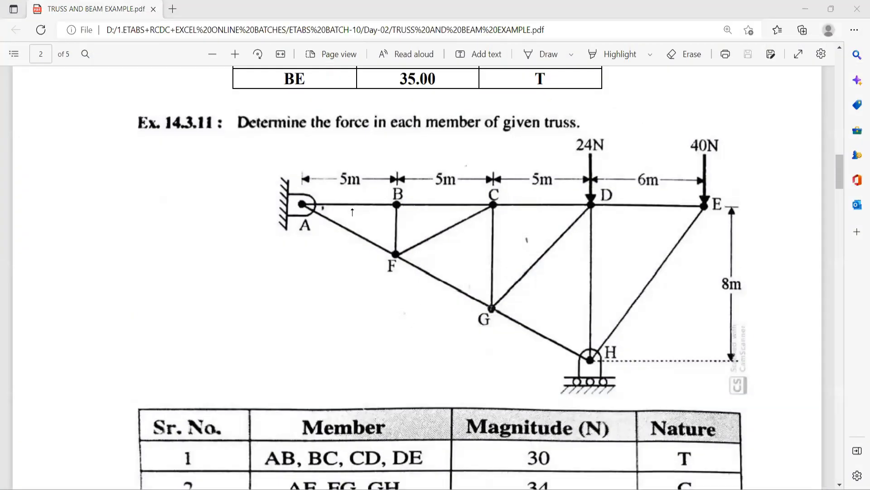
key("alt+Tab")
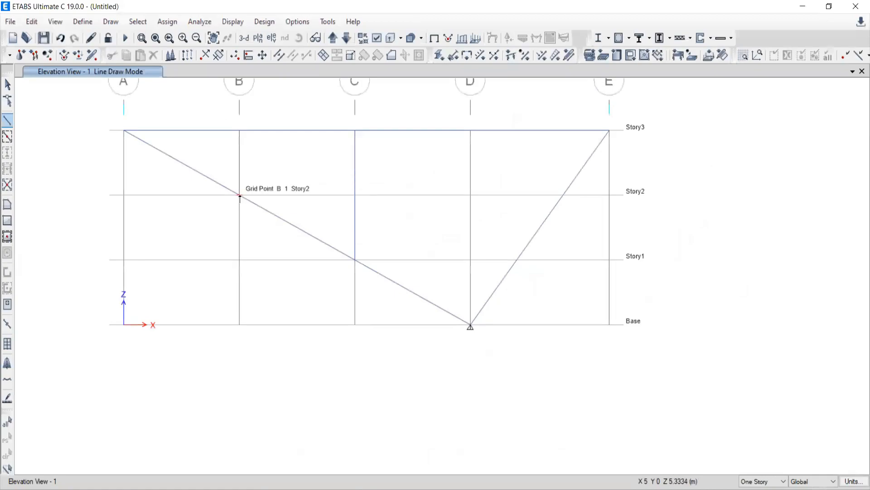
left_click(239, 195)
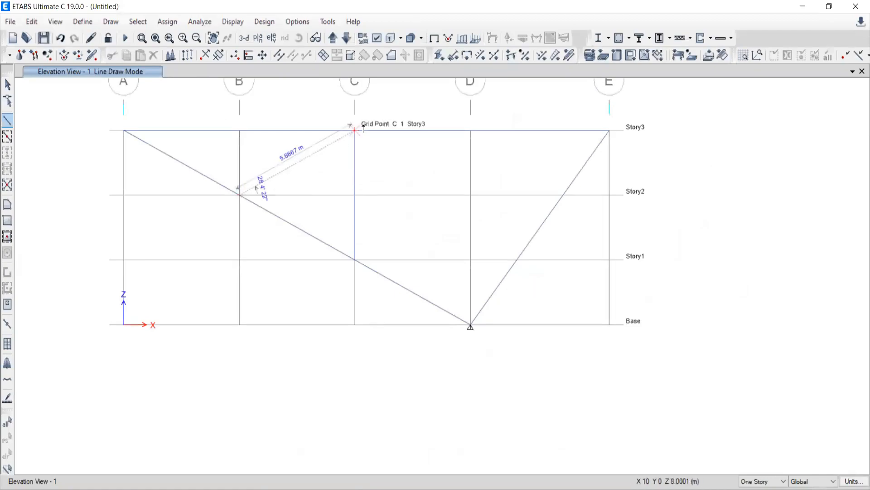
left_click(354, 131)
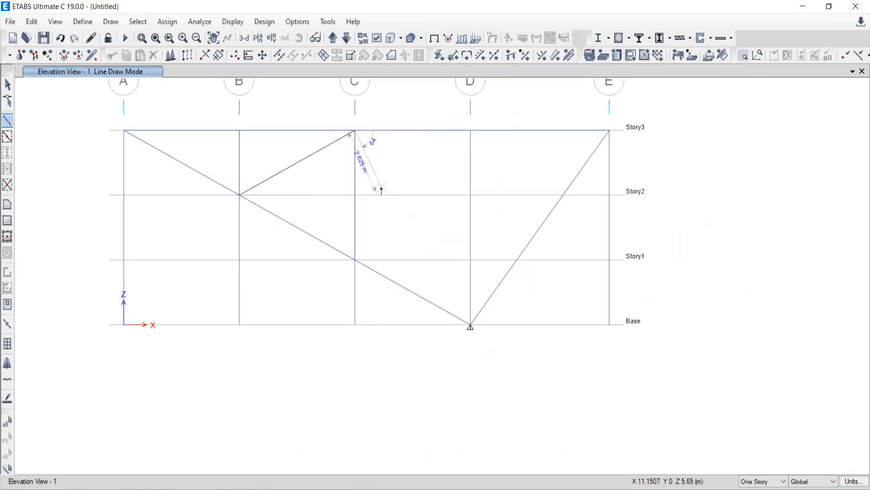
key("Escape")
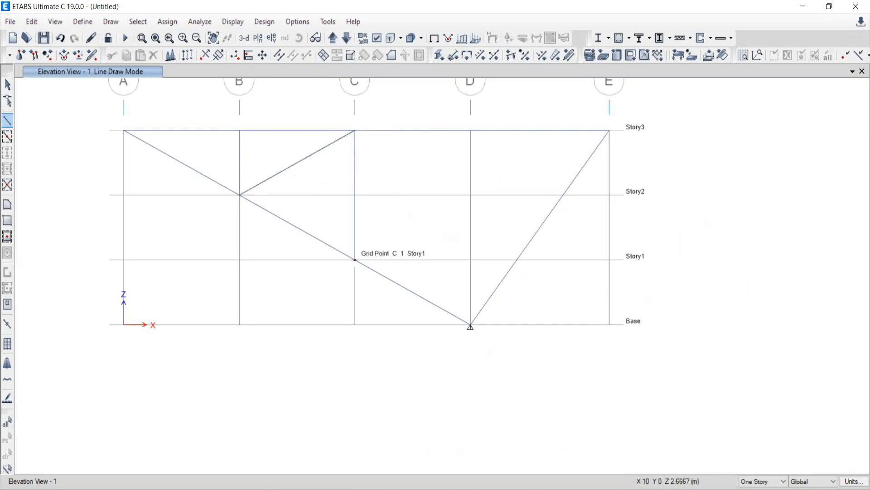
left_click(355, 260)
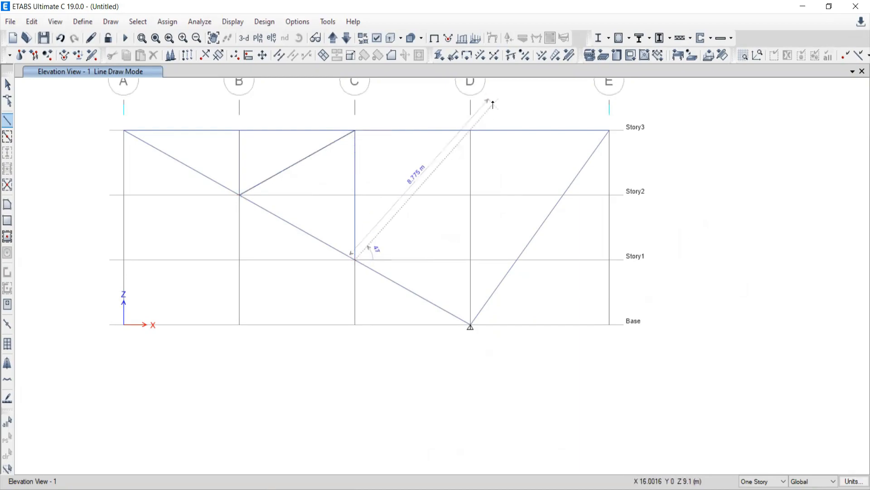
left_click(470, 131)
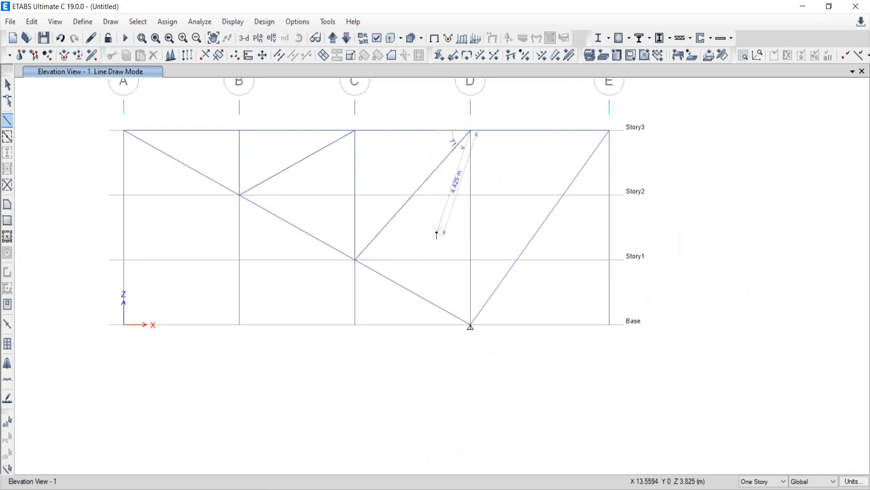
key("Escape")
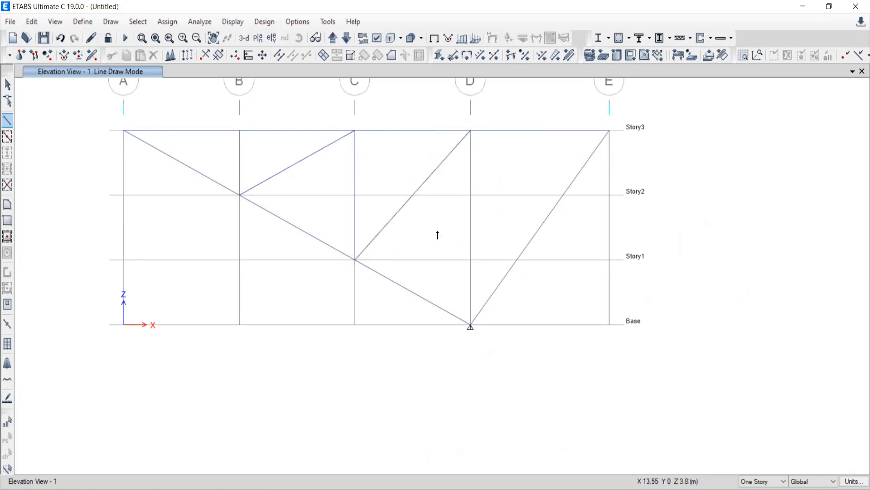
Draw the vertical member at grid D from Story3 to Base, compare the truss with the PDF figure and end line drawing
left_click(471, 131)
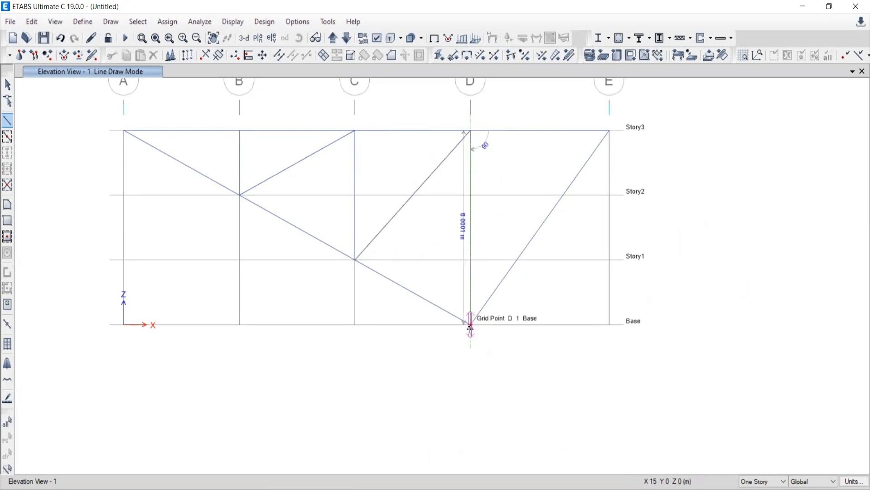
left_click(471, 325)
key("Escape")
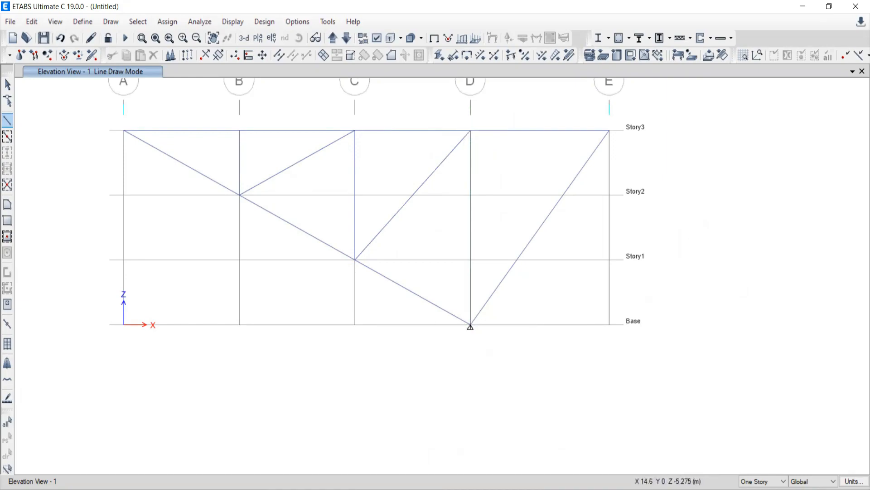
key("alt+Tab")
key("alt+Tab")
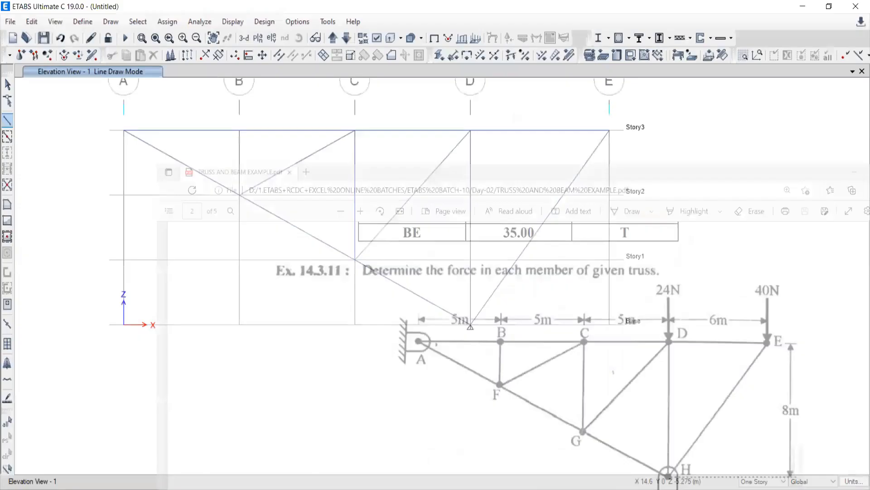
left_click(7, 85)
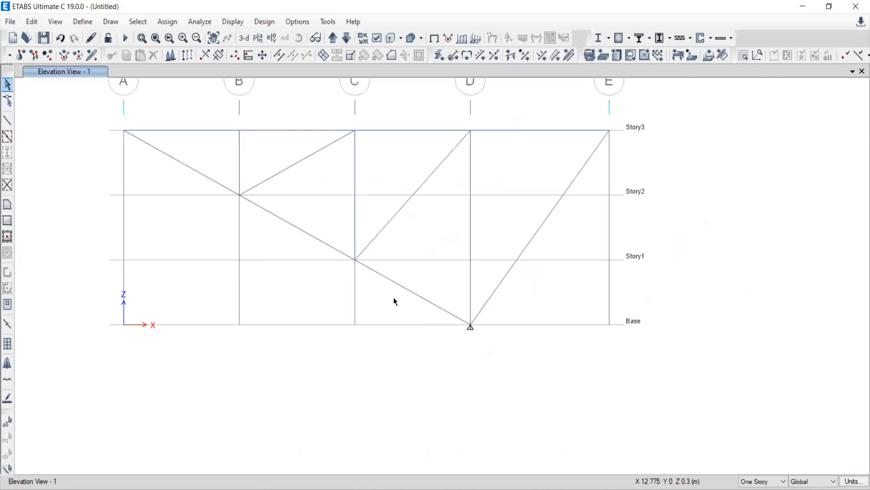
Change the G1 grid system's colour to a lighter grey with RGB values 168, 168, 168
middle_click_drag(313, 261, 379, 315)
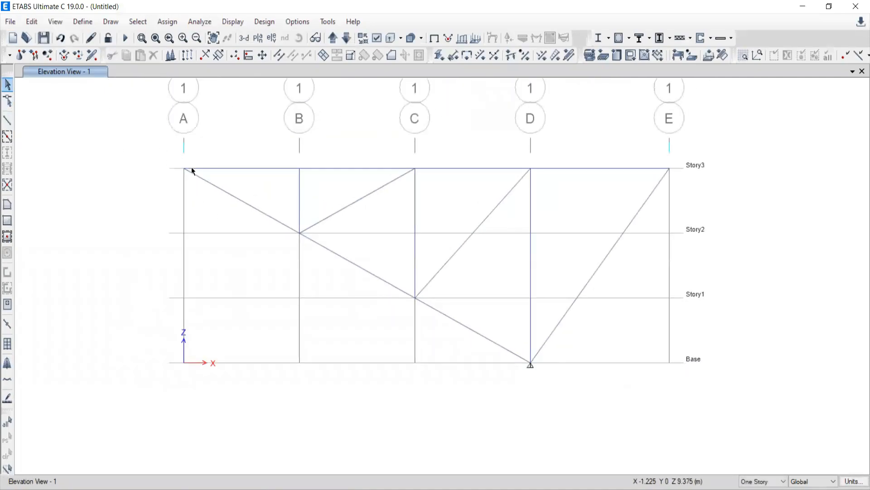
left_click_drag(155, 136, 133, 145)
middle_click_drag(493, 248, 446, 254)
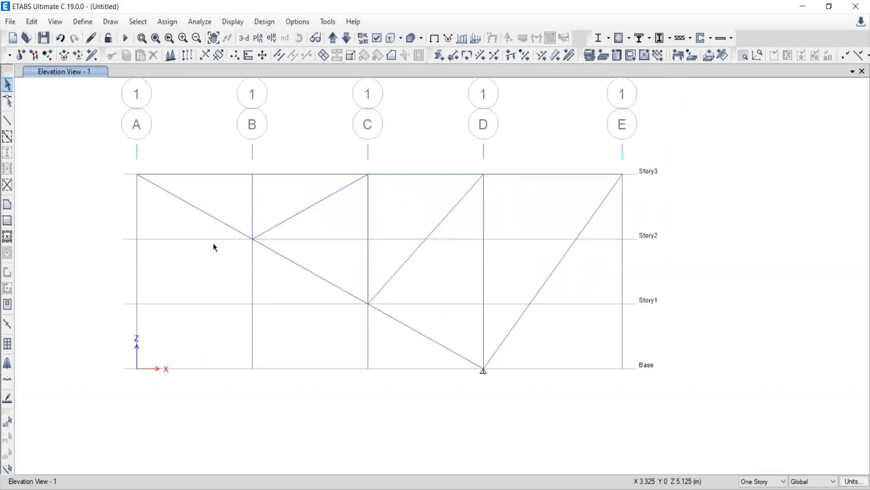
left_click(31, 22)
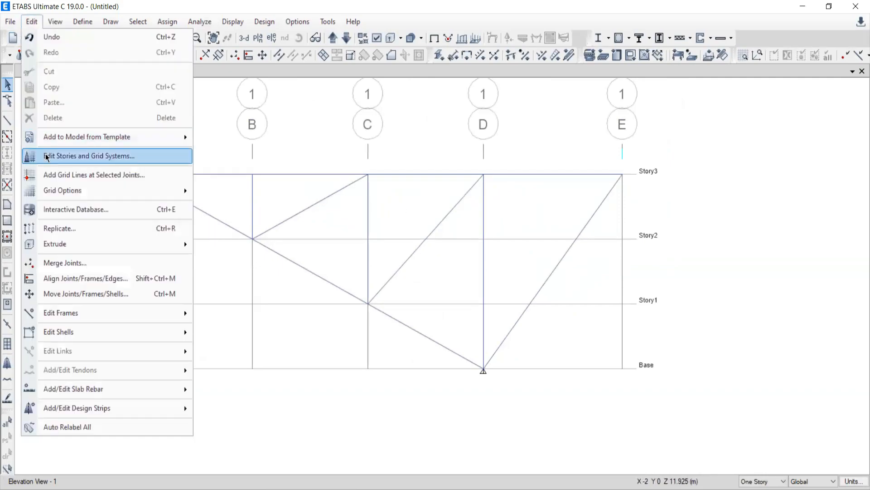
left_click(46, 160)
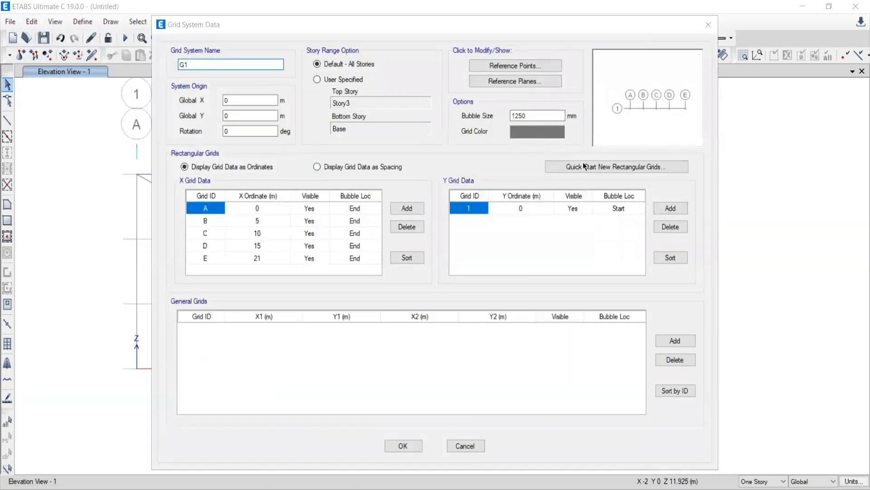
left_click(563, 132)
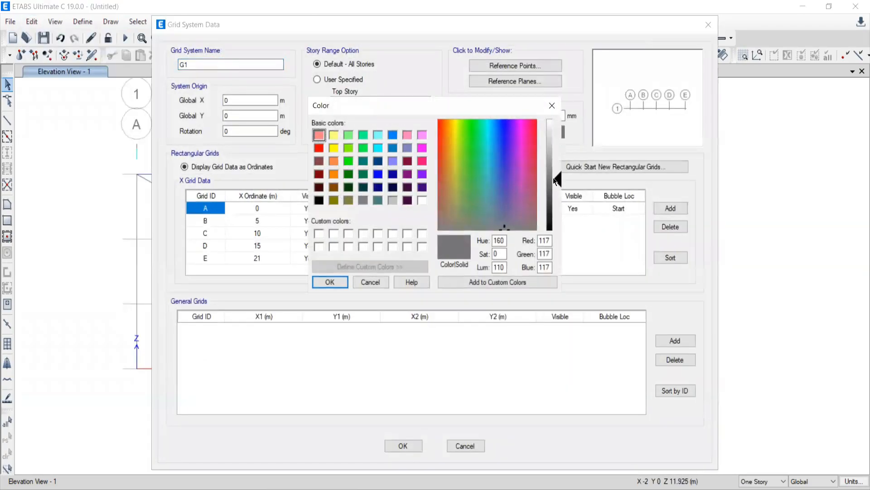
left_click(556, 157)
left_click(328, 284)
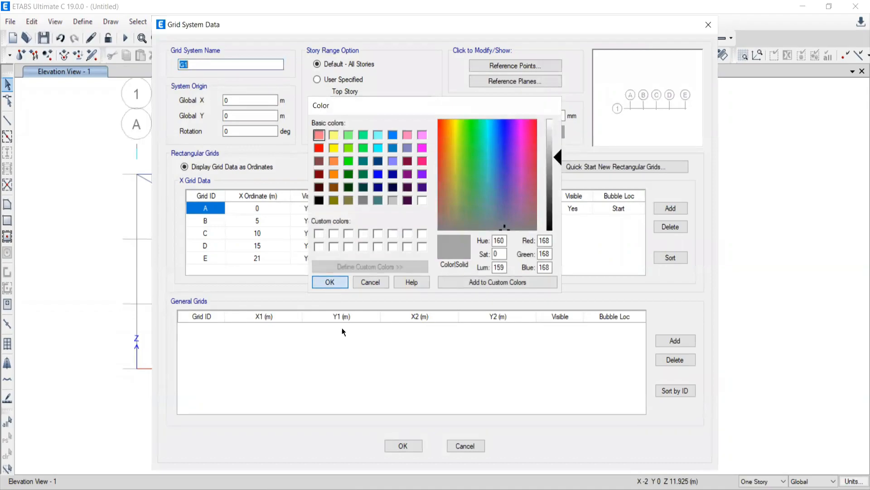
left_click(403, 445)
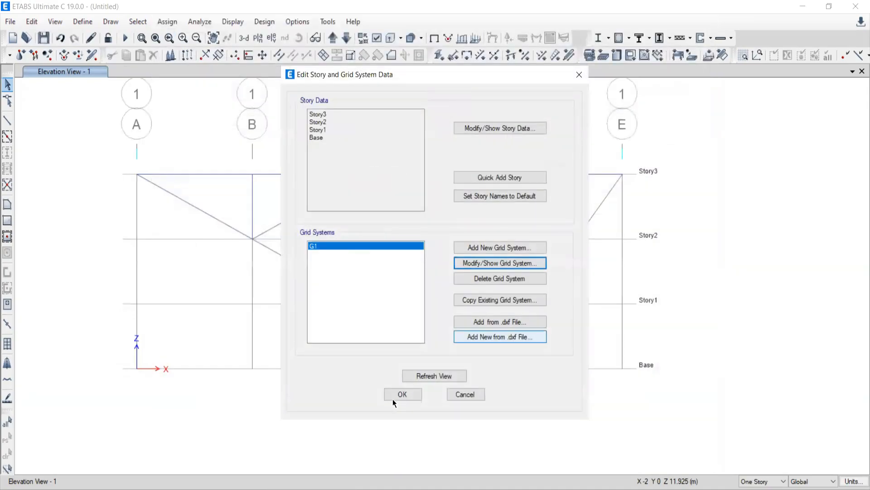
left_click(392, 398)
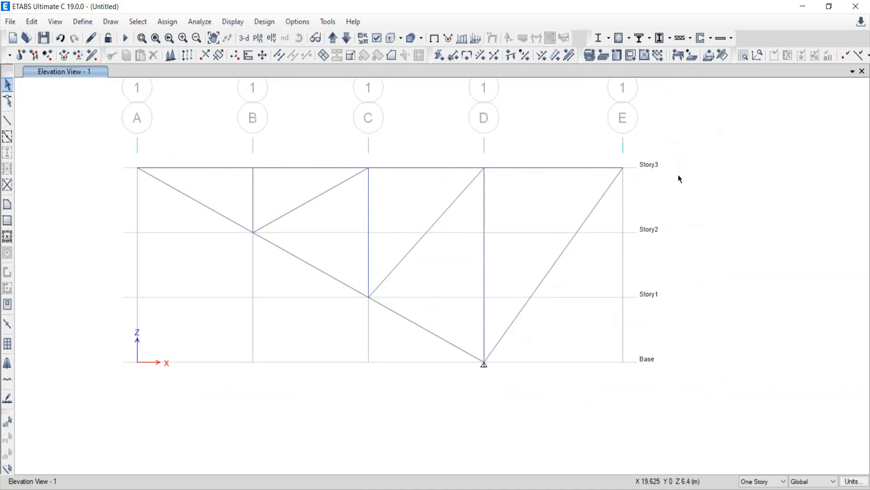
Toggle the grid system's visibility off and back on to view the truss with and without grid lines
right_click(667, 153)
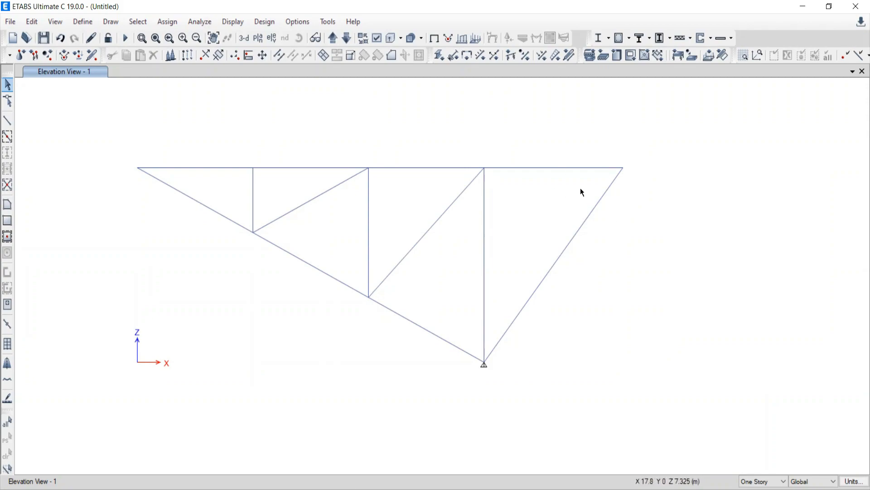
right_click(665, 163)
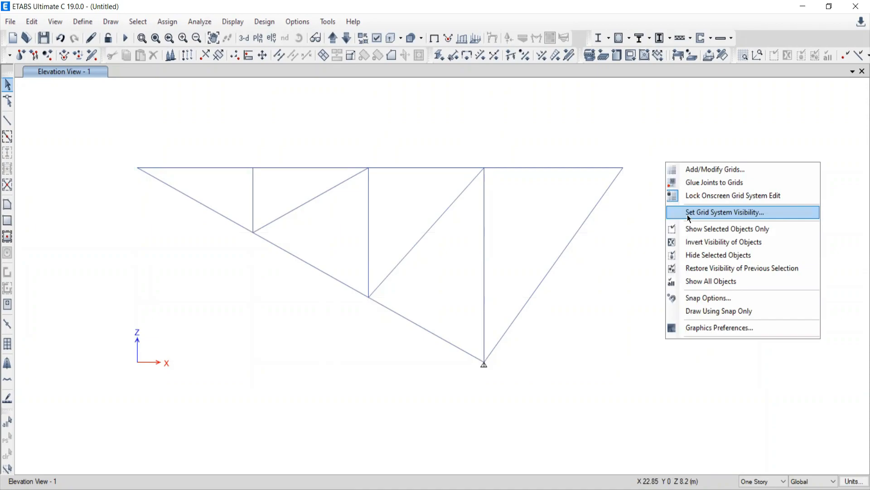
left_click(688, 213)
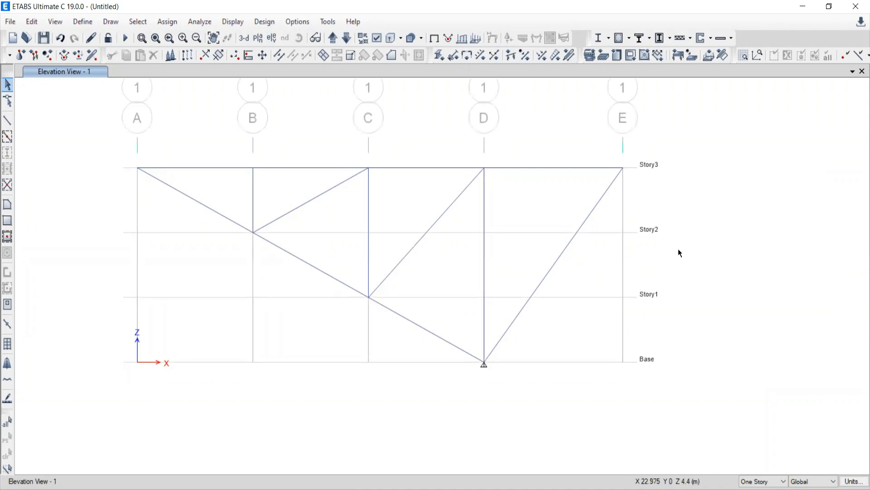
right_click(706, 179)
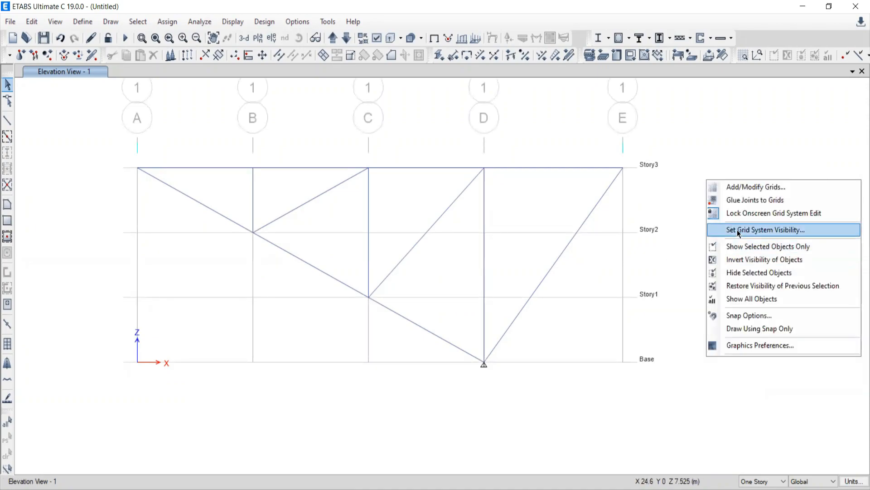
left_click(737, 229)
right_click(716, 206)
left_click(740, 254)
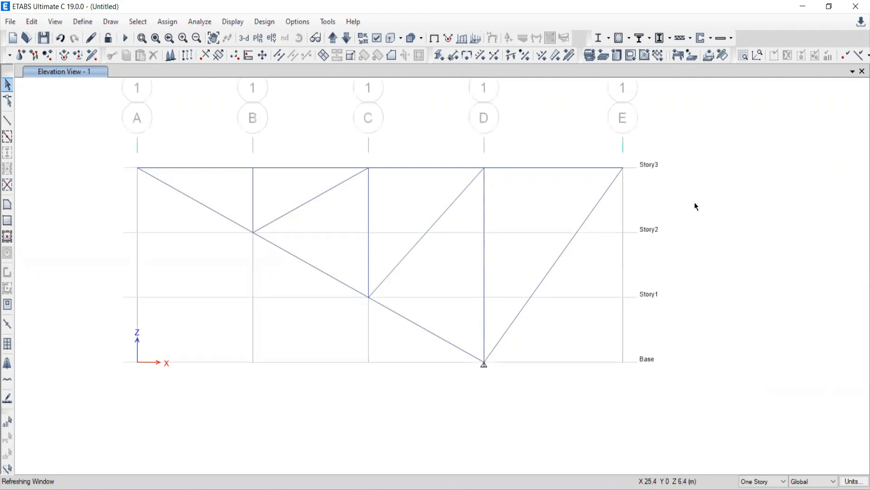
right_click(695, 202)
left_click(719, 250)
right_click(701, 193)
left_click(720, 252)
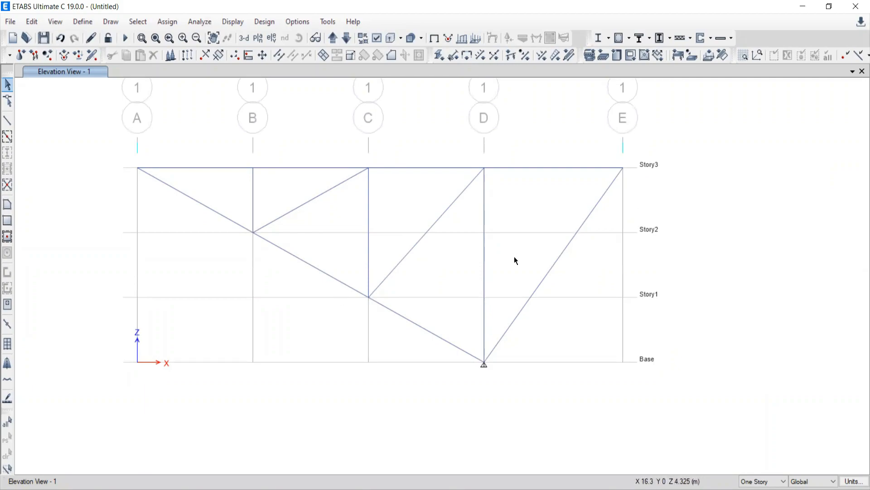
Check the truss supports in the PDF example, and assign a roller restraint with only Translation Z to the joint at grid D, Base
middle_click_drag(203, 276, 253, 297)
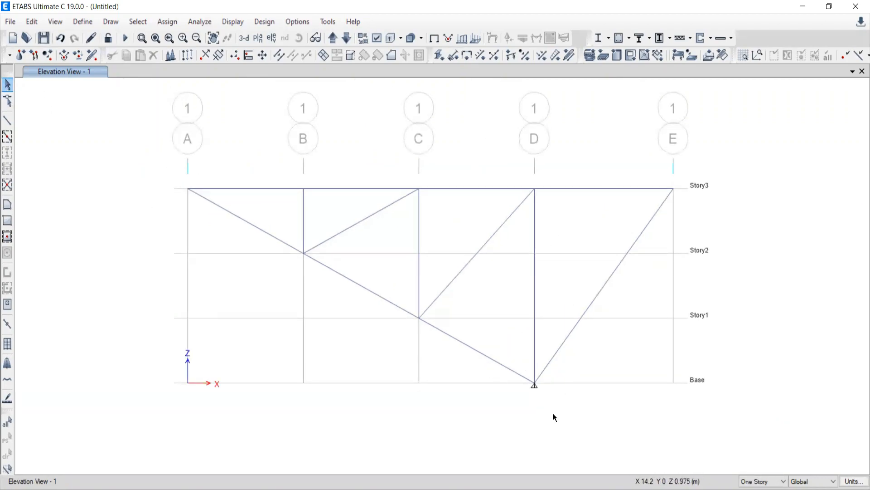
key("alt+Tab")
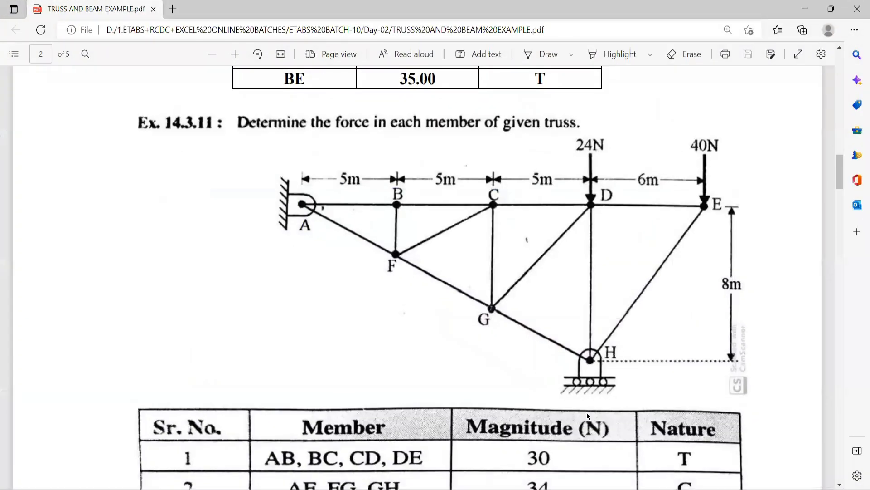
key("alt+Tab")
left_click_drag(503, 346, 535, 391)
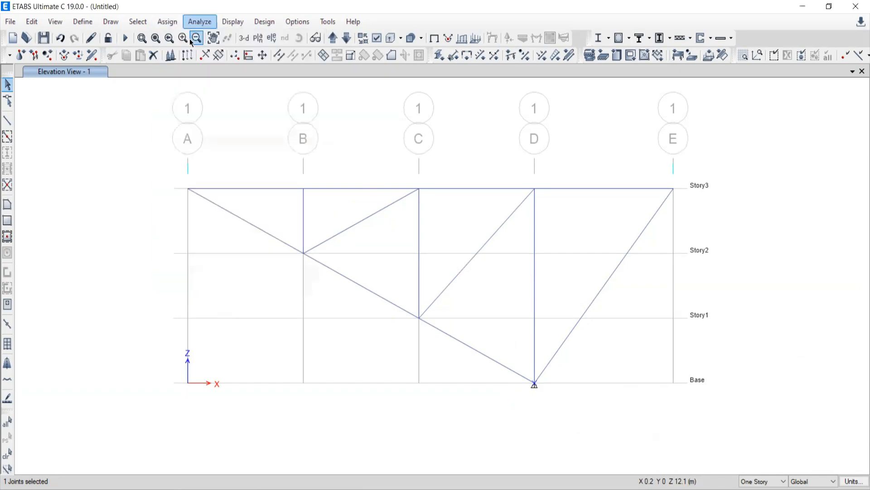
left_click(167, 21)
mouse_move(186, 37)
left_click(360, 41)
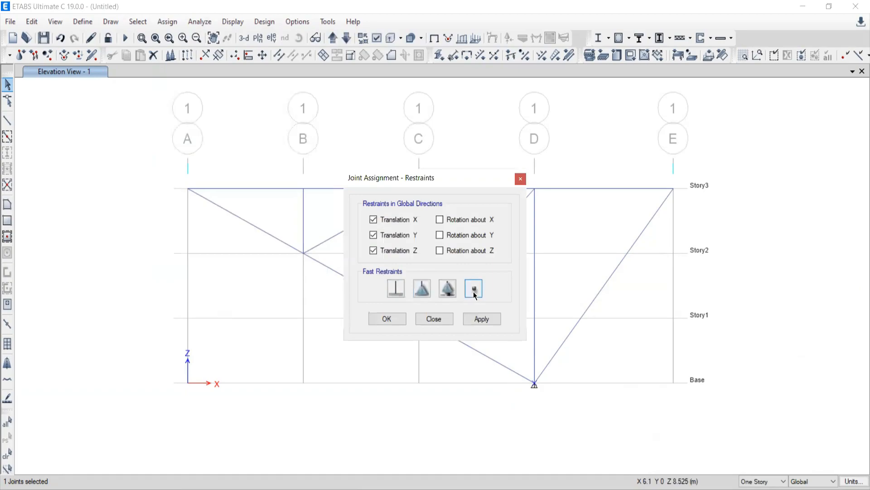
left_click(473, 291)
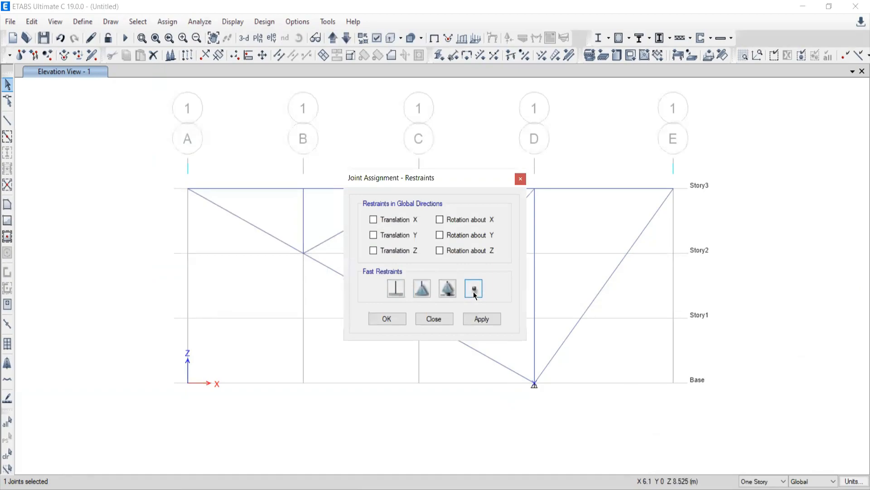
left_click(449, 290)
left_click_drag(409, 172, 348, 115)
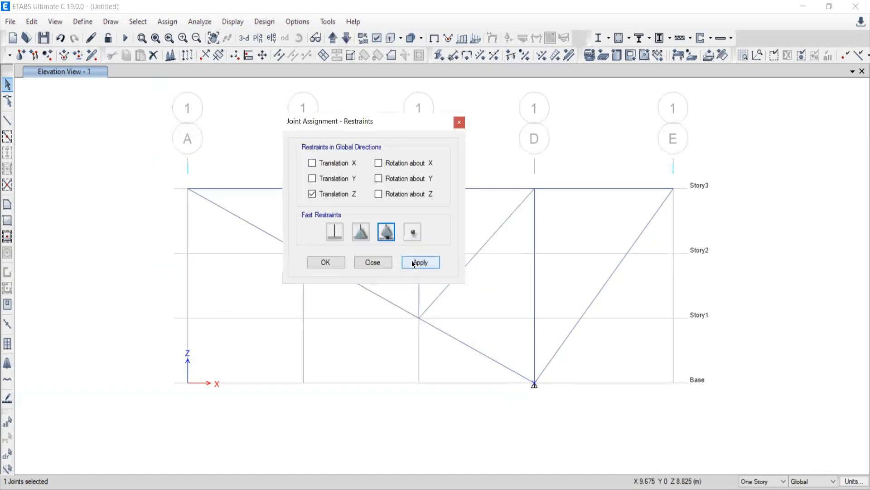
left_click(413, 262)
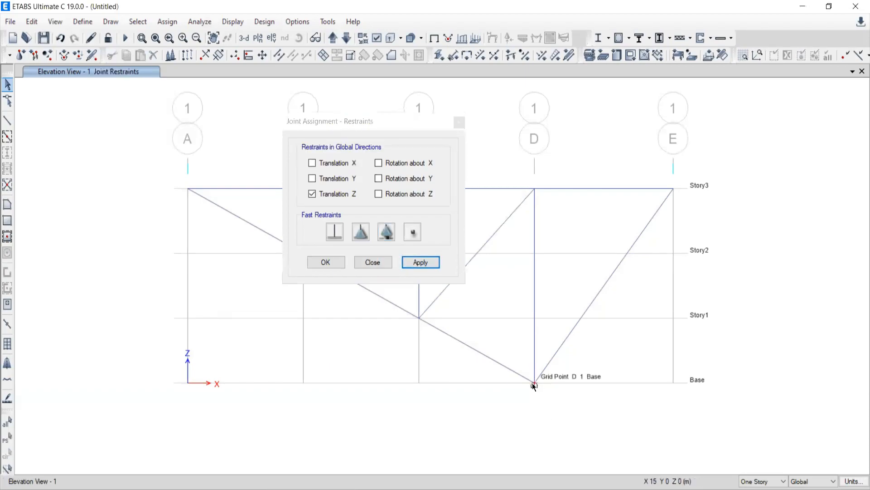
Assign a pinned restraint fixing Translation X, Y and Z to the truss joint at grid A, Story3
left_click_drag(156, 156, 218, 238)
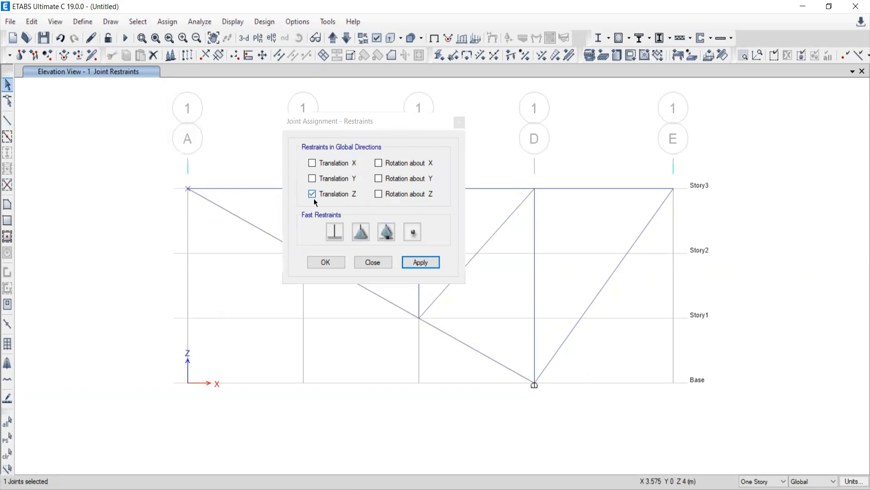
left_click(359, 236)
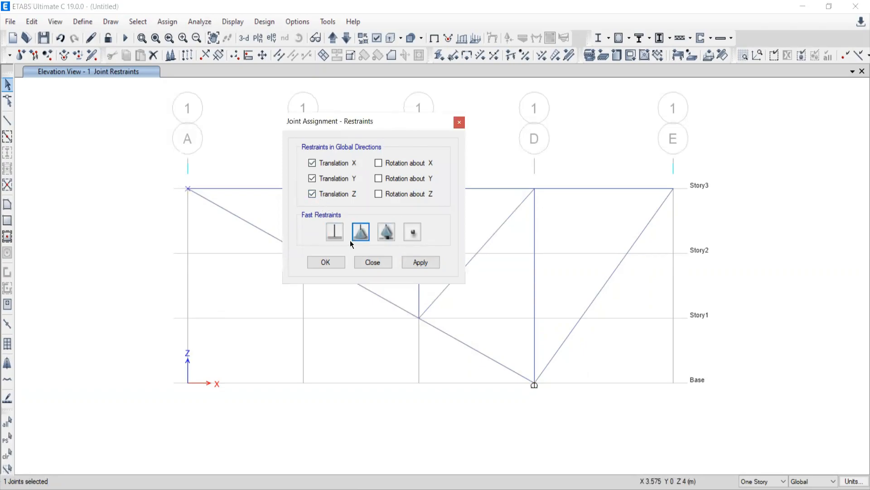
left_click(416, 264)
left_click(367, 263)
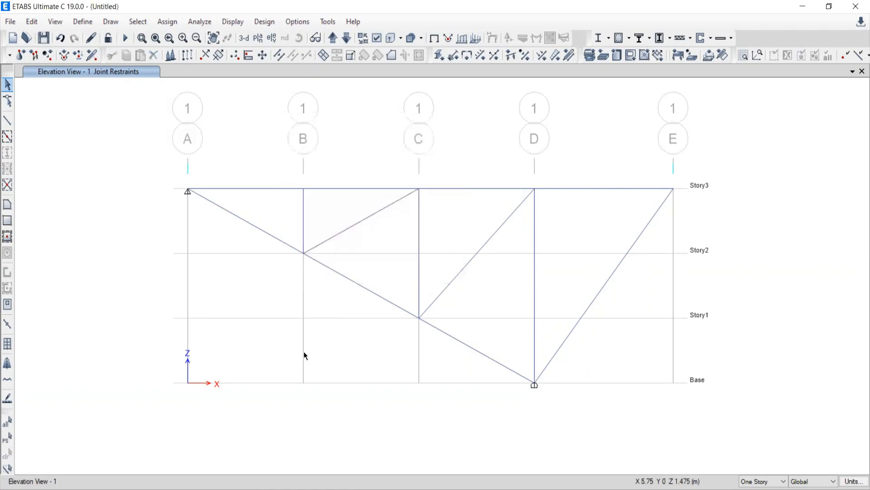
Run the model check with all joint, frame, shell and other checks plus the trim-or-extend fix selected, and dismiss the report
middle_click_drag(378, 308, 296, 267)
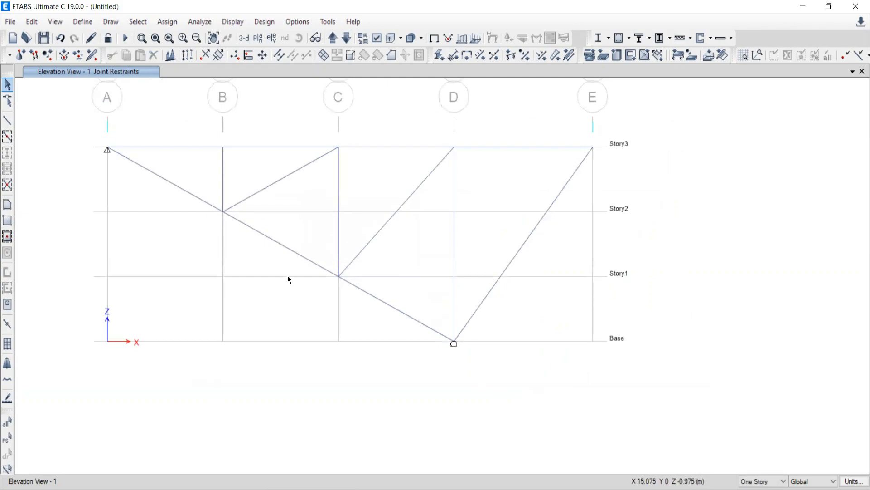
middle_click_drag(234, 251, 287, 278)
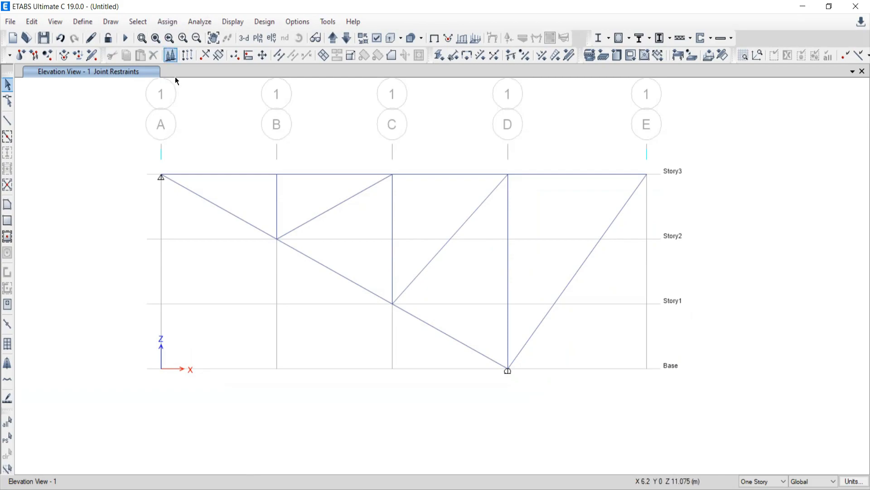
left_click(197, 22)
left_click(222, 35)
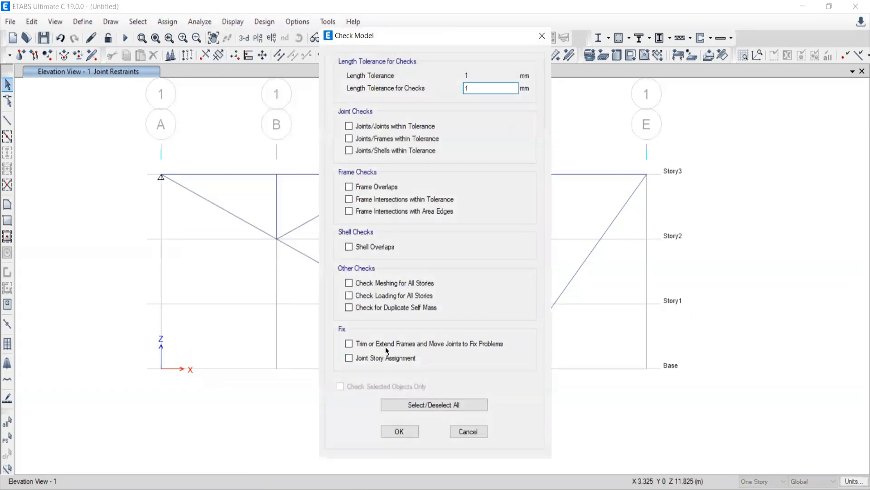
left_click(398, 403)
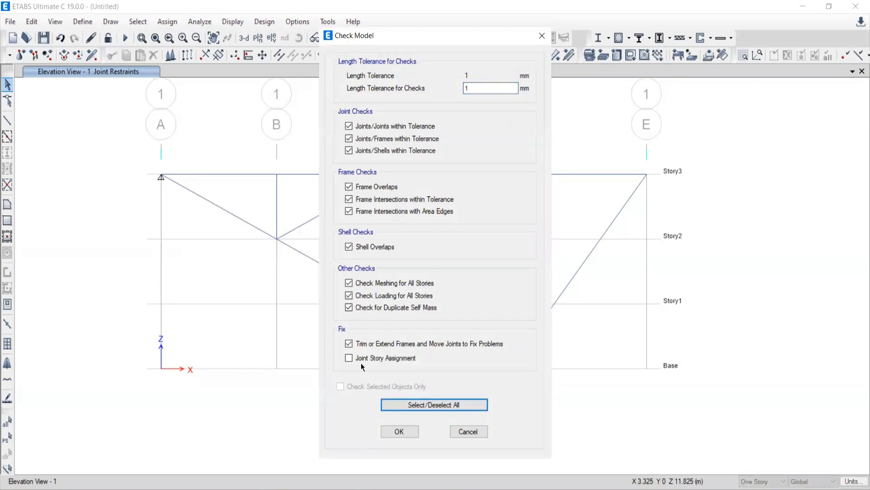
left_click_drag(406, 30, 39, 5)
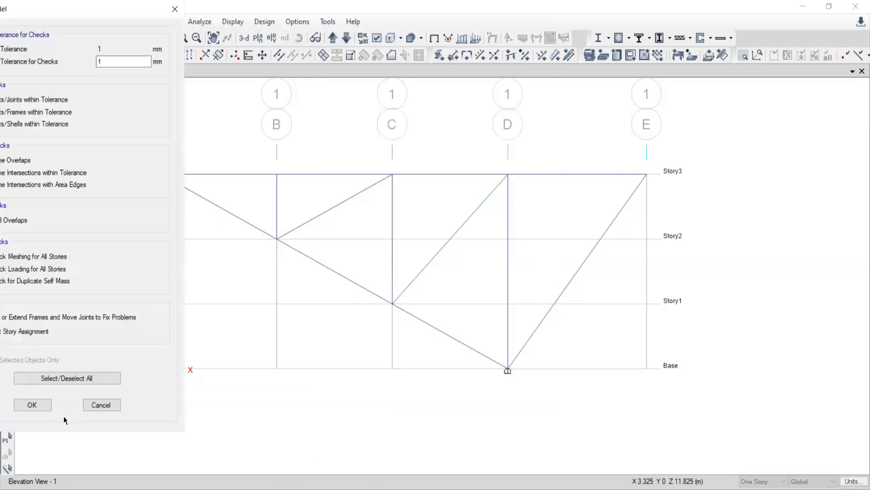
left_click(32, 404)
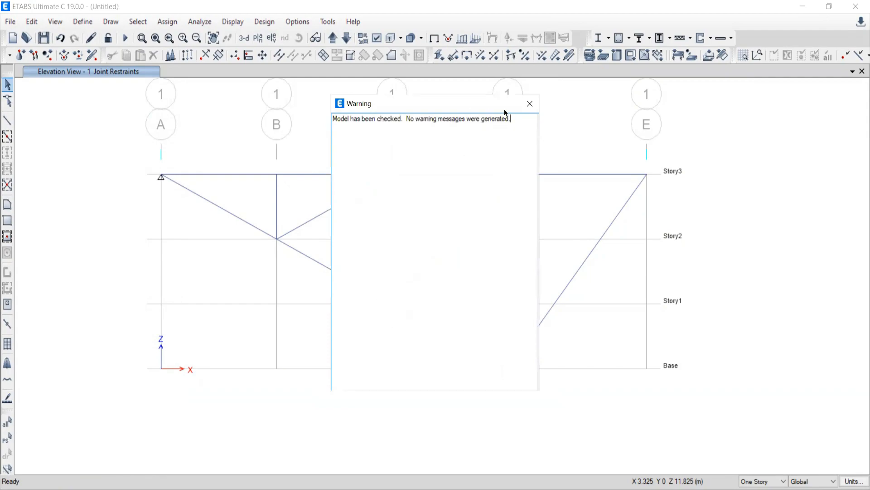
left_click(530, 104)
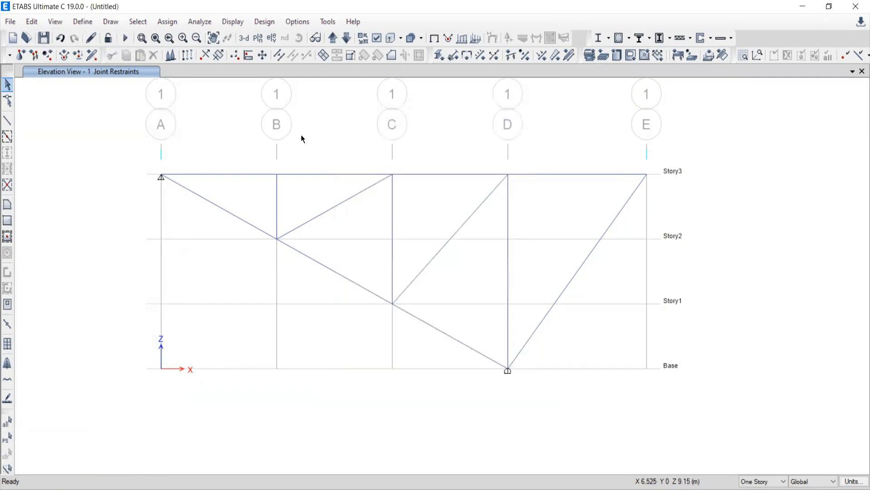
Apply a Live joint force of -0.024 kN in Global Z to the joint at grid D, Story3, replacing existing loads
middle_click_drag(317, 241, 261, 228)
key("alt+Tab")
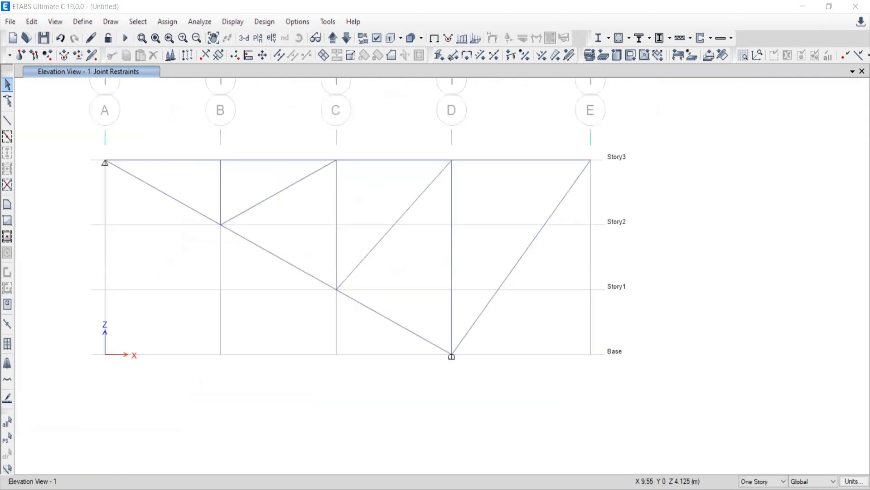
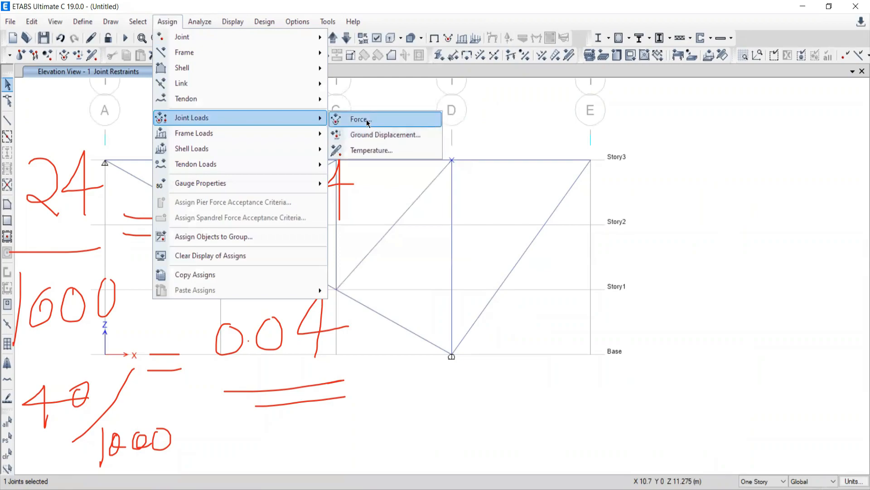
left_click(164, 71)
left_click(147, 88)
left_click(112, 134)
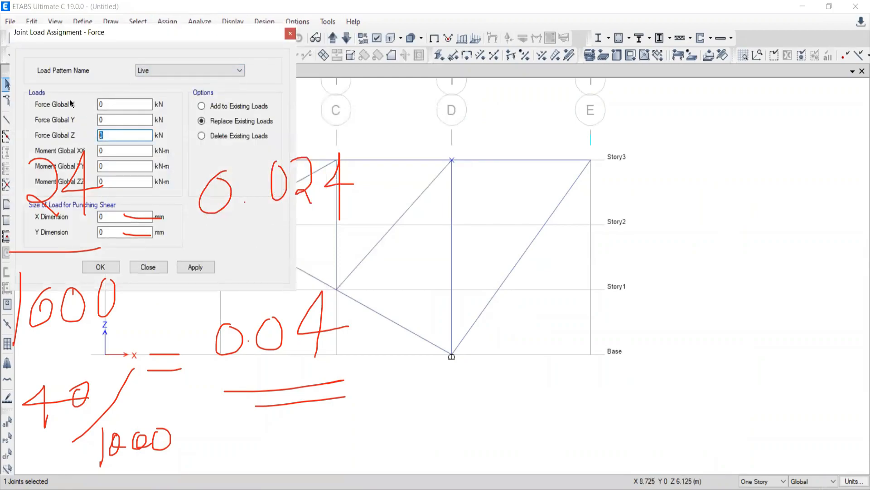
type("-0.24")
left_click(106, 135)
type("0.024")
left_click(180, 264)
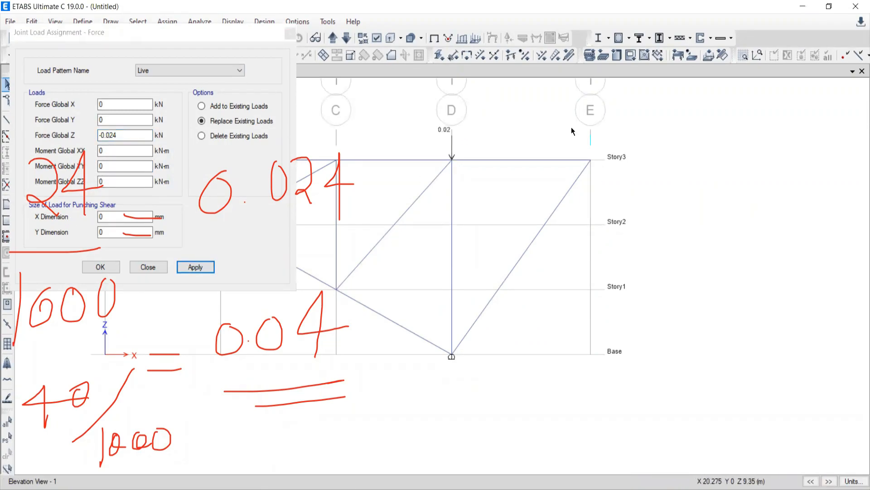
Apply a Live joint force of -0.04 kN in Global Z to the joint at grid E, Story3, and finish the load assignment
left_click(591, 162)
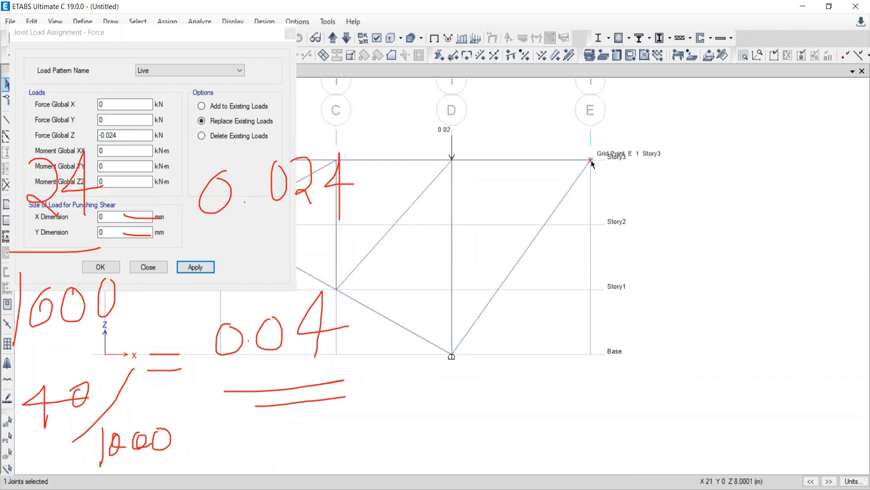
left_click(116, 132)
left_click_drag(116, 132, 110, 133)
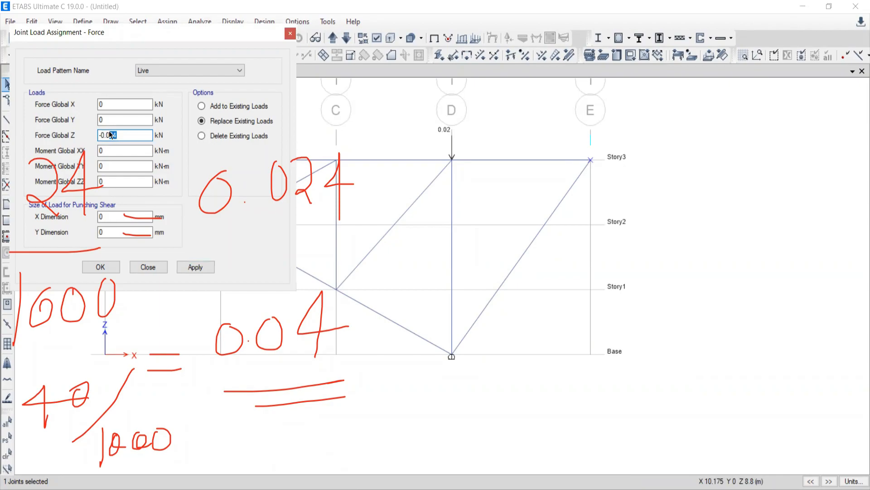
type("4")
left_click(193, 268)
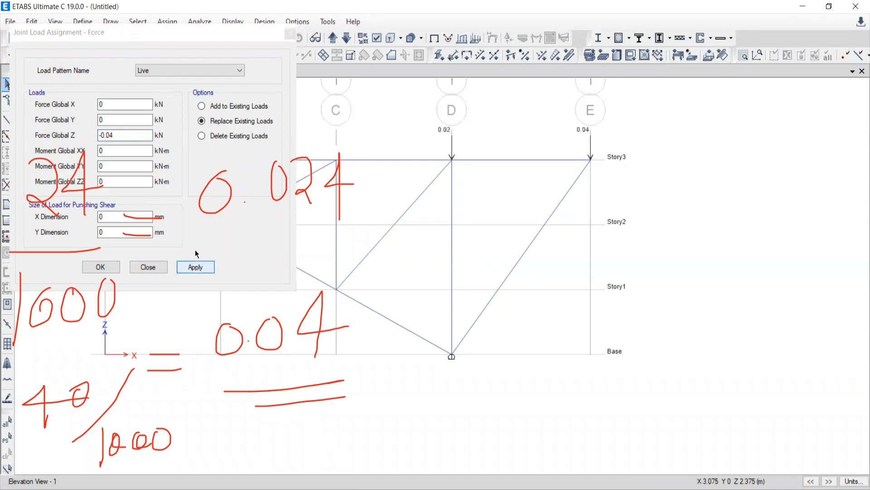
left_click(157, 266)
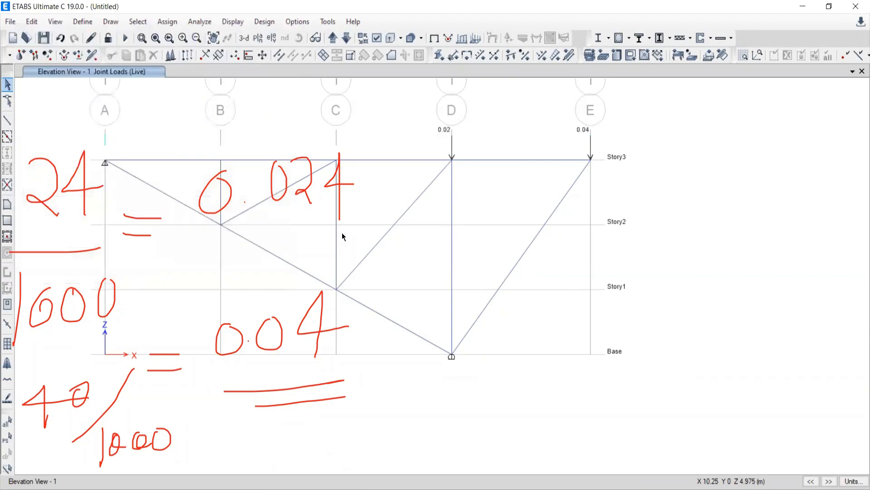
Compare the joint loads in the elevation view with the truss loads in the PDF example
middle_click_drag(294, 251, 476, 254)
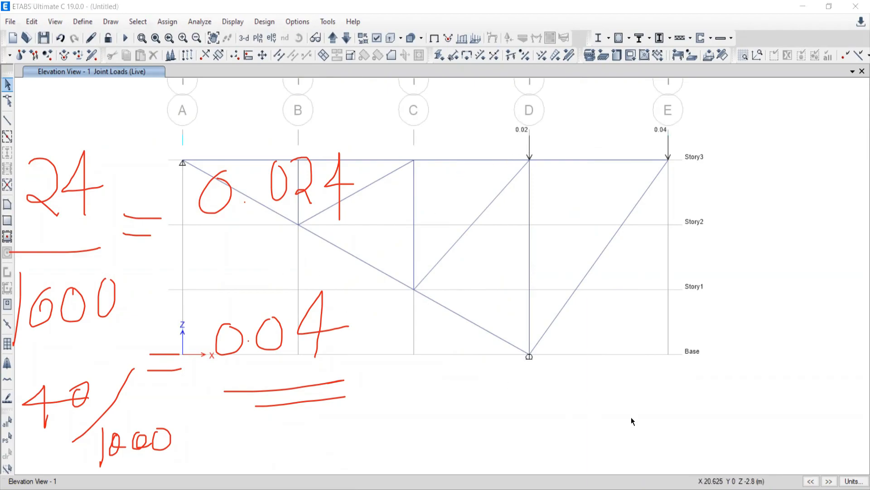
key("Escape")
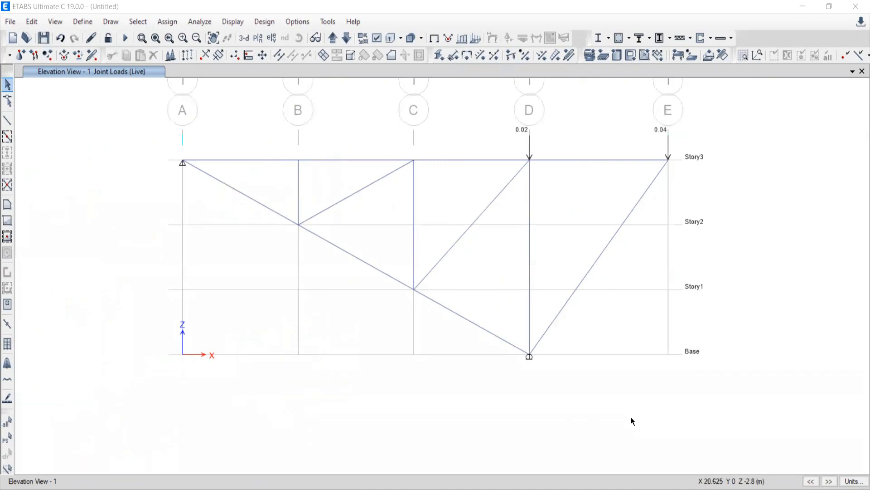
mouse_move(445, 253)
middle_mouse_down()
mouse_move(393, 294)
mouse_move(403, 281)
middle_mouse_up()
middle_click_drag(446, 244, 450, 257)
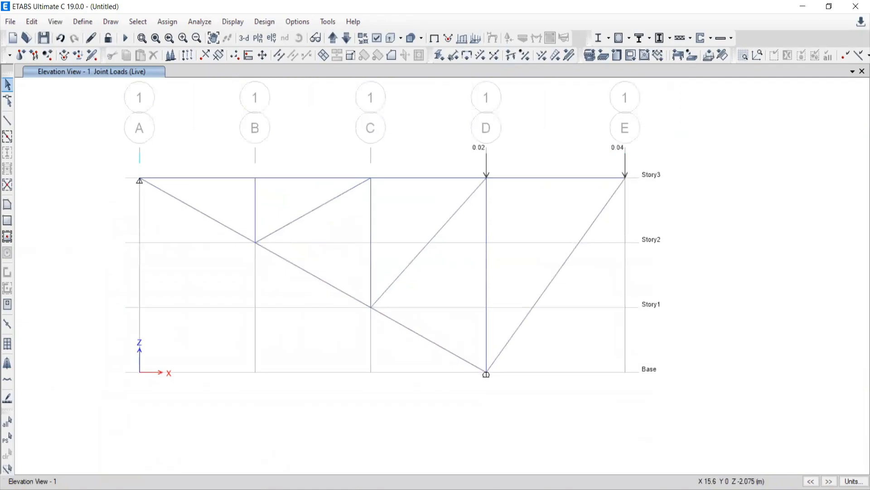
key("alt+Tab")
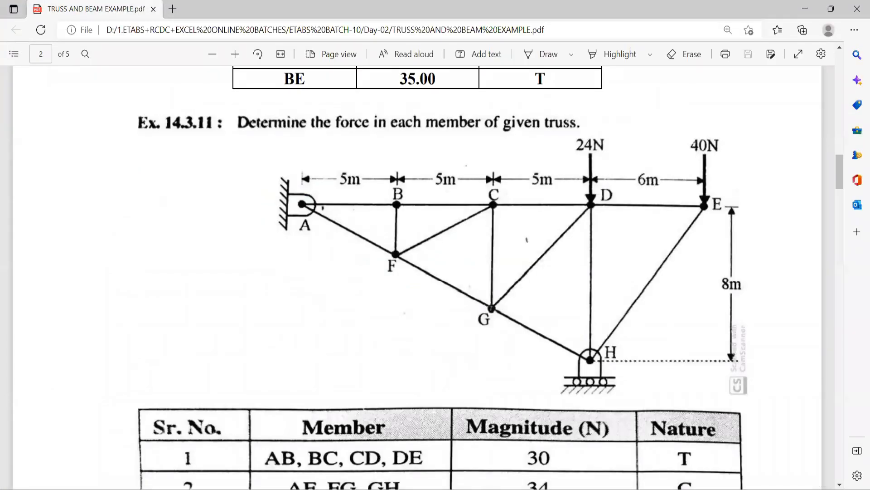
key("alt+Tab")
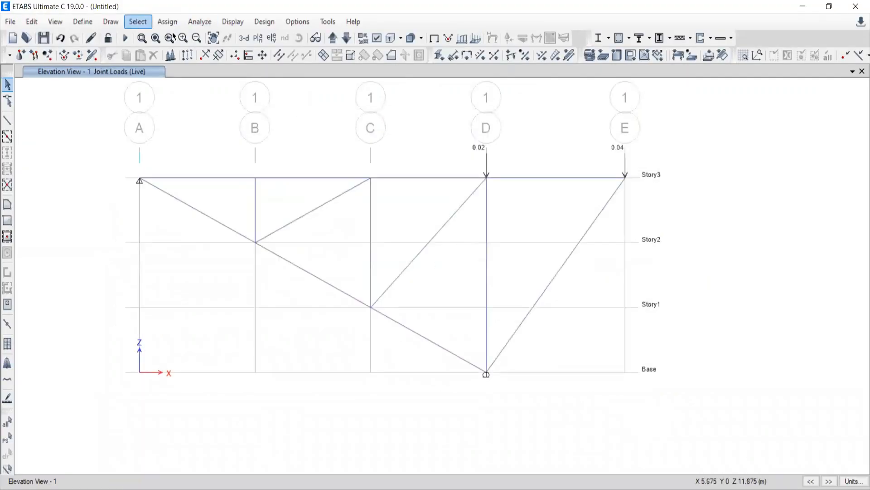
Run the analysis, saving the model as 6 in the DELETE folder, and dismiss the analysis messages
left_click(196, 23)
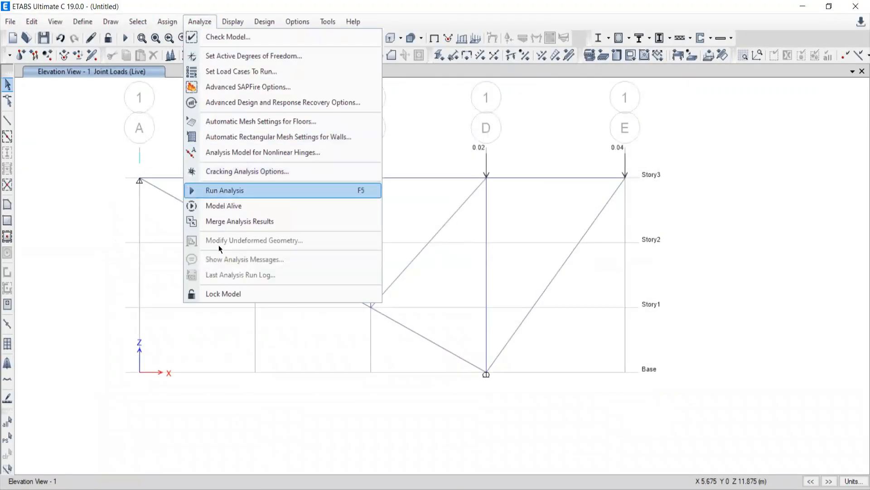
left_click(214, 192)
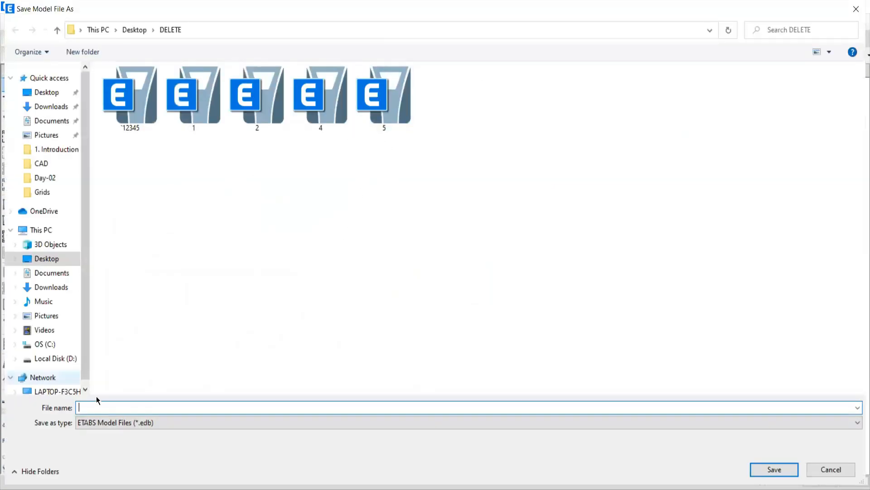
type("6")
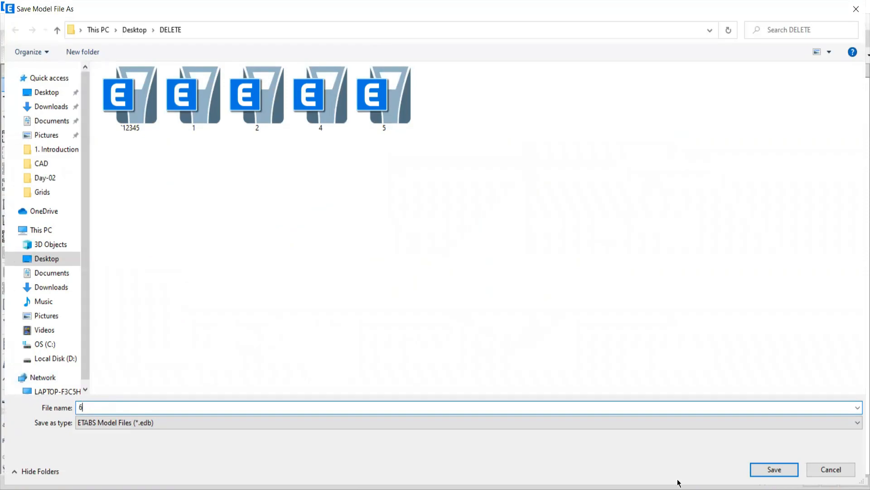
key("Return")
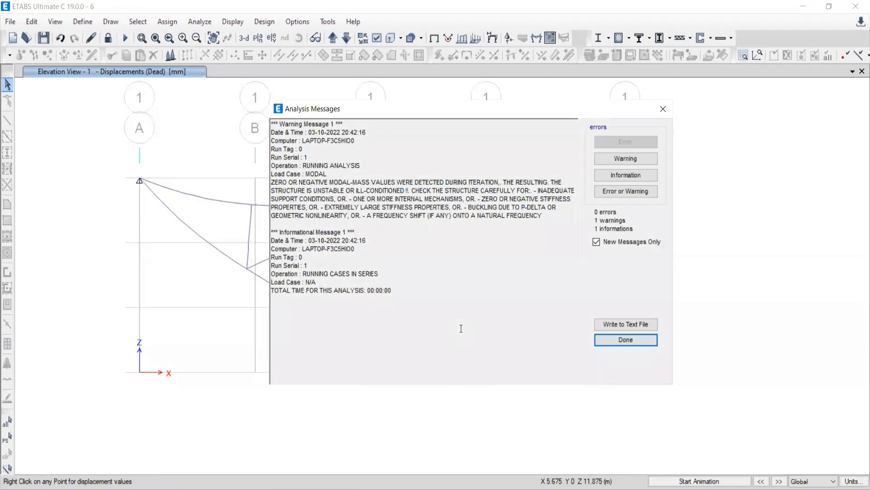
left_click(663, 109)
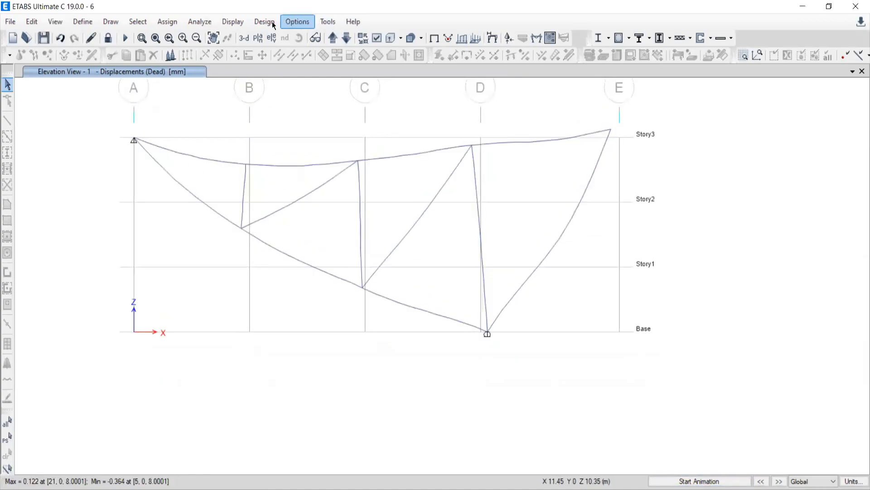
Play and stop the animation of the Dead load deformed shape, and inspect the displacements of the joint at grid D, Story3
left_click(698, 482)
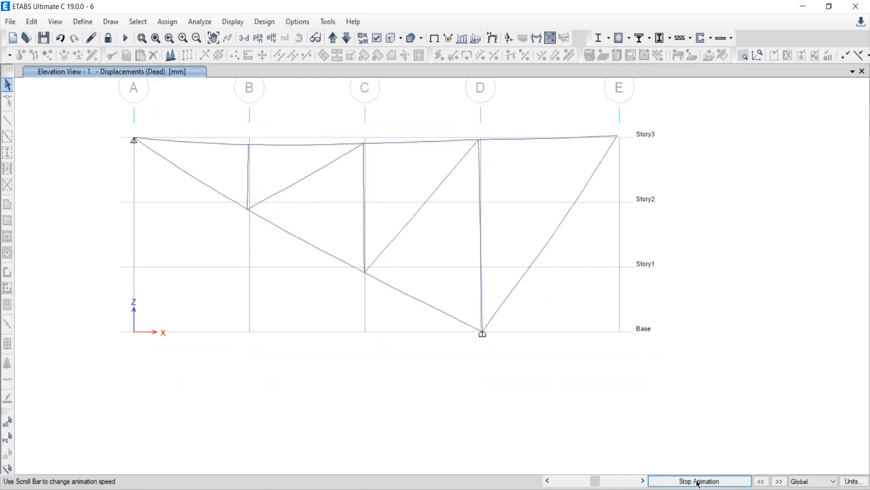
left_click(694, 483)
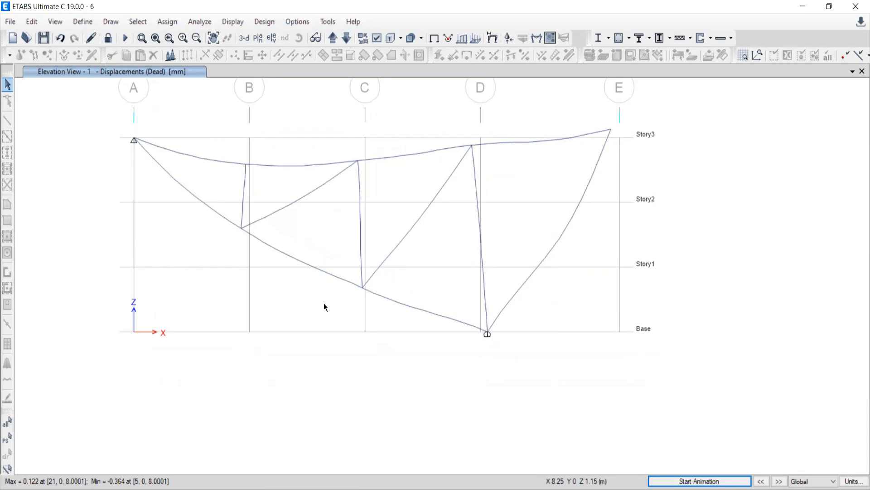
mouse_move(472, 150)
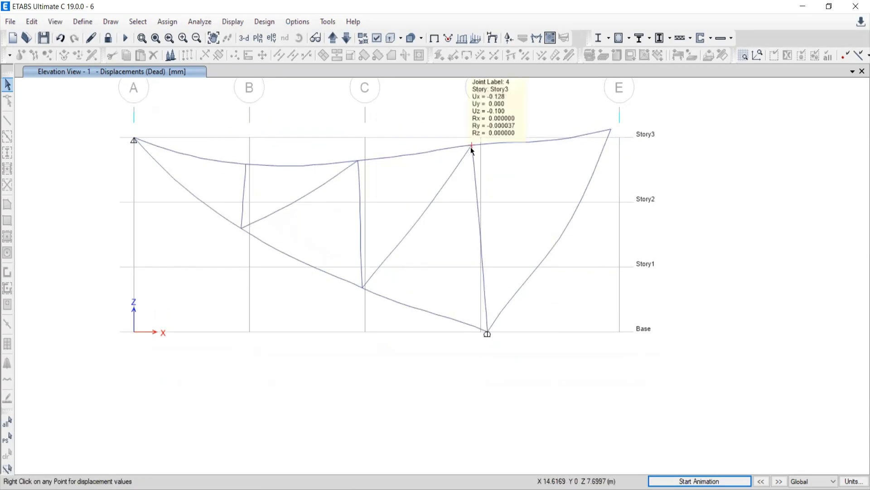
middle_click_drag(472, 148, 472, 260)
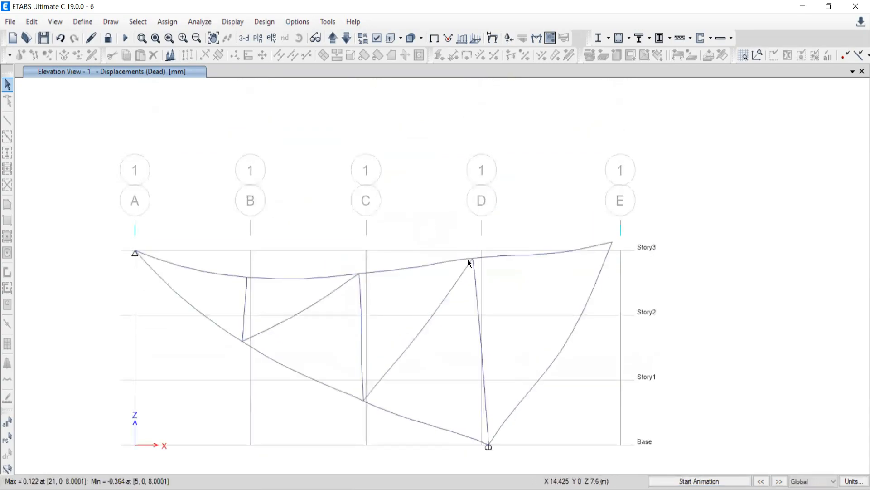
mouse_move(475, 262)
mouse_move(312, 488)
left_click(312, 455)
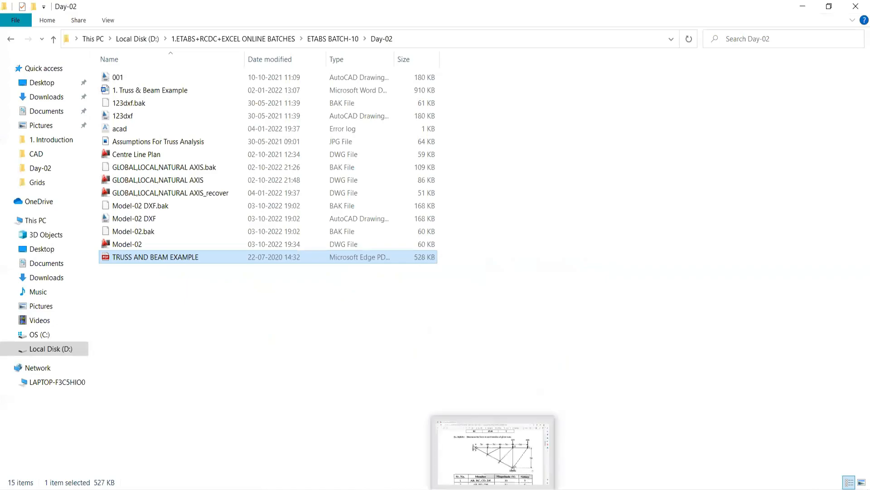
mouse_move(311, 488)
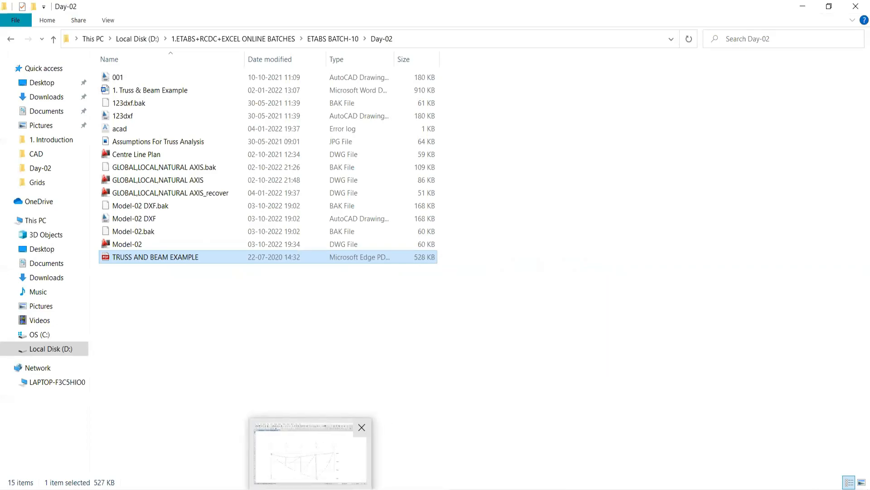
left_click(310, 456)
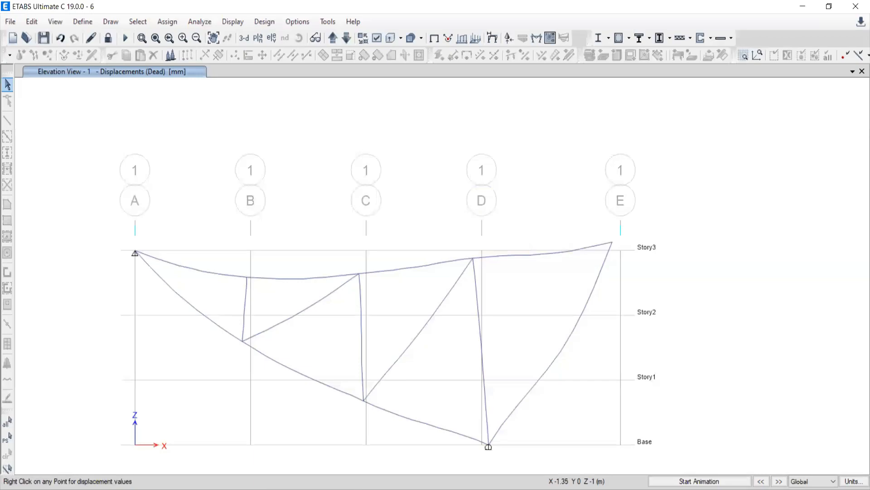
left_click(349, 488)
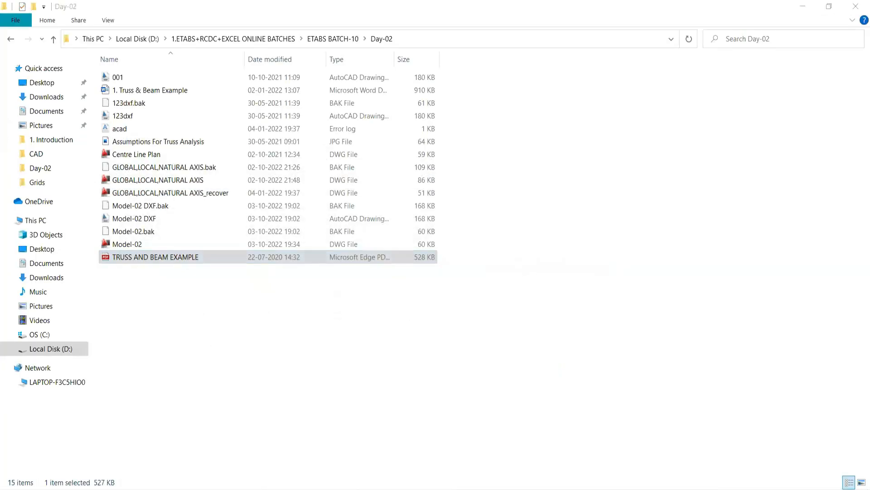
left_click(349, 488)
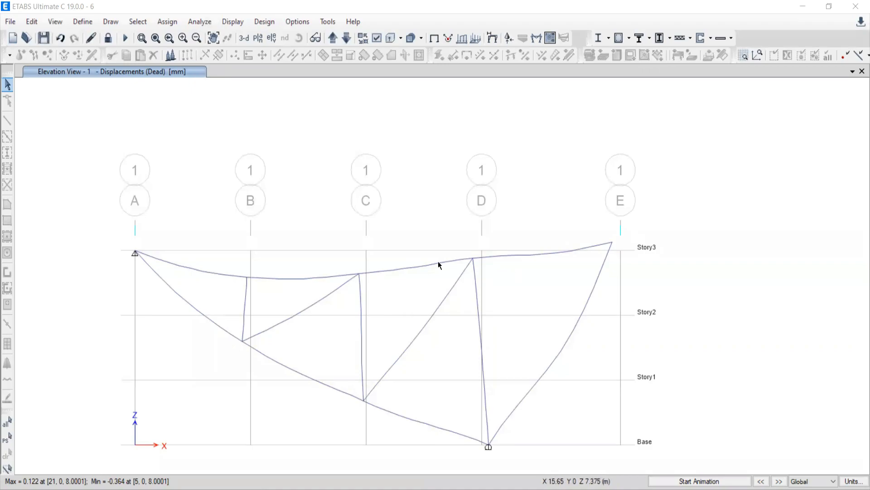
mouse_move(611, 244)
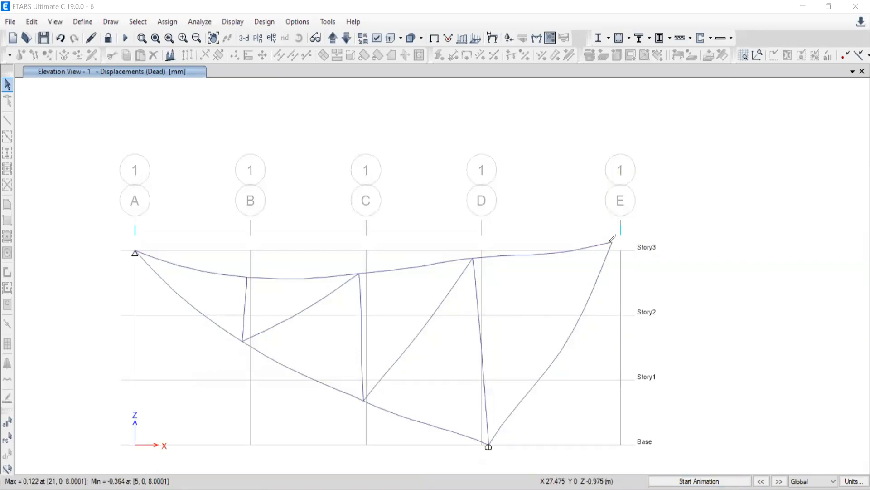
mouse_move(614, 236)
left_mouse_down()
mouse_move(617, 252)
mouse_move(620, 245)
left_mouse_up()
mouse_move(617, 243)
left_mouse_down()
mouse_move(674, 245)
mouse_move(647, 261)
left_mouse_up()
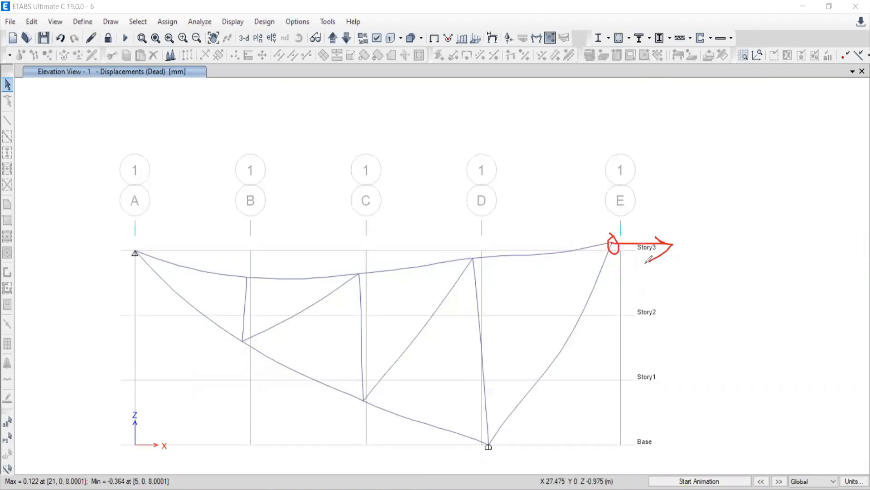
mouse_move(692, 240)
left_mouse_down()
mouse_move(685, 258)
mouse_move(693, 222)
mouse_move(690, 260)
mouse_move(681, 230)
left_mouse_up()
left_click_drag(697, 254, 708, 267)
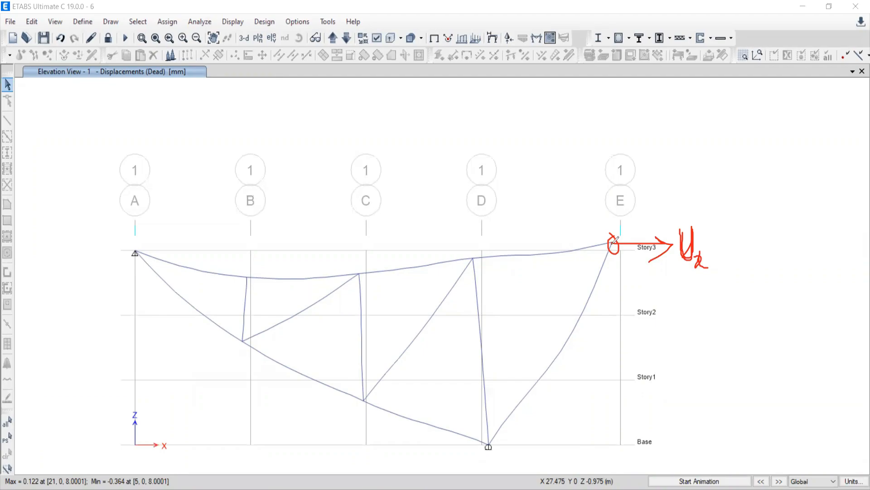
mouse_move(611, 241)
left_mouse_down()
mouse_move(541, 187)
mouse_move(556, 187)
left_mouse_up()
mouse_move(507, 175)
left_mouse_down()
mouse_move(514, 199)
mouse_move(524, 177)
mouse_move(531, 230)
left_mouse_up()
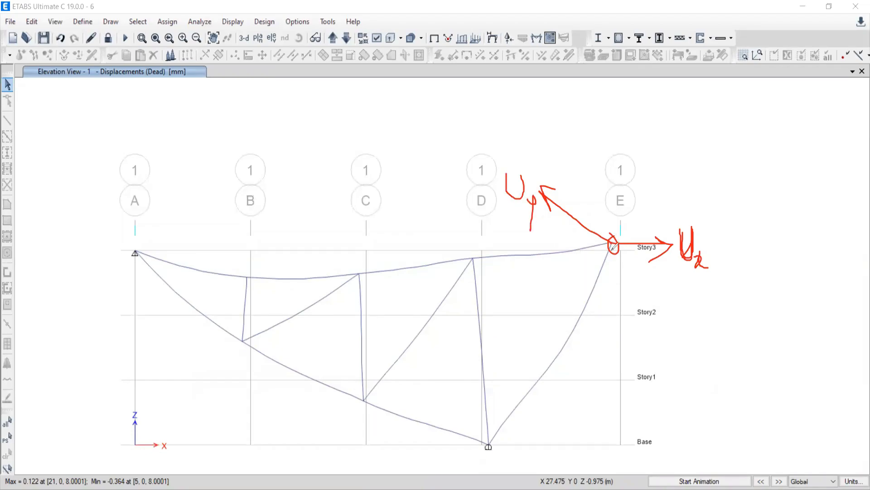
mouse_move(611, 244)
left_mouse_down()
mouse_move(611, 106)
mouse_move(617, 124)
mouse_move(631, 128)
mouse_move(645, 96)
left_mouse_up()
left_click_drag(651, 128, 661, 139)
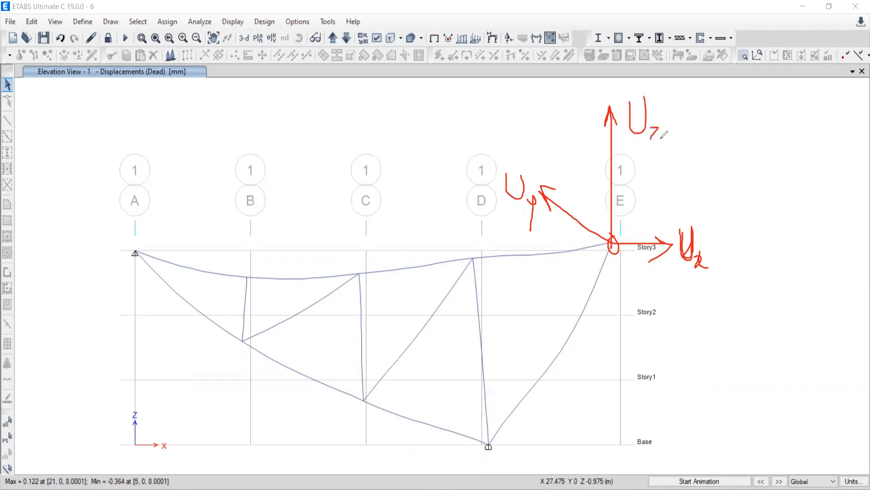
mouse_move(652, 219)
left_mouse_down()
mouse_move(629, 291)
mouse_move(643, 300)
left_mouse_up()
left_click(653, 177)
mouse_move(653, 177)
left_mouse_down()
mouse_move(653, 205)
mouse_move(655, 190)
mouse_move(698, 207)
left_mouse_up()
mouse_move(577, 194)
left_mouse_down()
mouse_move(573, 247)
mouse_move(555, 245)
mouse_move(531, 302)
left_mouse_up()
left_click_drag(533, 267, 561, 308)
mouse_move(563, 299)
left_mouse_down()
mouse_move(562, 336)
mouse_move(543, 325)
left_mouse_up()
mouse_move(605, 133)
left_mouse_down()
mouse_move(590, 159)
mouse_move(634, 171)
mouse_move(619, 189)
left_mouse_up()
mouse_move(636, 149)
left_mouse_down()
mouse_move(651, 154)
mouse_move(631, 171)
mouse_move(665, 171)
left_mouse_up()
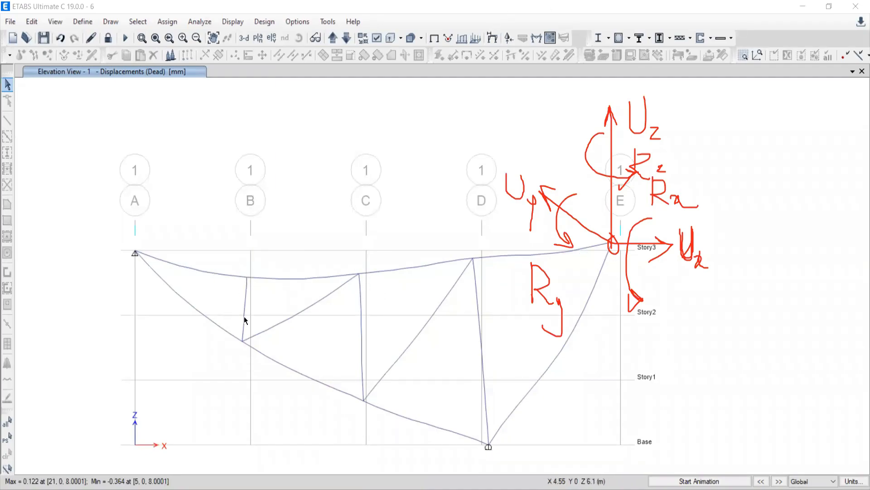
mouse_move(242, 344)
key("Escape")
Switch the elevation view from the deformed shape to the undeformed shape of the truss
scroll(453, 285, "down", 4)
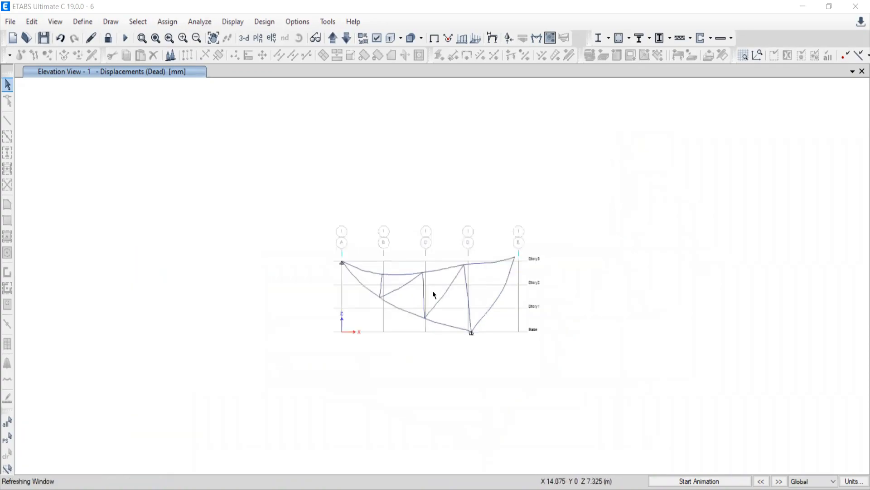
middle_click_drag(434, 294, 360, 177)
scroll(374, 233, "up", 3)
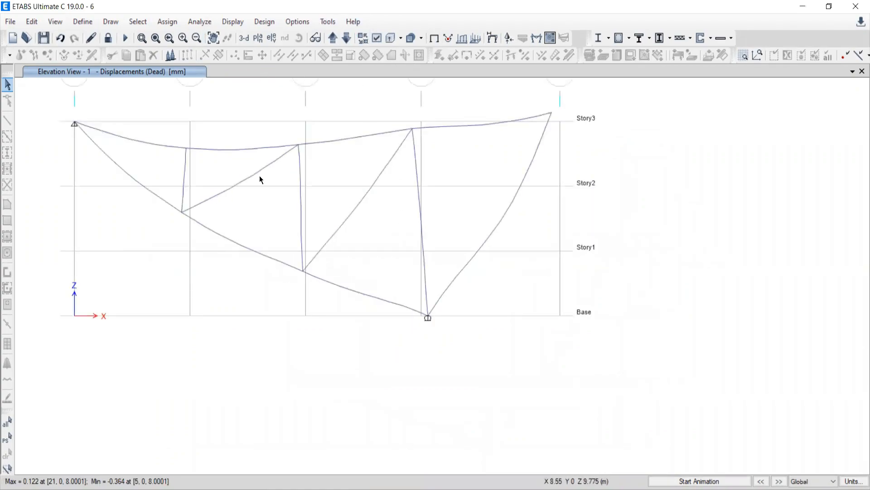
left_click(232, 23)
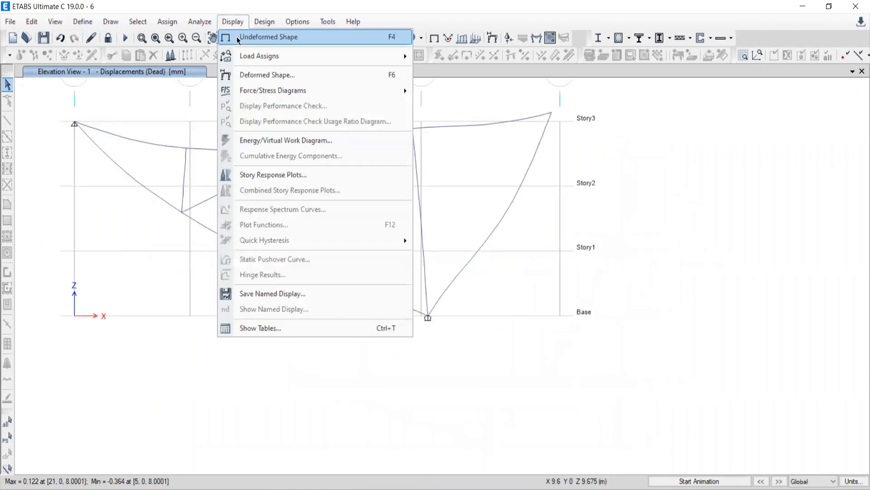
left_click(268, 36)
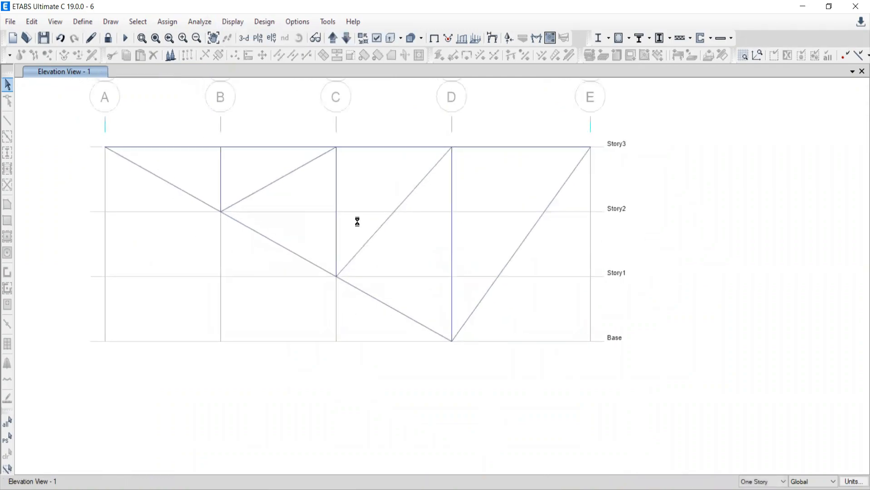
Display the Fz support reactions for the Live load case as arrows on the truss elevation
middle_click_drag(319, 178, 369, 201)
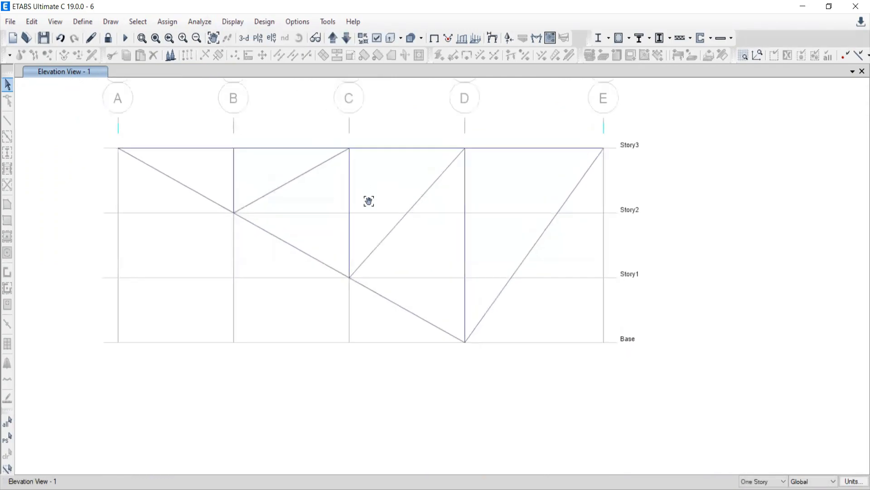
left_click(231, 23)
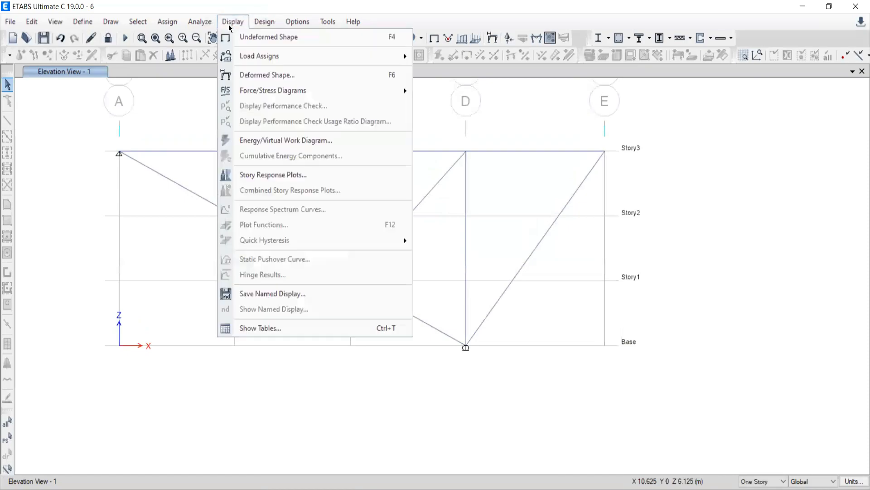
mouse_move(237, 91)
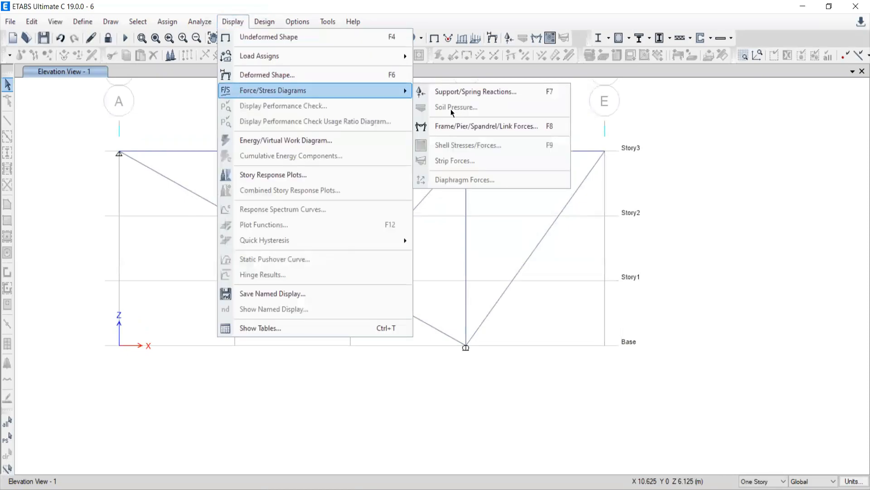
left_click(448, 90)
left_click(526, 170)
left_click(499, 183)
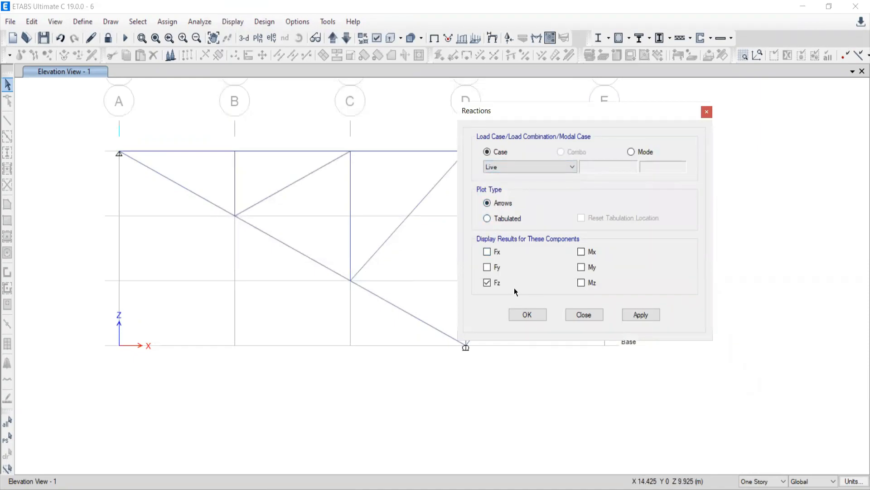
left_click(648, 315)
left_click(582, 315)
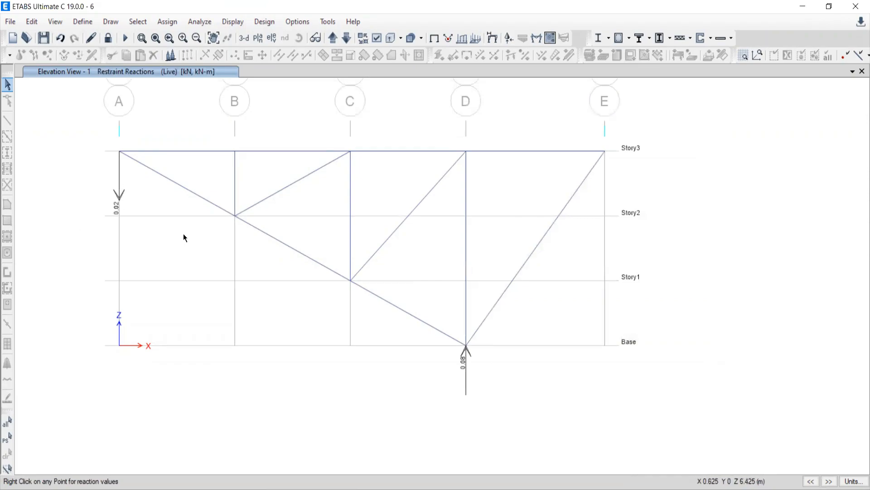
Compare the support reactions with the supports and loads of truss Ex. 14.3.11 in the PDF, and return to ETABS
left_click(478, 484)
scroll(515, 308, "down", 3)
scroll(458, 224, "up", 3)
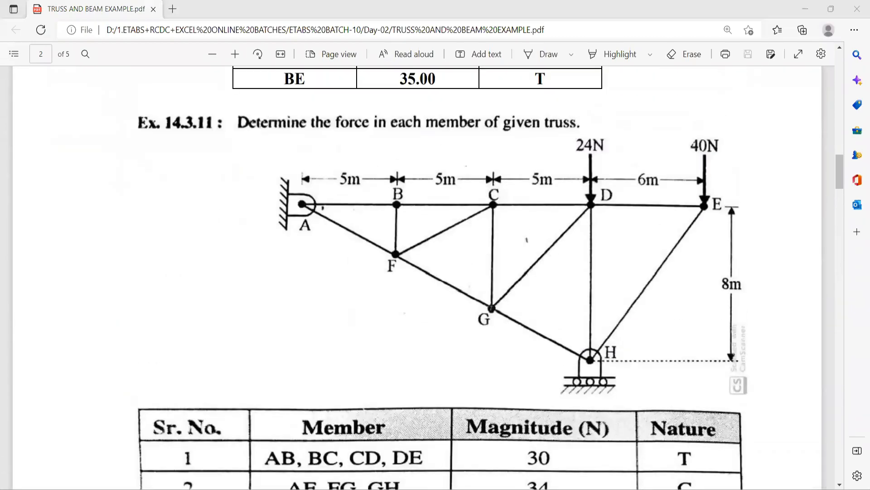
left_click(479, 483)
Display the filled axial force diagram of the truss frames for the Live load case
left_click(233, 21)
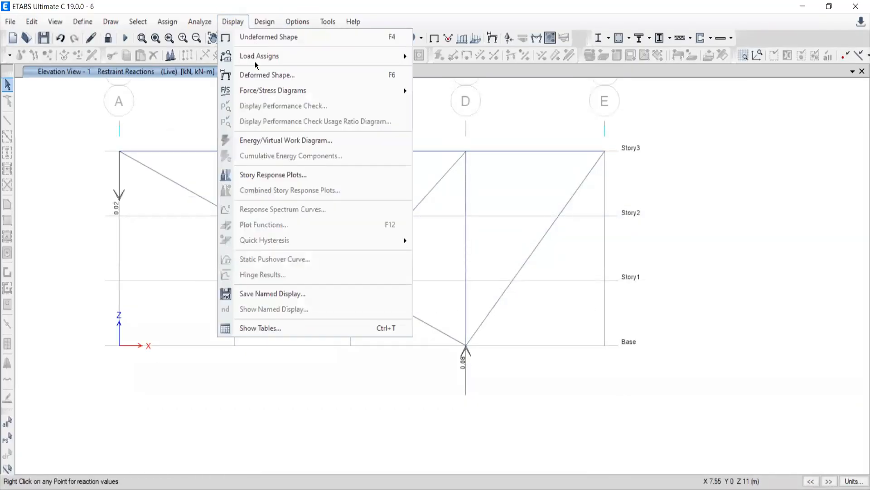
mouse_move(342, 93)
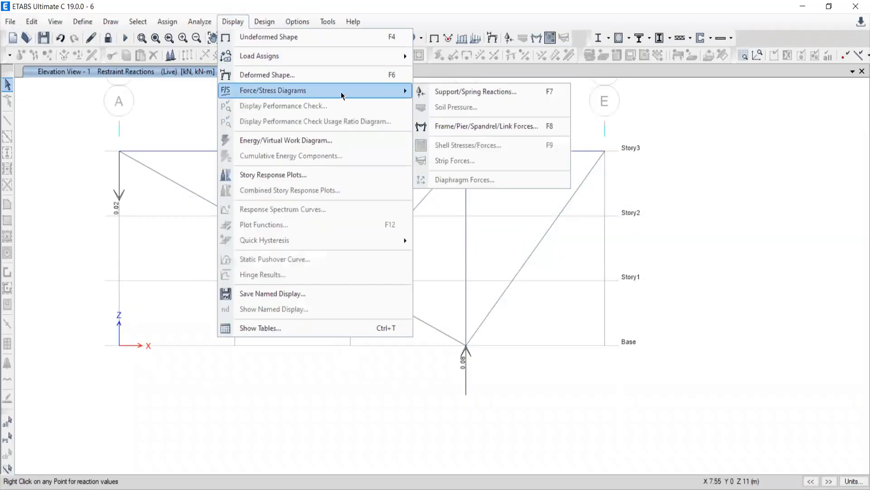
left_click(440, 125)
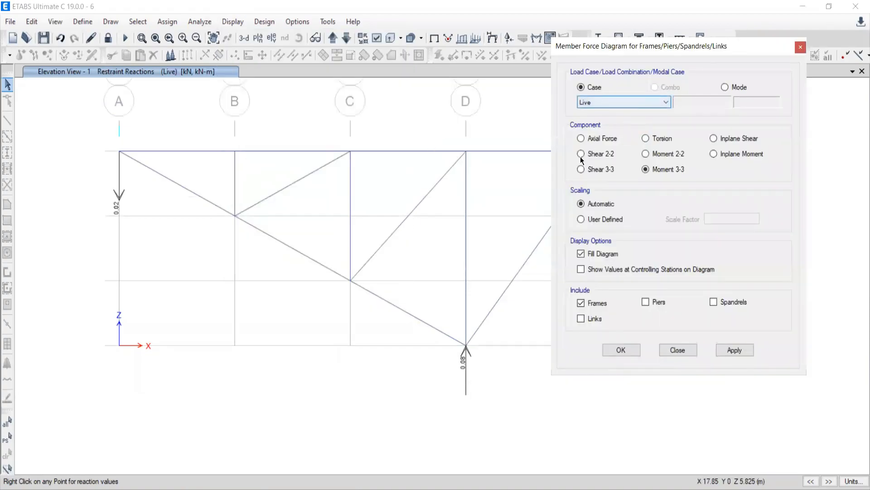
left_click(580, 138)
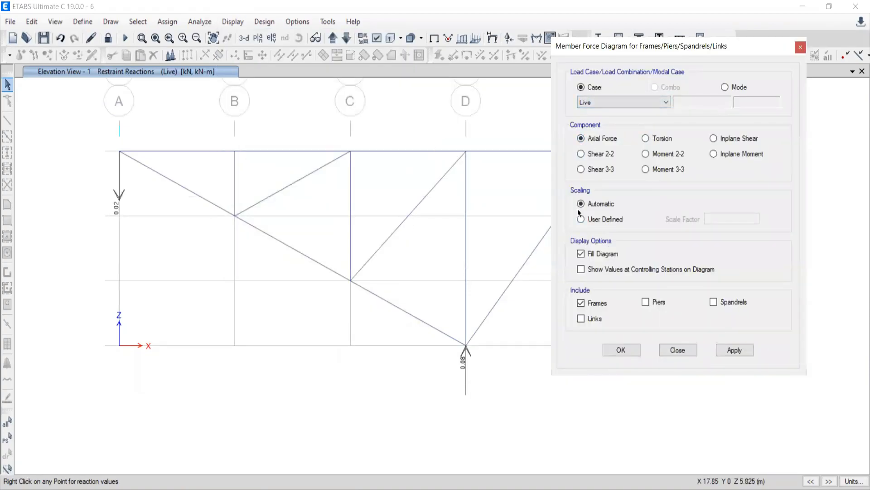
left_click(735, 348)
left_click(679, 350)
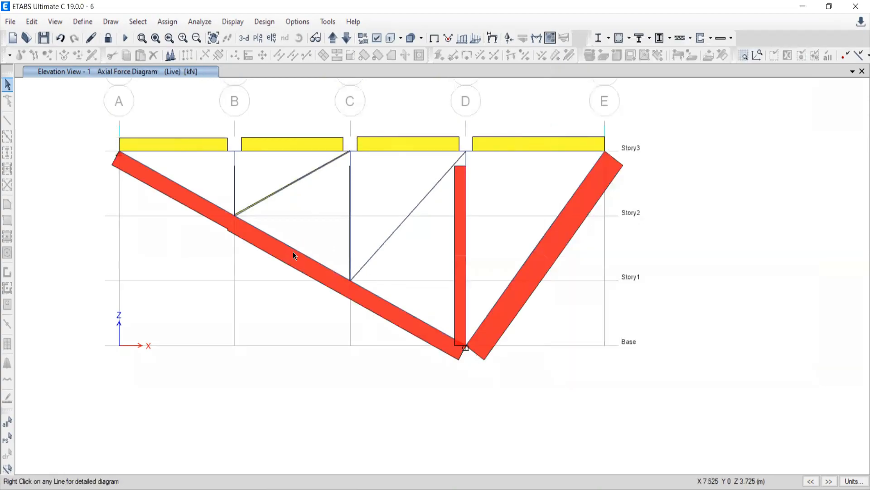
Redisplay the Live axial force diagram with values shown at the controlling stations
left_click(216, 185)
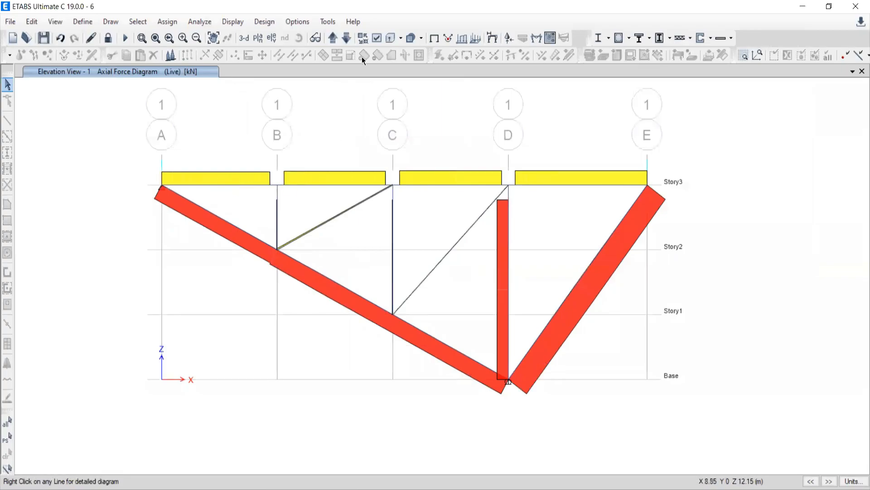
left_click(232, 21)
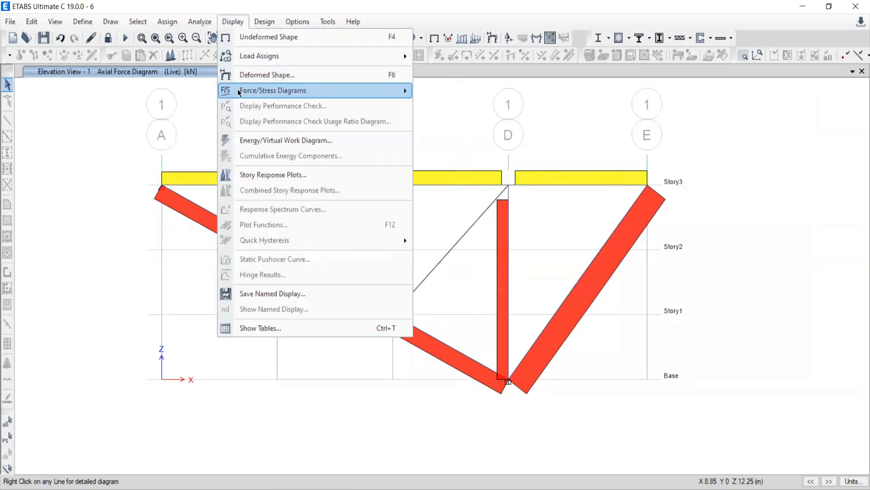
mouse_move(238, 90)
left_click(446, 127)
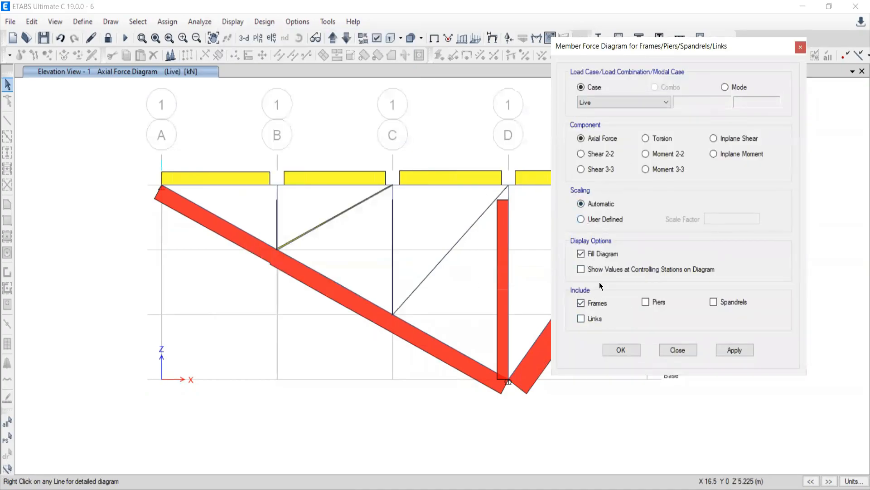
left_click(735, 349)
left_click(621, 349)
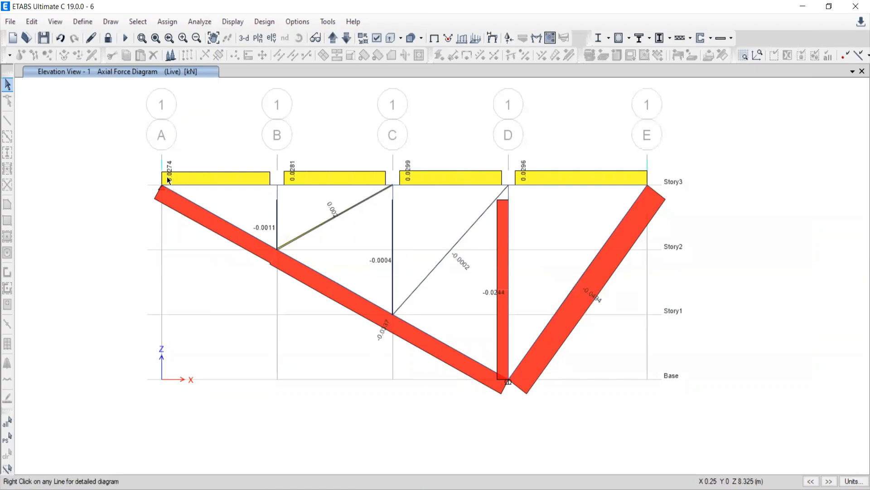
Compare the axial forces with the member force table of Ex. 14.3.11 in the PDF, zoomed out to fit truss and table
mouse_move(493, 489)
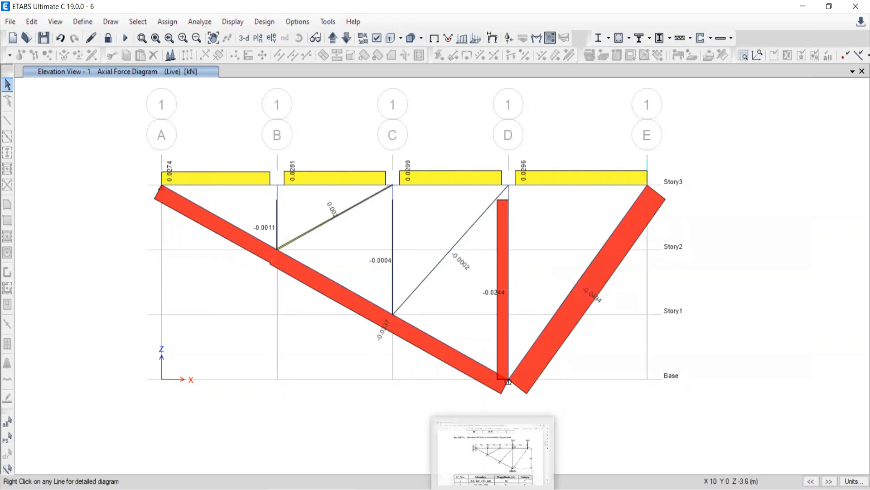
left_click(493, 453)
scroll(370, 309, "down", 4)
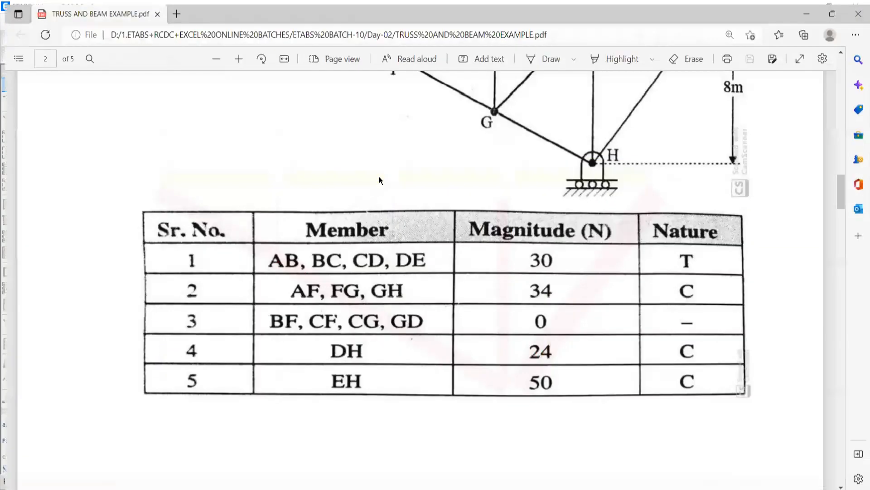
scroll(379, 176, "up", 5)
left_click(211, 55)
left_click(212, 54)
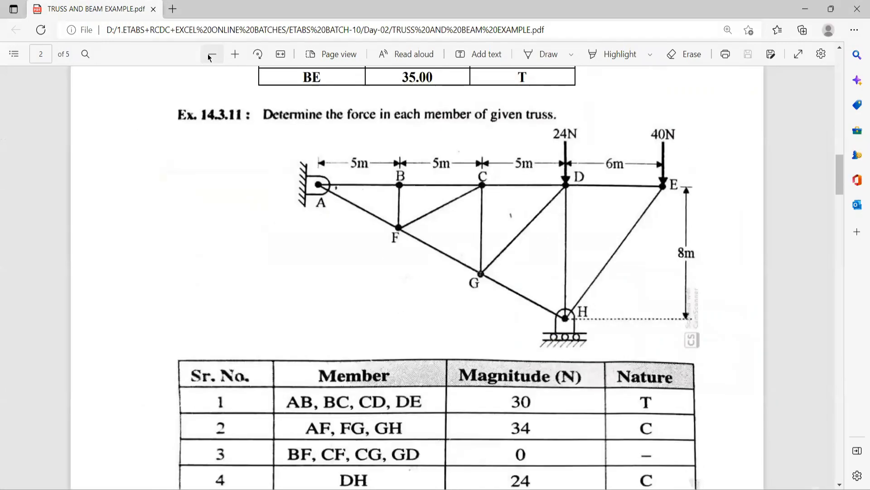
left_click(204, 53)
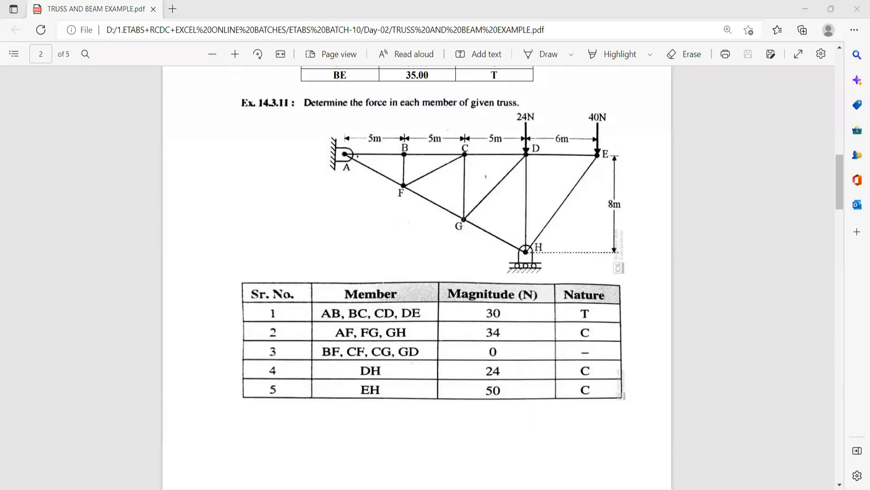
key("alt+Tab")
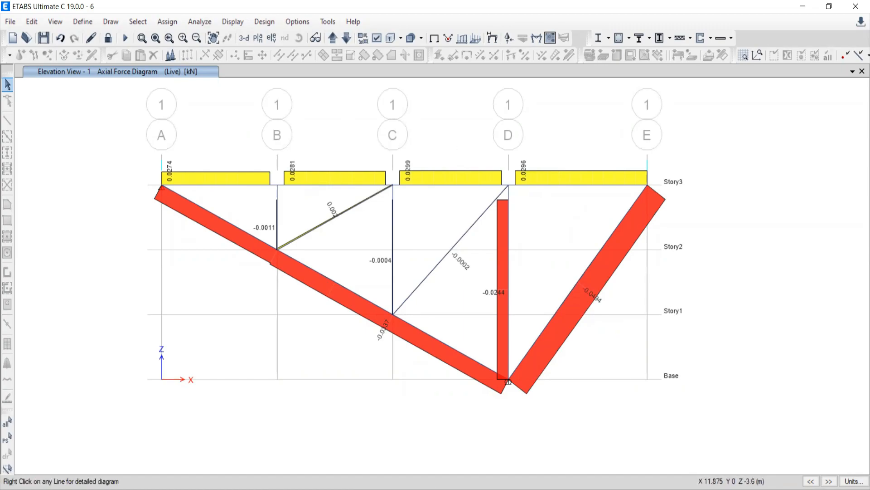
Inspect the axial force along the sloping bottom chord and compare it with members AF, FG and GH in the PDF table
mouse_move(493, 489)
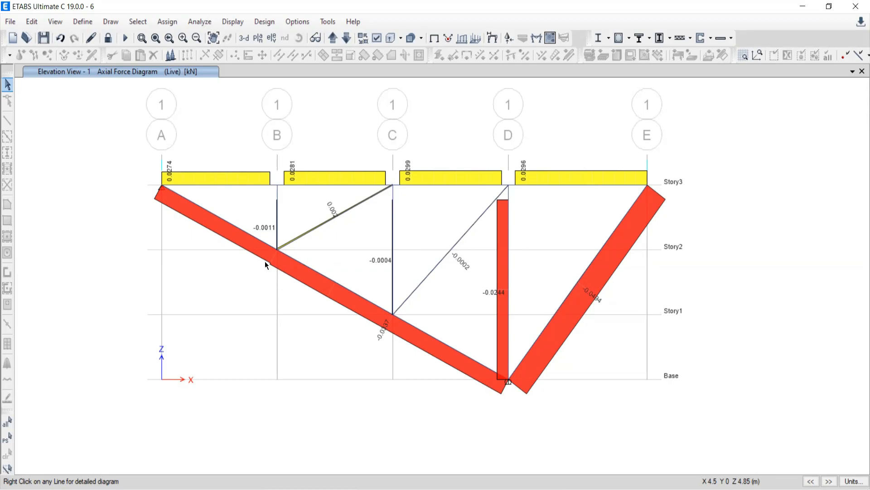
left_click(333, 285)
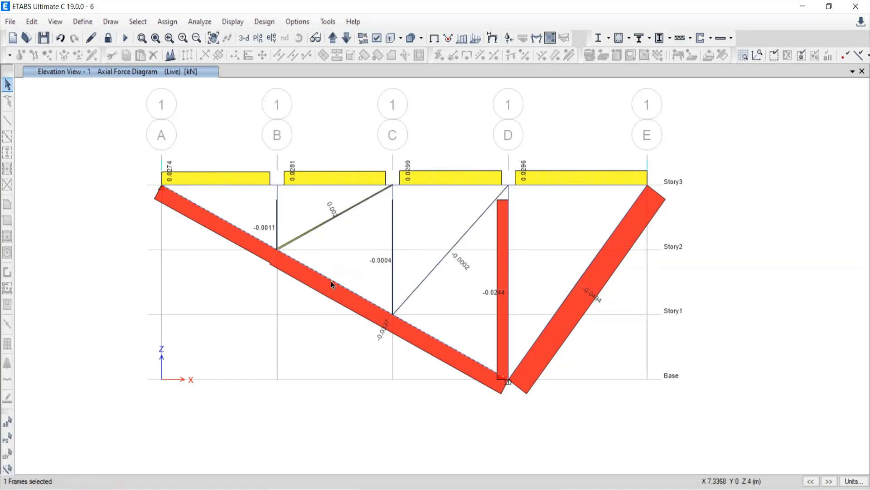
mouse_move(329, 276)
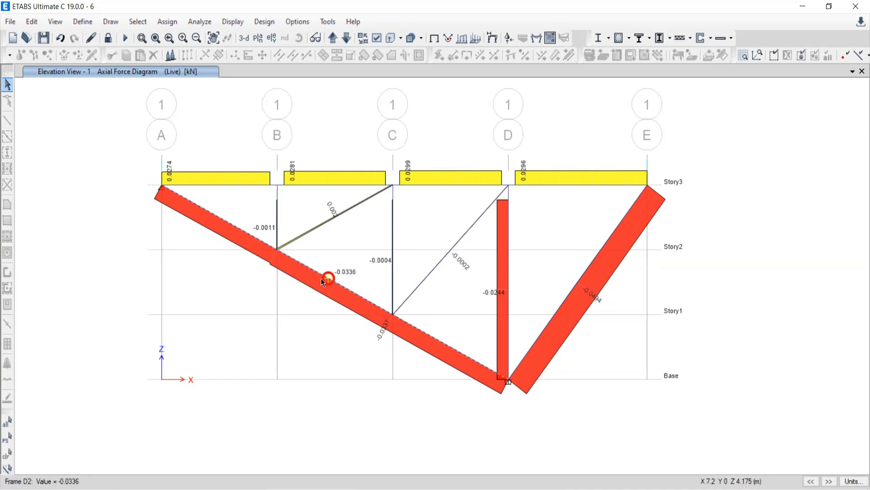
scroll(321, 278, "up", 3)
scroll(322, 279, "down", 6)
scroll(325, 285, "up", 3)
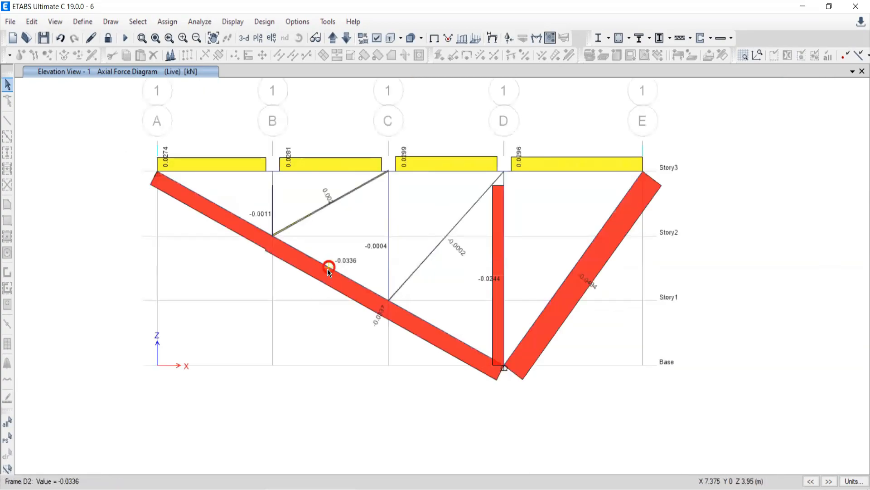
right_click(317, 259)
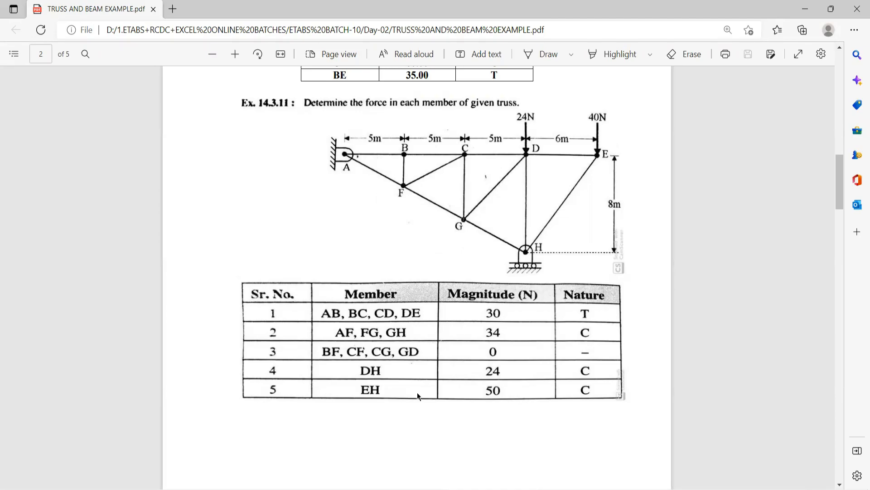
key("alt+Tab")
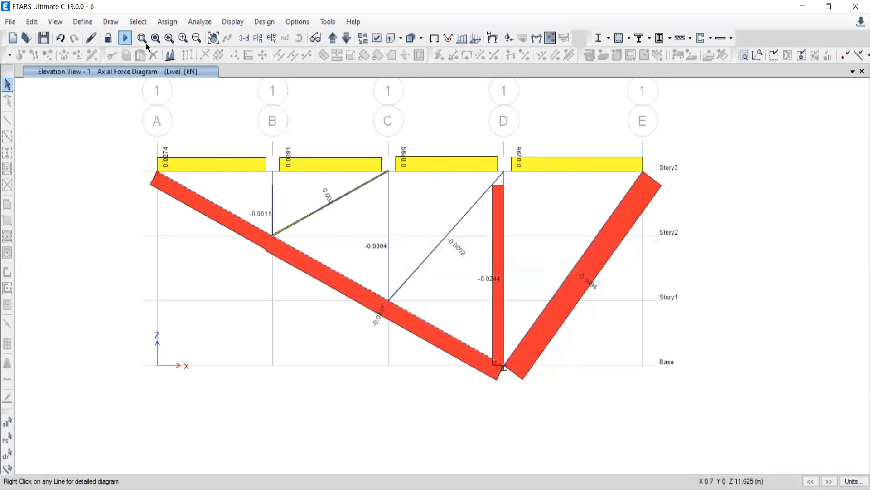
Unlock the model and divide the sloping bottom chord by breaking it at its selected joints on grids B and C, and check the separate segments
left_click(107, 41)
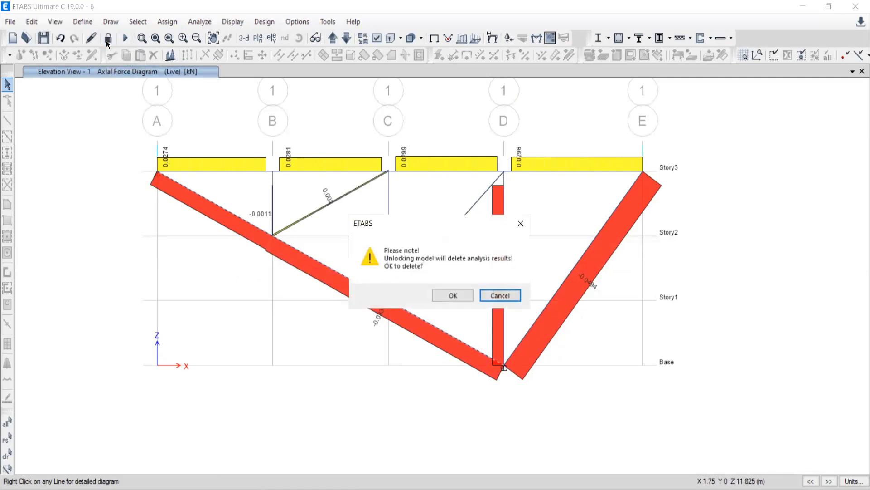
left_click(447, 295)
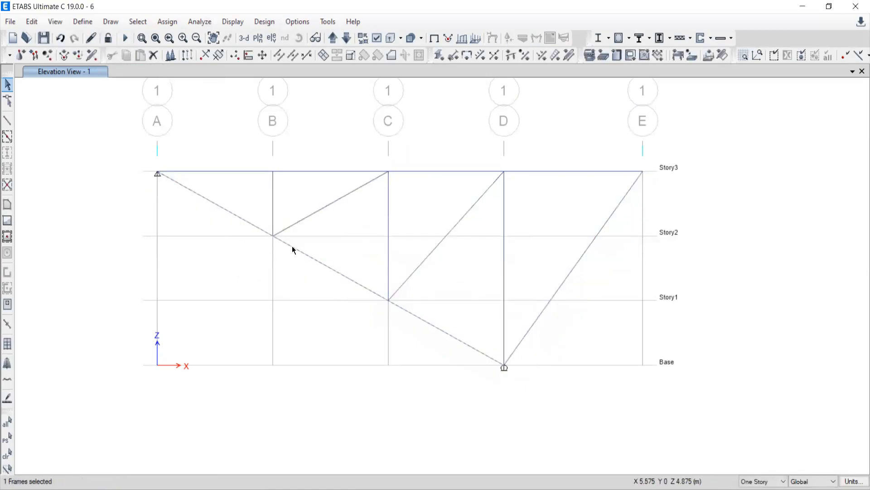
left_click_drag(257, 207, 294, 265)
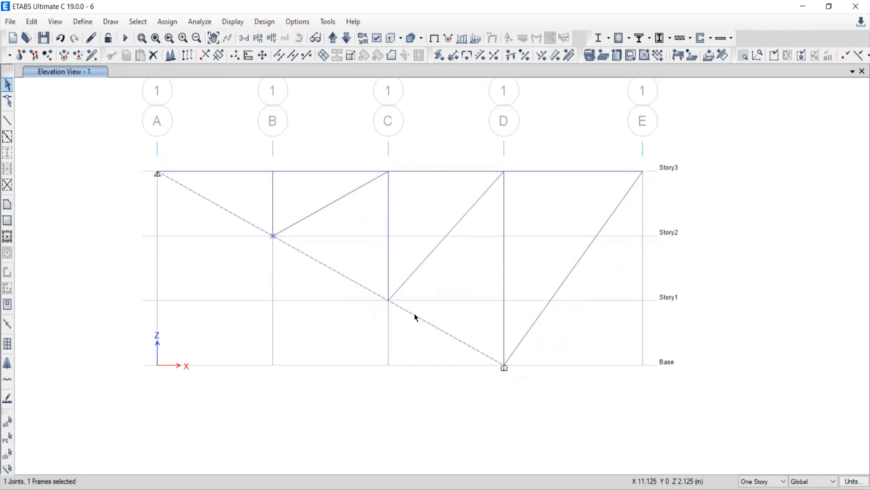
left_click_drag(369, 276, 416, 330)
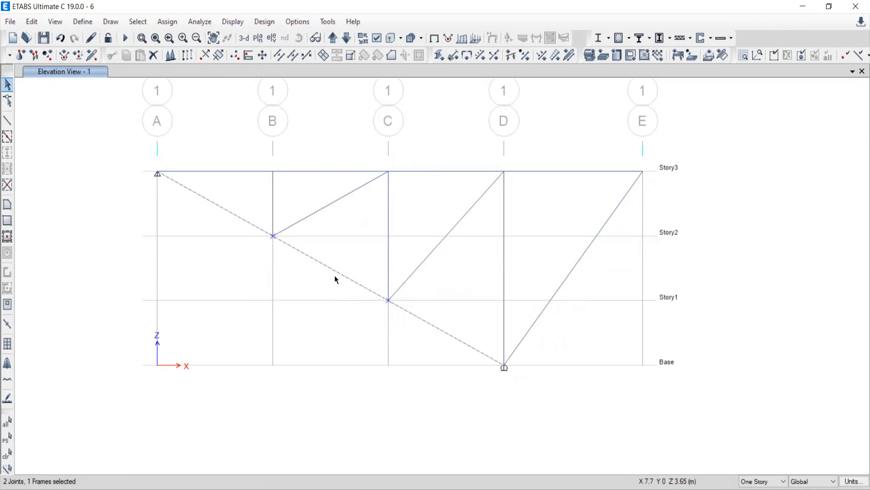
left_click(31, 22)
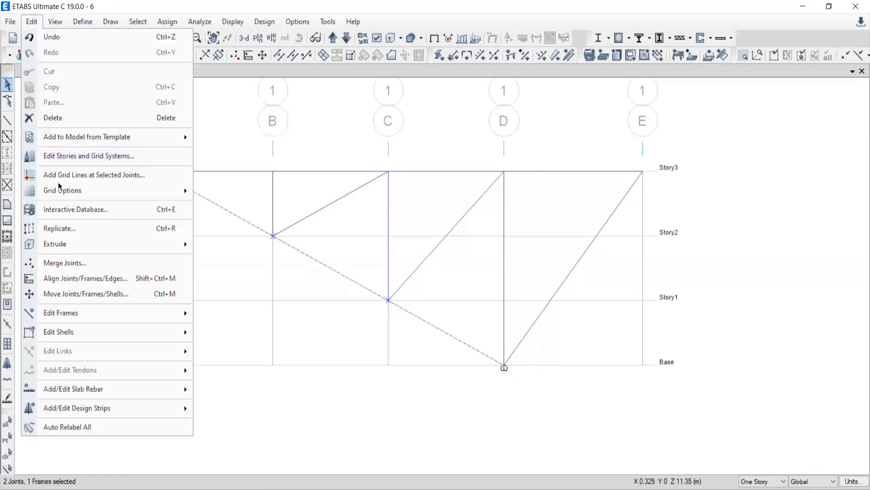
mouse_move(52, 315)
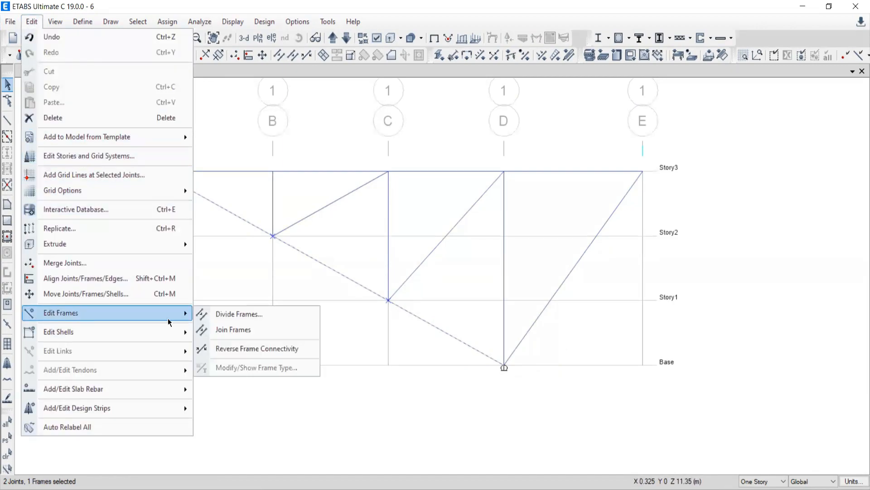
left_click(234, 319)
left_click(371, 249)
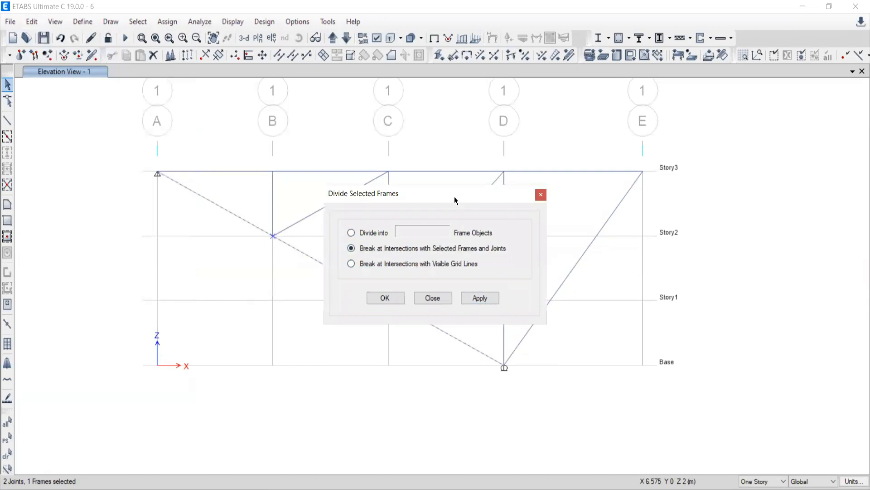
left_click_drag(442, 195, 466, 34)
left_click(504, 137)
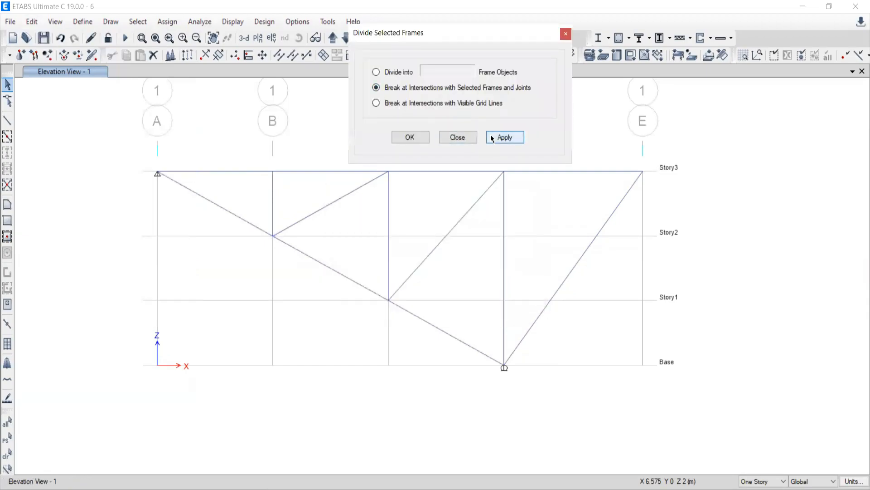
left_click(336, 271)
left_click(420, 317)
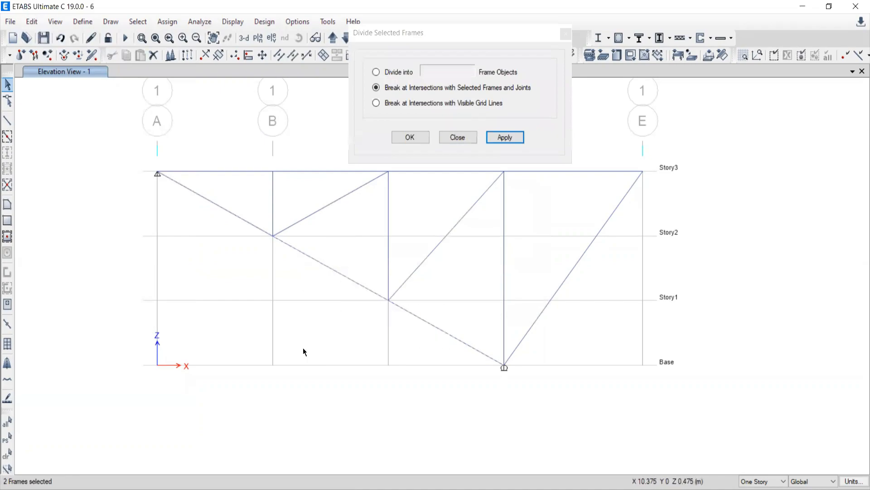
Clear the frame selection and finish dividing the frames
left_click(8, 453)
middle_click_drag(386, 296, 354, 319)
left_click(447, 134)
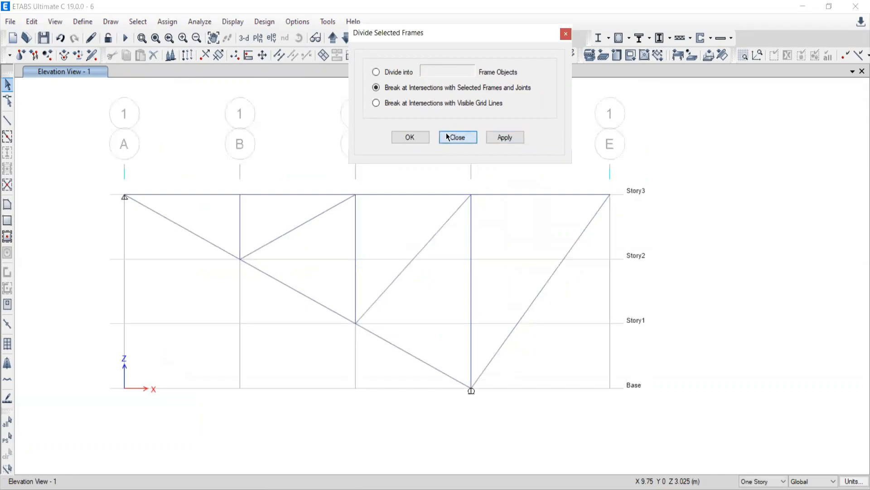
left_click(125, 38)
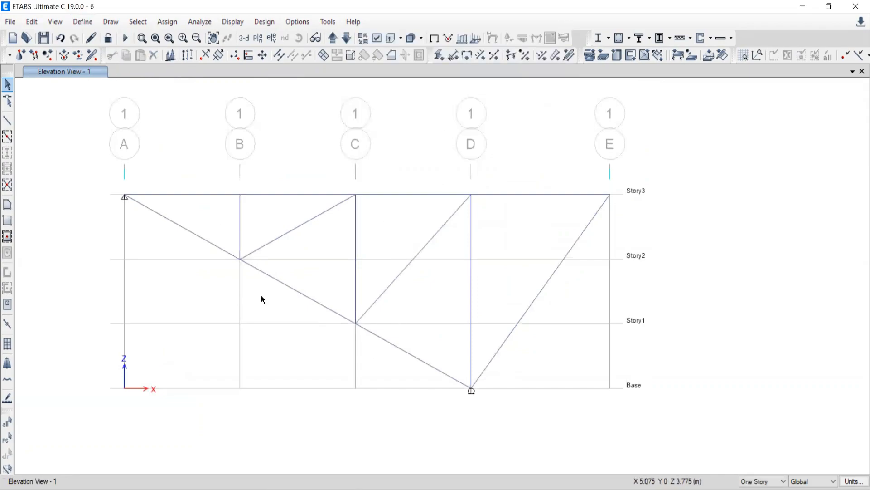
Select all 13 truss members and release Moment 22 (Minor) and Moment 33 (Major) at both their start and end
left_click(231, 209)
left_click(283, 199)
left_click(330, 172)
left_click(343, 203)
left_click(324, 259)
left_click(399, 224)
left_click(514, 268)
left_click(579, 274)
left_click(563, 173)
left_click(446, 172)
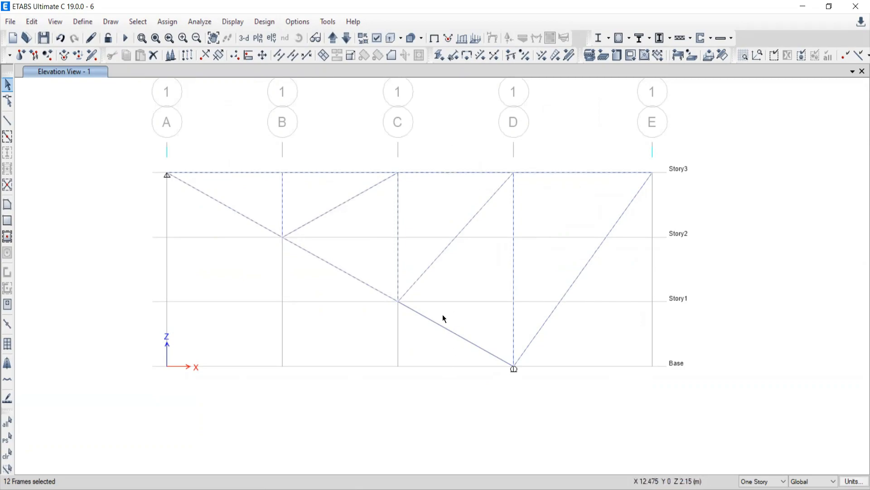
middle_click_drag(371, 351, 346, 320)
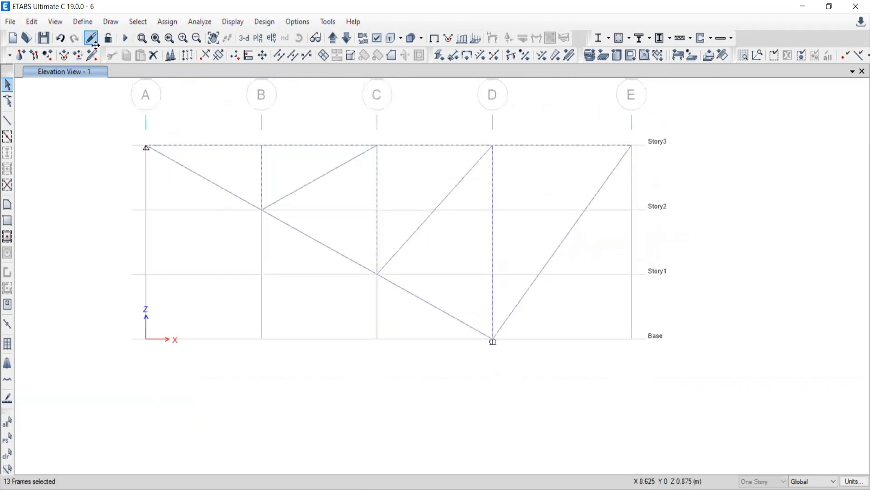
left_click(167, 22)
mouse_move(184, 52)
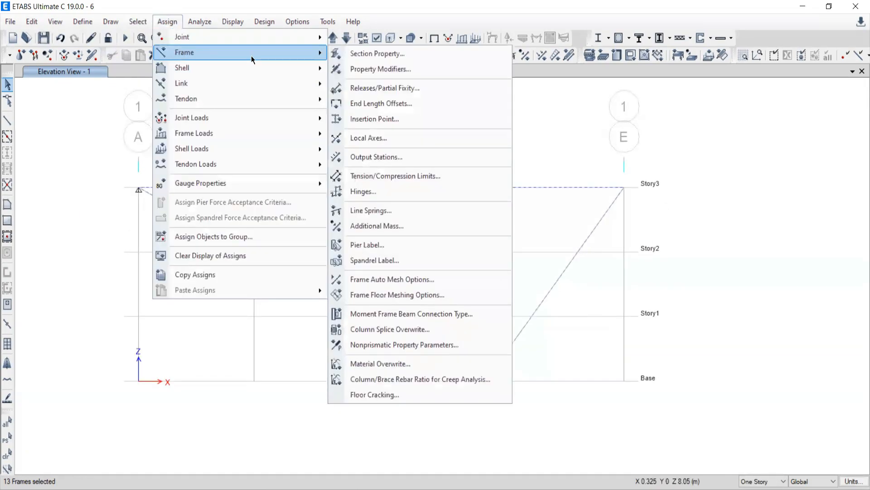
left_click(360, 92)
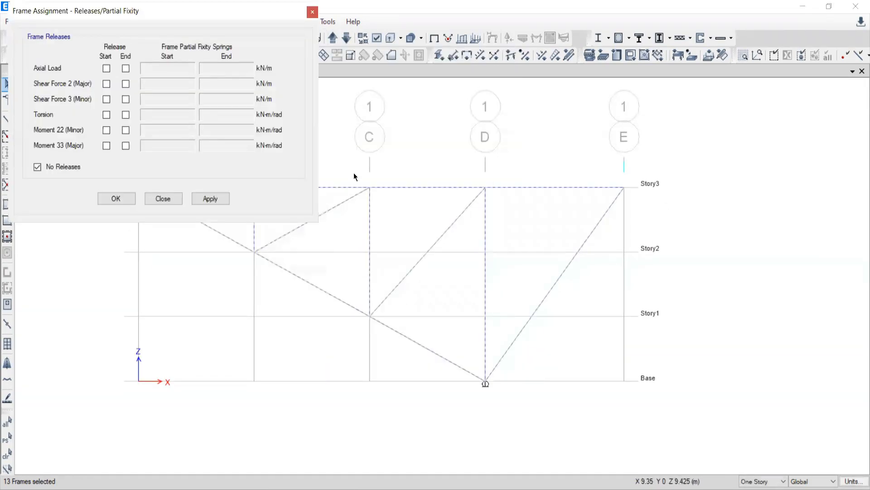
left_click(106, 130)
left_click(106, 146)
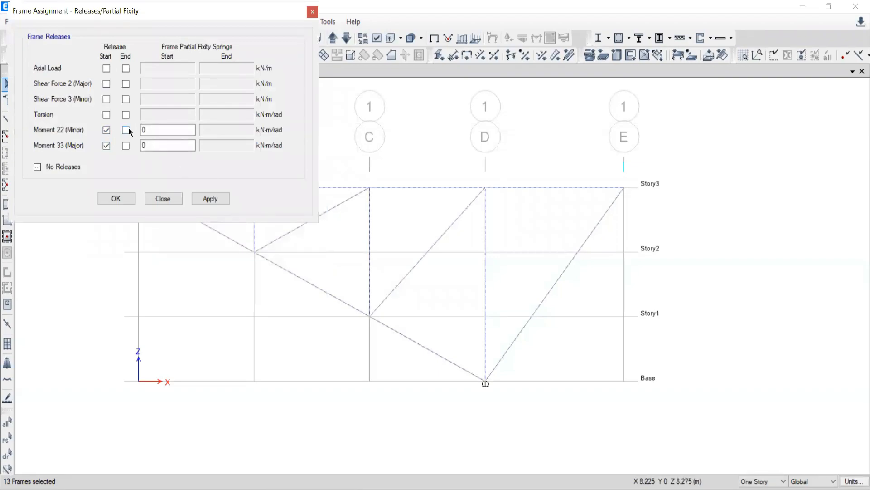
left_click(126, 130)
left_click(125, 145)
left_click(209, 199)
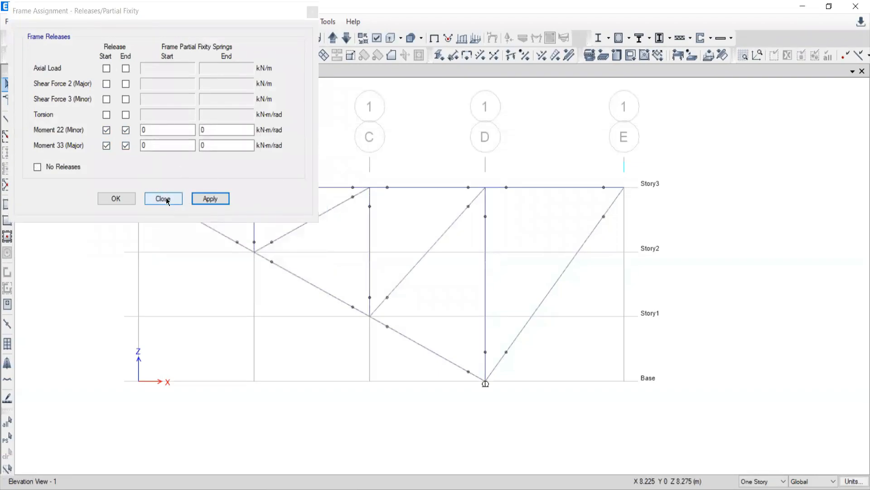
left_click(162, 199)
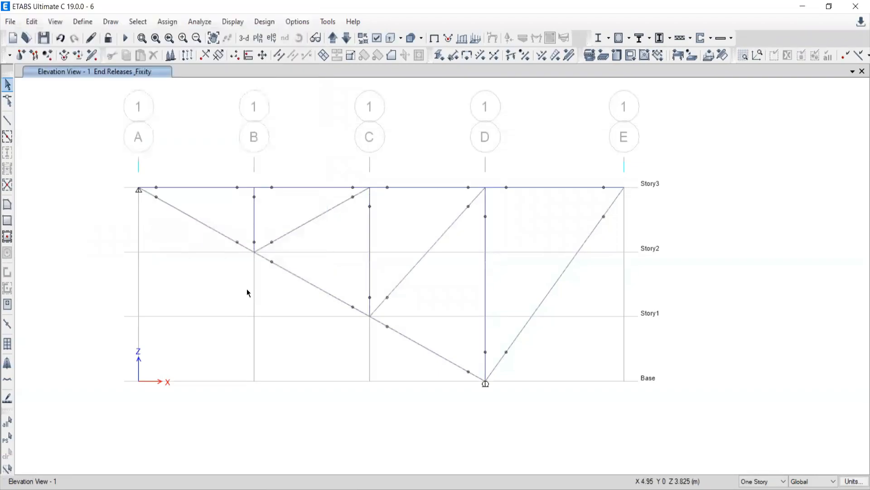
Run the analysis, dismiss its messages, and briefly animate the truss's deformed shape for the Dead case
left_click(125, 39)
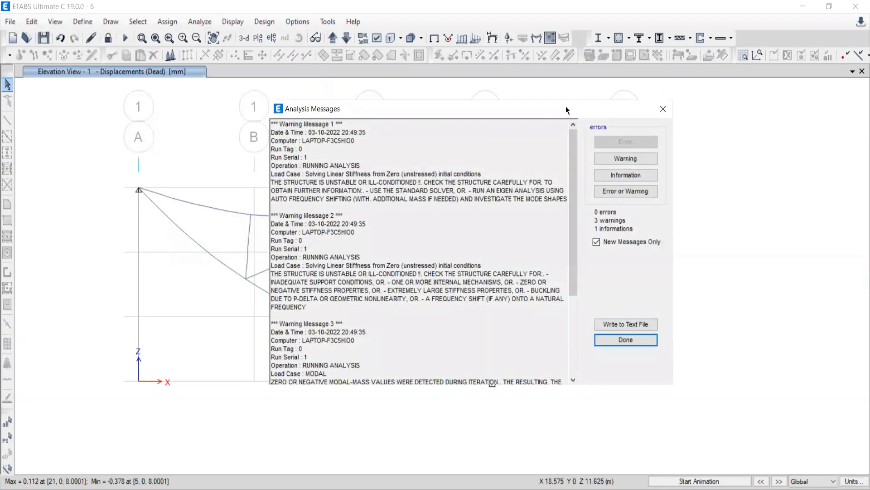
left_click_drag(566, 109, 177, 84)
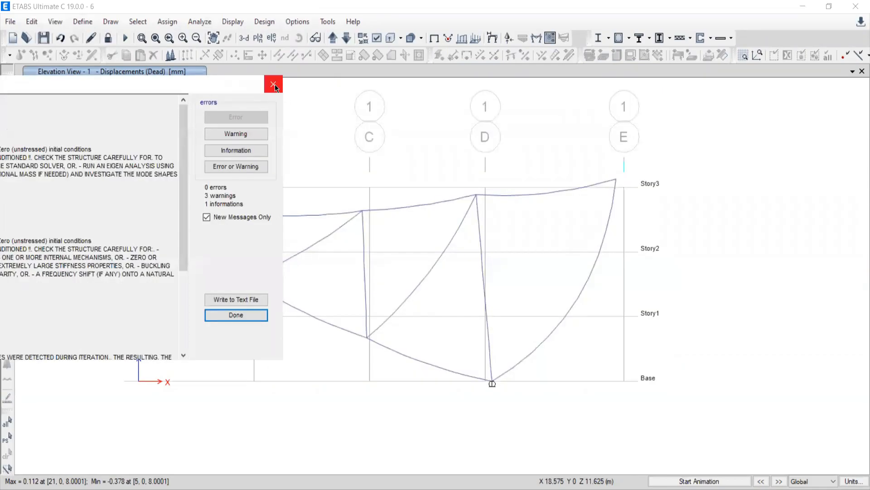
left_click(274, 84)
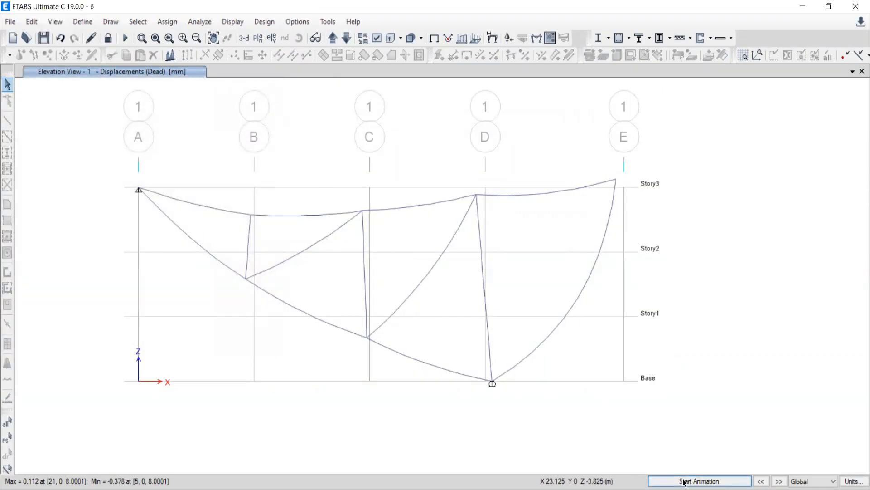
left_click(685, 482)
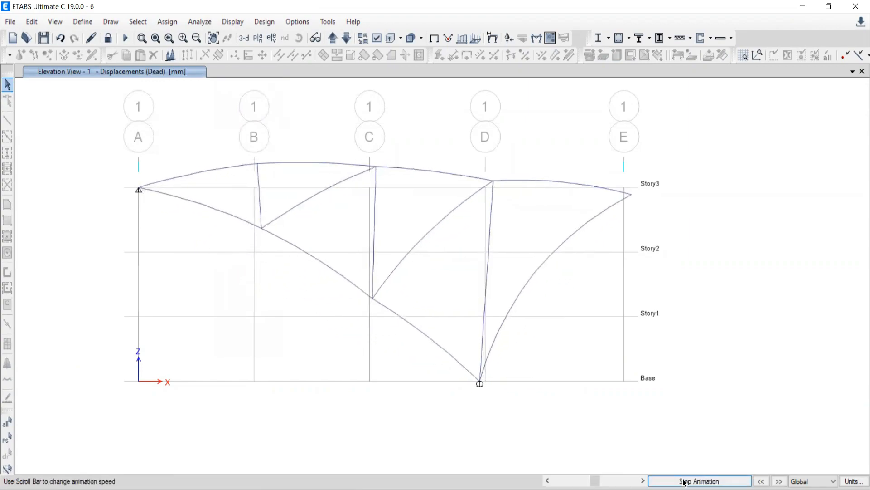
left_click(685, 481)
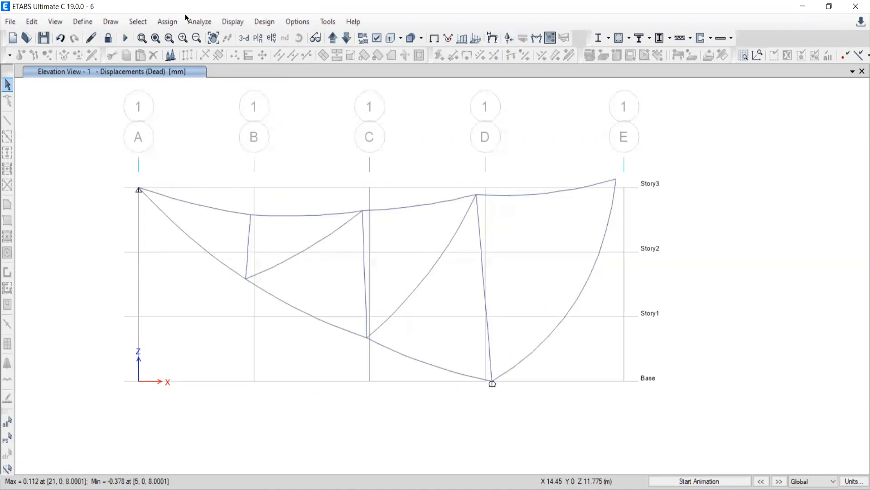
Display the axial force diagram for the Live case, filled and with values at the controlling stations
left_click(232, 21)
mouse_move(272, 90)
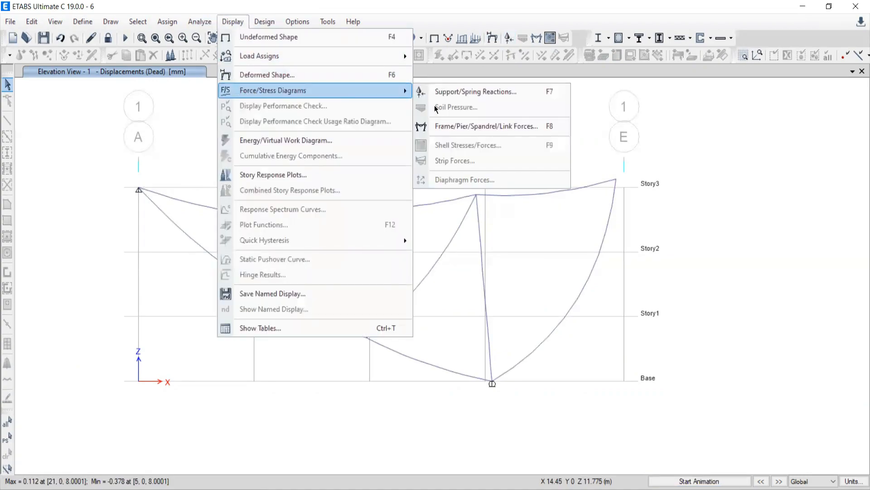
left_click(434, 125)
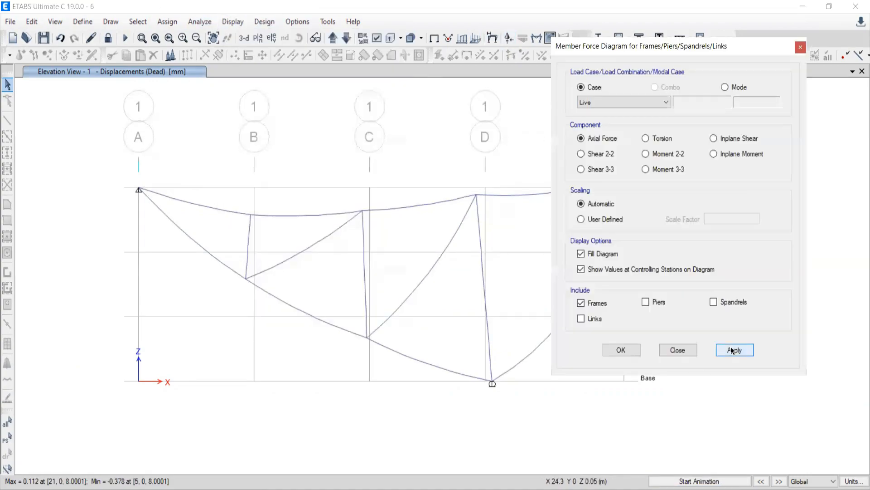
left_click(732, 350)
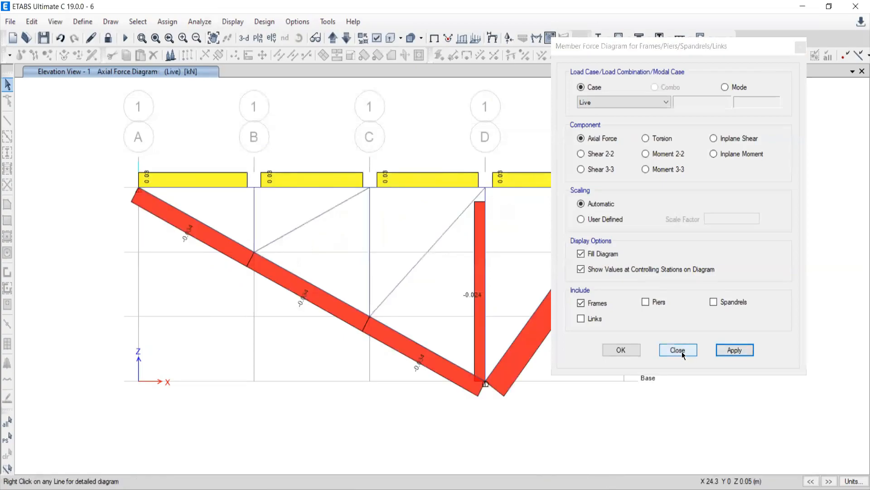
left_click(680, 350)
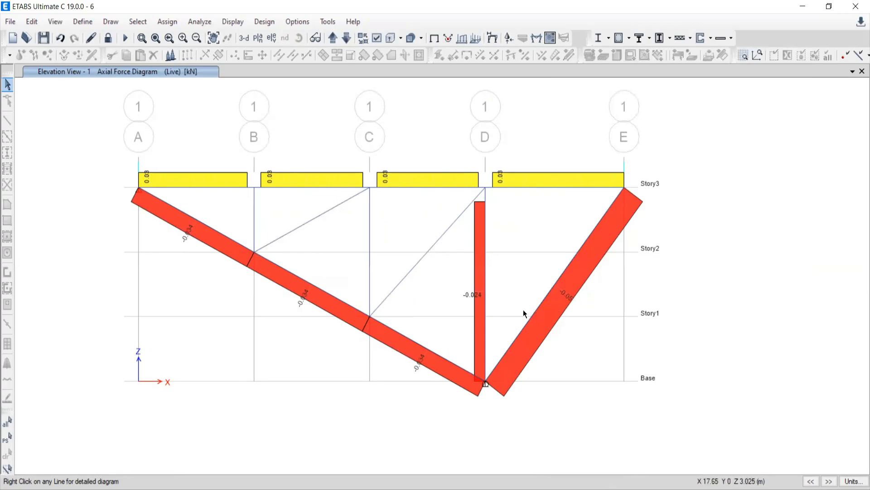
Compare the new axial forces with the Ex. 14.3.11 table in the PDF, checking web members BF, CF, CG and GD
left_click(447, 488)
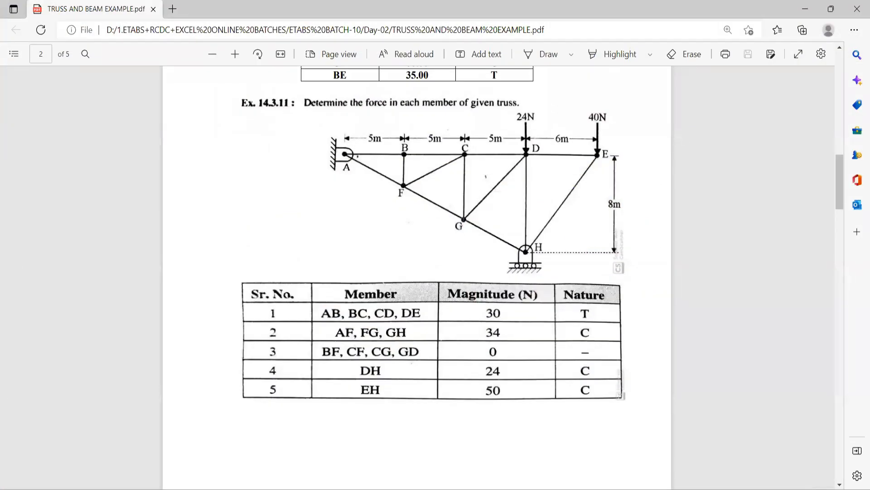
key("alt+Tab")
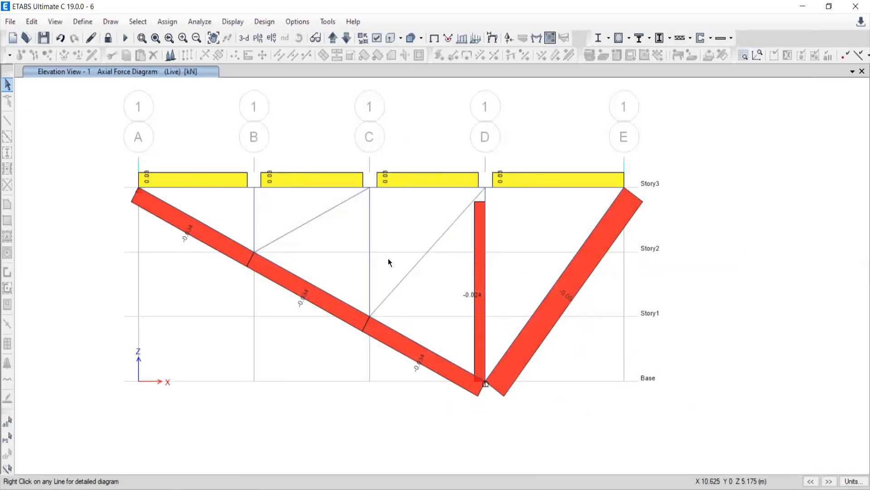
left_click(369, 245)
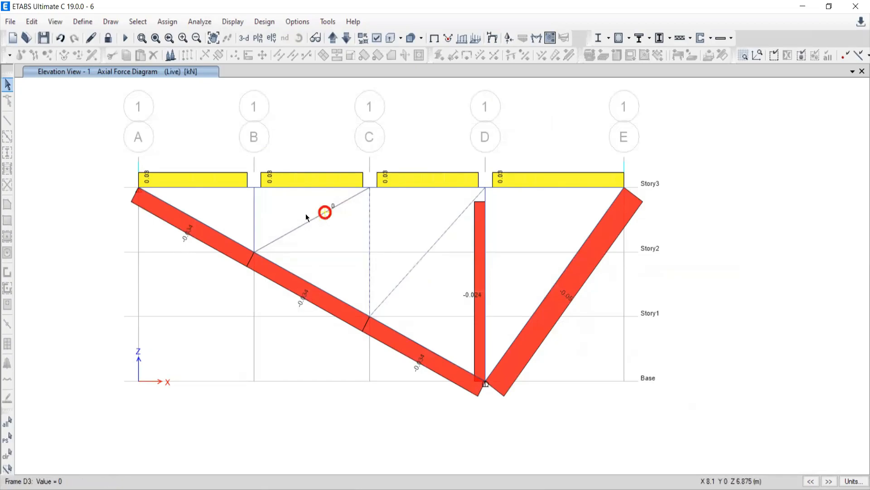
left_click(254, 204)
key("alt+Tab")
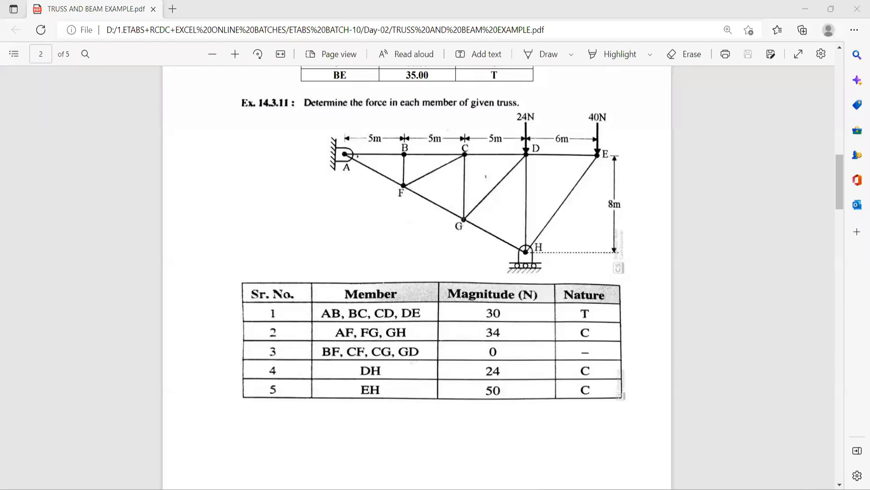
key("alt+Tab")
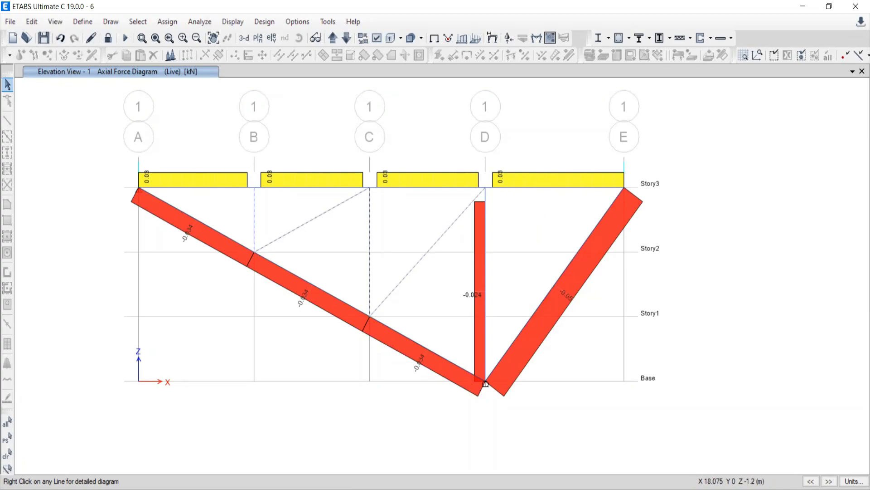
Switch to the PDF and examine the enlarged cantilever beam Problem 6.1 in its BEAMS section
left_click(593, 383)
scroll(457, 306, "down", 10)
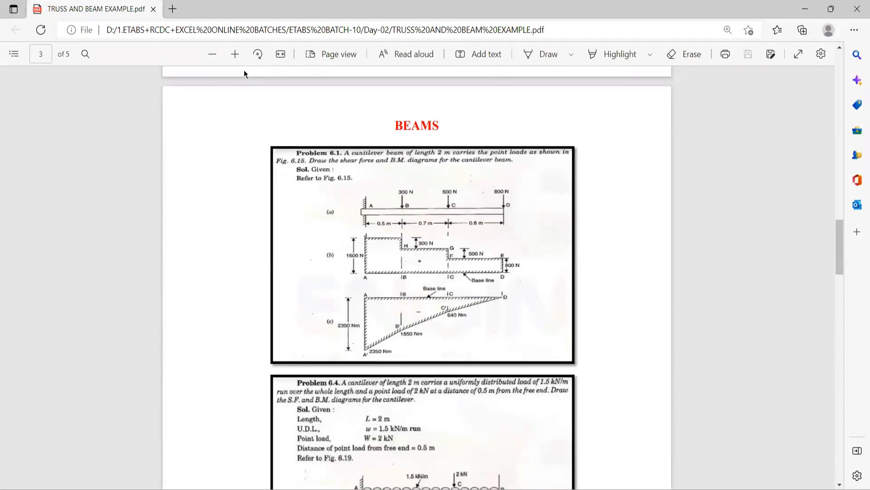
left_click(235, 54)
left_click(234, 54)
scroll(481, 225, "down", 3)
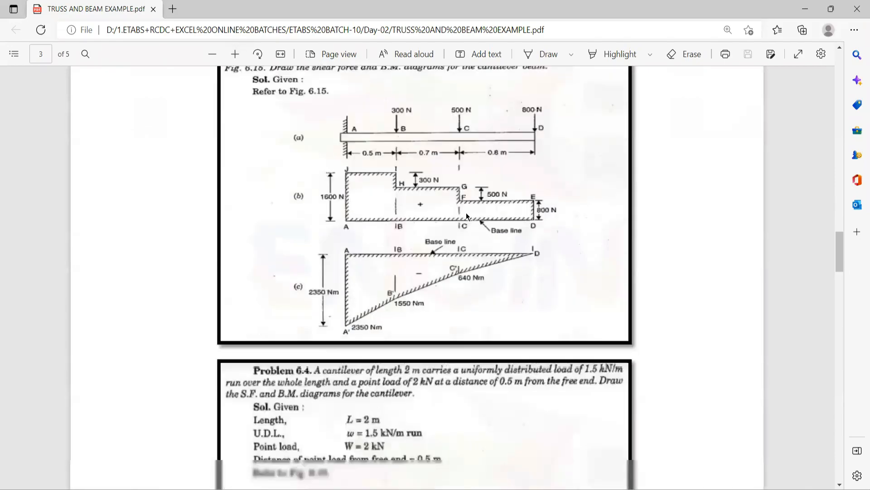
scroll(478, 230, "up", 1)
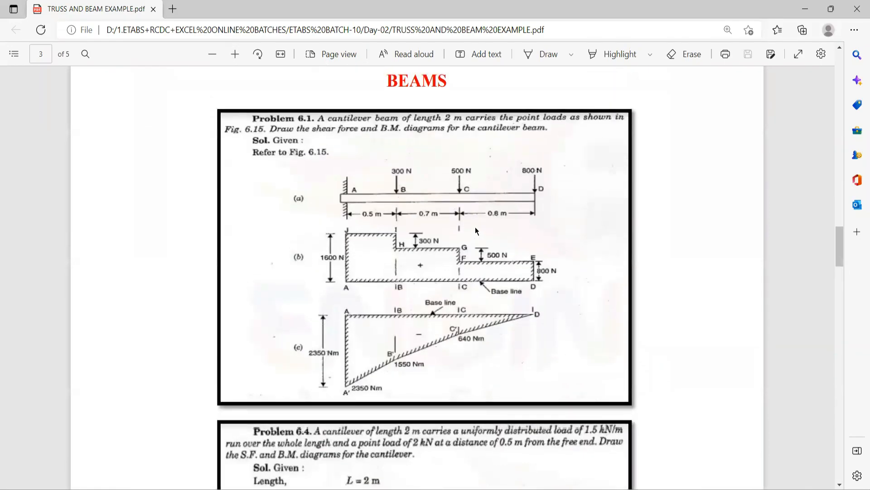
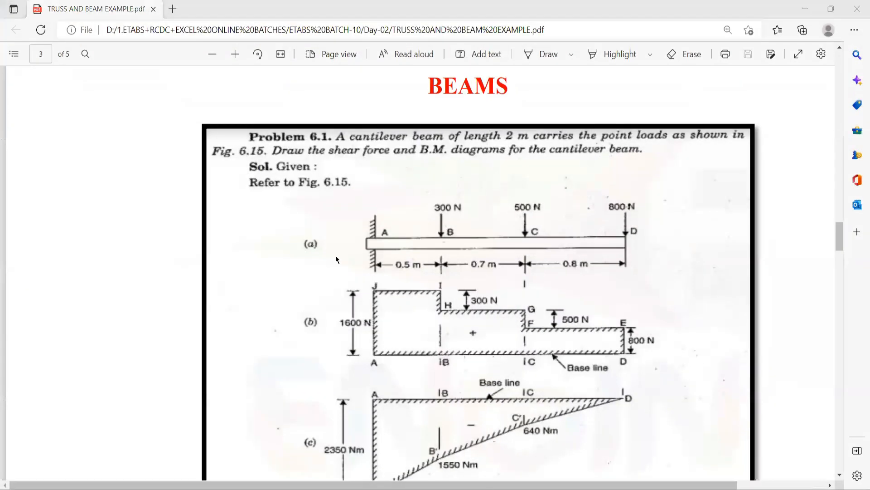
Set the Y-direction grid spacing of the new ETABS model to 1 m, checking the layout against Problem 6.1
key("alt+Tab")
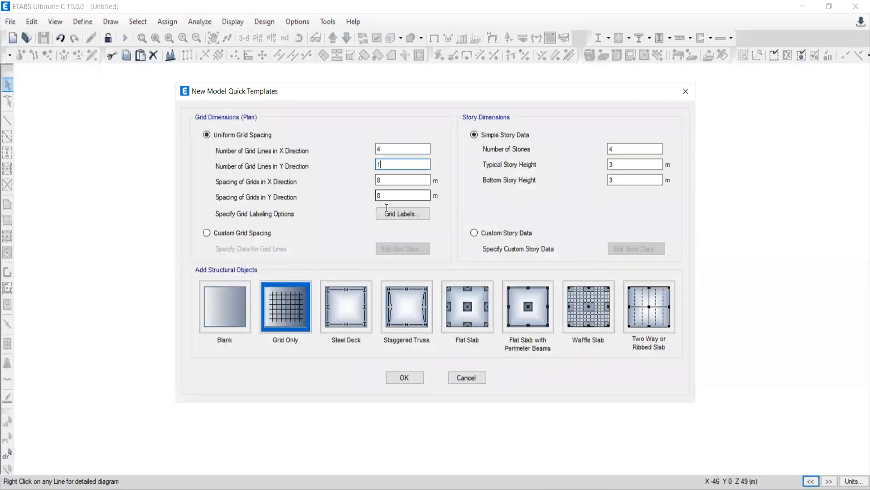
left_click_drag(390, 182, 356, 177)
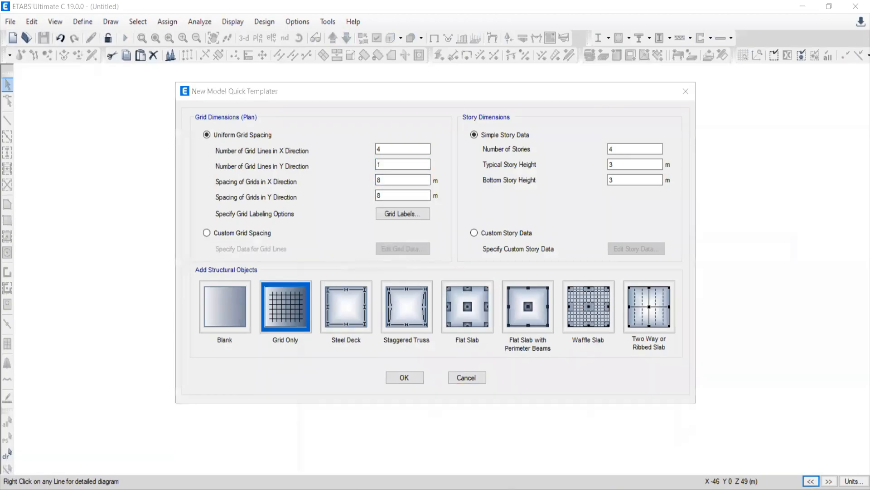
key("alt+Tab")
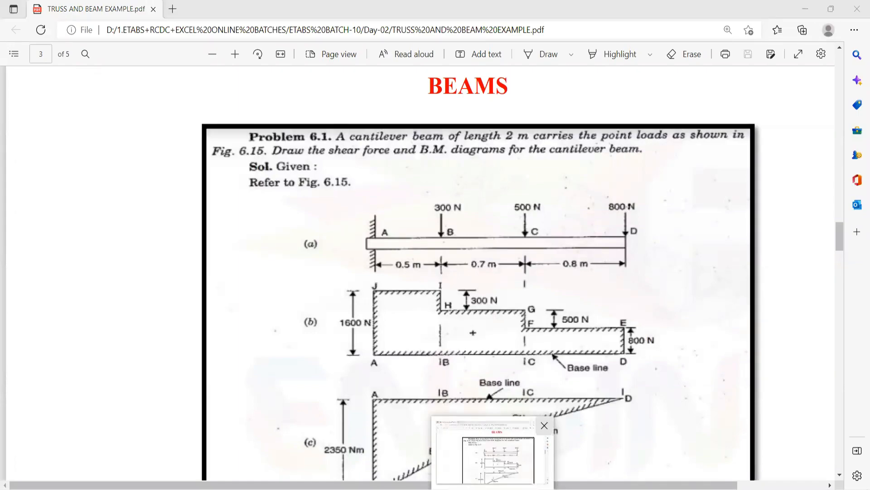
left_click(493, 488)
left_click_drag(389, 195, 346, 201)
type("1")
Use custom grid spacing, display the grid data as spacing, and set the X spacing of grid A to 0.5 m
left_click(206, 232)
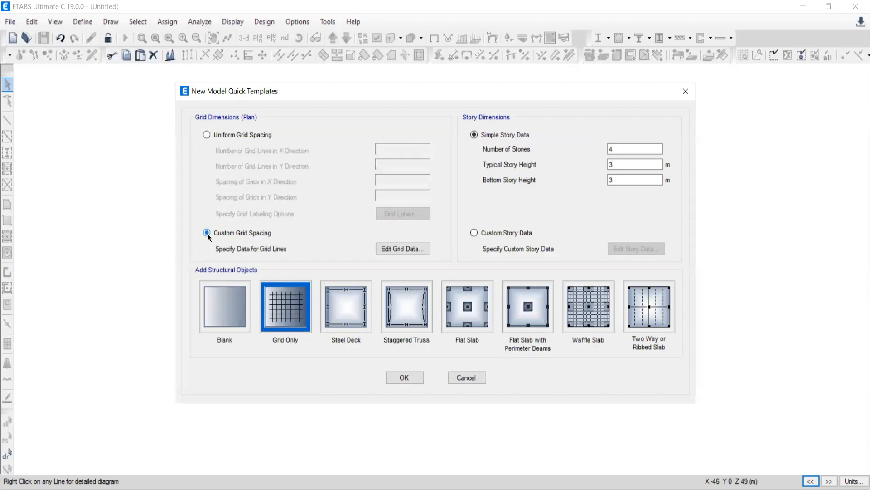
left_click(389, 249)
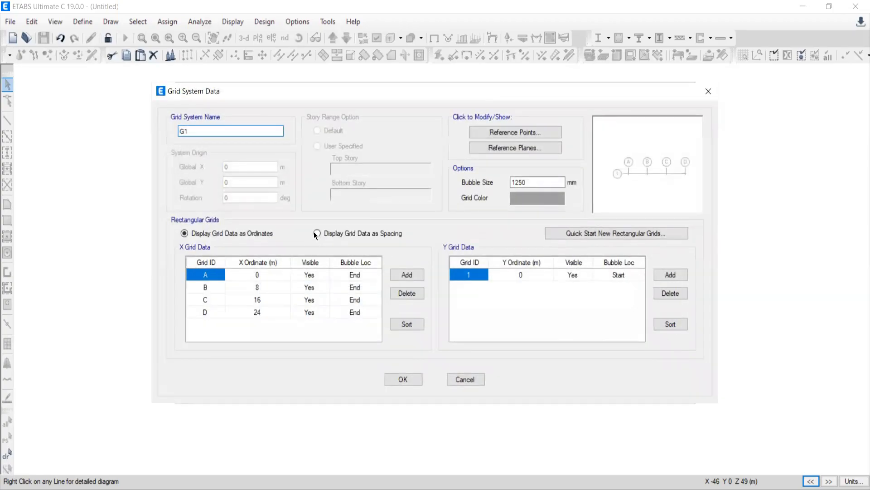
left_click(317, 233)
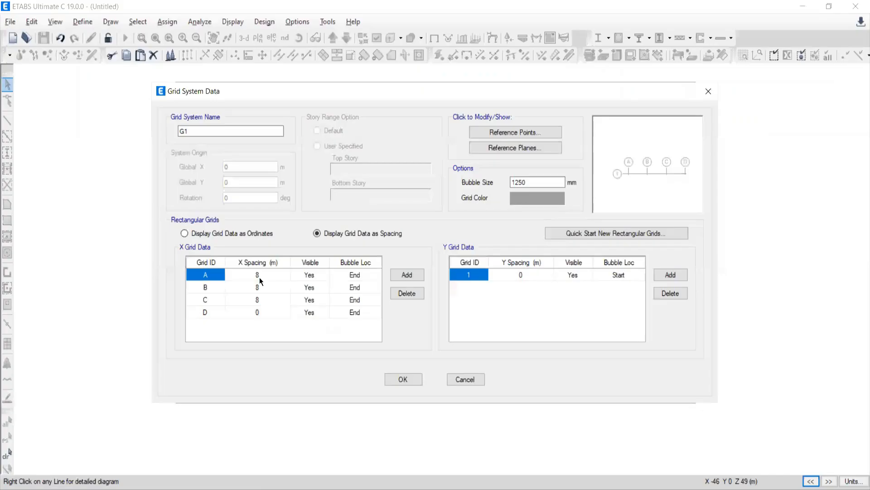
left_click(260, 277)
type("0.5")
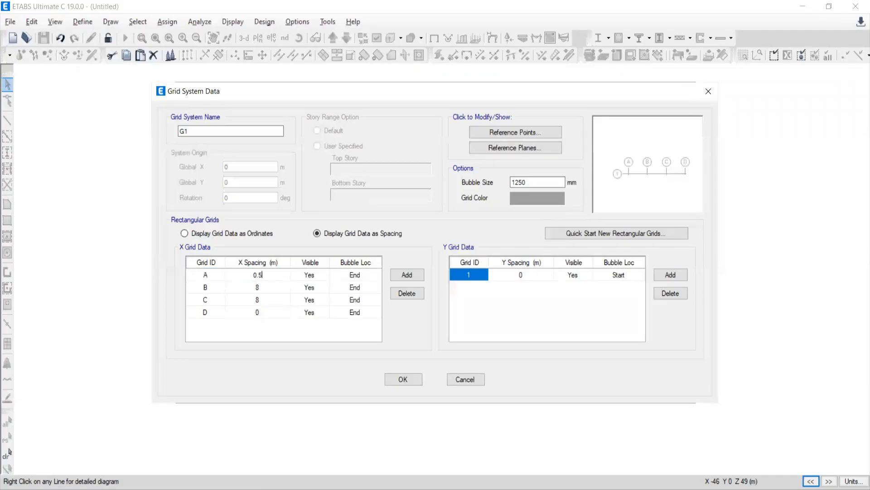
Set the X spacing of grid B to 0.7 m and of grid C to 0.8 m
left_click(238, 290)
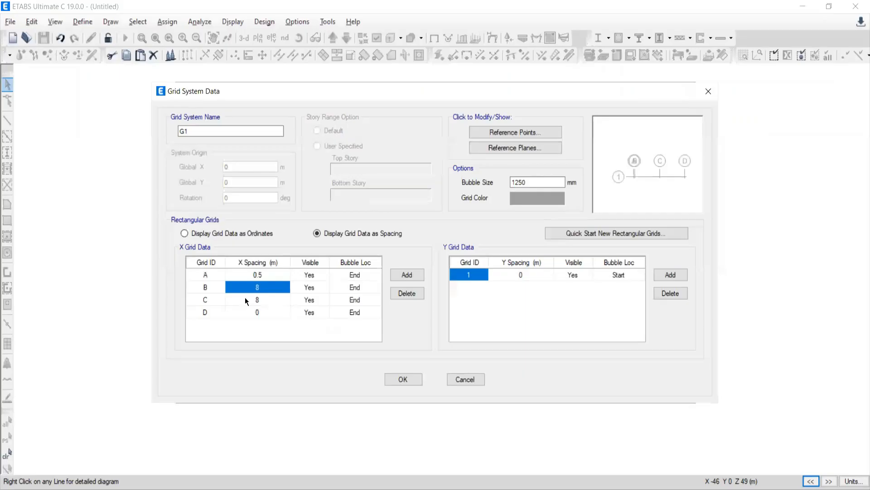
left_click(247, 297)
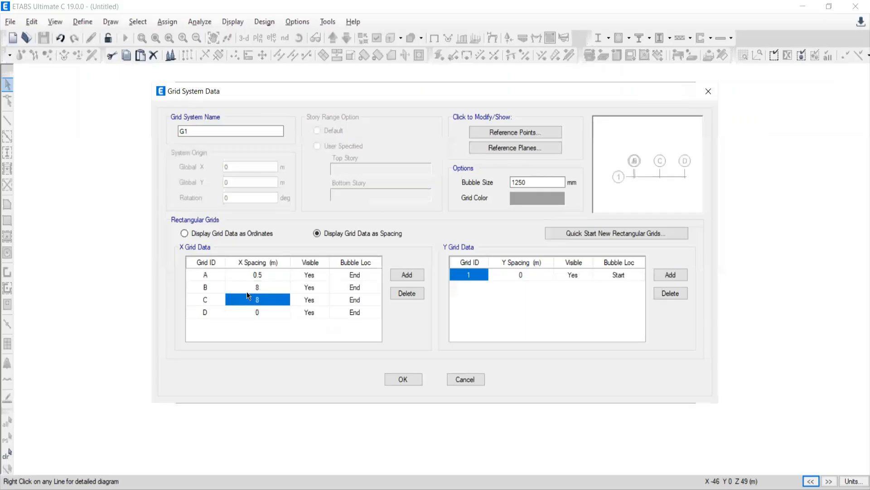
type("0.7")
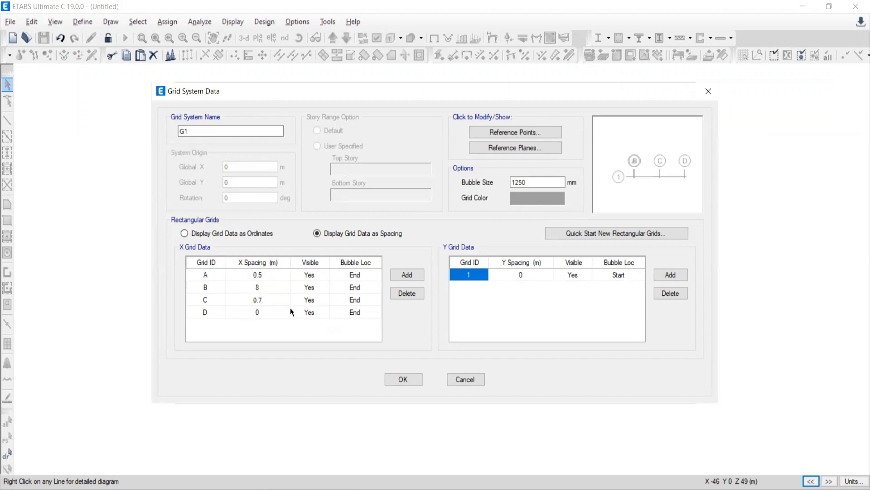
left_click(271, 312)
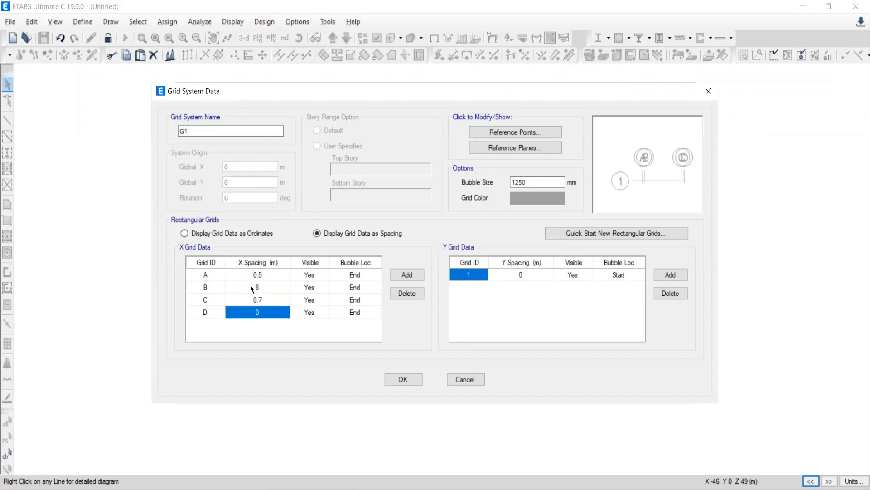
left_click(252, 288)
type("0.7")
left_click(264, 297)
type("0.")
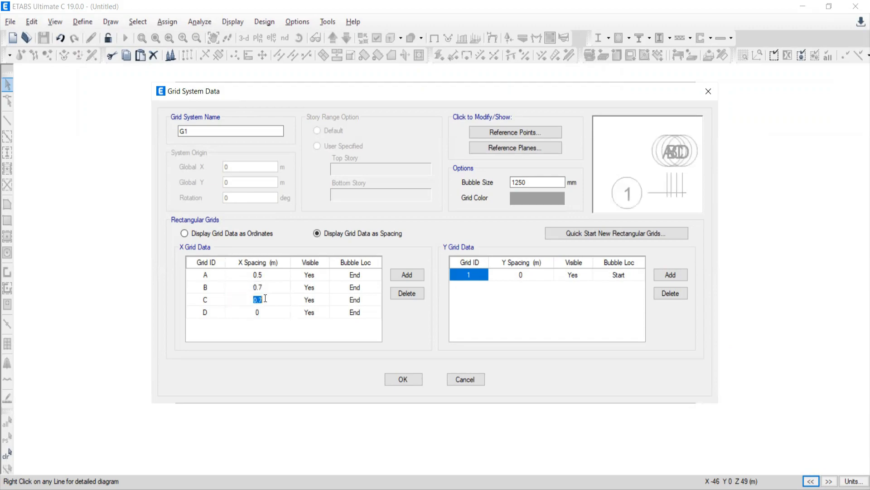
type("8")
key("Return")
Edit the grid bubble size and confirm the custom grid system data
left_click(527, 182)
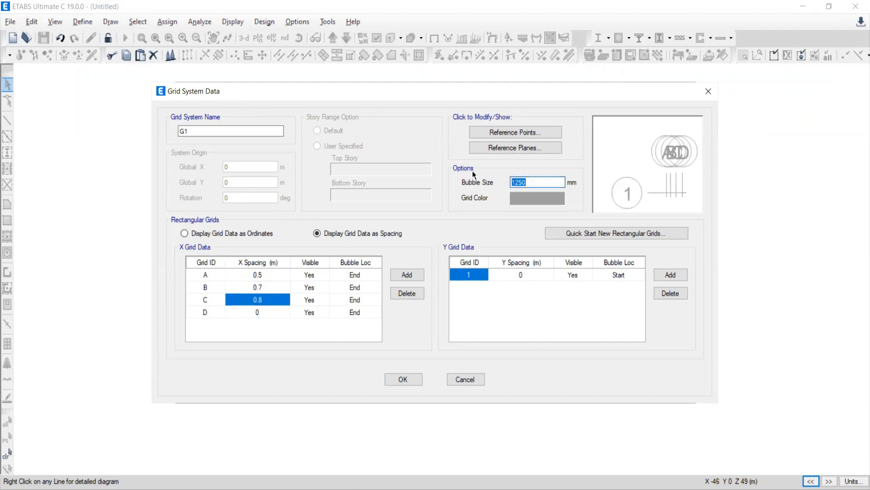
type("1")
left_click(549, 106)
left_click(403, 380)
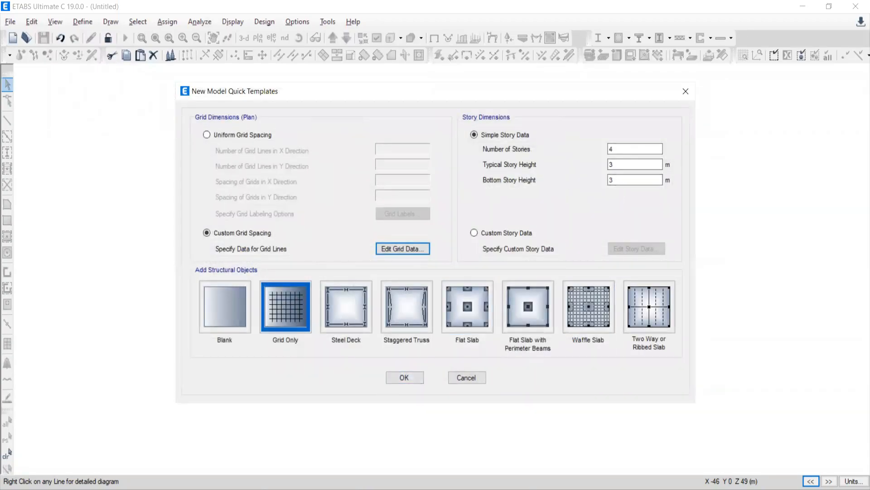
Set one story with typical and bottom heights of 1 m, and create the model with the Grid Only template
double_click(634, 149)
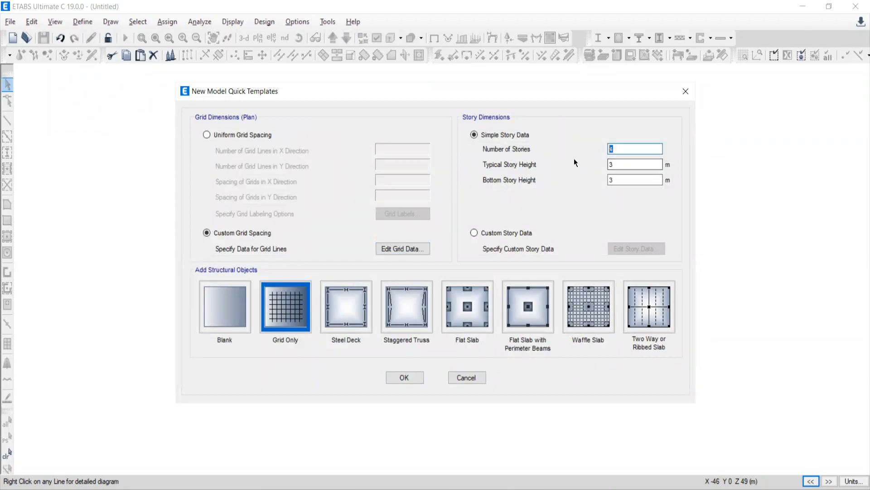
type("1")
key("Tab")
type("1")
key("Tab")
type("1")
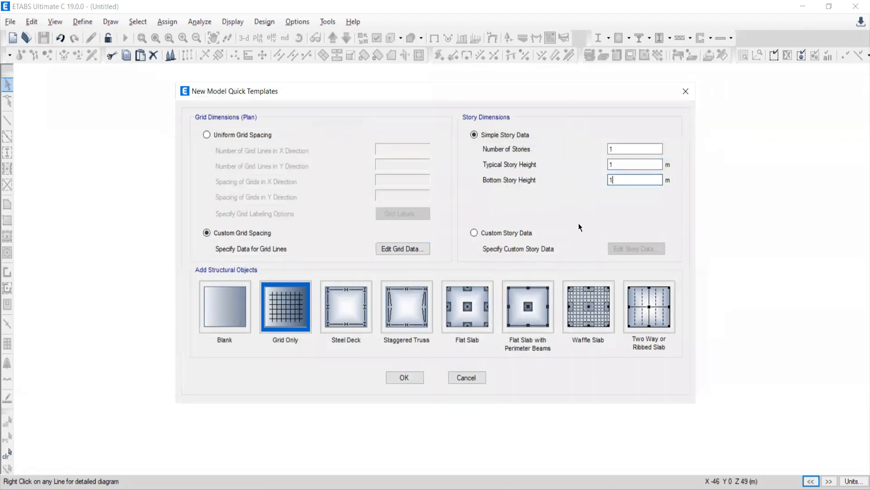
left_click(288, 314)
left_click(412, 380)
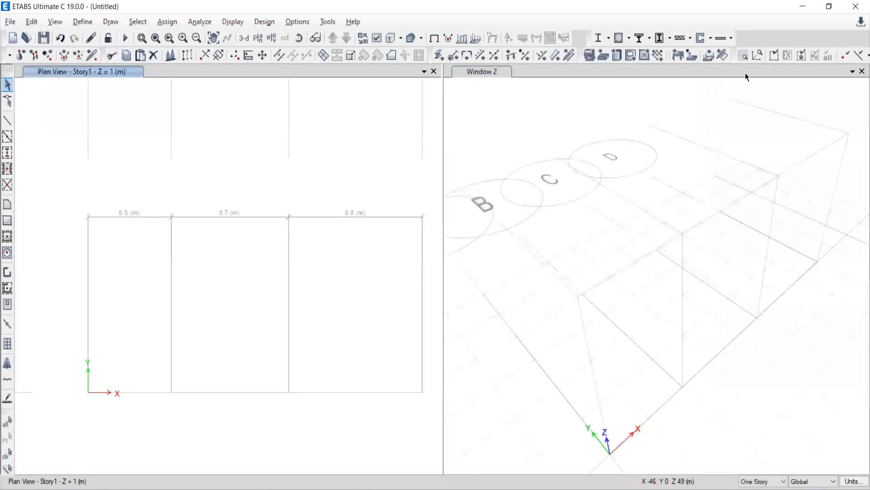
Close the second view window and display the elevation along grid line 1
left_click(862, 72)
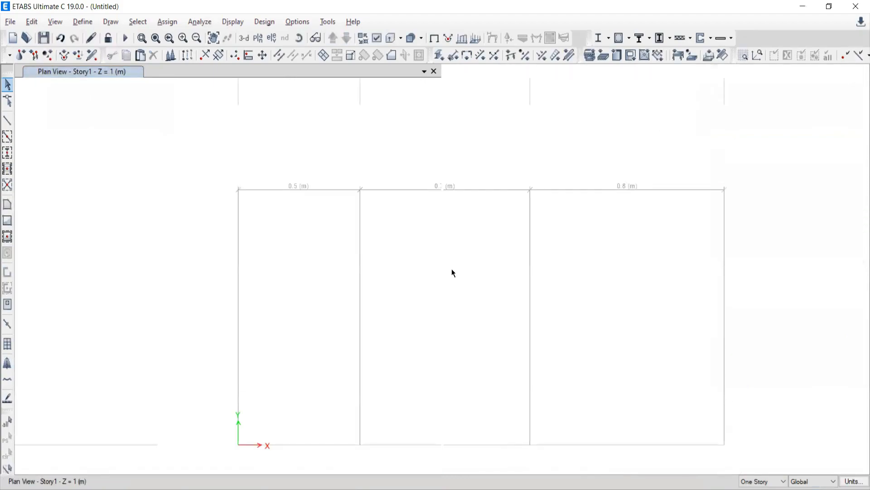
left_click(272, 40)
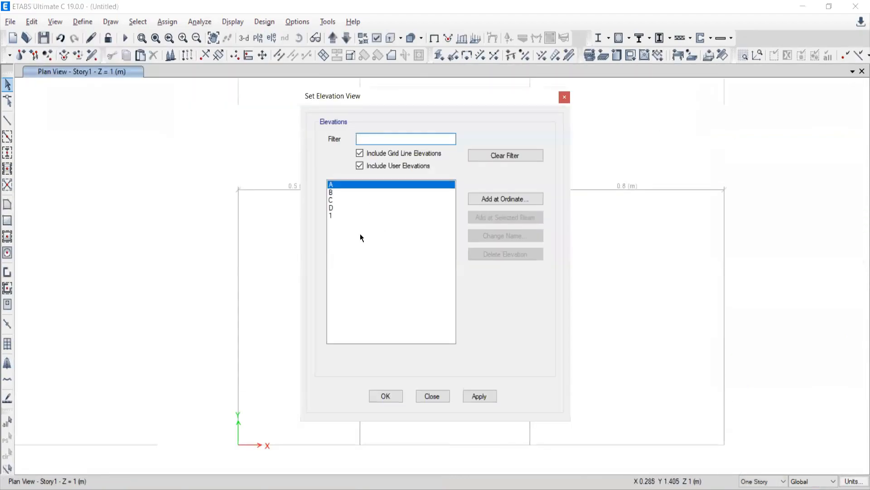
left_click(333, 213)
left_click(476, 396)
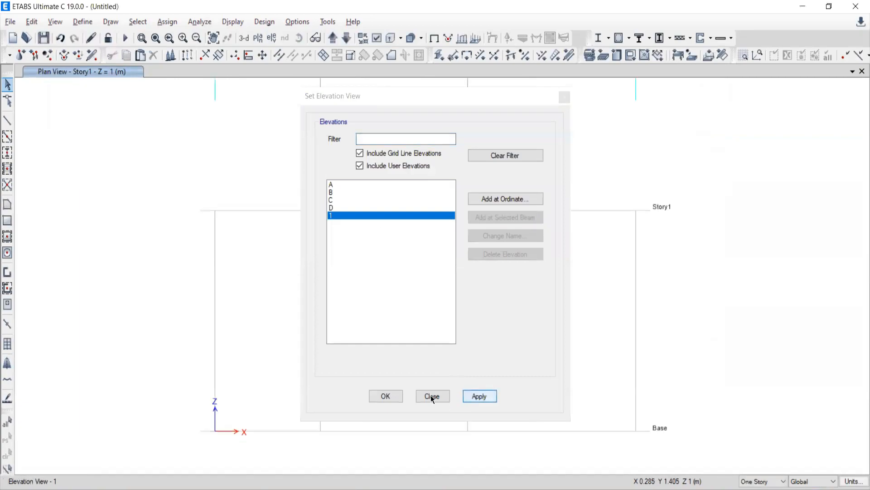
left_click(432, 395)
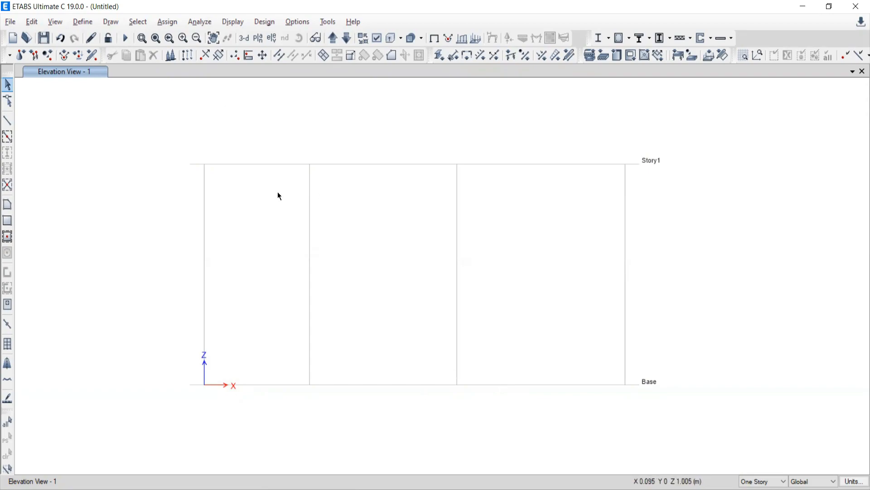
Compare the Story1 level of the elevation with the cantilever beam of Problem 6.1 in the PDF
middle_click_drag(322, 237, 400, 340)
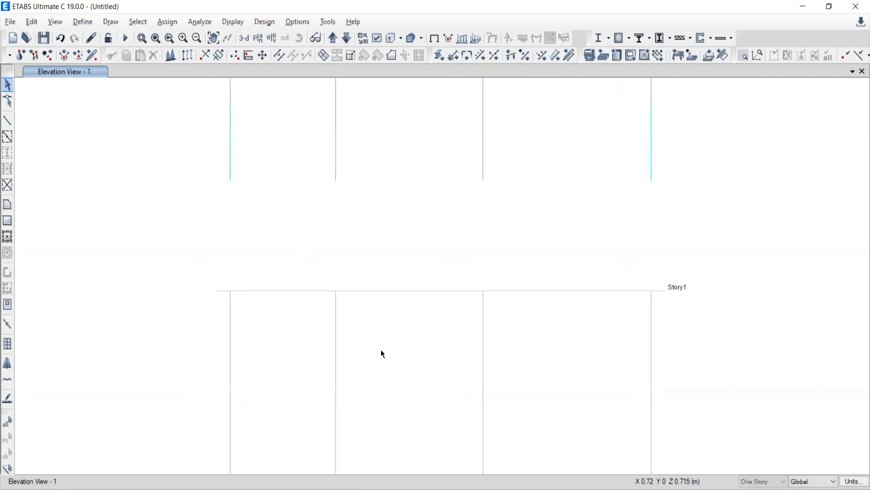
scroll(458, 343, "up", 3)
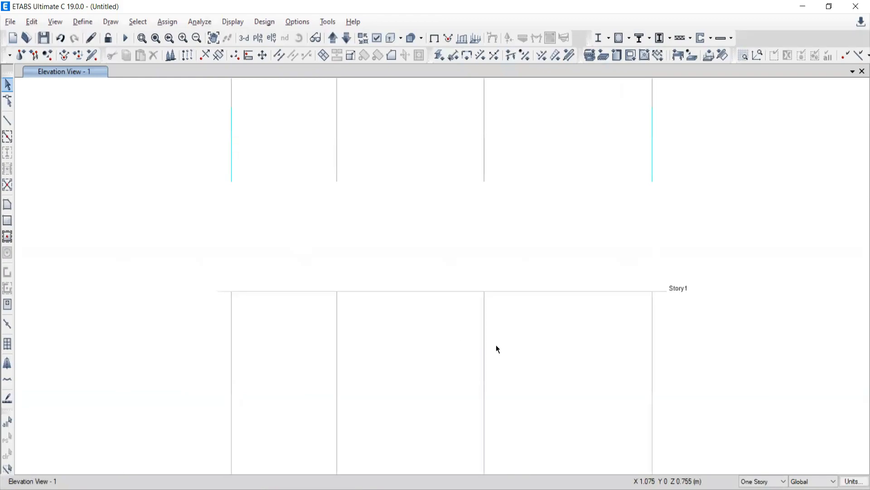
key("alt+Tab")
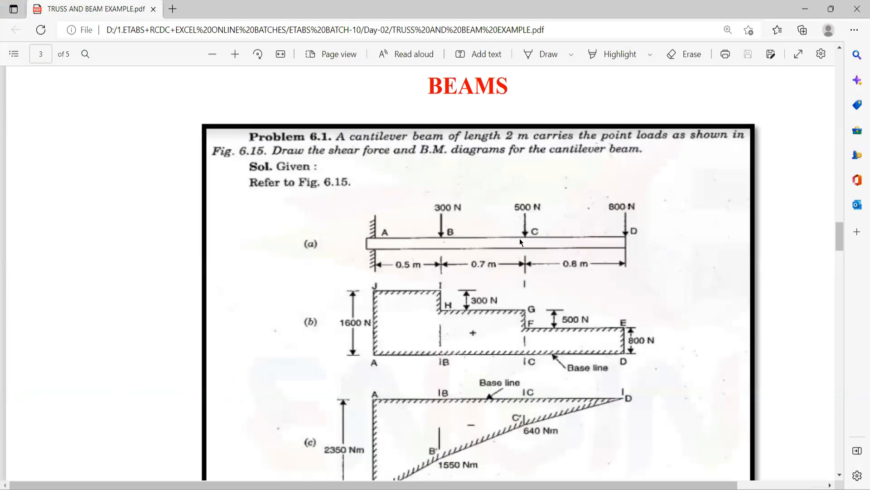
key("alt+Tab")
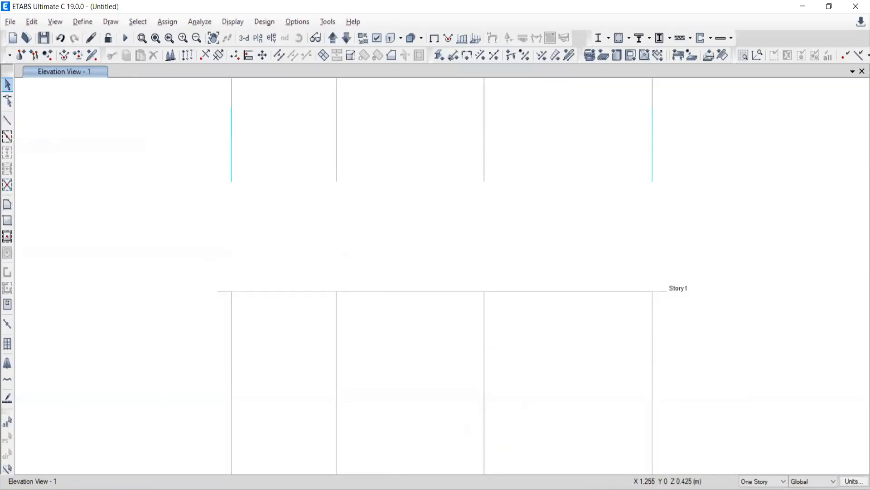
key("alt+Tab")
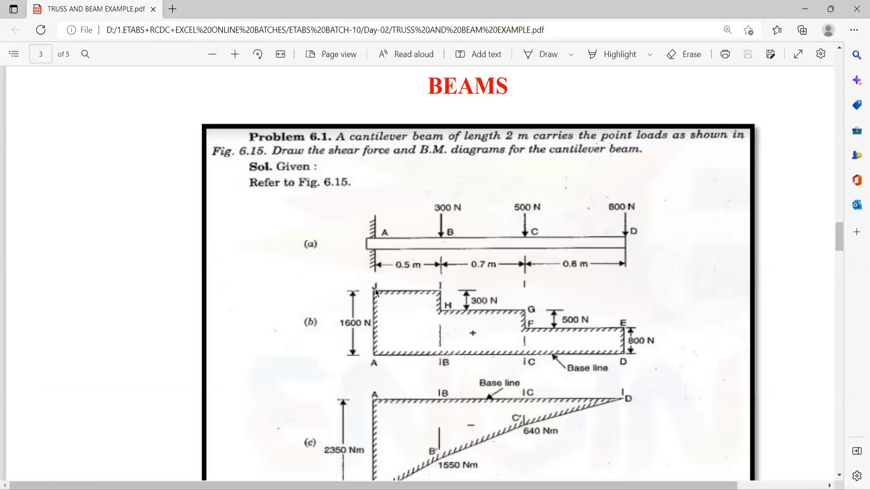
key("alt+Tab")
Draw one continuous 2 m frame member along Story1 from grid A to grid D
left_click(6, 119)
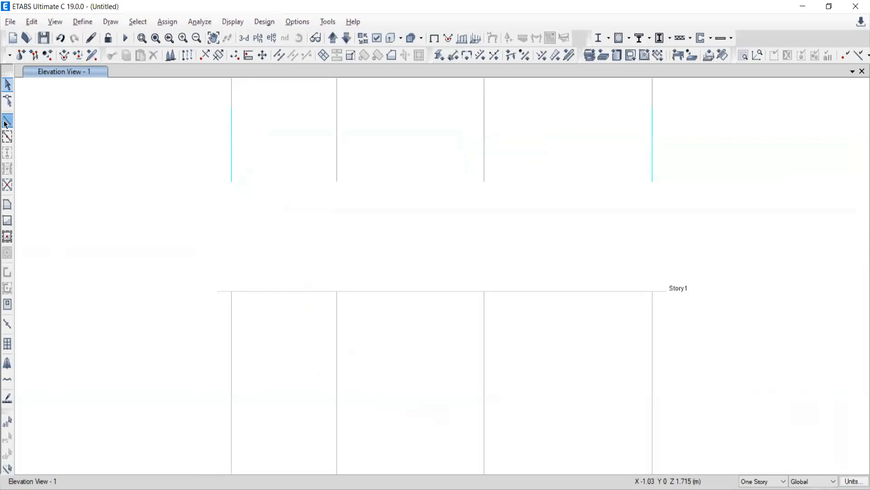
left_click(578, 134)
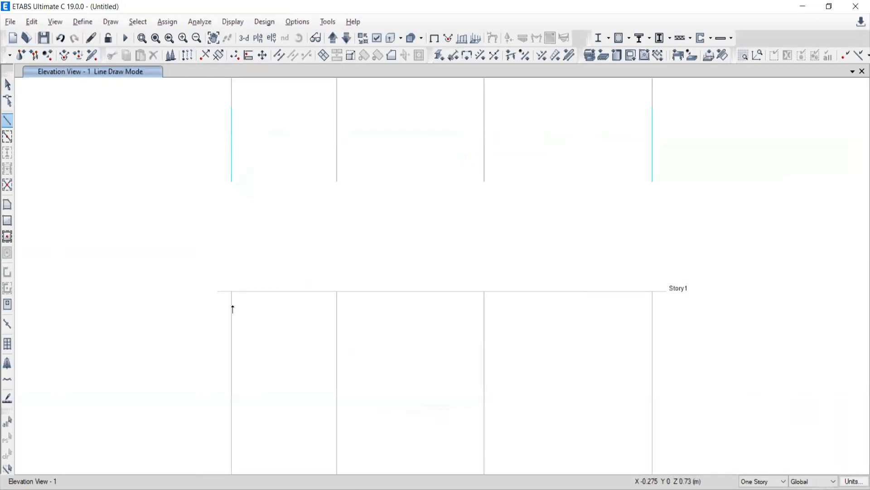
left_click(231, 292)
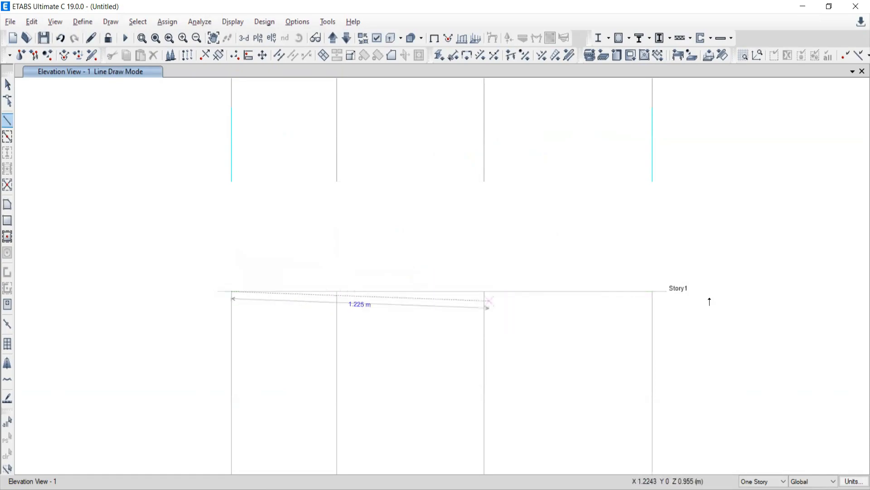
left_click(653, 292)
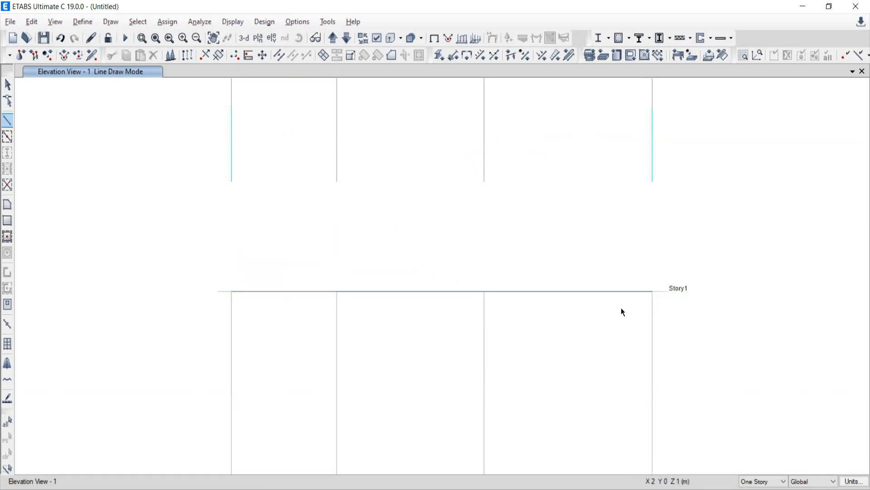
key("Escape")
left_click(7, 85)
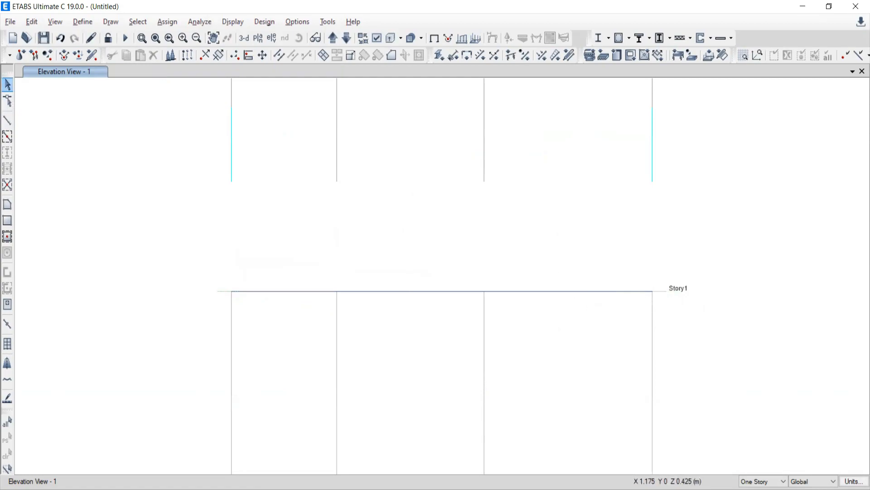
Check the point load positions along the beam in the Problem 6.1 figure of the PDF, and return to ETABS
left_click(494, 488)
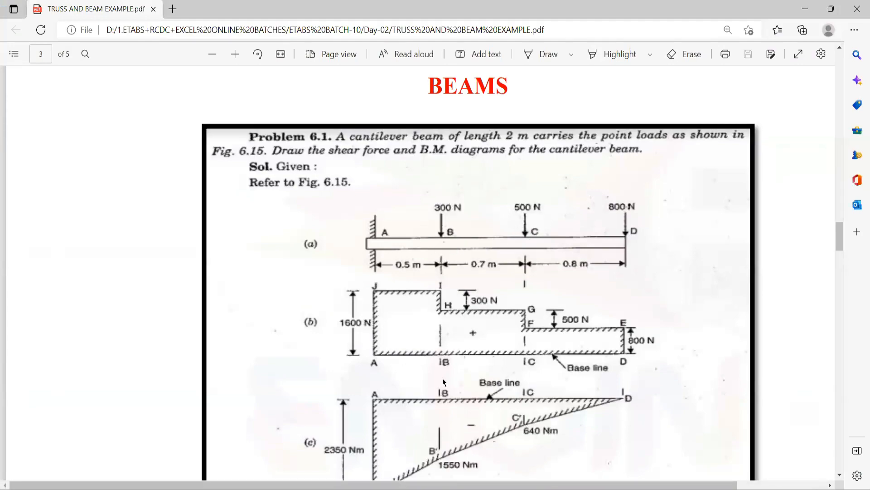
left_click(495, 488)
left_click(495, 488)
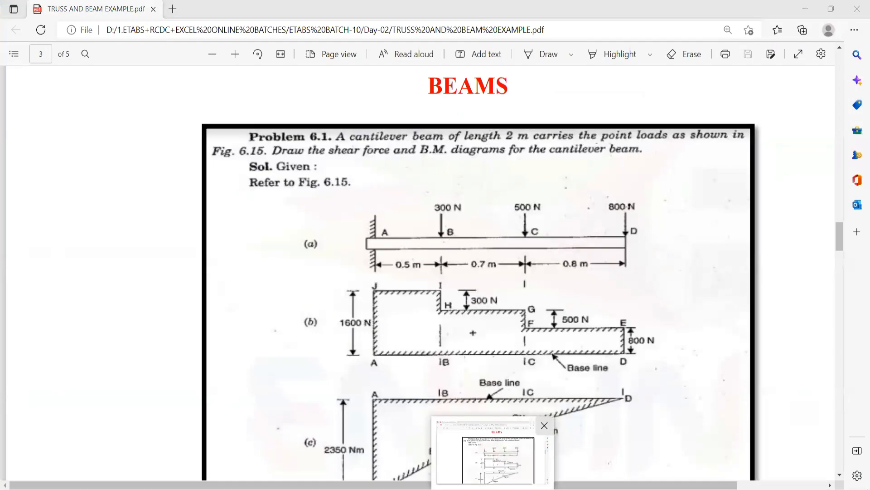
left_click(493, 487)
left_click(494, 487)
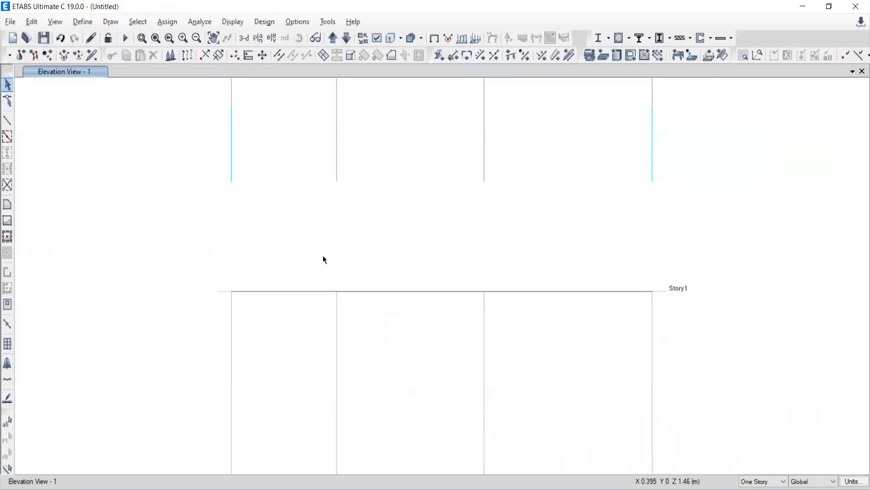
Try window-selecting joints where the beam meets the grid lines, and undo the single full-length beam
left_click_drag(315, 248, 346, 308)
left_click_drag(446, 257, 498, 311)
left_click_drag(191, 244, 240, 321)
left_click_drag(629, 262, 682, 332)
left_click(6, 457)
left_click_drag(316, 263, 359, 323)
left_click_drag(478, 241, 526, 332)
left_click(61, 38)
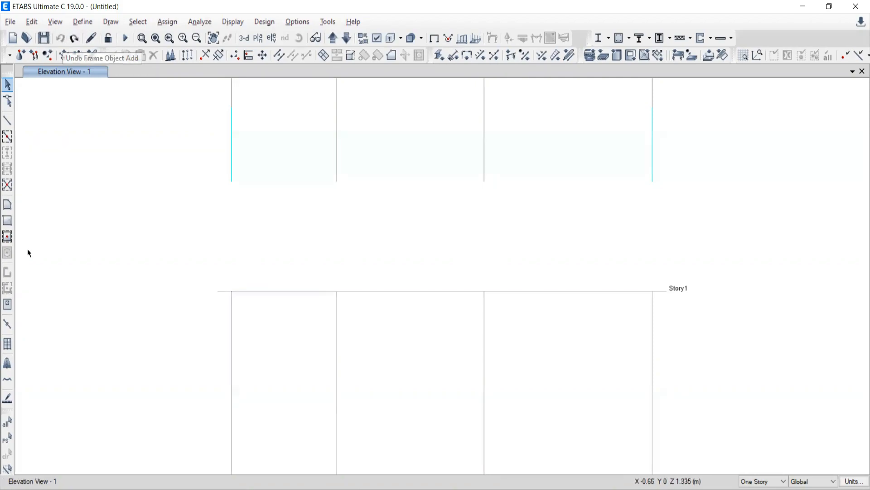
Draw the beam along Story1 as three continuous frame segments, from grid A to B, B to C, and C to D
left_click(7, 120)
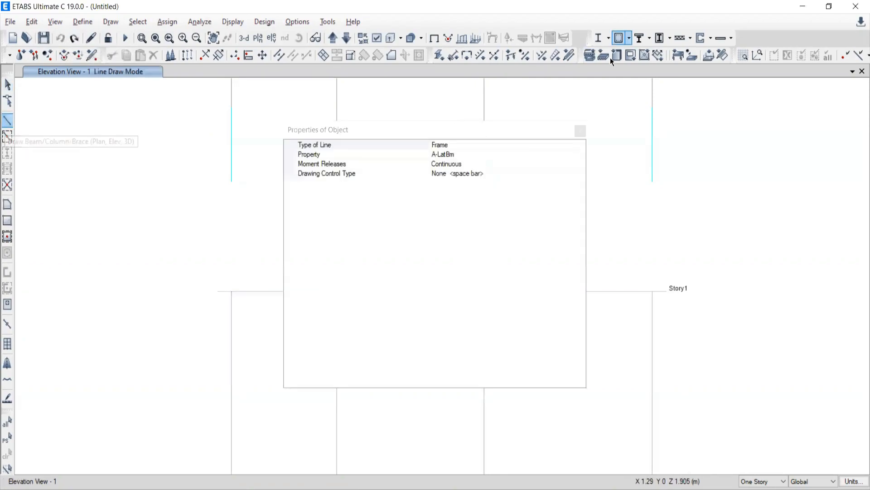
left_click(580, 131)
left_click(231, 291)
left_click(337, 297)
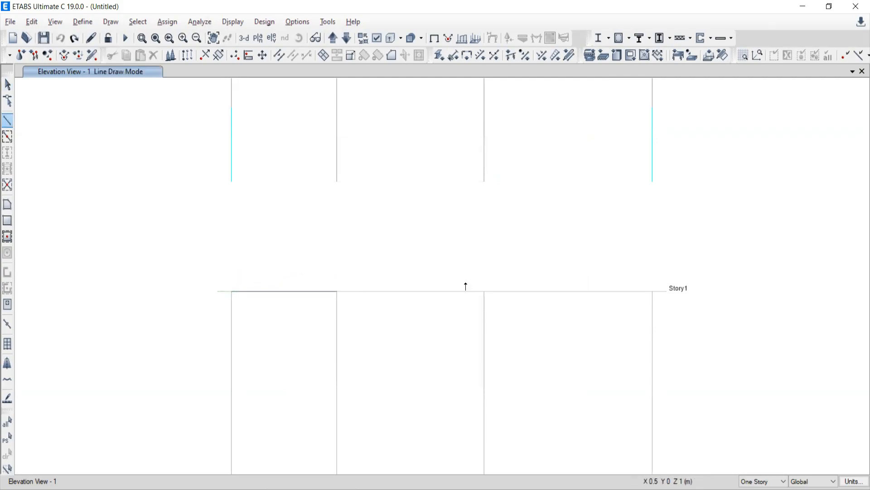
left_click(484, 293)
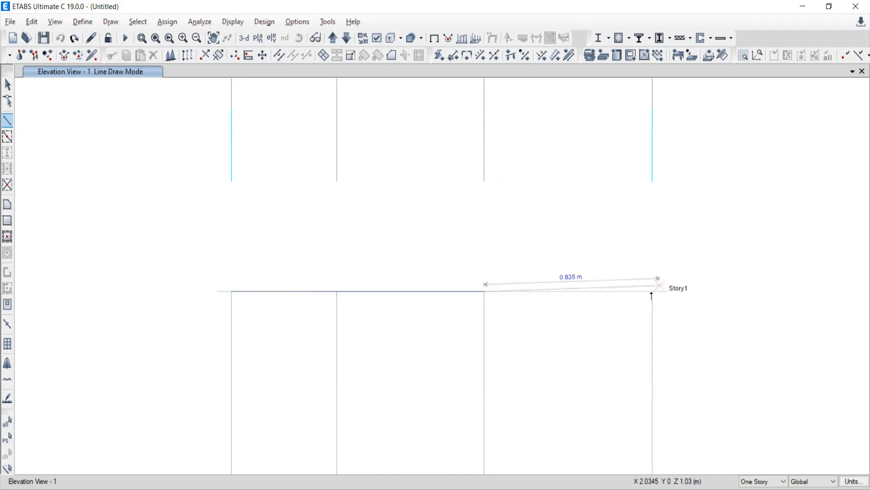
left_click(653, 291)
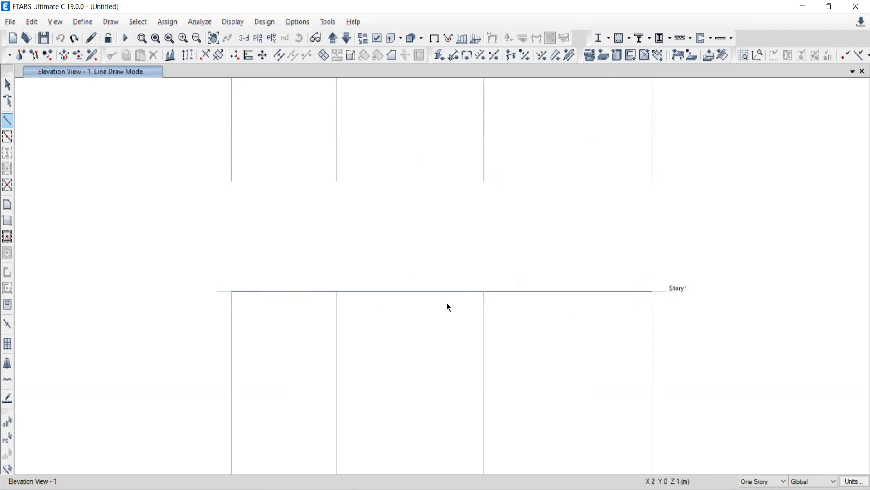
left_click(8, 84)
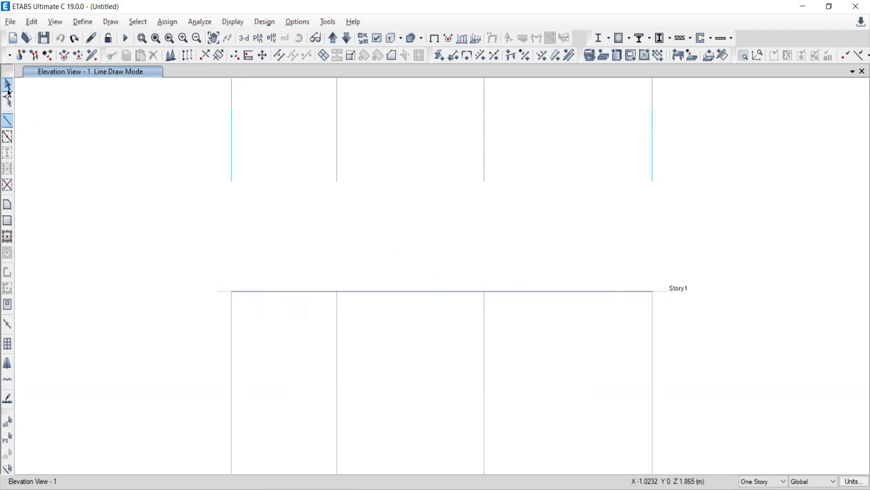
Check the intermediate beam joints at grids B and C by window-selecting them, and clear the selection
left_click_drag(307, 254, 368, 317)
left_click_drag(452, 251, 576, 348)
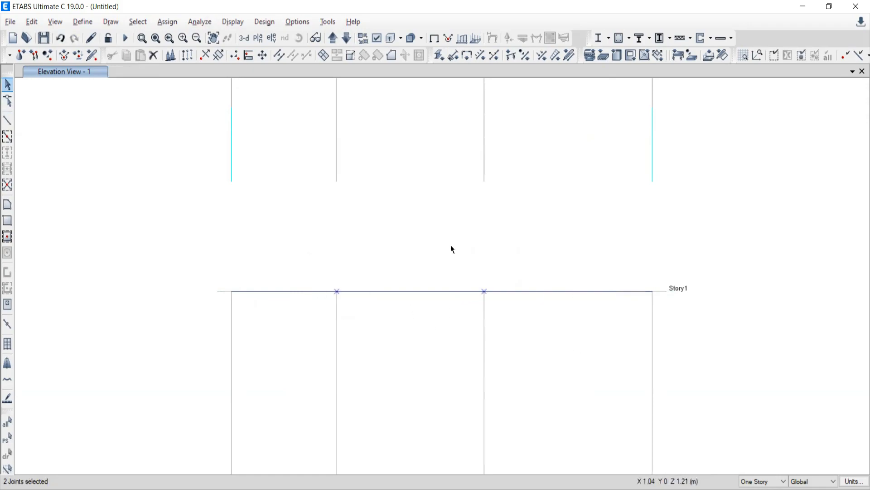
key("Escape")
left_click_drag(372, 319, 373, 318)
left_click_drag(452, 221, 513, 341)
left_click(7, 453)
left_click_drag(312, 263, 358, 327)
left_click(7, 454)
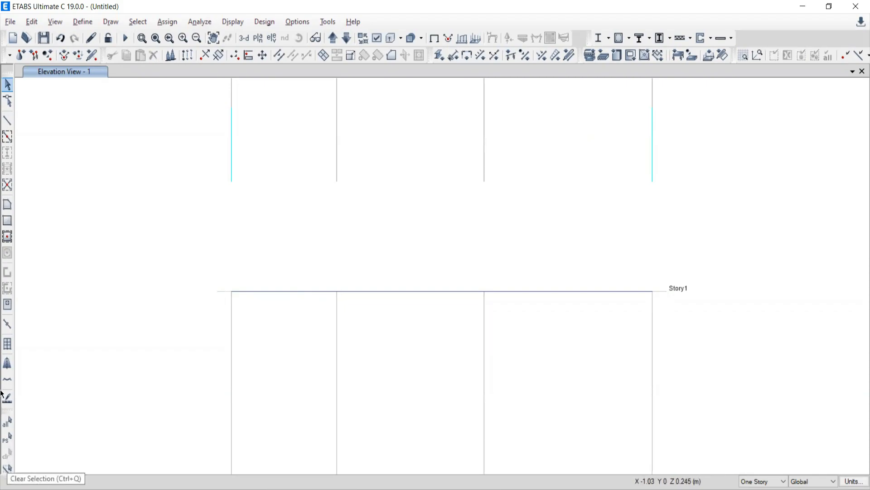
Assign a fixed restraint to the beam's end joint at grid A on Story1
left_click_drag(177, 231, 252, 329)
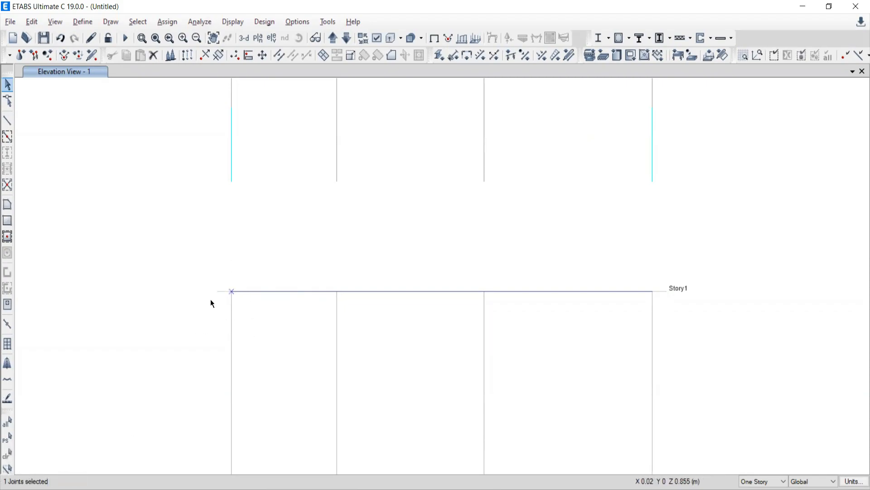
left_click(160, 21)
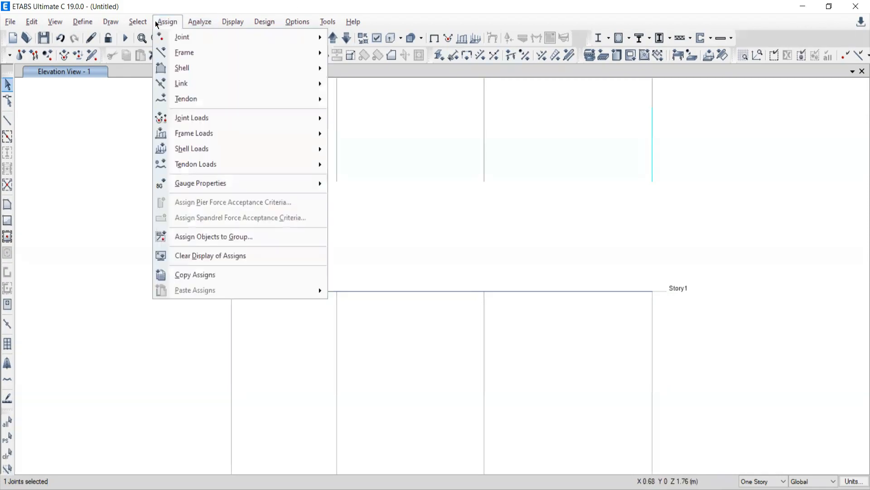
mouse_move(272, 37)
left_click(368, 39)
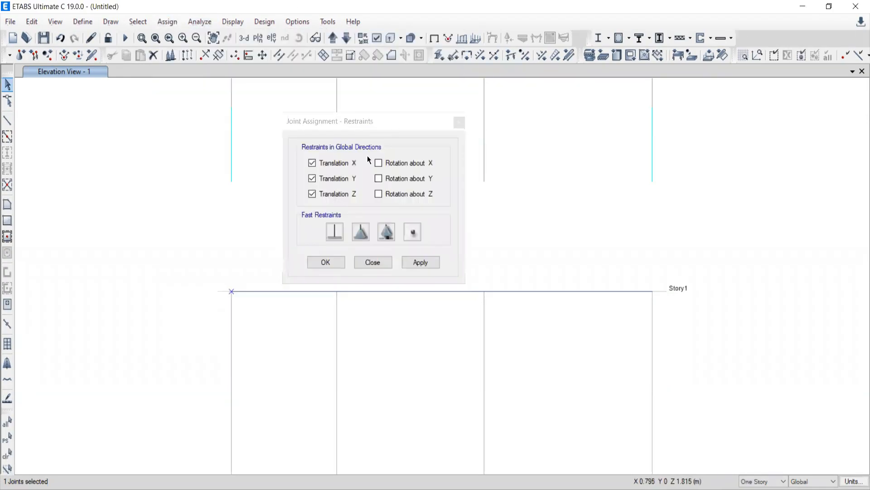
left_click(334, 234)
left_click(426, 263)
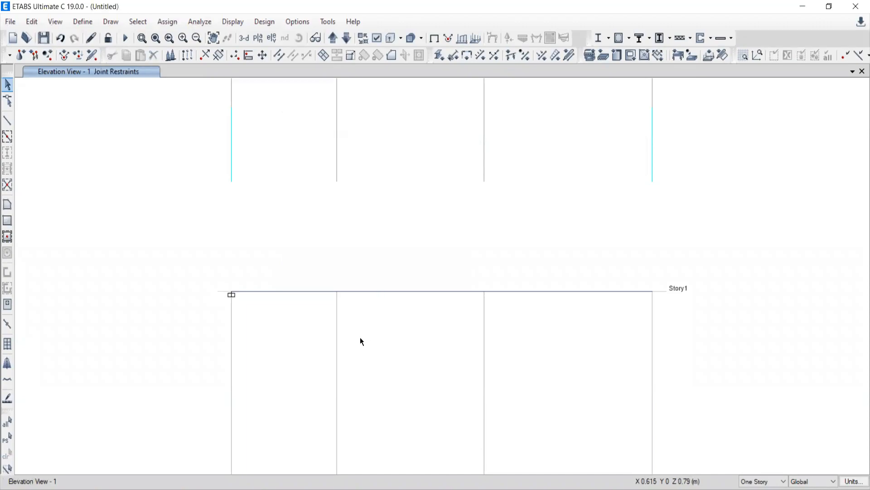
Check the point load magnitudes and positions in the Problem 6.1 figure of the PDF, and return to ETABS
middle_click_drag(444, 321, 423, 268)
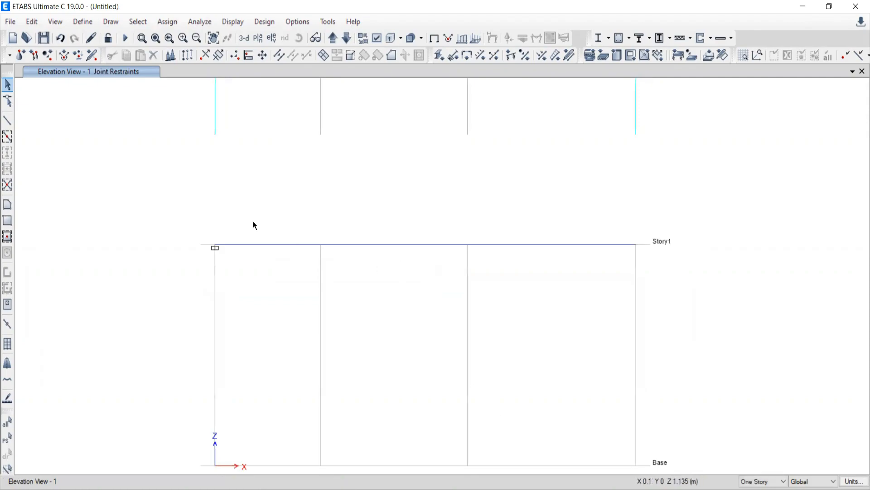
key("alt+Tab")
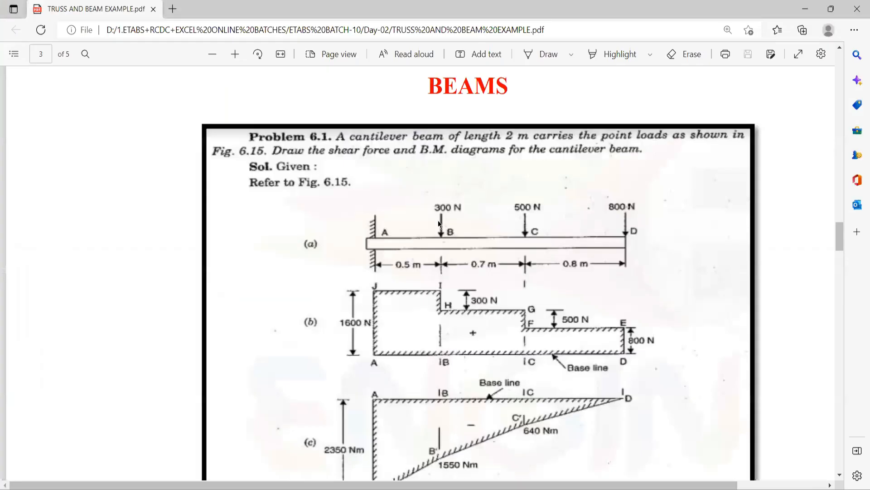
key("alt+Tab")
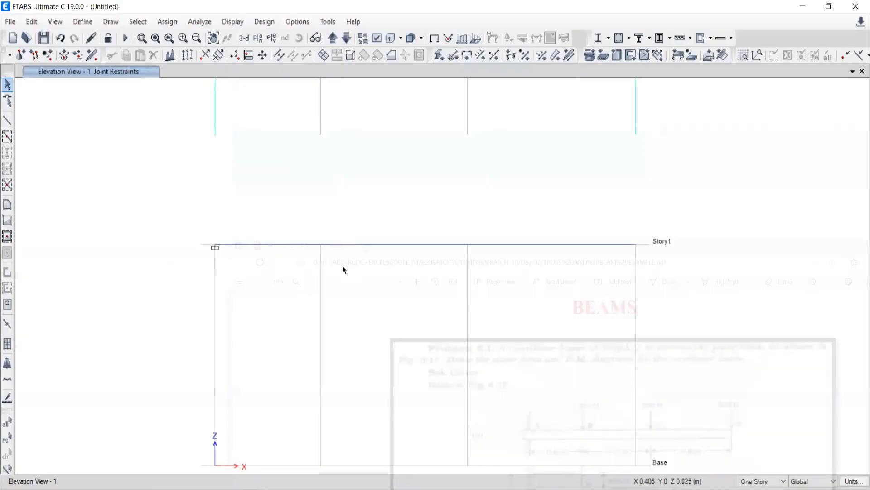
key("alt+Tab")
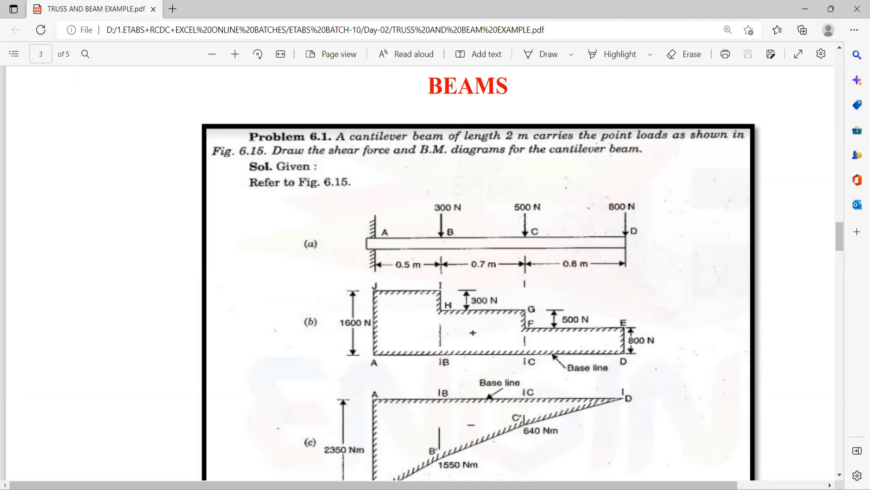
key("alt+Tab")
Assign a Live joint load with Force Global Z of -0.3 kN to the beam joint at grid B
left_click_drag(283, 200, 328, 270)
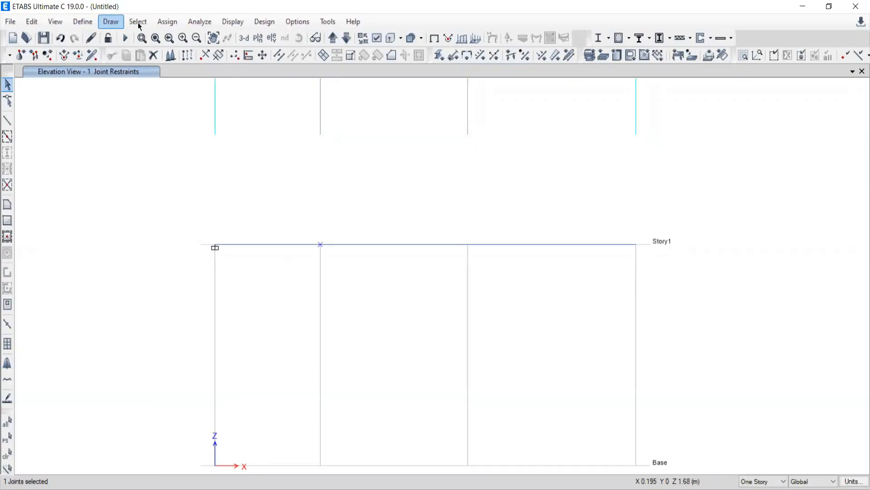
left_click(168, 23)
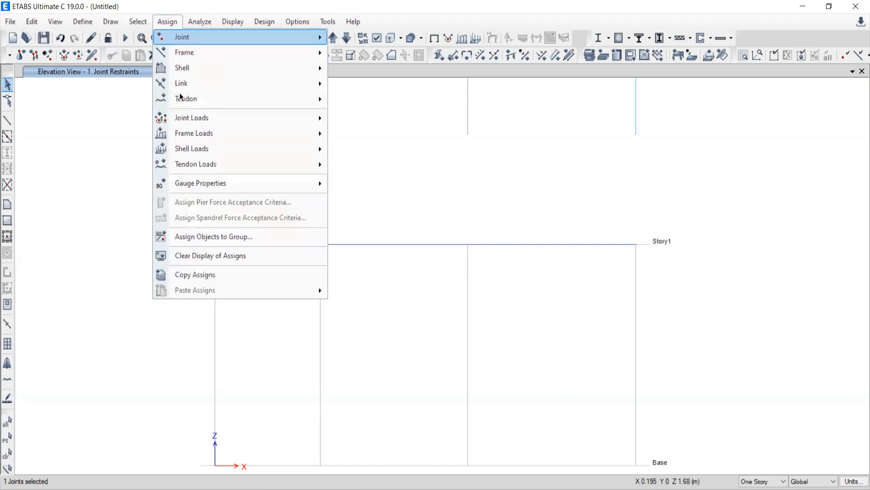
mouse_move(182, 118)
left_click(369, 120)
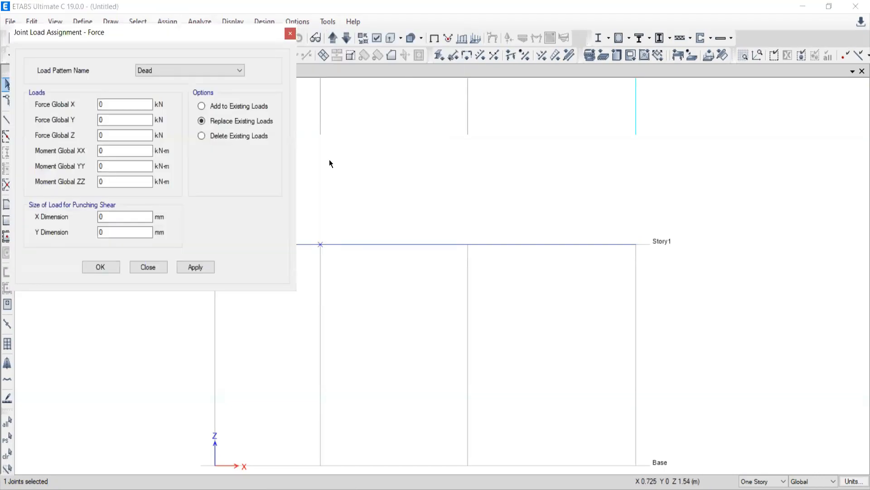
left_click(155, 69)
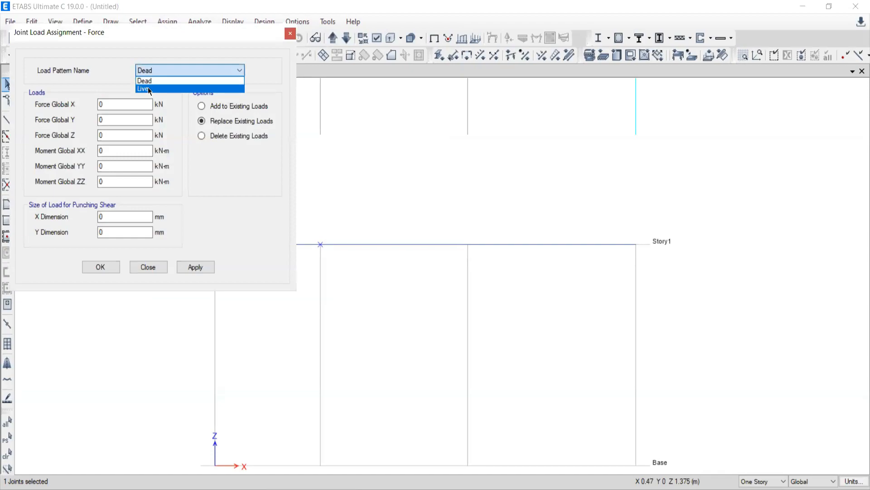
left_click(148, 87)
left_click_drag(110, 135, 64, 134)
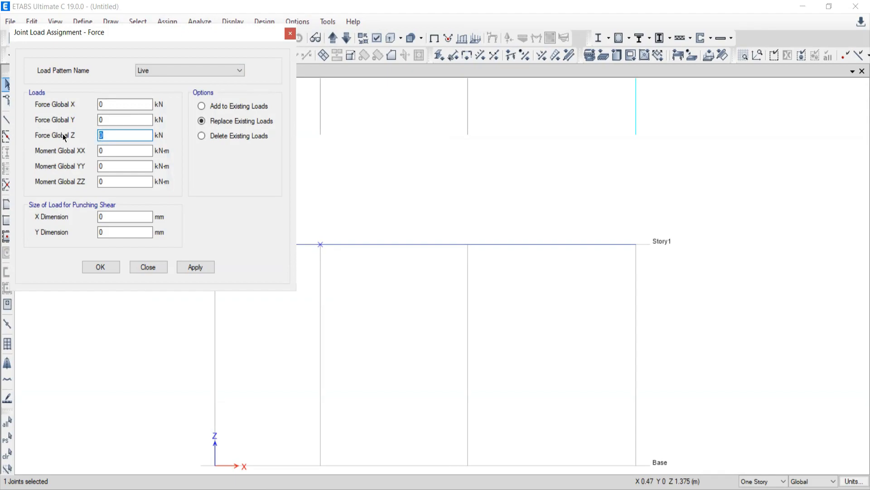
type("-.3")
left_click_drag(105, 36, 100, 13)
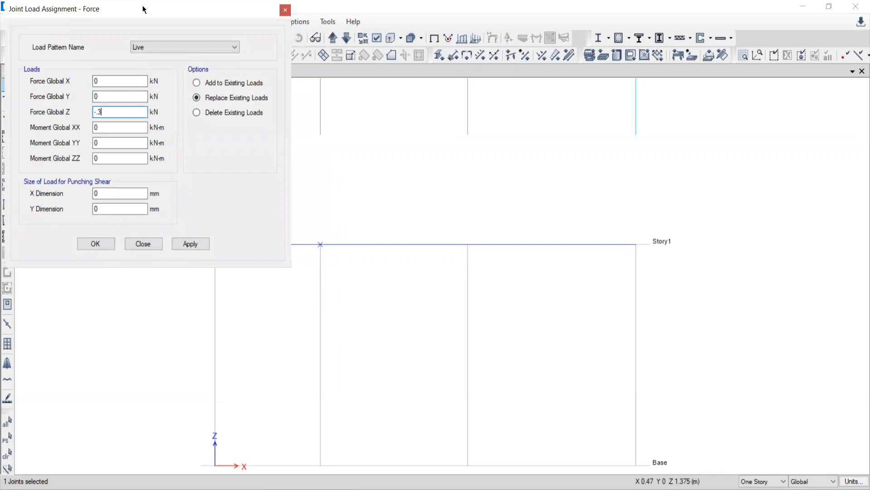
left_click_drag(143, 6, 787, 69)
middle_click_drag(476, 288, 320, 292)
left_click(745, 72)
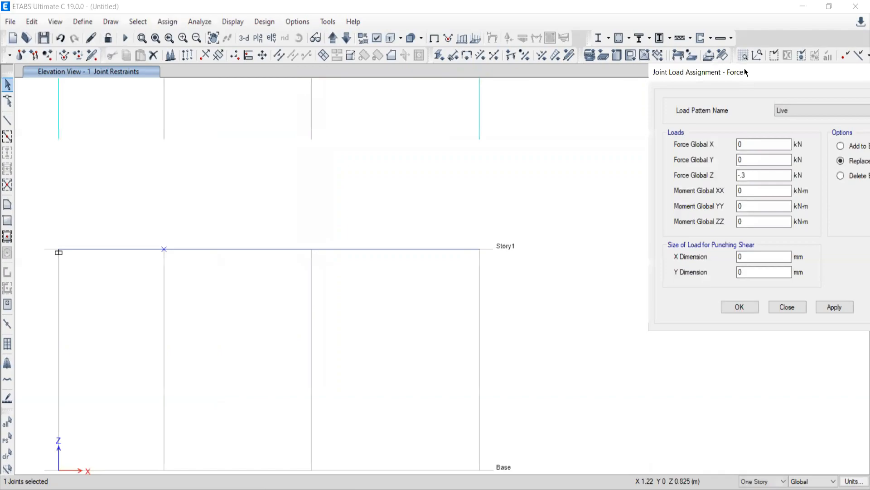
left_click_drag(744, 68, 637, 53)
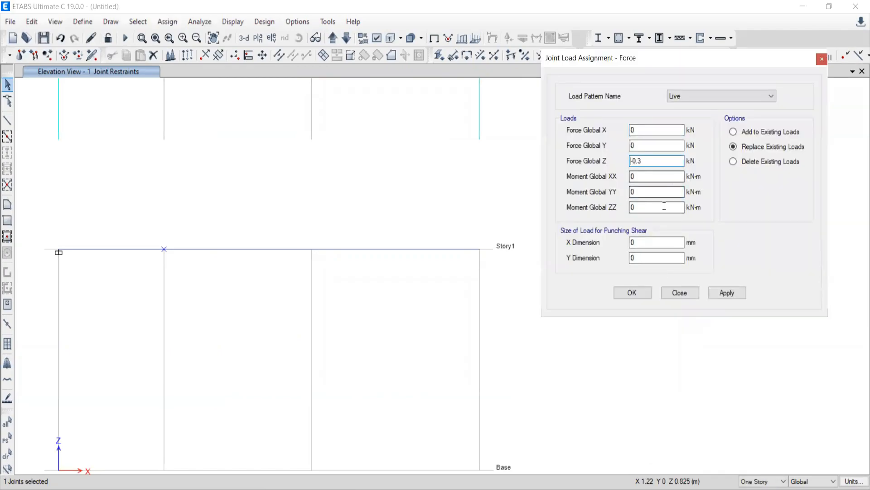
left_click(632, 293)
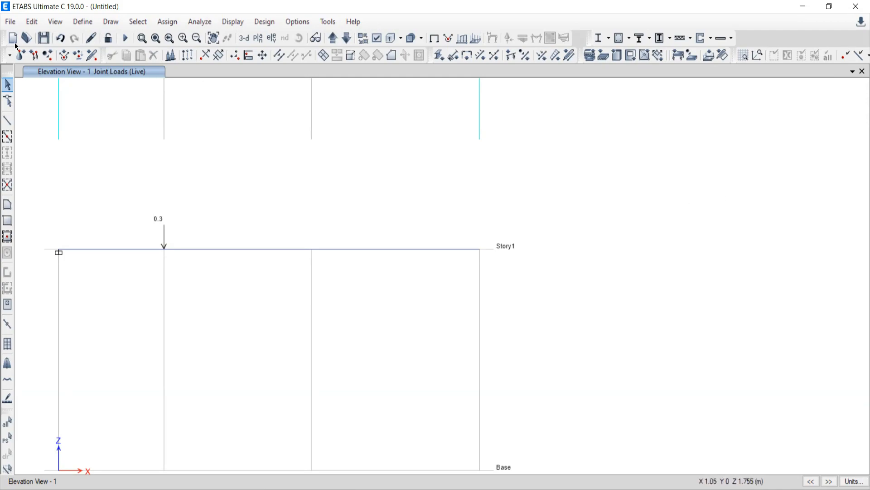
Assign a Live joint load with Force Global Z of -0.5 kN to the beam joint at grid C
left_click_drag(297, 213, 331, 297)
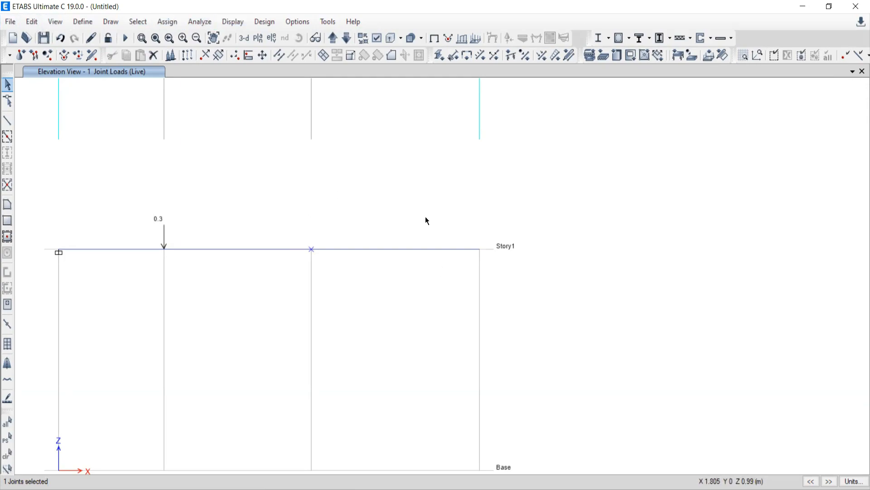
left_click(165, 22)
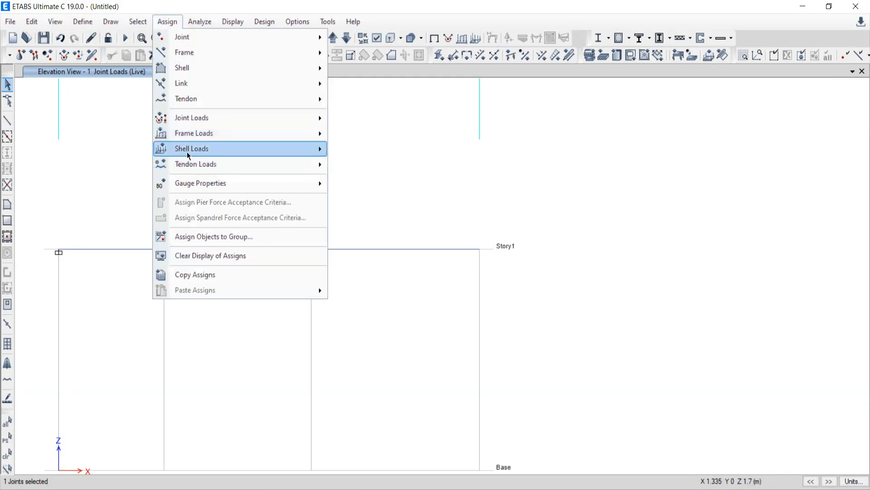
mouse_move(234, 121)
left_click(352, 119)
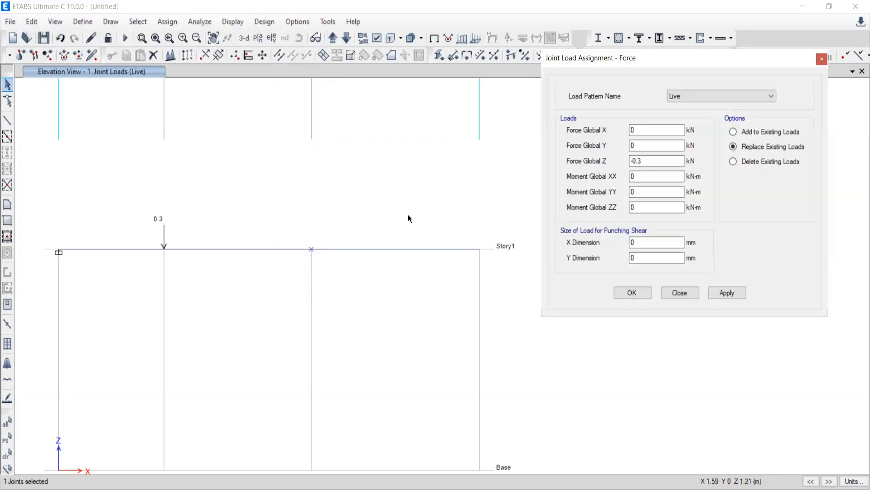
left_click_drag(680, 63, 735, 57)
left_click(701, 152)
key("BackSpace")
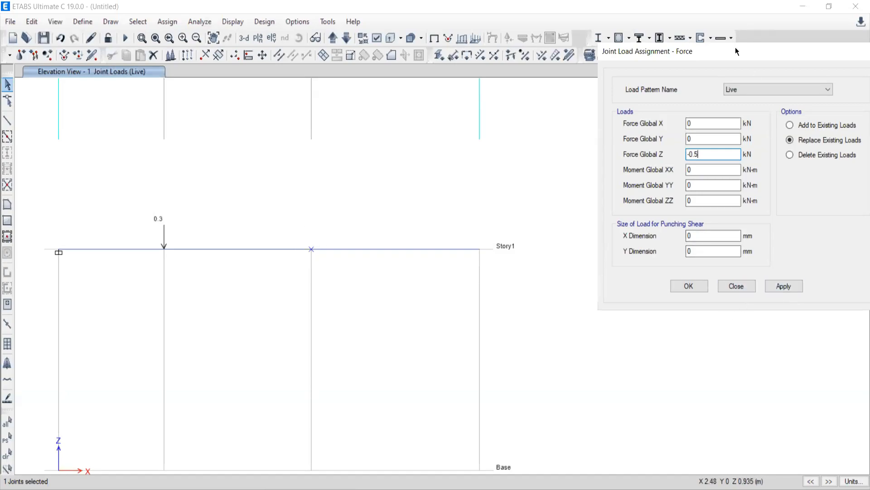
left_click(777, 286)
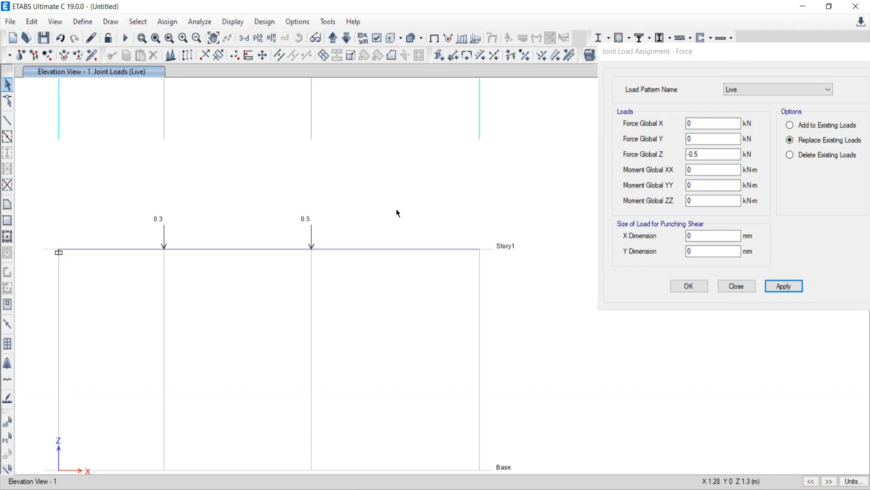
Apply a Live joint load with Force Global Z of -0.8 kN to the free-end joint at grid D, and finish the load assignment
left_click_drag(442, 196, 490, 267)
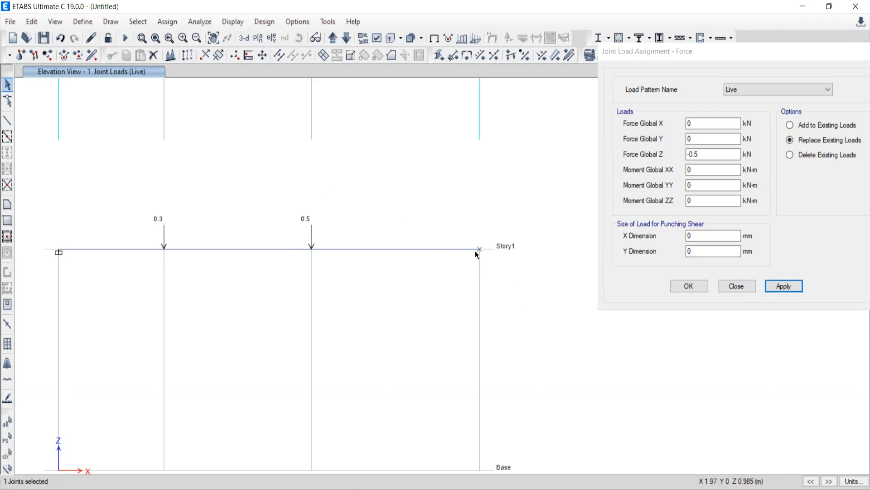
left_click(711, 153)
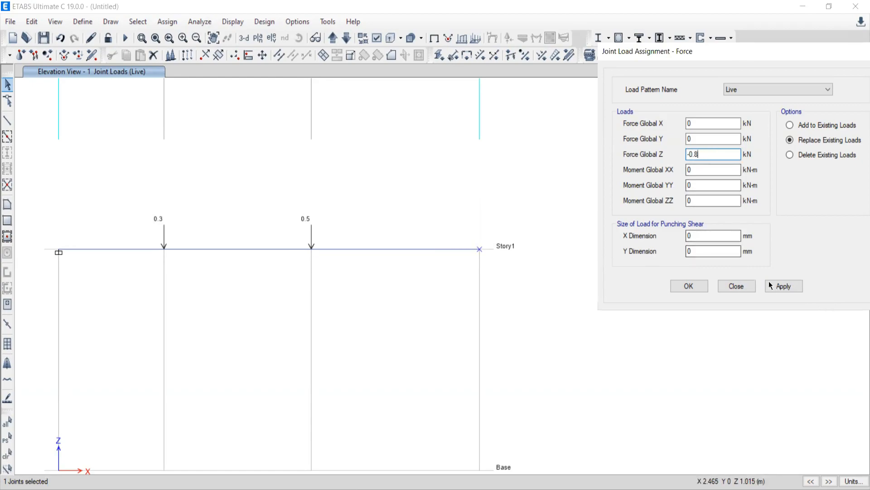
left_click(783, 287)
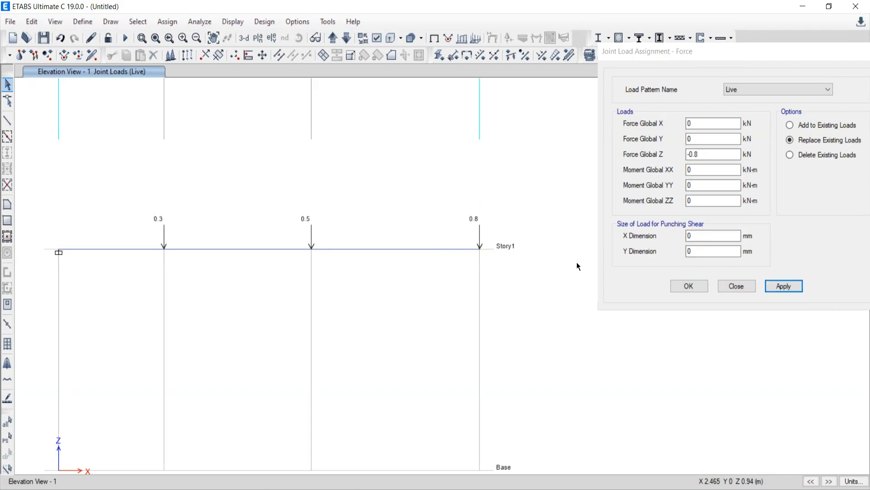
left_click(692, 54)
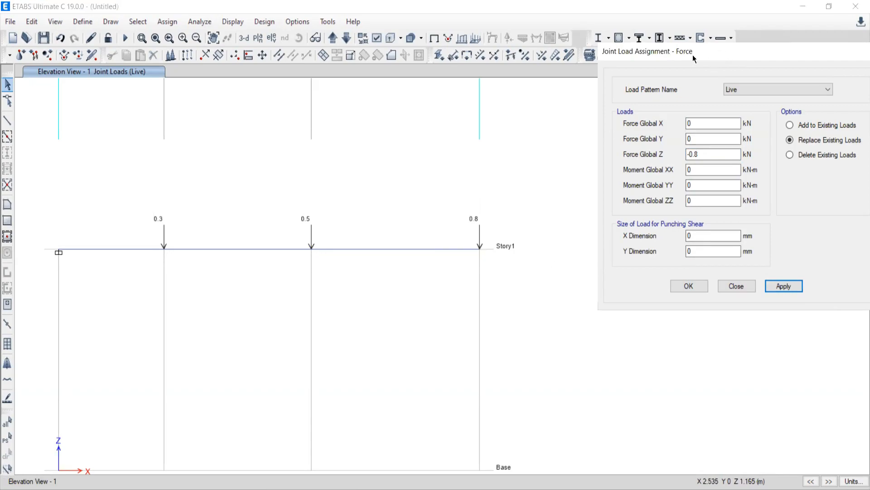
left_click(693, 323)
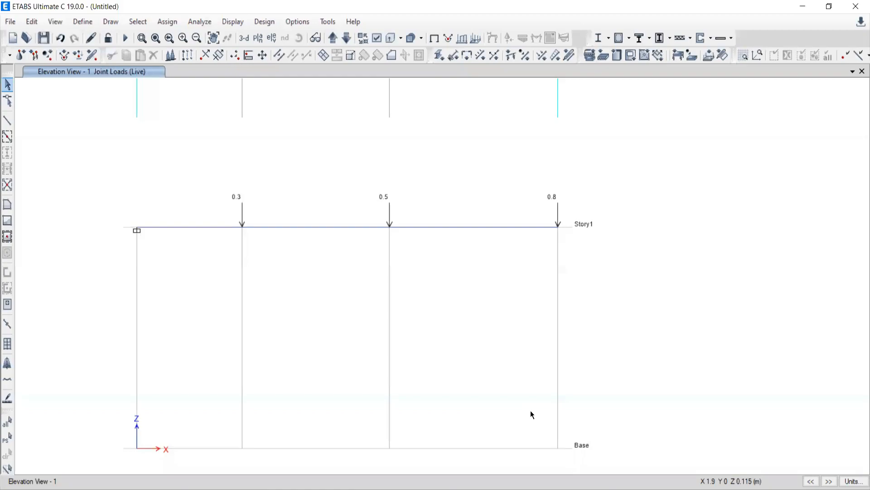
mouse_move(377, 285)
middle_mouse_down()
mouse_move(380, 297)
mouse_move(344, 303)
middle_mouse_up()
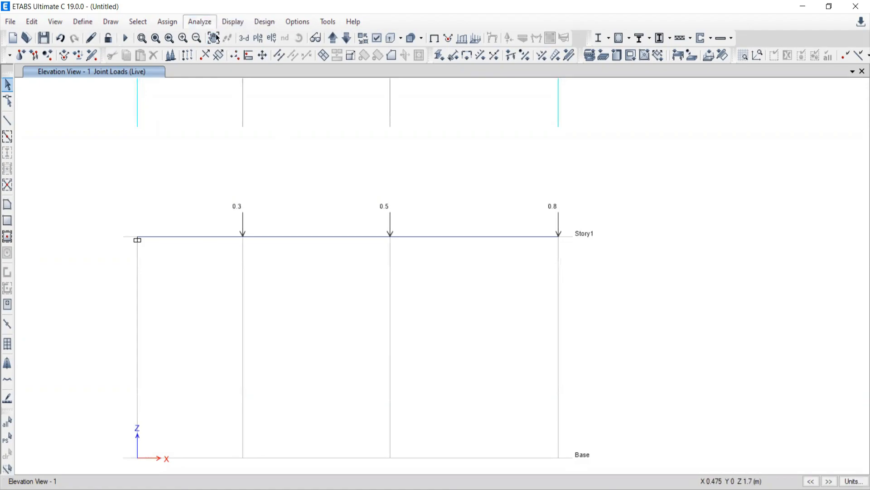
Run Check Model with every joint, frame, shell and other check plus the trim/extend fix enabled, and dismiss the report
left_click(200, 22)
left_click(281, 138)
left_click(386, 399)
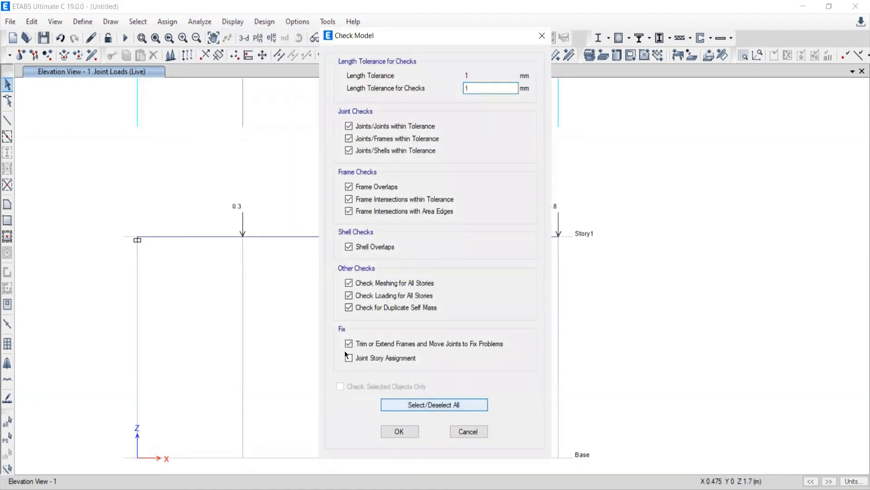
left_click_drag(387, 36, 84, 9)
left_click(96, 404)
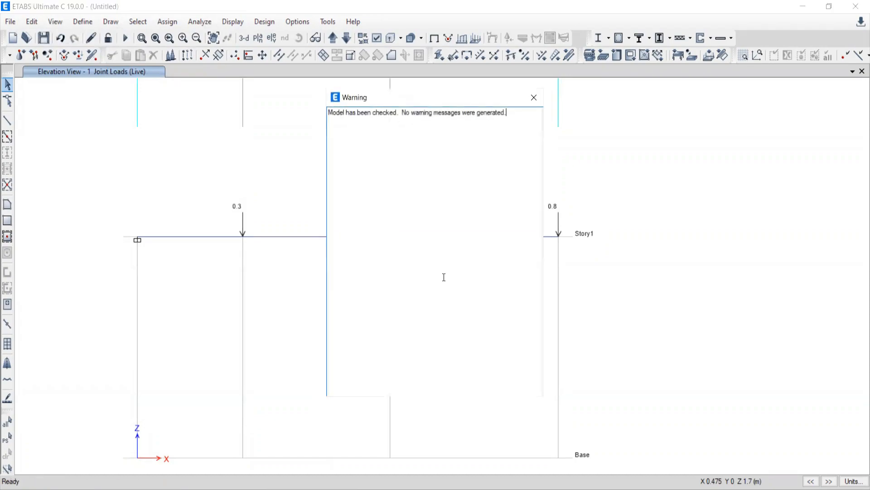
left_click(531, 104)
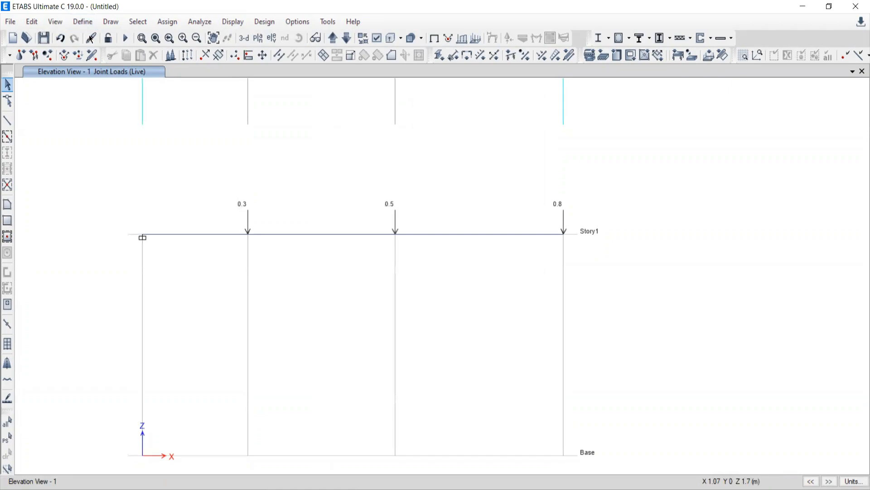
Run the analysis, saving the model as 6 in the DELETE folder and replacing the existing file
left_click(125, 39)
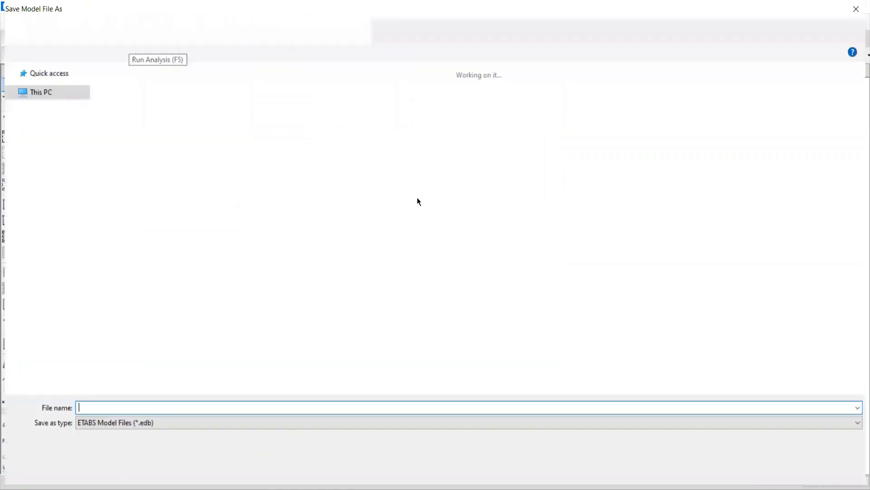
left_click(448, 106)
key("Return")
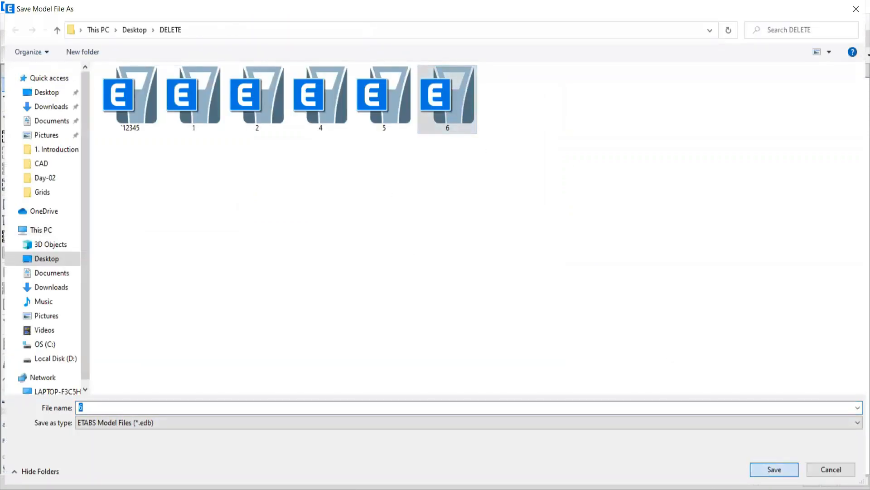
key("Return")
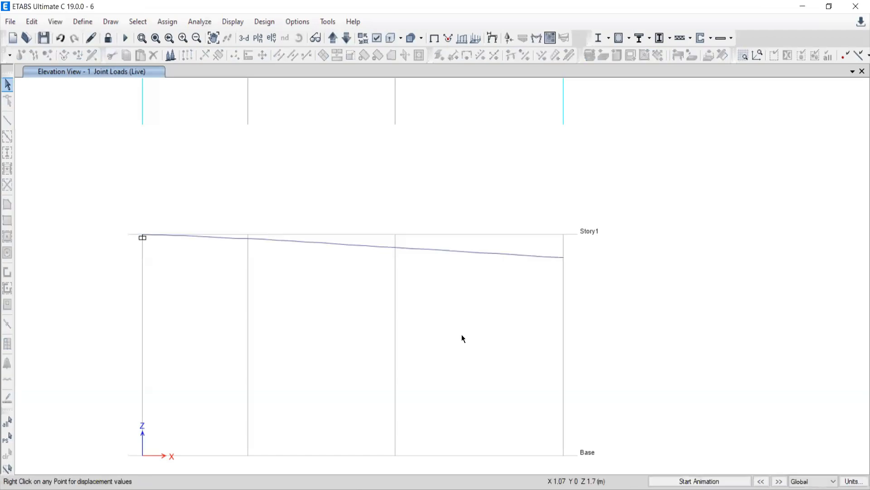
Animate the beam's deformed shape under the Dead load case, and stop the animation
middle_click_drag(386, 301, 394, 272)
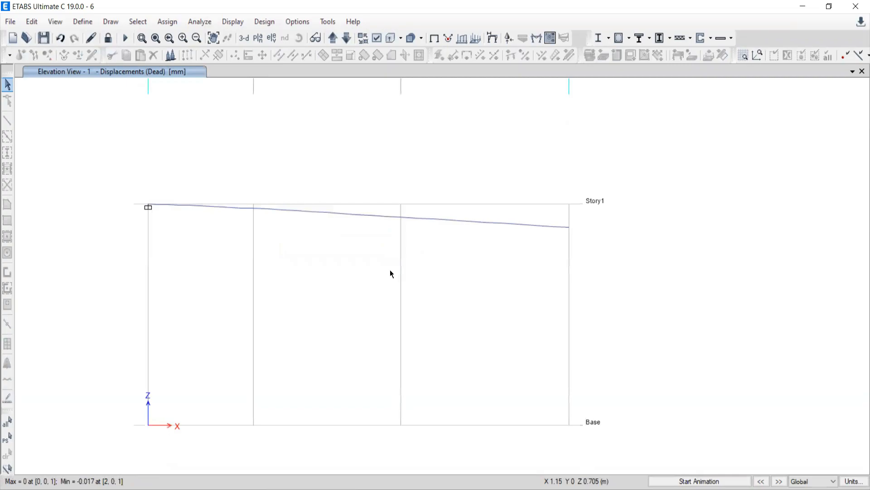
middle_click_drag(373, 252, 362, 272)
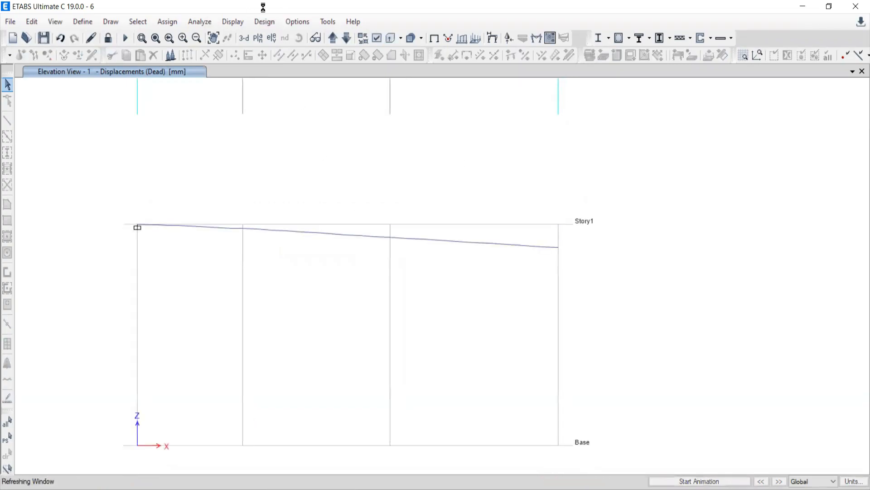
left_click(687, 485)
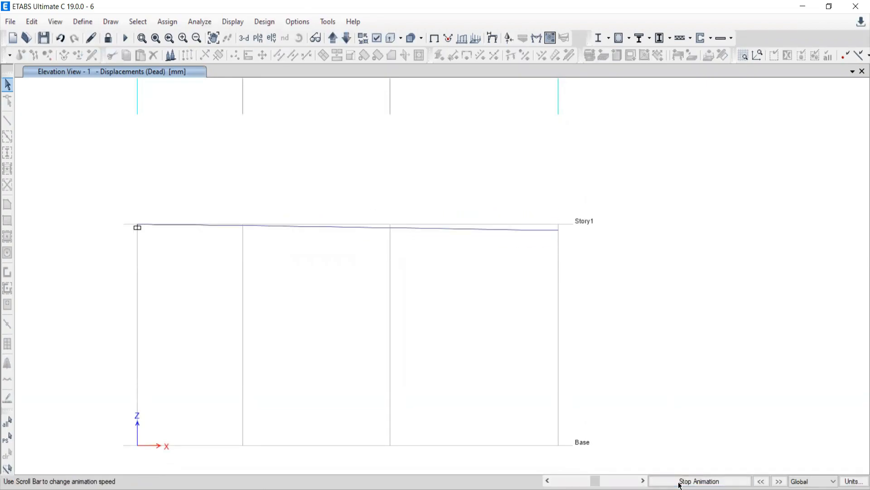
left_click(680, 483)
middle_click_drag(241, 273, 233, 238)
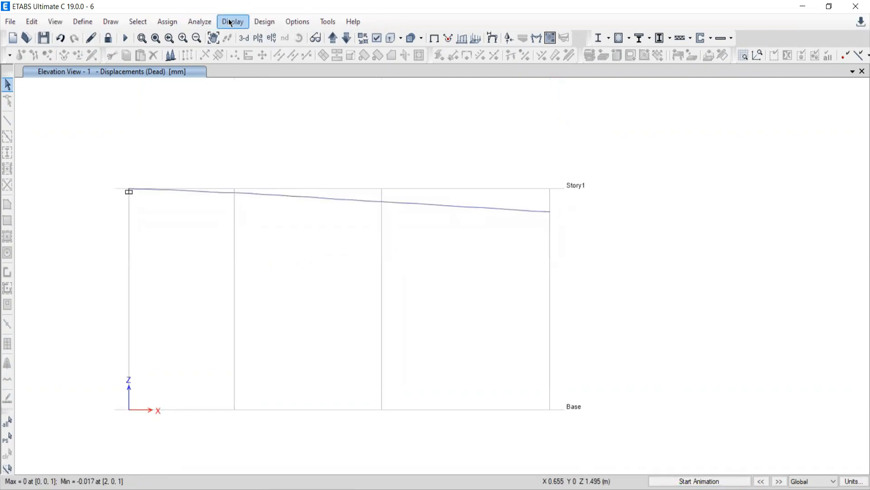
Glance at the Problem 6.1 PDF, return to ETABS and display the frames' Shear 2-2 force diagram for the Live case
key("alt+Tab")
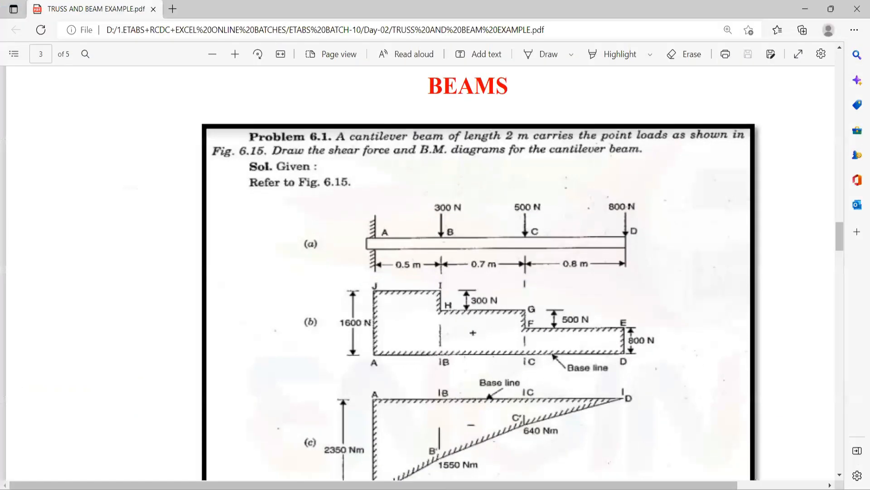
key("alt+Tab")
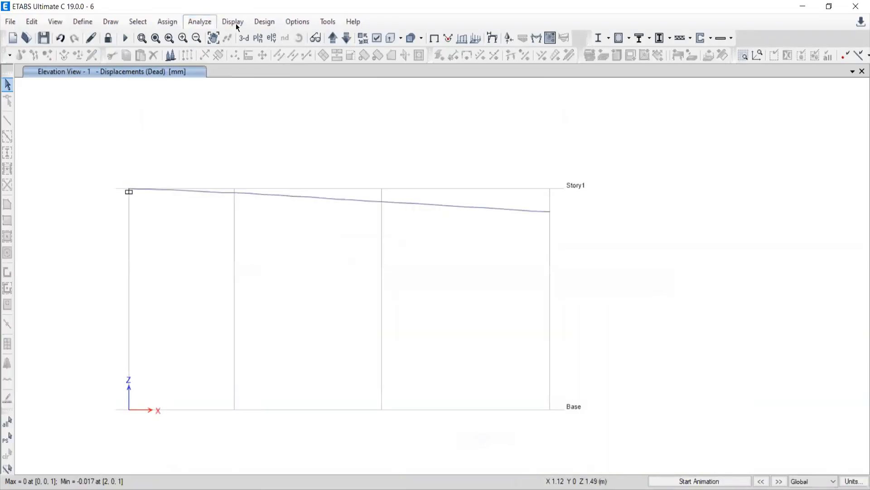
left_click(233, 22)
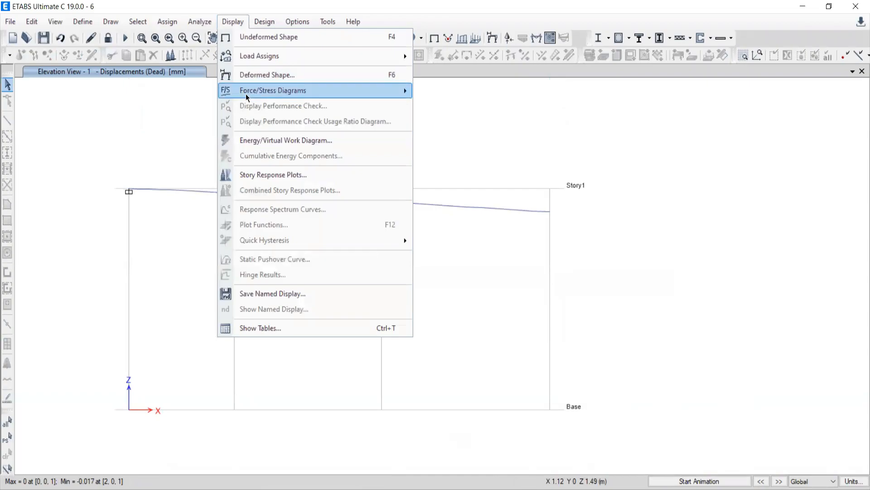
mouse_move(342, 98)
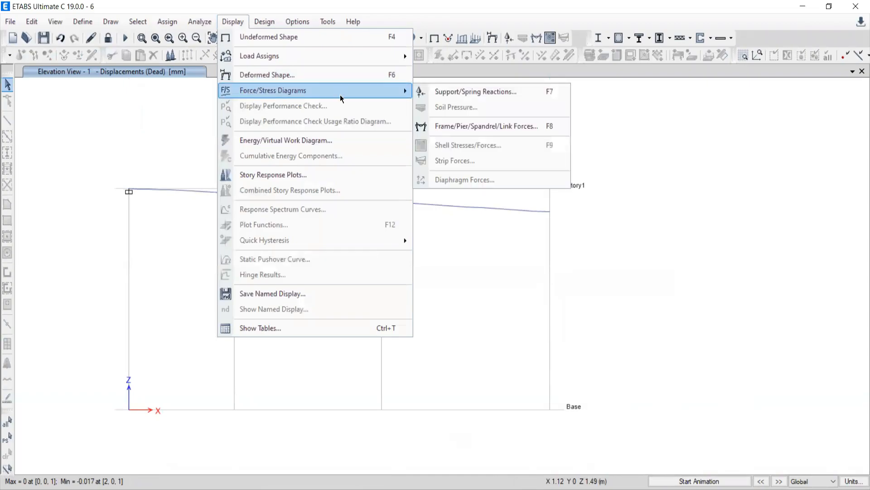
left_click(451, 129)
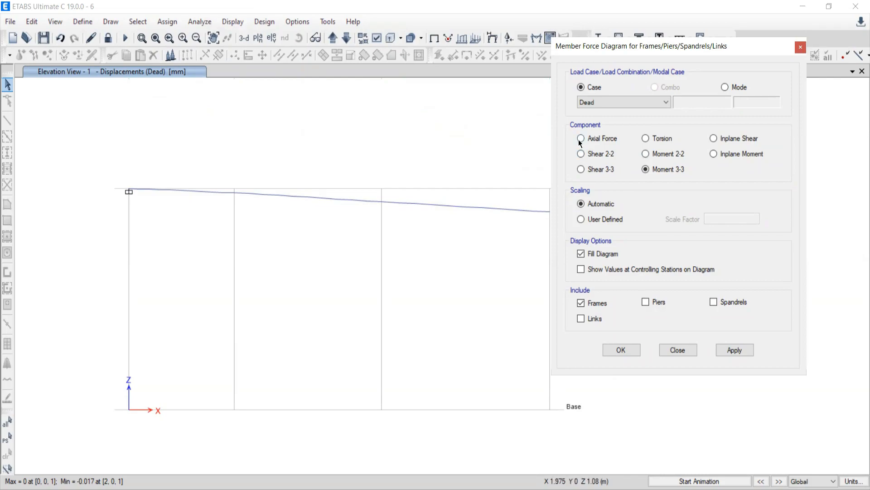
left_click(592, 101)
left_click(587, 119)
left_click(580, 154)
left_click(727, 350)
left_click_drag(689, 46, 838, 28)
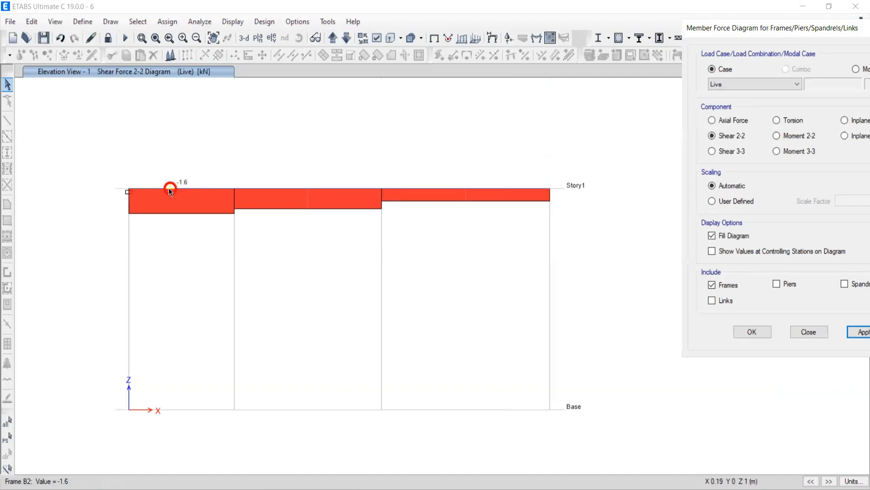
Compare the shear force in each beam segment with the Problem 6.1 shear force diagram in the PDF, and return to ETABS
mouse_move(178, 189)
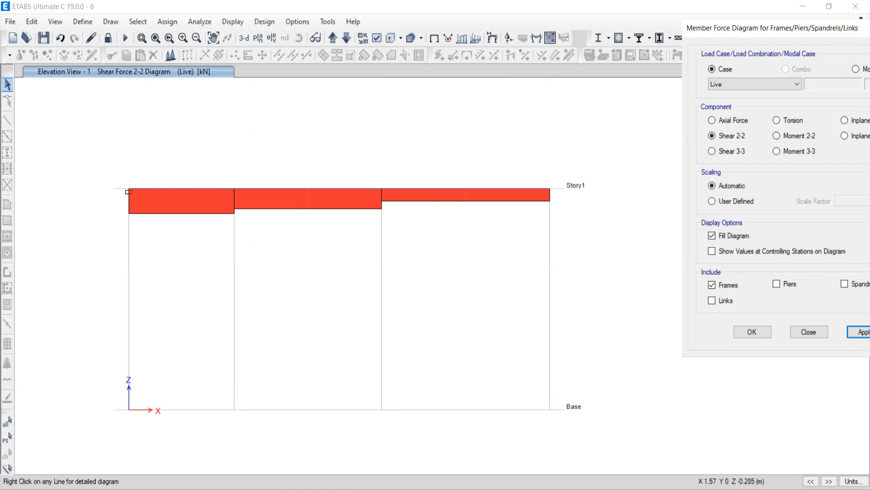
left_click(459, 489)
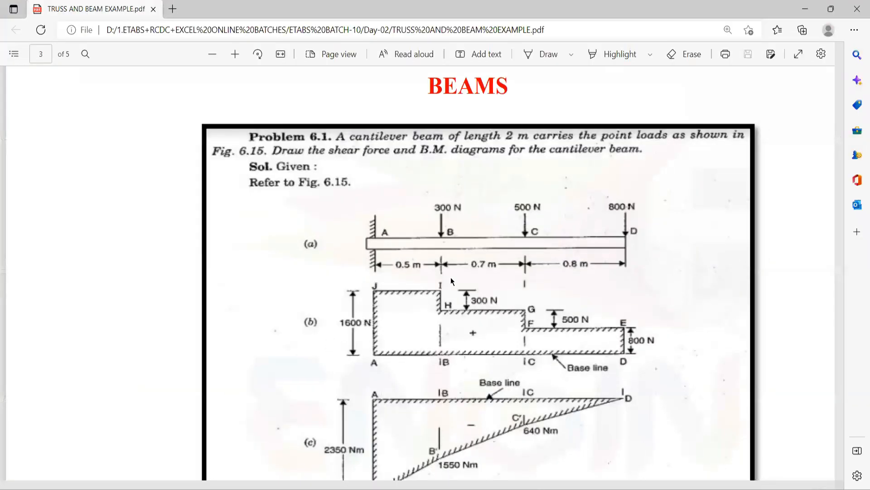
scroll(452, 289, "down", 2)
scroll(451, 290, "down", 1)
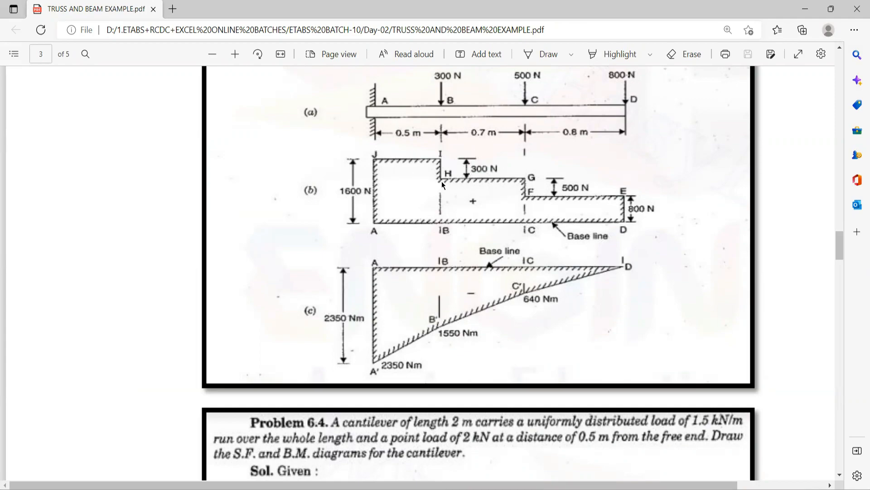
left_click(485, 488)
mouse_move(301, 187)
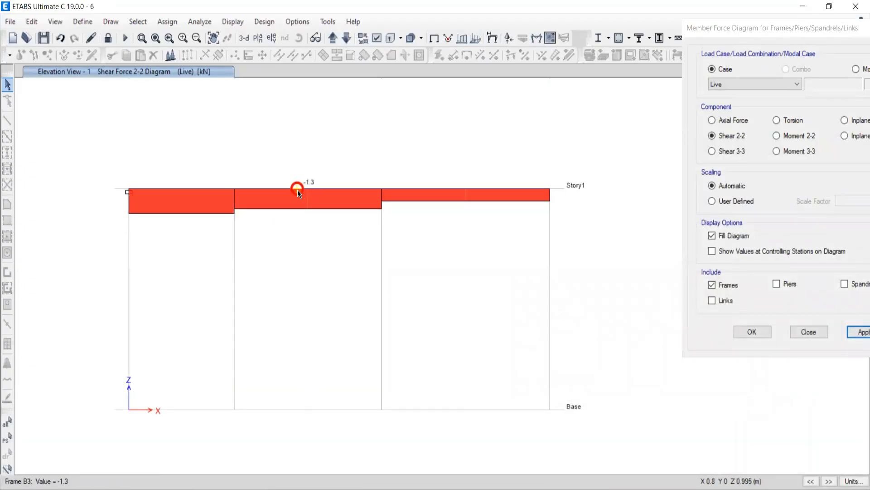
mouse_move(441, 188)
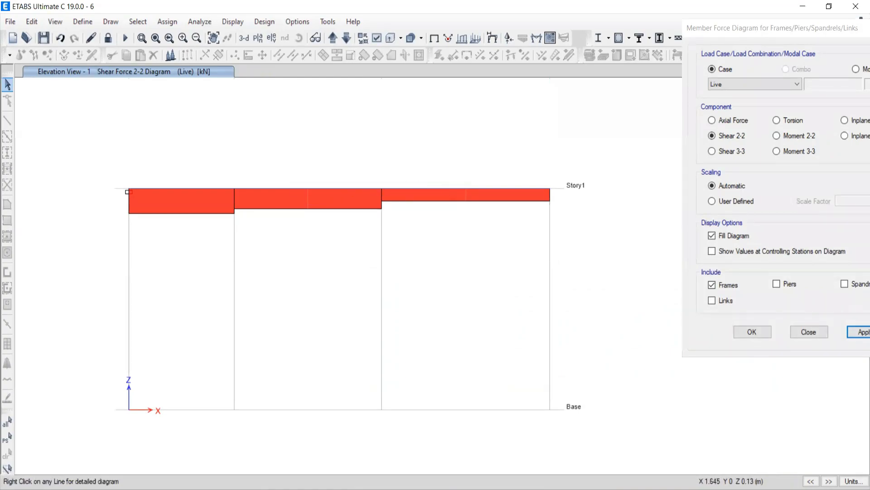
left_click(486, 489)
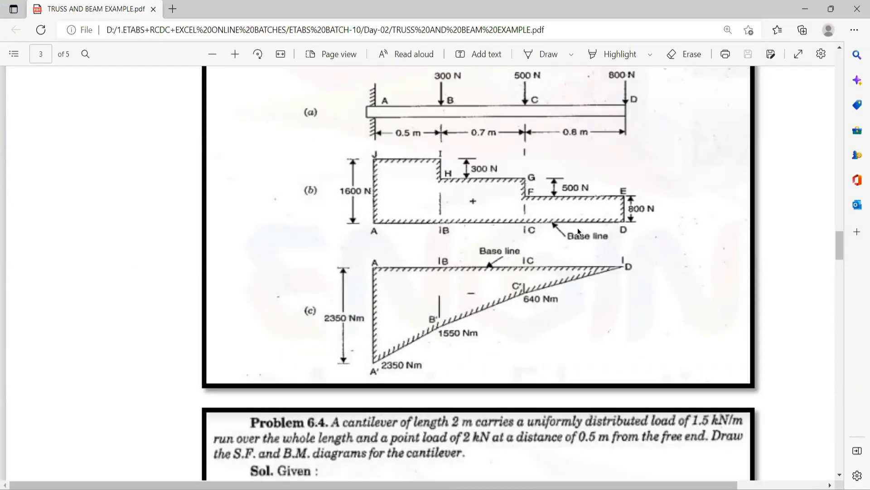
left_click(486, 489)
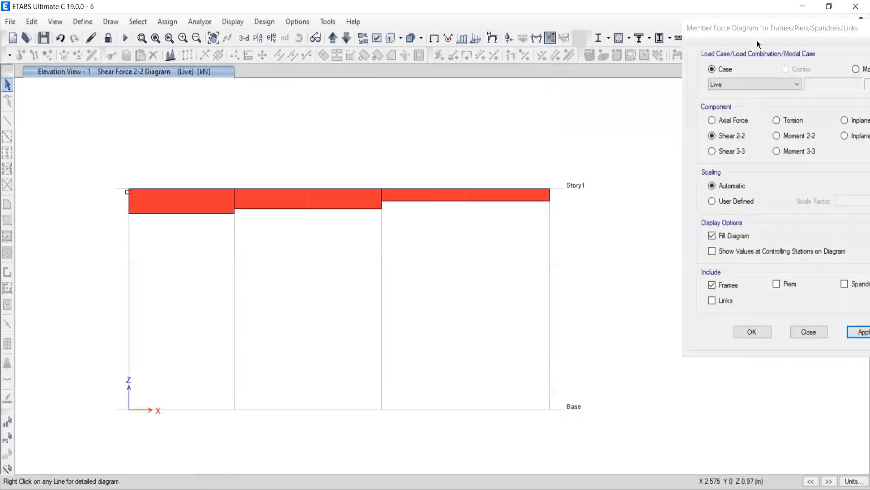
Display the Moment 3-3 diagram of the beam for the Live case
left_click_drag(751, 28, 659, 35)
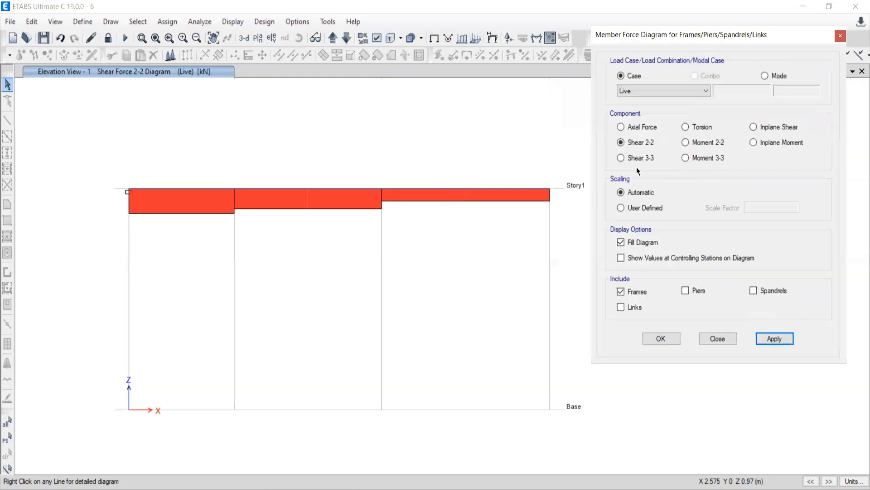
left_click(686, 158)
left_click(771, 340)
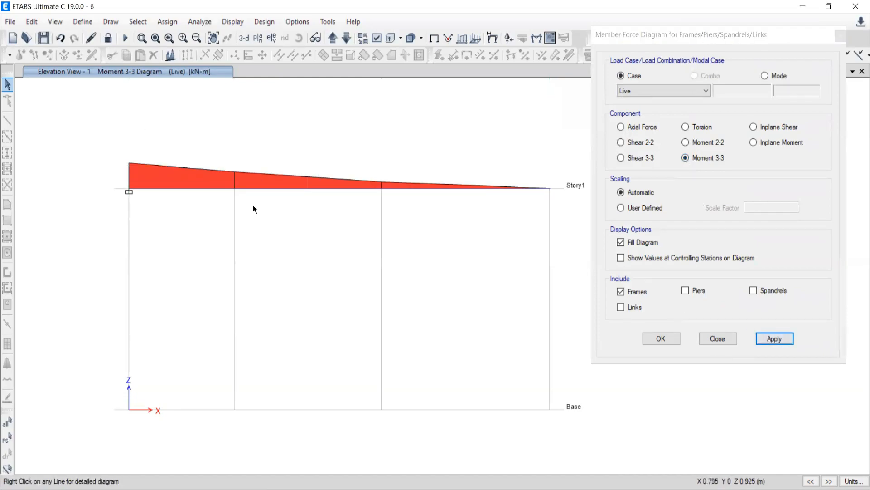
Compare the bending moments along the beam and at grids B and C with the PDF's bending moment diagram, and return to ETABS
mouse_move(162, 189)
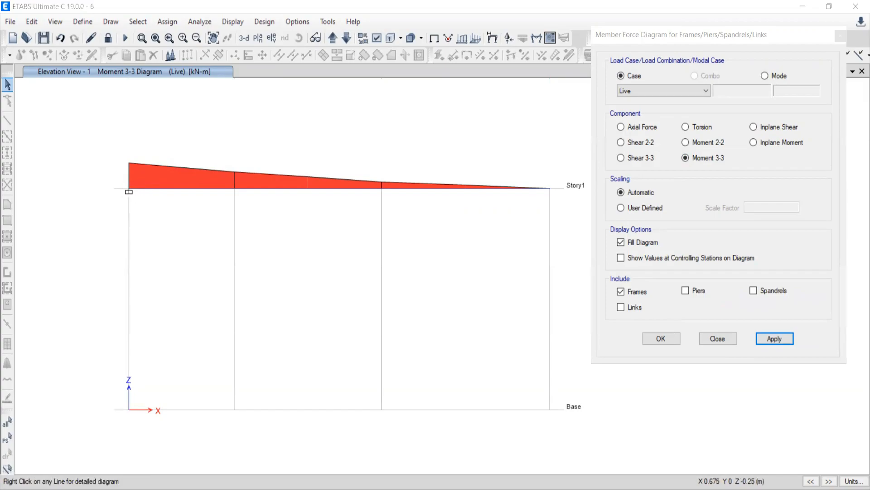
key("alt+Tab")
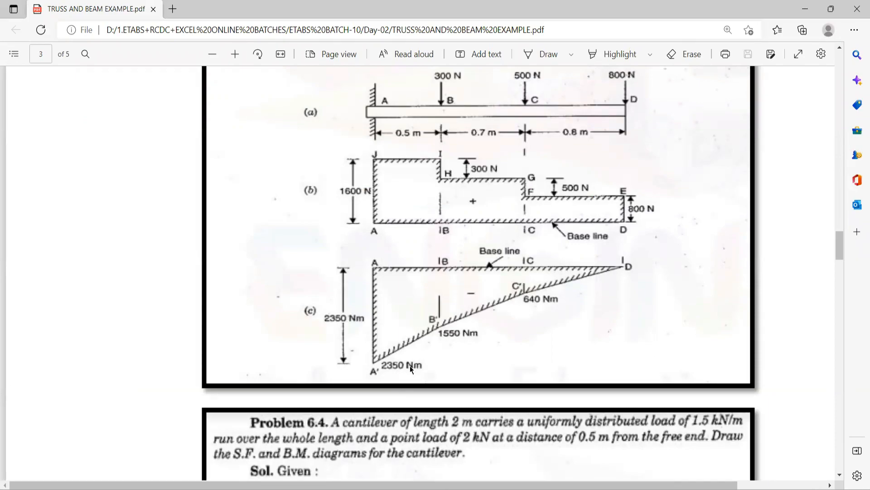
key("alt+Tab")
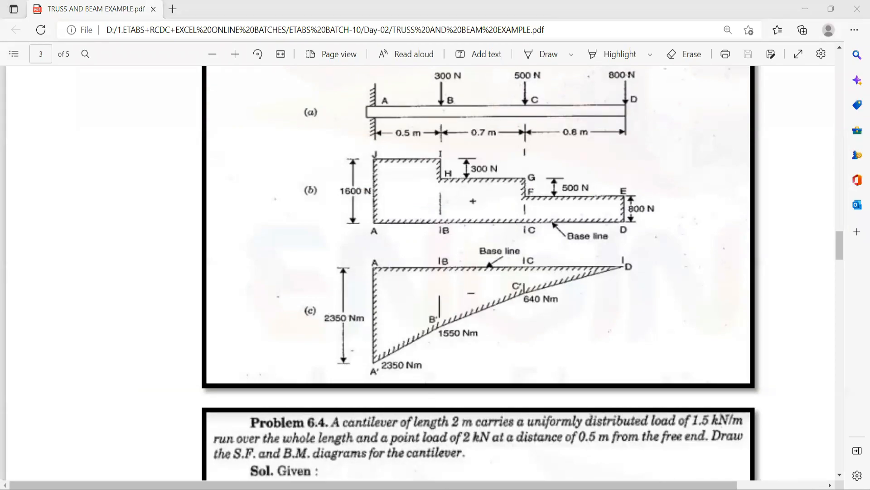
mouse_move(234, 187)
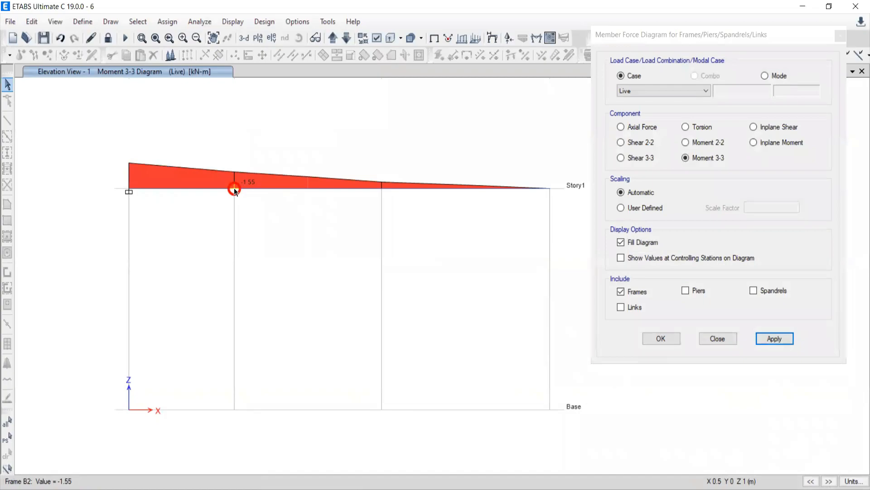
key("alt+Tab")
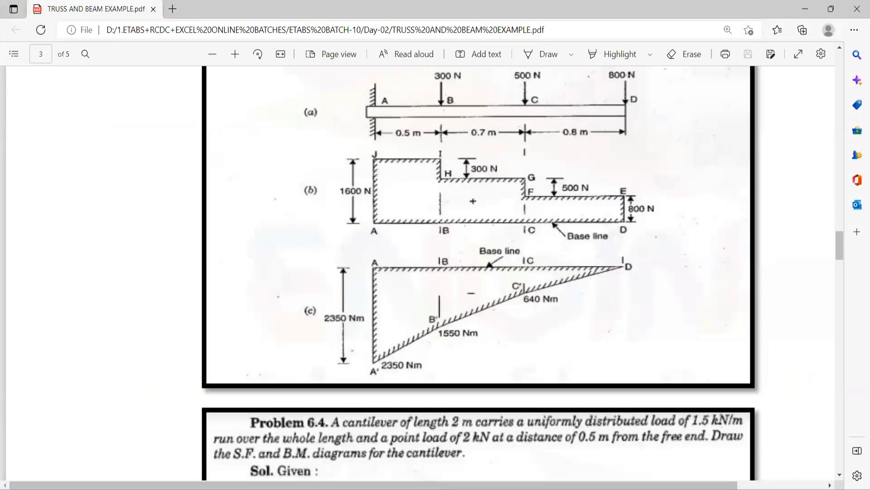
key("alt+Tab")
mouse_move(381, 190)
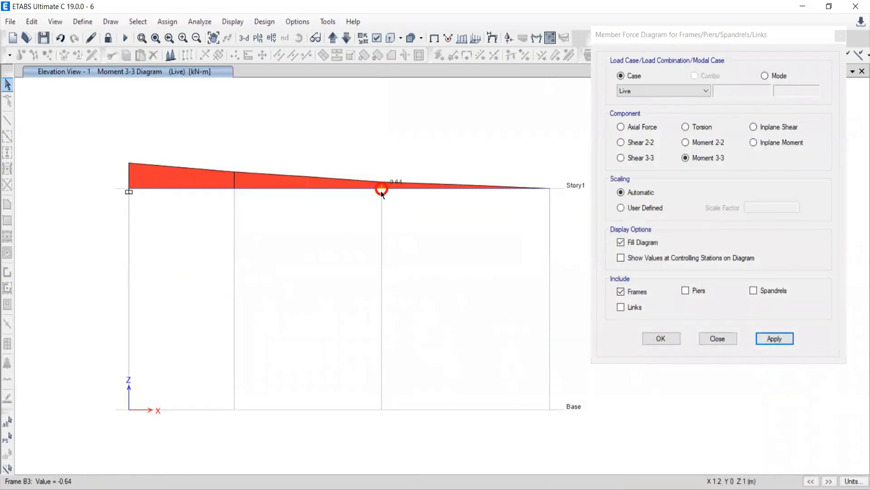
key("alt+Tab")
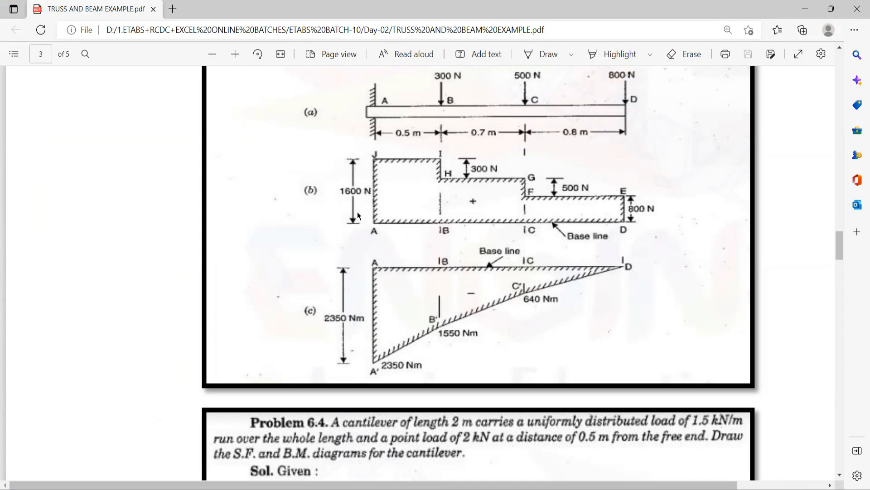
key("alt+Tab")
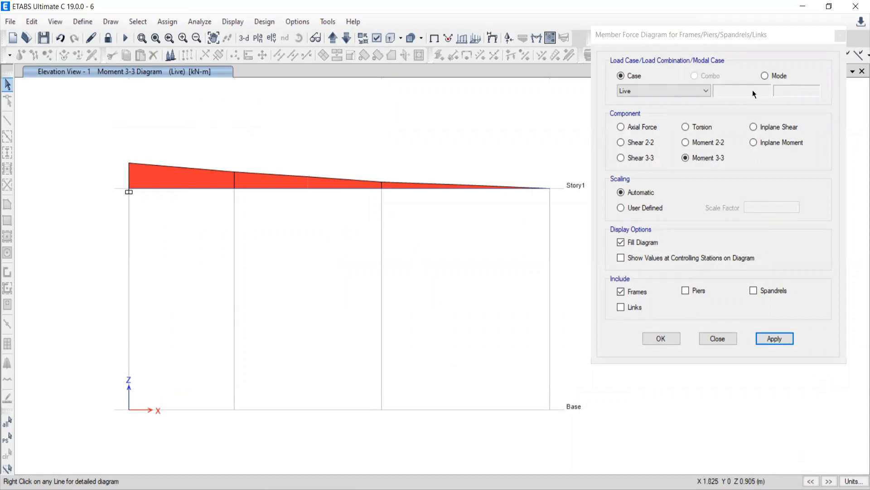
Show the values at controlling stations on the Live Moment 3-3 diagram
left_click(718, 36)
left_click_drag(735, 35, 640, 75)
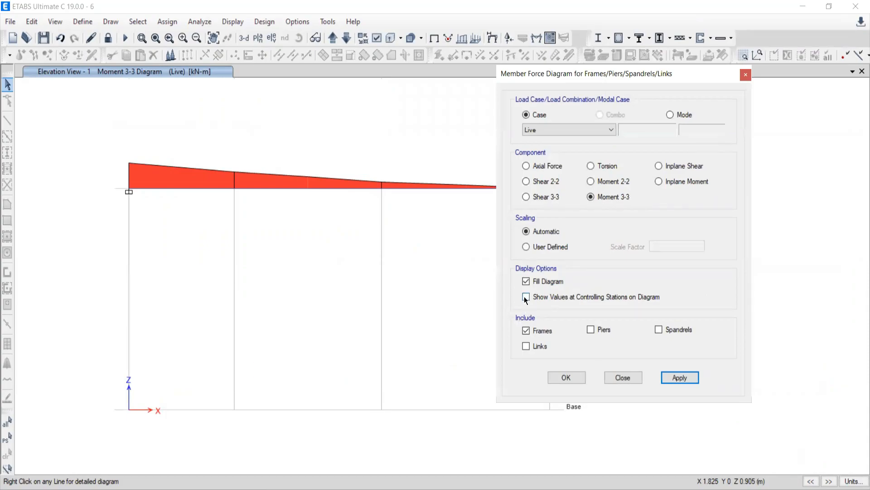
left_click(527, 296)
left_click(674, 378)
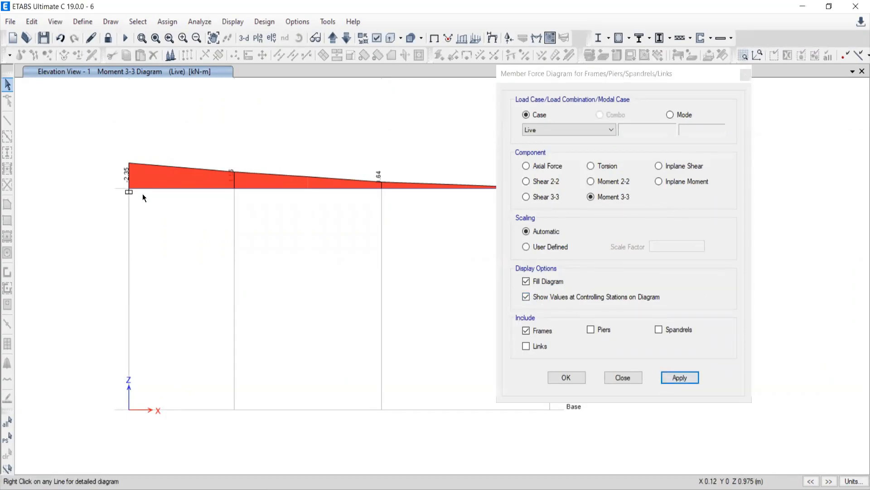
Display the Live Moment 3-3 diagram without fill, and restore the filled display
left_click(526, 281)
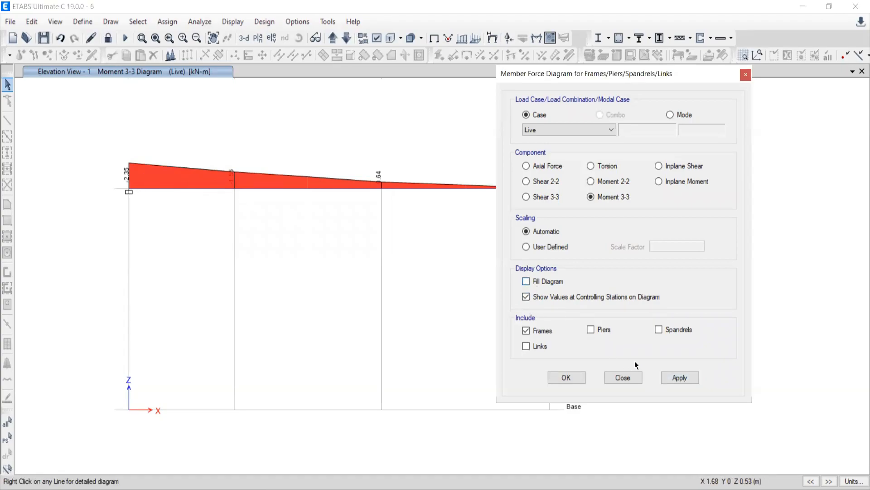
left_click(671, 379)
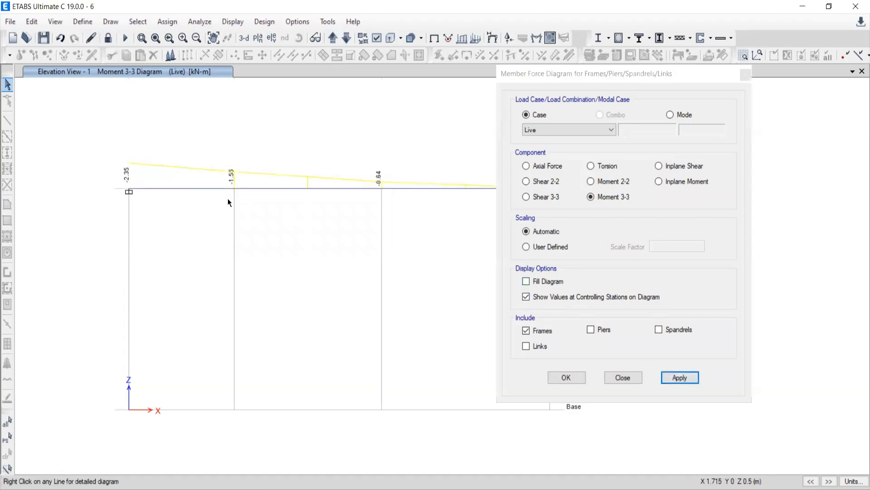
left_click(527, 281)
left_click(673, 378)
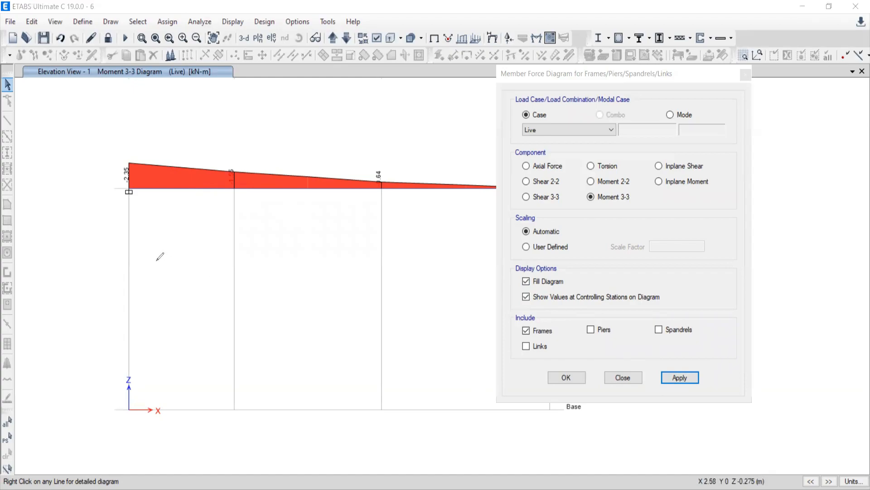
mouse_move(140, 262)
left_mouse_down()
mouse_move(356, 273)
mouse_move(359, 296)
mouse_move(358, 309)
mouse_move(143, 297)
left_mouse_up()
left_click_drag(354, 249, 357, 320)
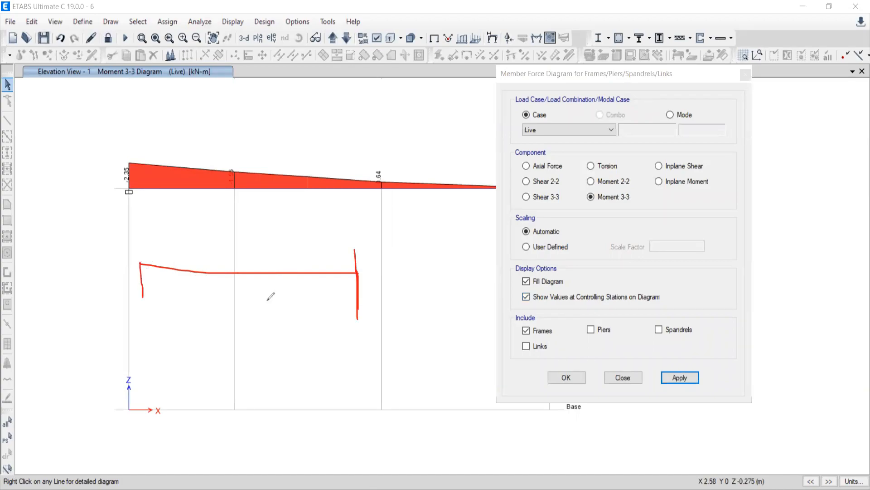
left_click_drag(141, 240, 145, 329)
mouse_move(357, 239)
left_mouse_down()
mouse_move(326, 279)
mouse_move(217, 291)
mouse_move(139, 224)
mouse_move(140, 253)
mouse_move(156, 266)
left_mouse_up()
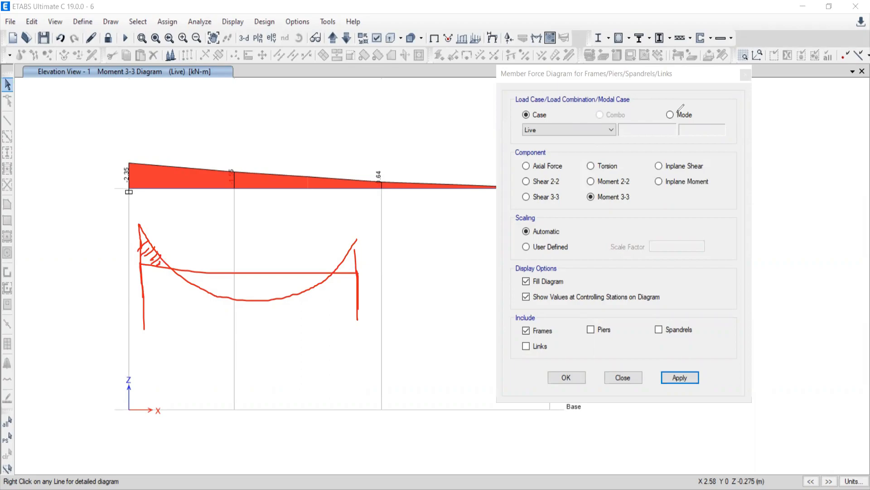
mouse_move(274, 272)
left_mouse_down()
mouse_move(260, 290)
mouse_move(299, 285)
mouse_move(213, 281)
left_mouse_up()
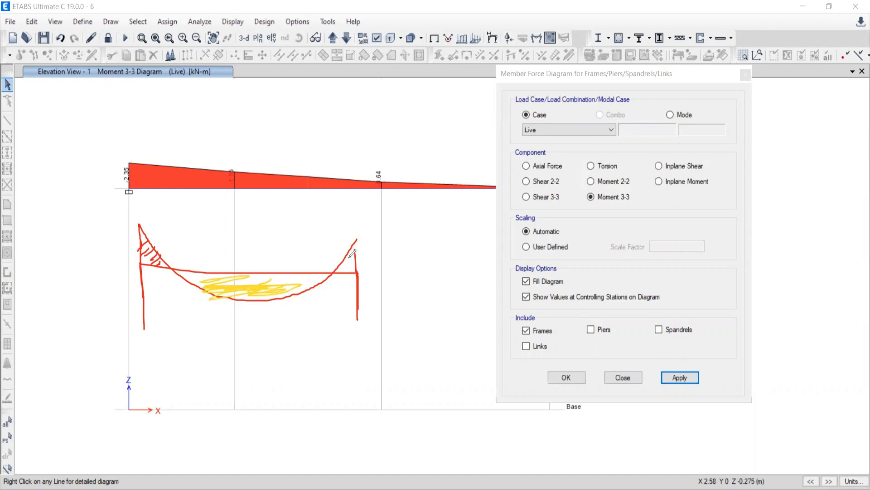
left_click_drag(130, 238, 183, 212)
mouse_move(39, 236)
left_mouse_down()
mouse_move(60, 236)
mouse_move(61, 216)
left_mouse_up()
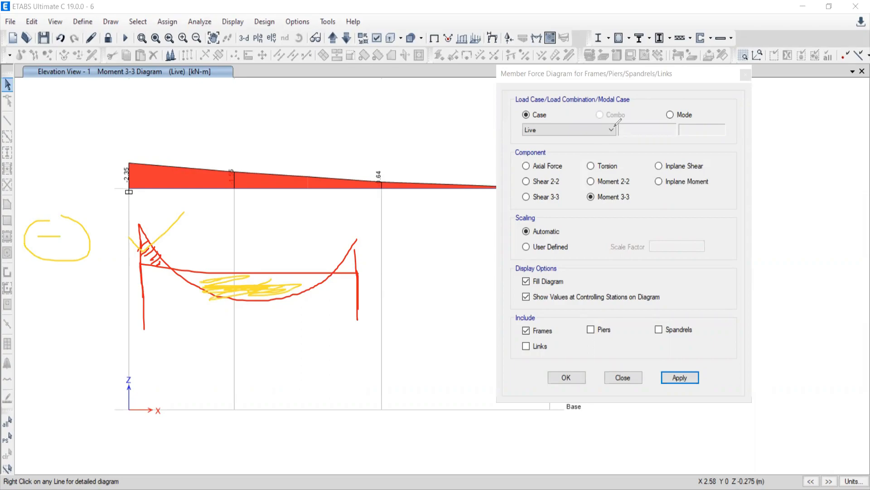
key("r")
left_click_drag(41, 239, 78, 239)
mouse_move(54, 206)
left_mouse_down()
mouse_move(105, 266)
mouse_move(52, 203)
left_mouse_up()
left_click_drag(245, 280, 247, 286)
mouse_move(261, 232)
left_mouse_down()
mouse_move(248, 285)
mouse_move(273, 289)
left_mouse_up()
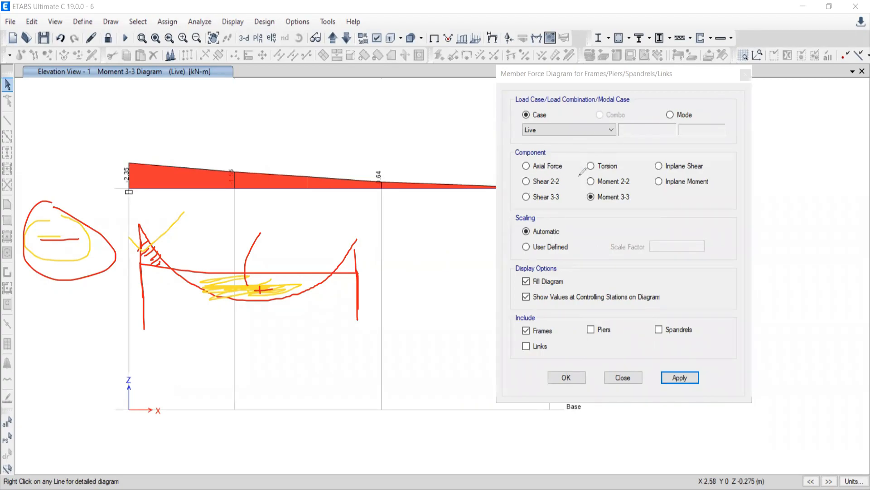
Display the Shear 2-2 diagram of the beam for the Live case
left_click(526, 181)
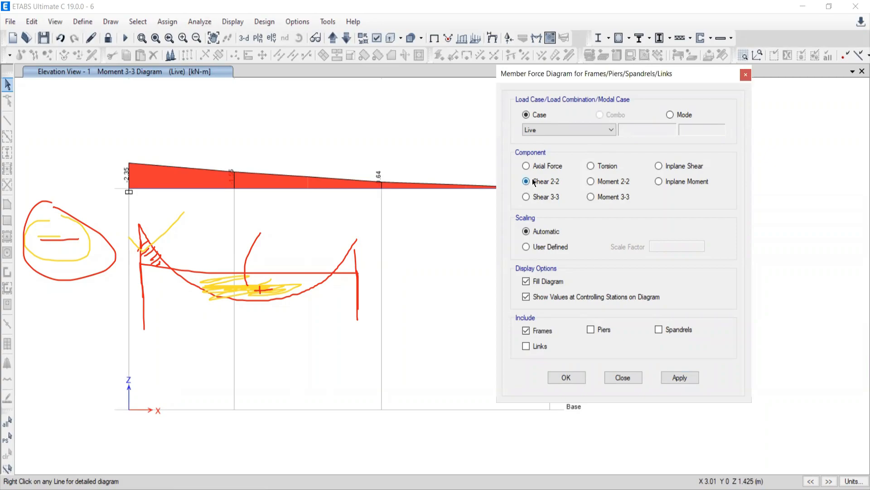
left_click(680, 378)
middle_click_drag(199, 218, 201, 170)
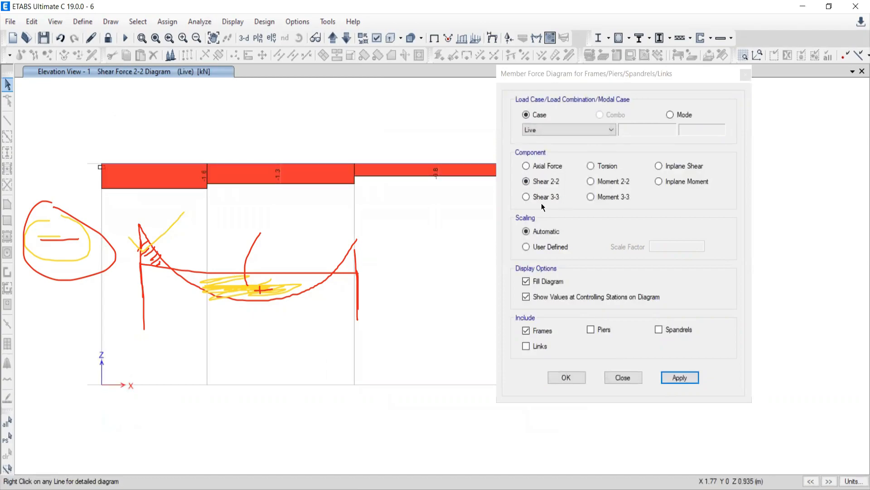
Display the Shear 3-3 diagram for the Live case and examine it along the whole beam
left_click(527, 197)
left_click(682, 376)
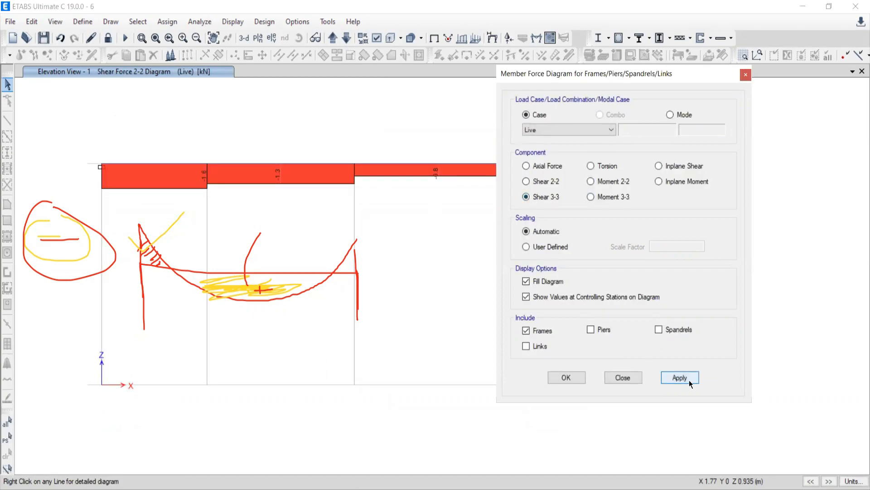
scroll(395, 197, "down", 3)
middle_click_drag(412, 202, 366, 232)
scroll(316, 223, "up", 3)
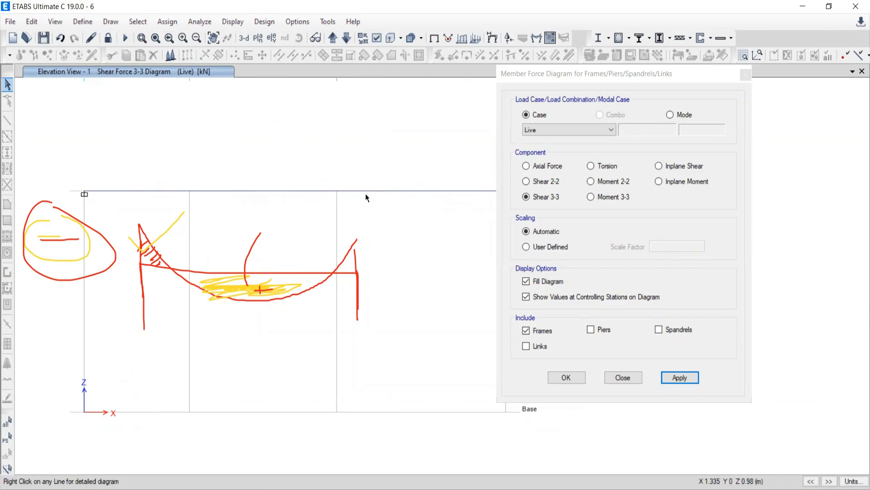
Display the Axial Force diagram of the beam for the Live case, and close the member force settings
left_click(527, 166)
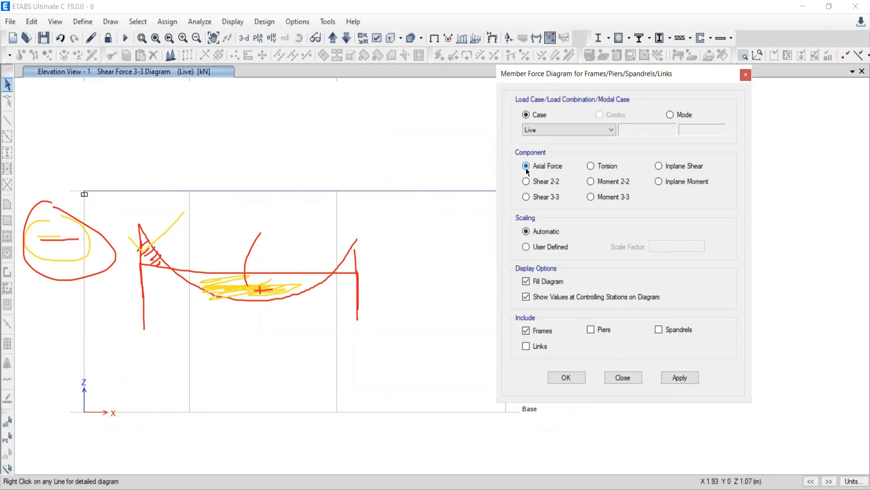
left_click(677, 376)
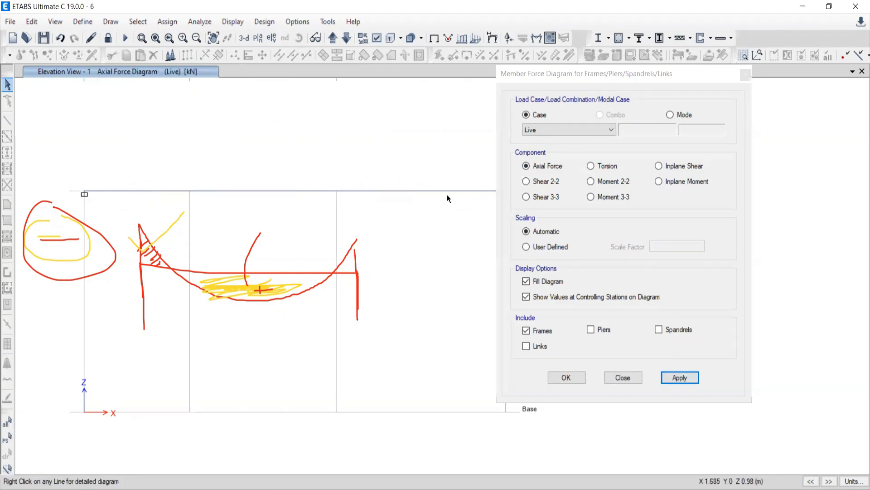
mouse_move(451, 190)
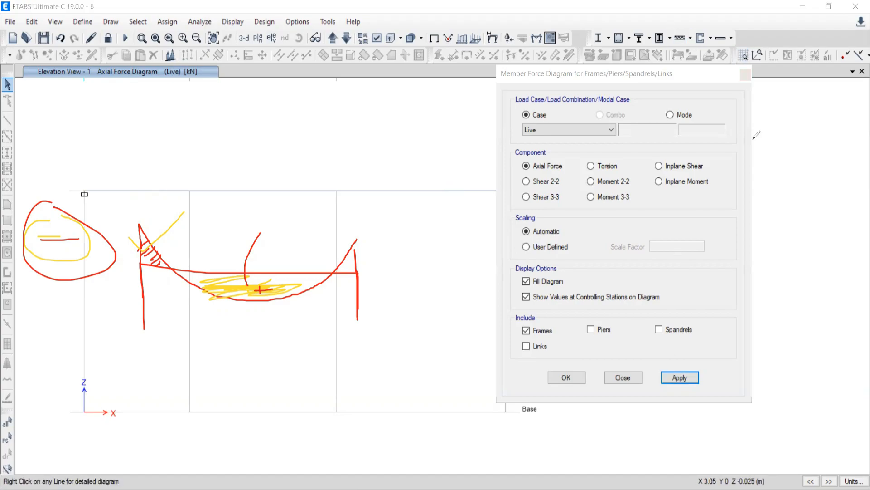
key("Escape")
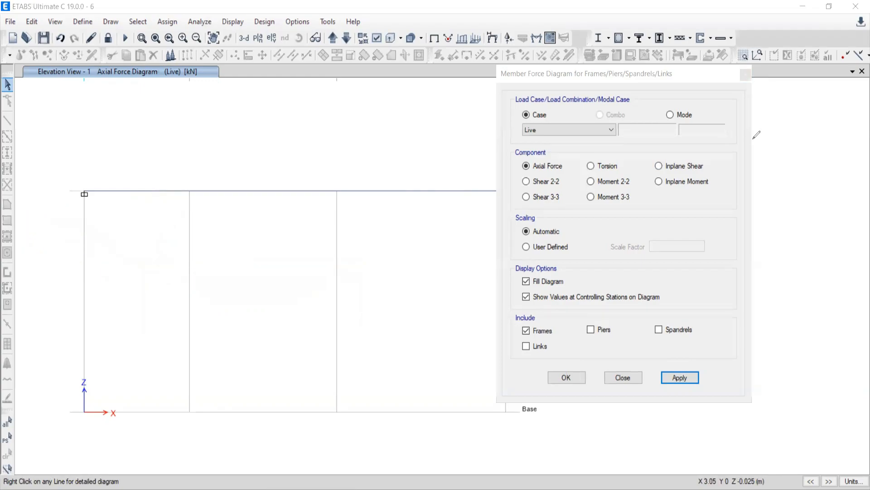
left_click(745, 75)
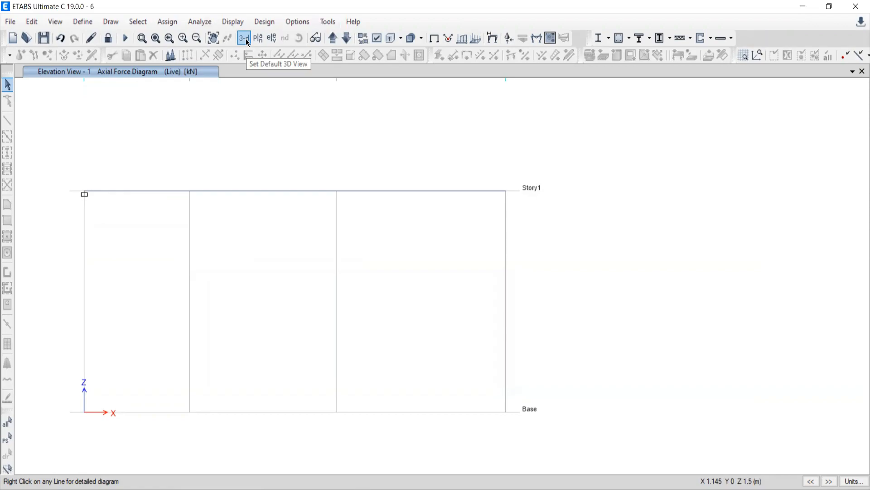
middle_click_drag(230, 220, 316, 232)
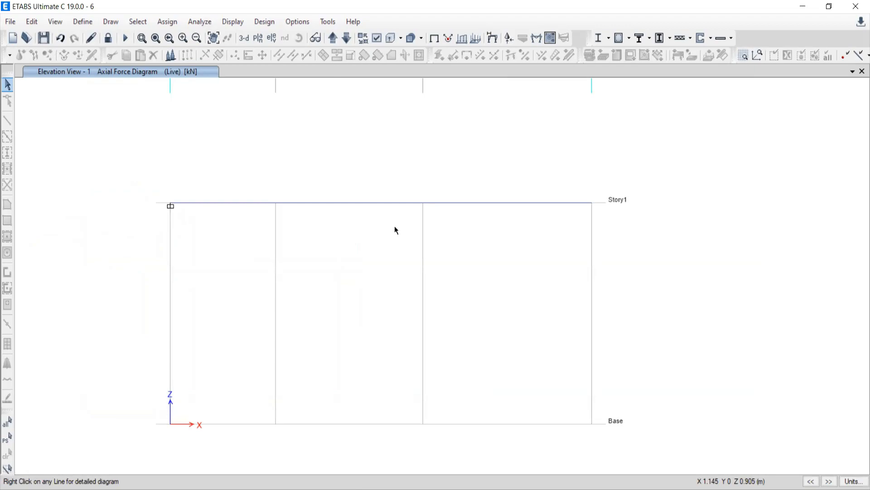
Reopen the frame force diagram settings and display the Moment 2-2 diagram for the Live case
left_click(223, 24)
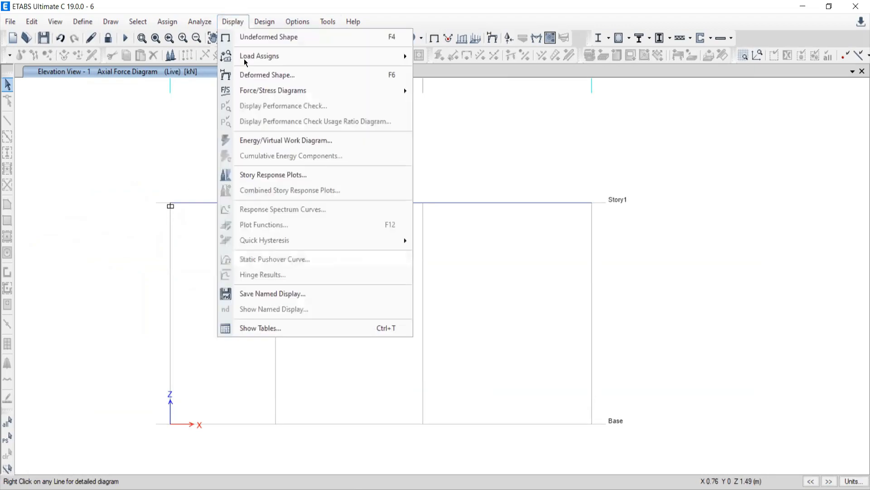
mouse_move(263, 90)
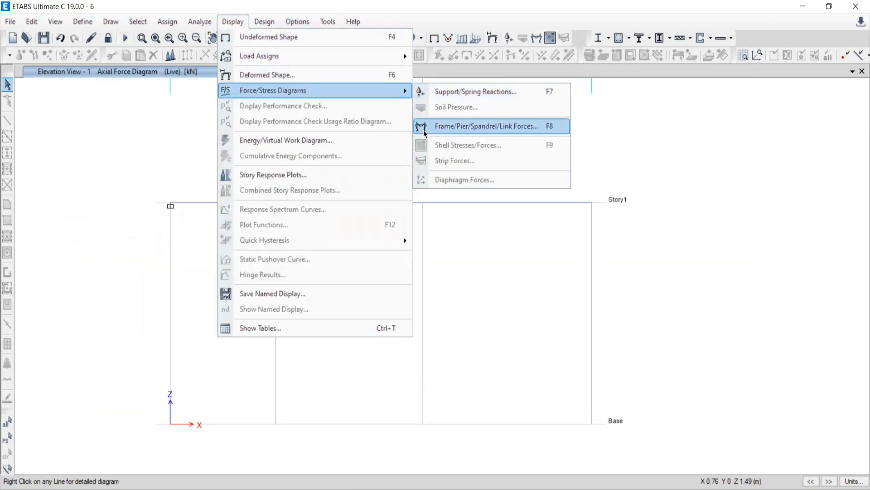
left_click(453, 127)
left_click(595, 182)
left_click(671, 380)
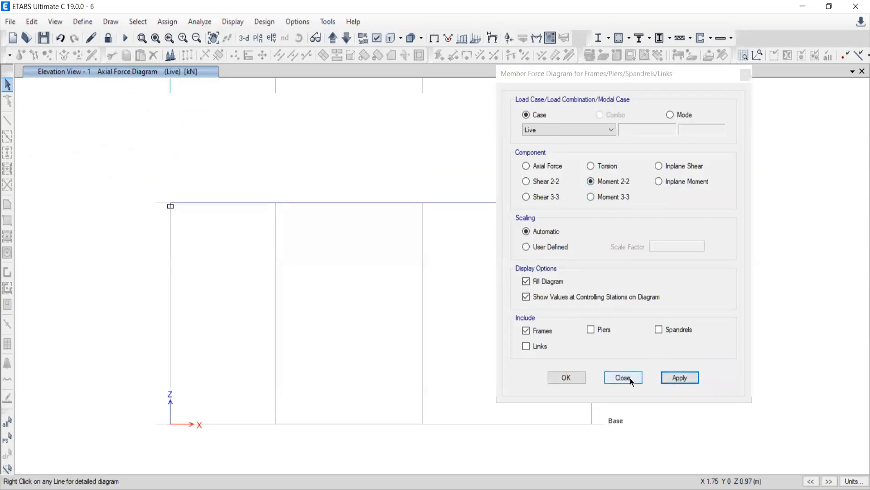
Display the Moment 3-3 diagram of the beam for the Live case and close the member force settings
left_click(602, 202)
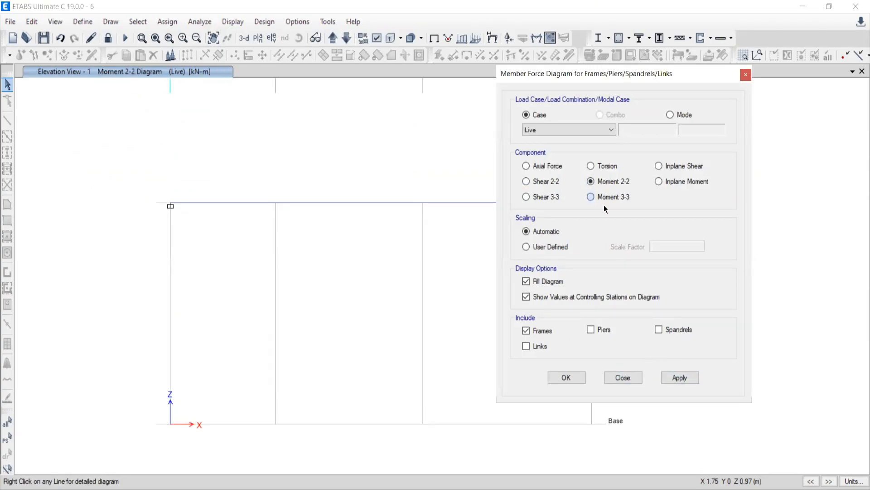
left_click(672, 378)
left_click(622, 378)
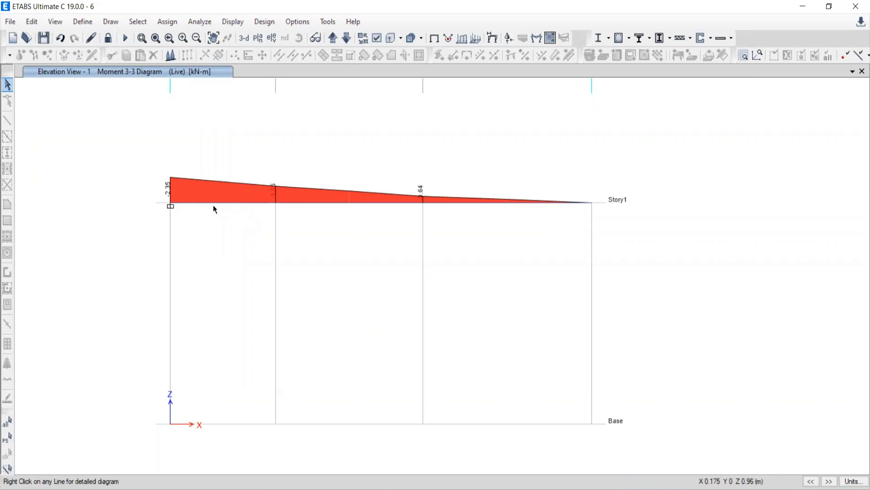
Examine the detailed diagrams of the beam segment at the support, scrolling for shear and moment values between 0 and 0.5 m, and close them
mouse_move(245, 204)
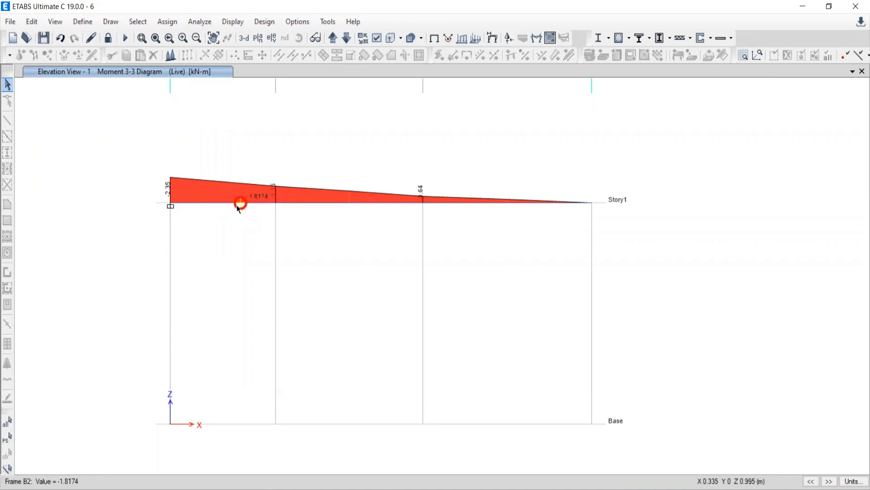
mouse_move(204, 203)
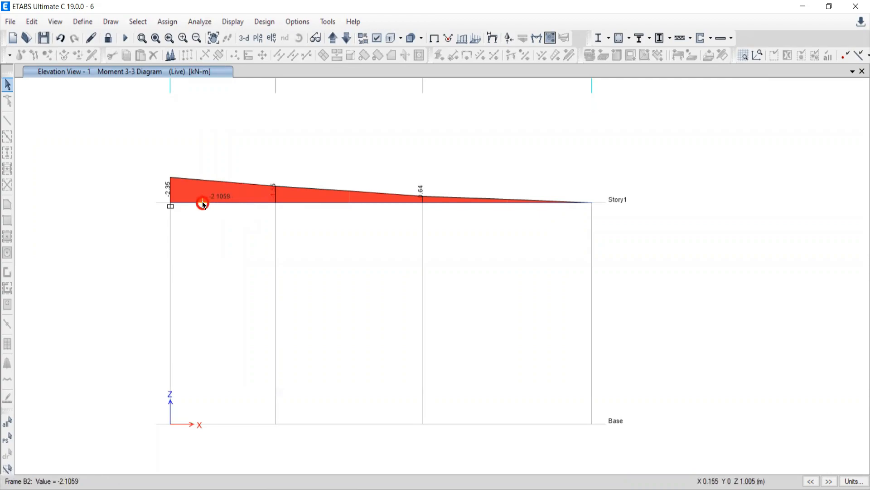
right_click(204, 204)
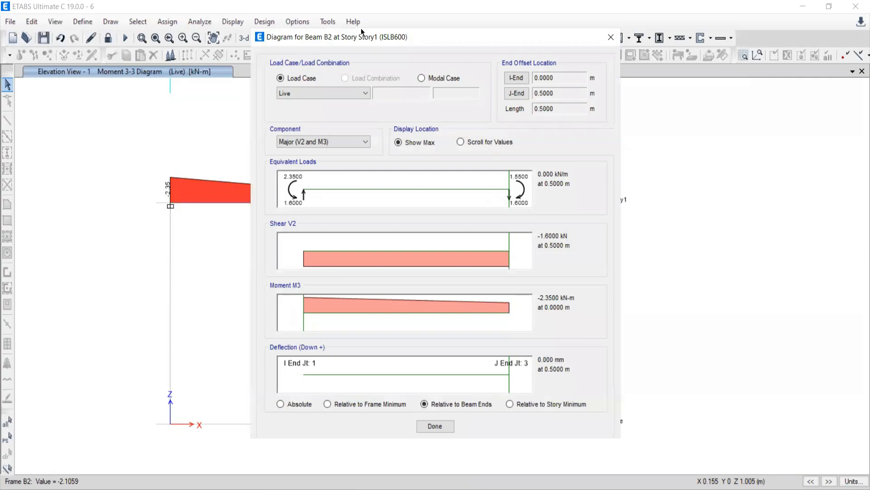
left_click_drag(367, 37, 416, 11)
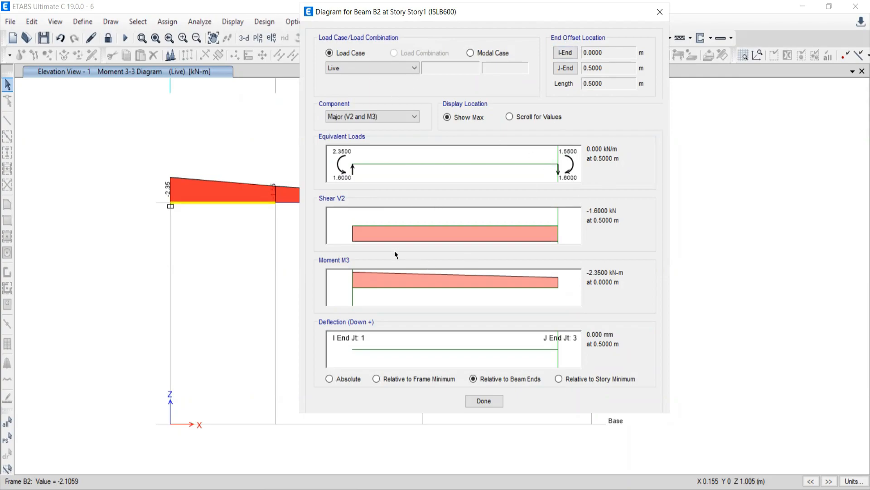
left_click(509, 116)
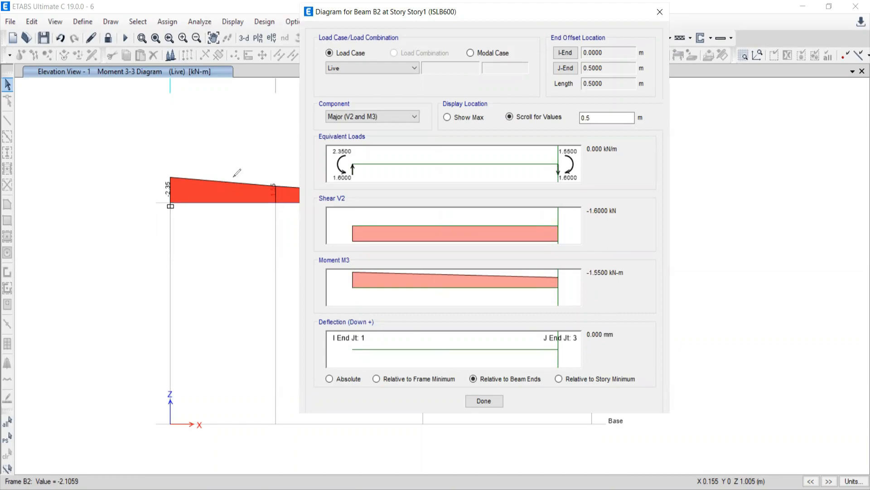
mouse_move(222, 153)
left_mouse_down()
mouse_move(149, 227)
mouse_move(272, 181)
mouse_move(231, 161)
left_mouse_up()
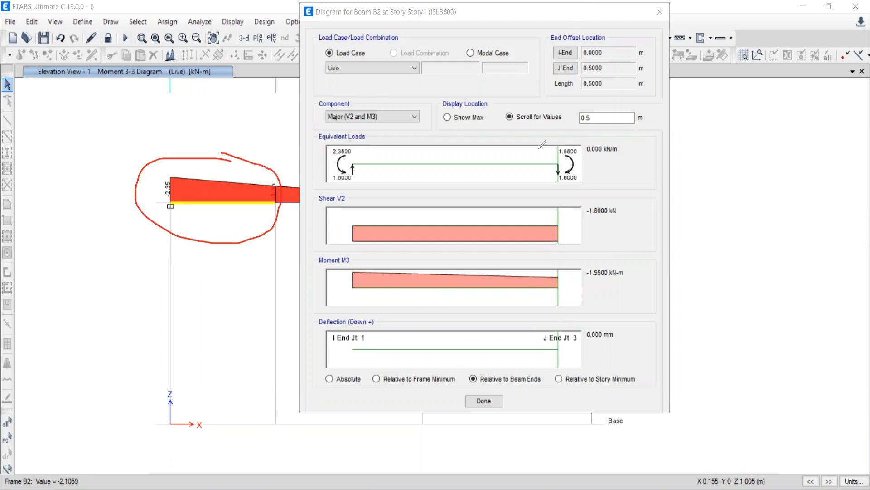
left_click_drag(556, 295, 325, 278)
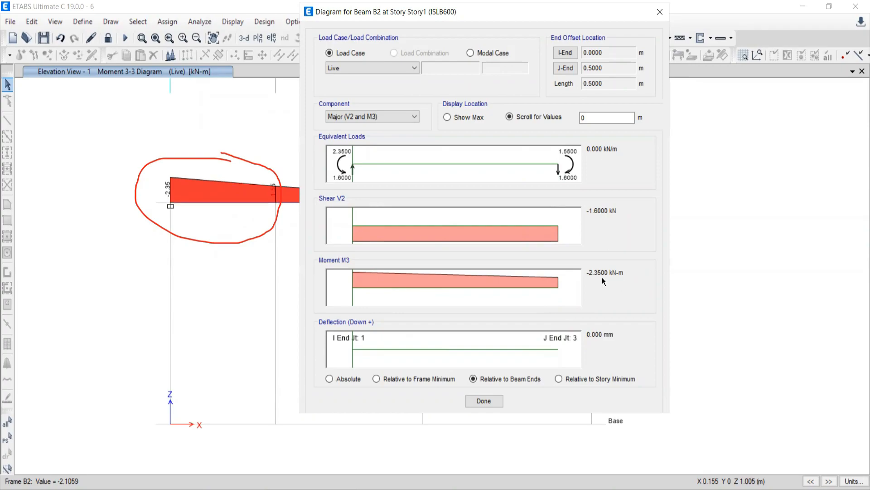
left_click_drag(384, 286, 601, 287)
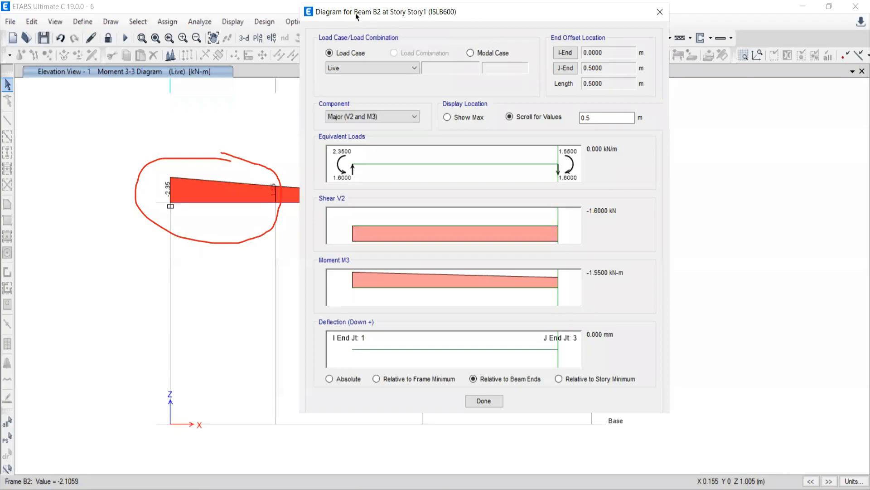
left_click_drag(363, 12, 262, 30)
left_click(553, 32)
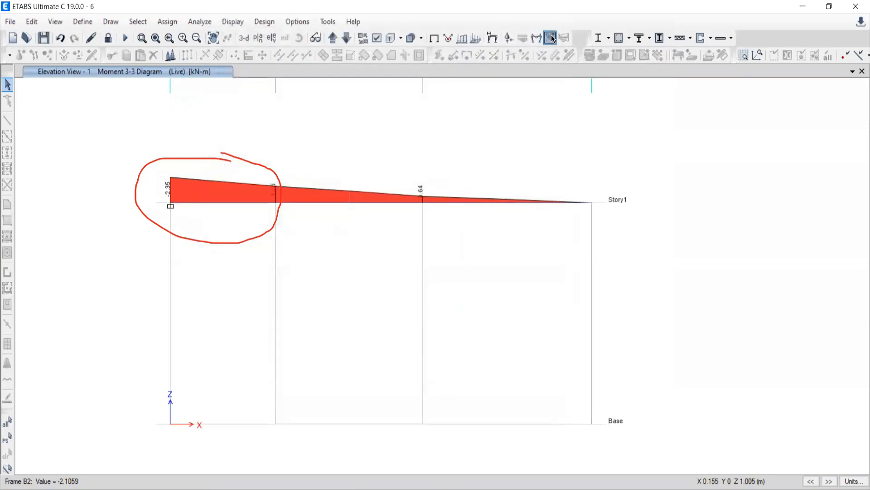
Open the detailed Live diagrams of the middle beam segment and scroll for shear and moment values at its 0 and 0.7 m ends
right_click(333, 205)
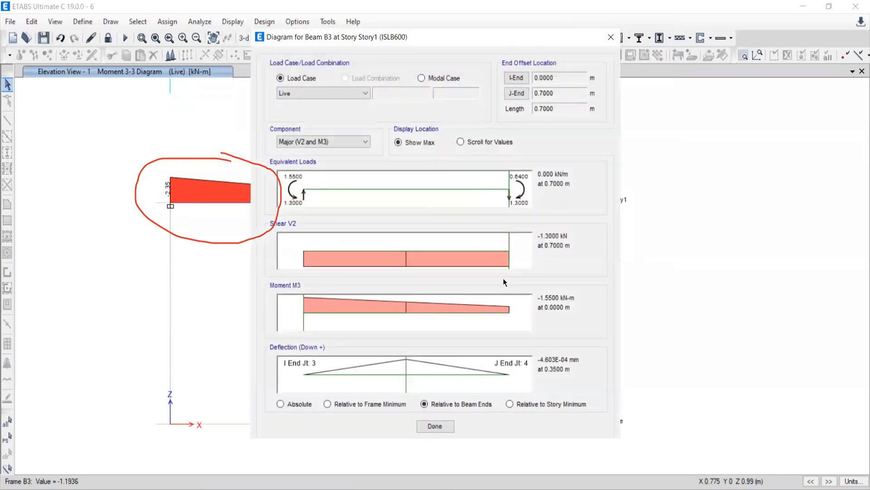
mouse_move(509, 244)
left_mouse_down()
mouse_move(278, 237)
mouse_move(542, 243)
mouse_move(477, 252)
left_mouse_up()
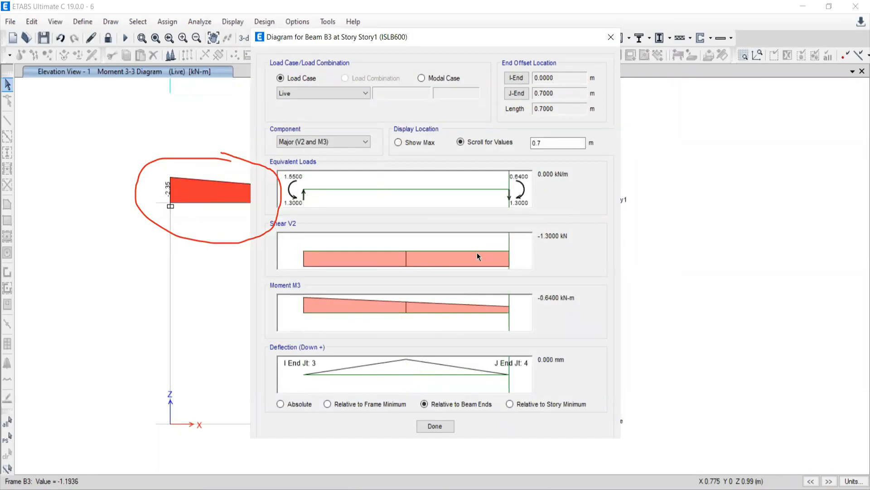
left_click_drag(475, 324, 282, 319)
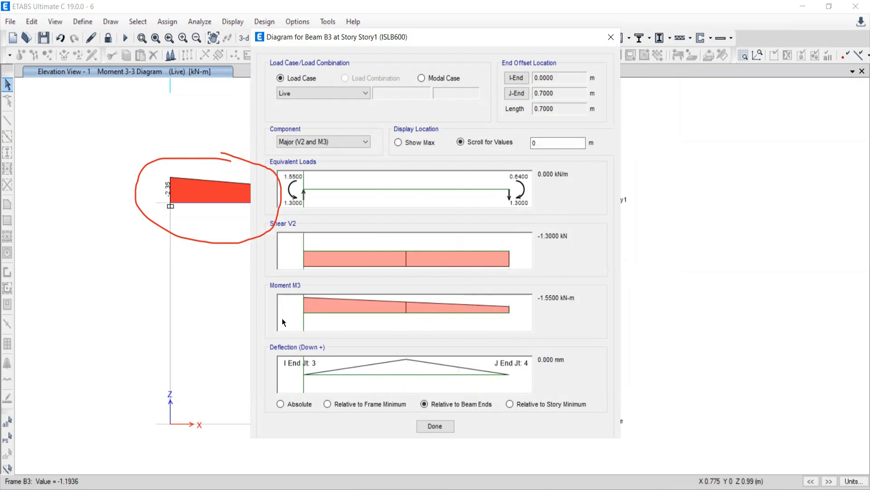
mouse_move(352, 308)
left_mouse_down()
mouse_move(516, 323)
mouse_move(560, 310)
left_mouse_up()
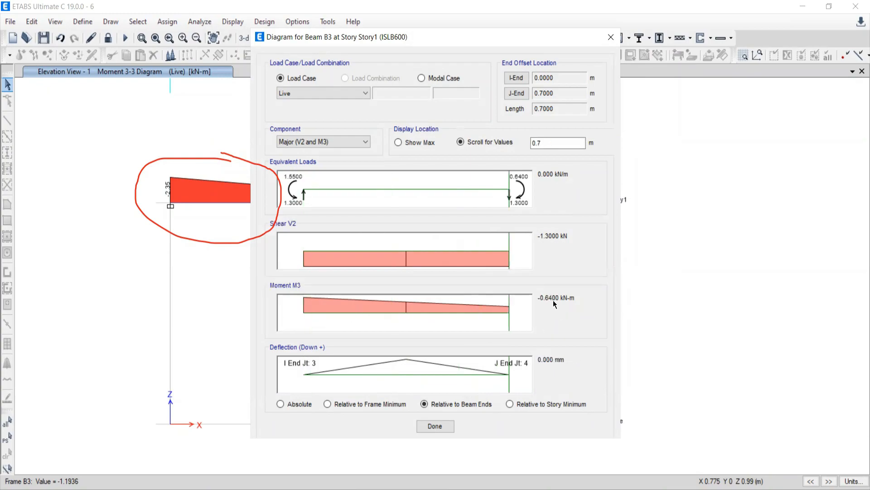
mouse_move(507, 381)
left_mouse_down()
mouse_move(394, 378)
mouse_move(405, 363)
mouse_move(319, 368)
mouse_move(514, 367)
left_mouse_up()
left_click_drag(335, 38, 213, 89)
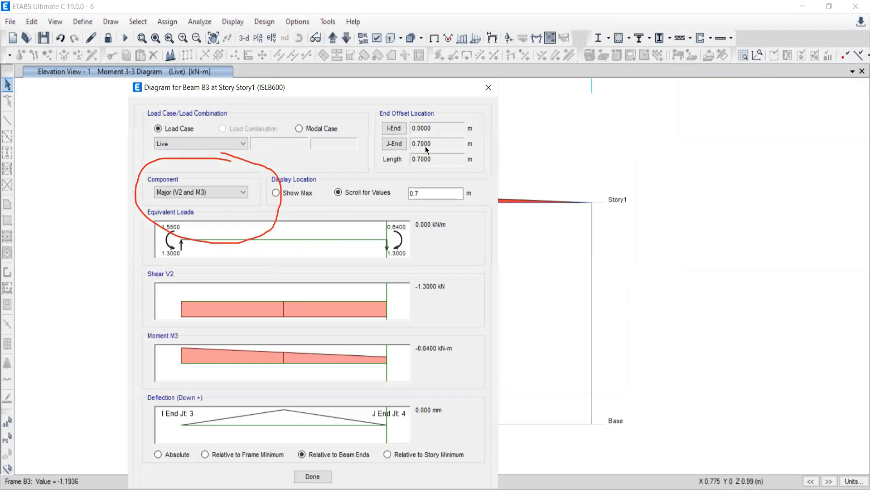
Check shear and moment at intermediate points of the middle segment, and set the scroll location to exactly 0.22179 m
left_click(283, 313)
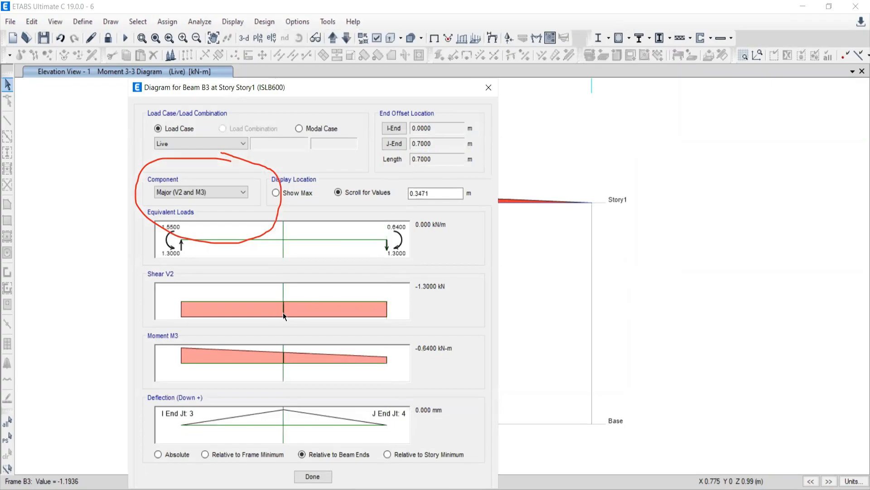
left_click(270, 306)
left_click(348, 307)
left_click(337, 313)
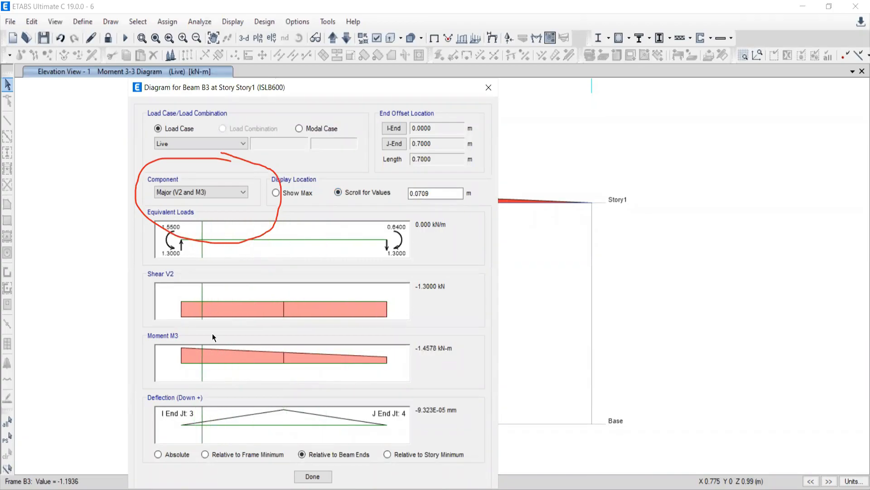
left_click(343, 358)
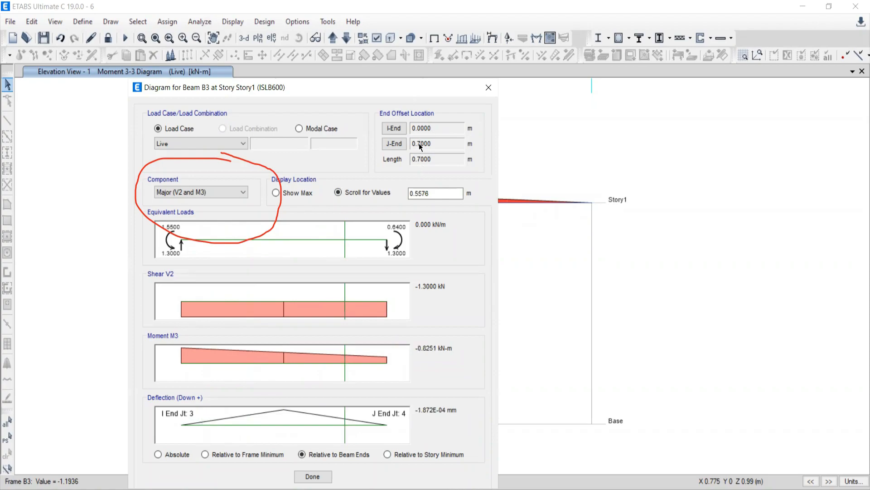
left_click_drag(460, 193, 410, 193)
type("0.22179")
key("Return")
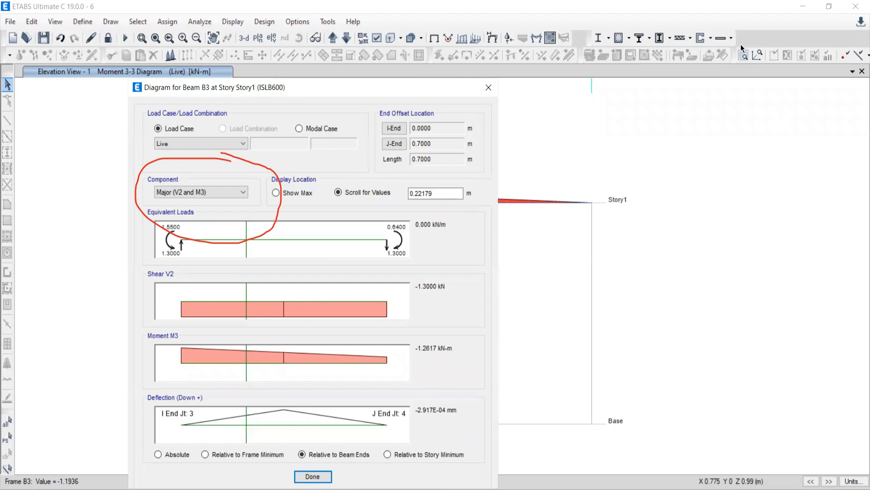
left_click(660, 476)
mouse_move(621, 300)
left_mouse_down()
mouse_move(773, 317)
mouse_move(768, 368)
left_mouse_up()
mouse_move(626, 300)
left_mouse_down()
mouse_move(617, 353)
mouse_move(626, 301)
mouse_move(637, 327)
left_mouse_up()
mouse_move(769, 319)
left_mouse_down()
mouse_move(763, 330)
mouse_move(779, 327)
mouse_move(793, 290)
left_mouse_up()
left_click_drag(625, 300, 579, 235)
mouse_move(689, 314)
left_mouse_down()
mouse_move(689, 328)
mouse_move(690, 316)
left_mouse_up()
left_click_drag(689, 315, 694, 324)
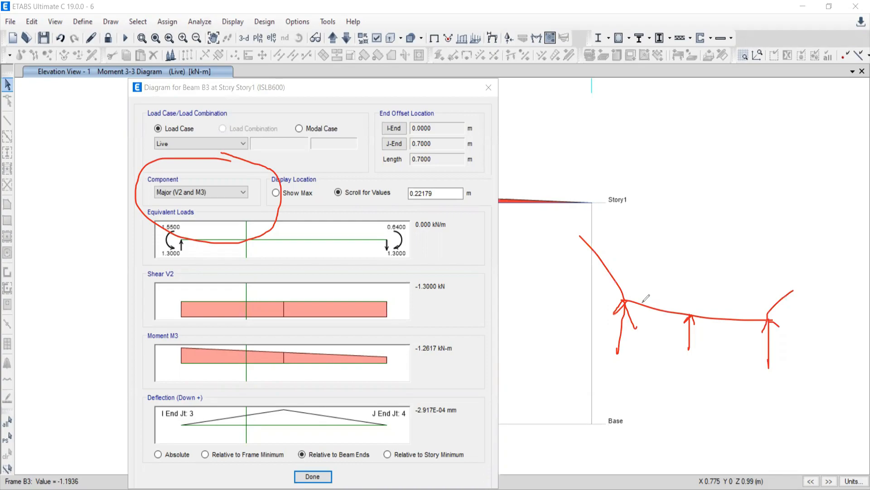
left_click_drag(641, 301, 641, 312)
mouse_move(639, 261)
left_mouse_down()
mouse_move(655, 260)
mouse_move(666, 272)
mouse_move(709, 262)
mouse_move(716, 273)
left_mouse_up()
left_click(648, 268)
mouse_move(645, 300)
left_mouse_down()
mouse_move(650, 317)
mouse_move(655, 289)
left_mouse_up()
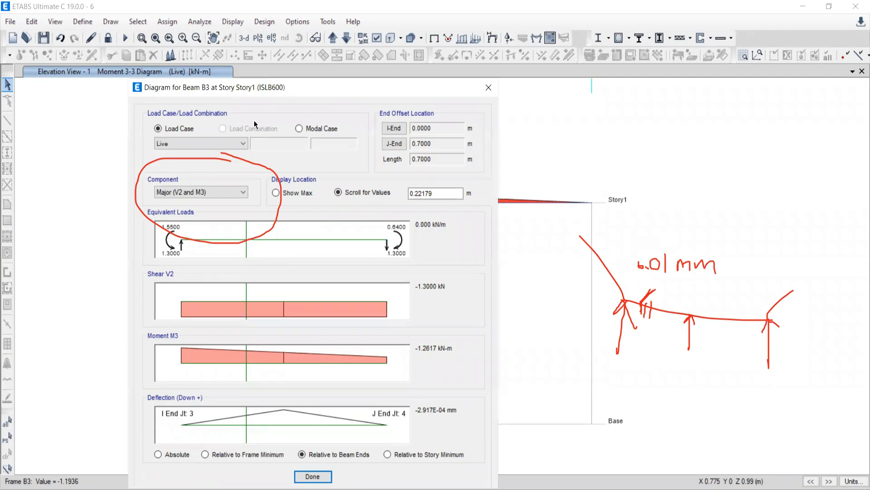
Switch to the TRUSS AND BEAM EXAMPLE PDF, review the Problem 6.1 cantilever figure, and return to ETABS
left_click_drag(290, 89, 229, 116)
left_click(423, 114)
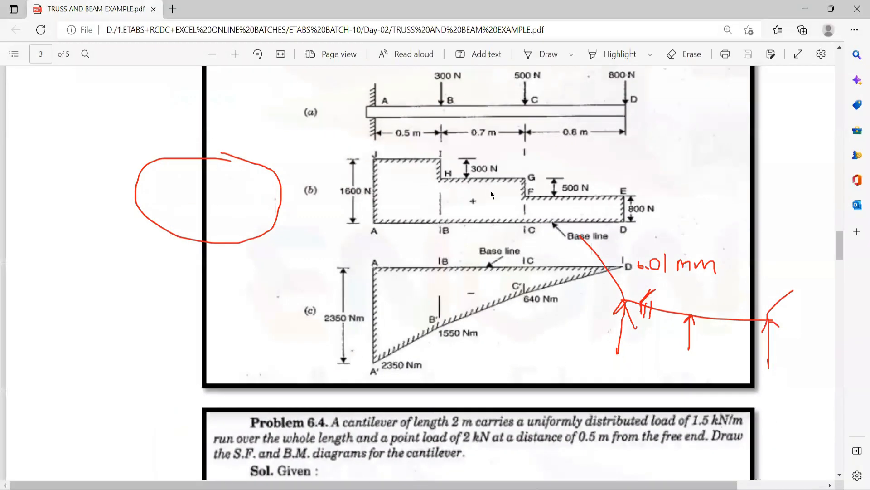
scroll(562, 186, "up", 3)
scroll(540, 315, "up", 1)
key("alt+Tab")
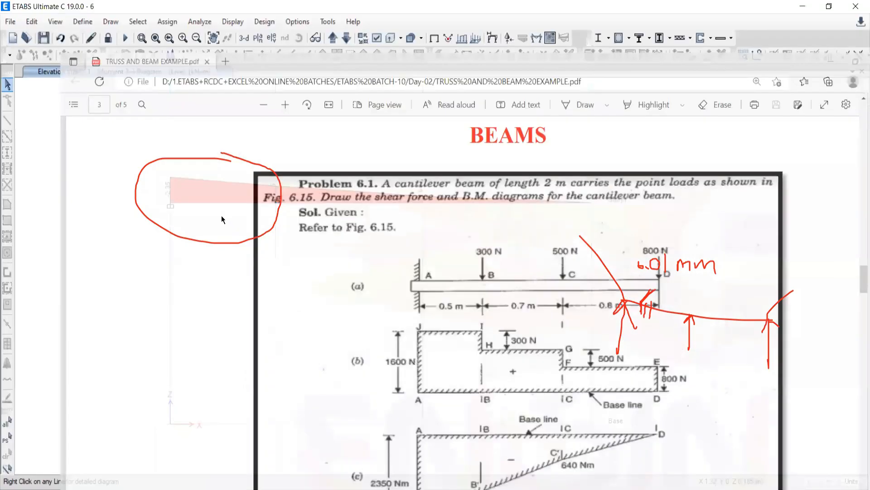
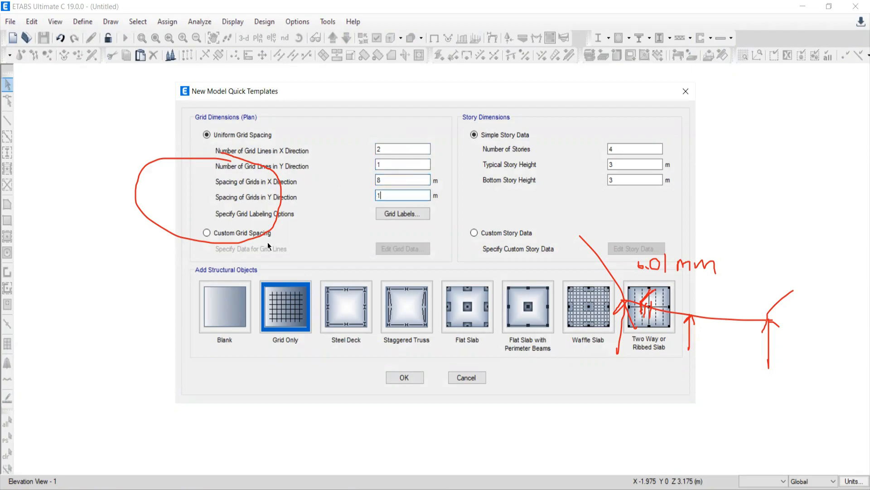
Define a custom grid for the new model with 2 m X spacing from grid A and a bubble size of 1000 mm
left_click(218, 234)
left_click(401, 249)
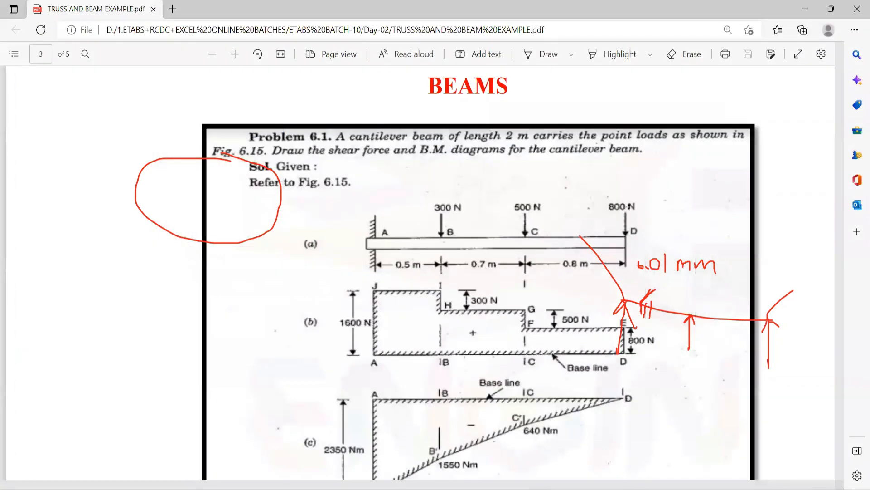
mouse_move(583, 488)
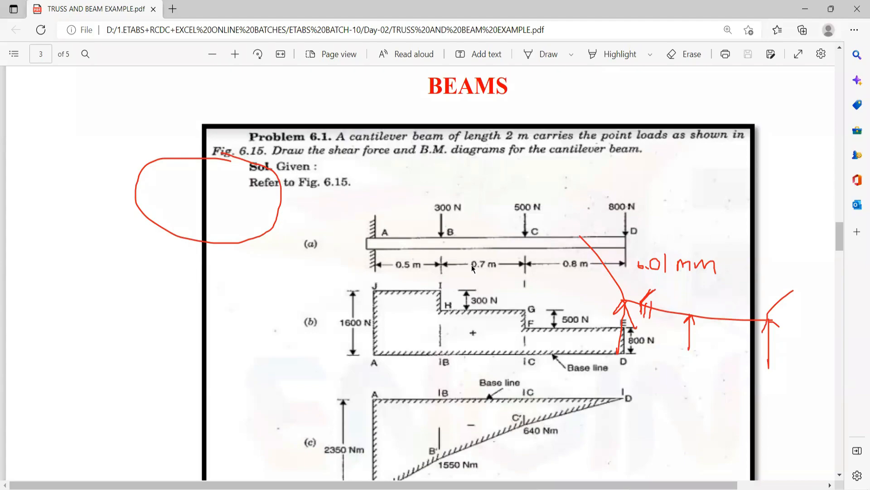
left_click(551, 489)
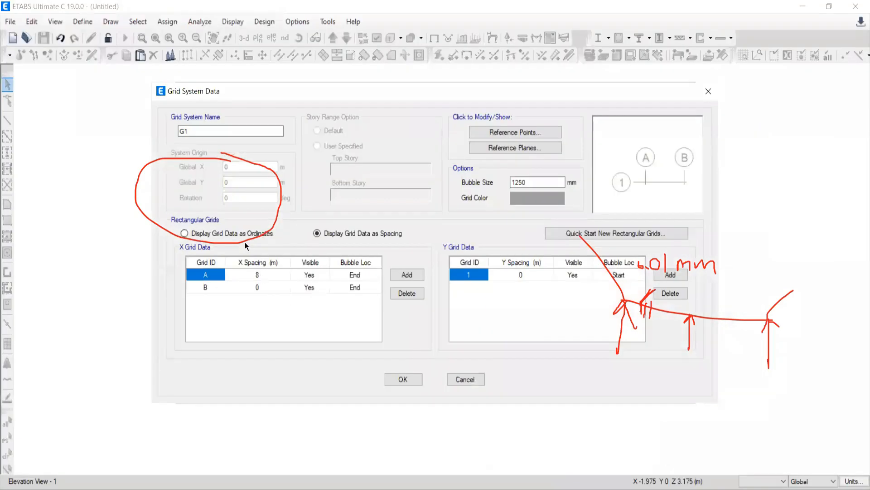
left_click(248, 272)
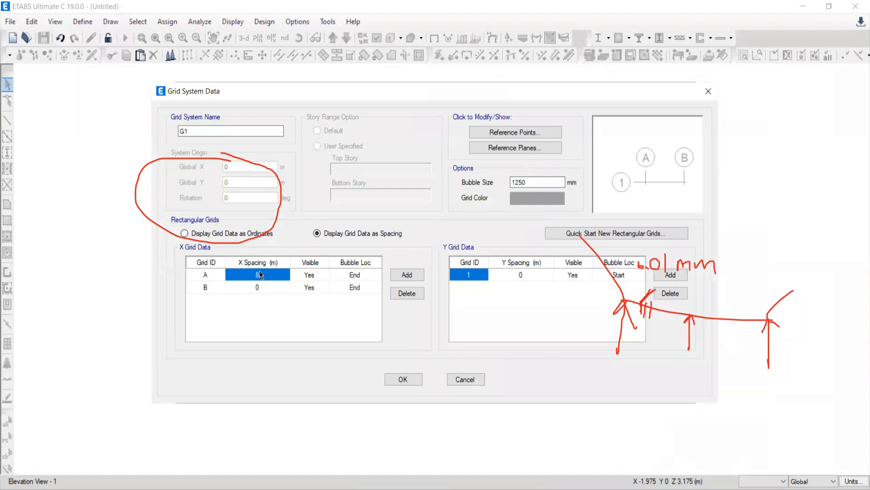
type("2")
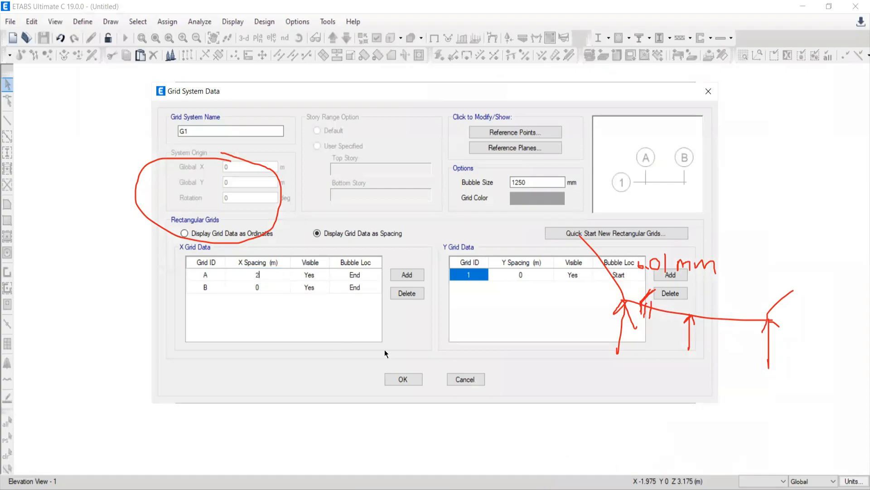
double_click(535, 181)
type("1000")
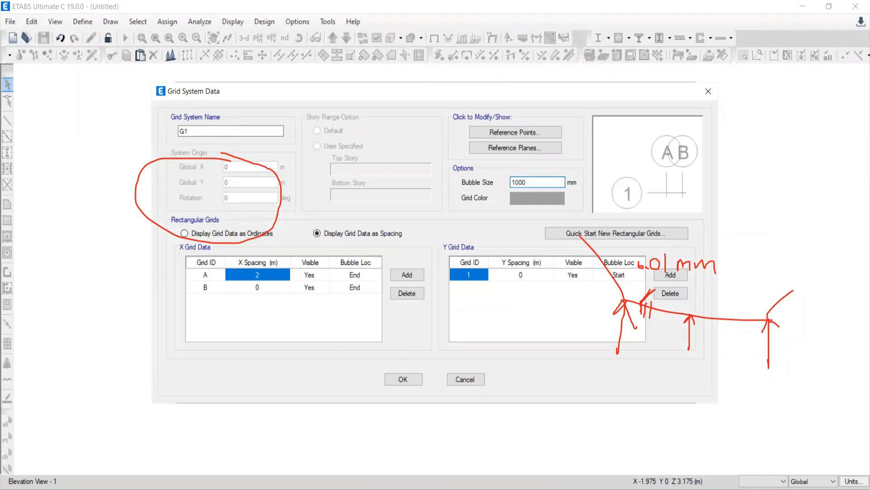
left_click(410, 380)
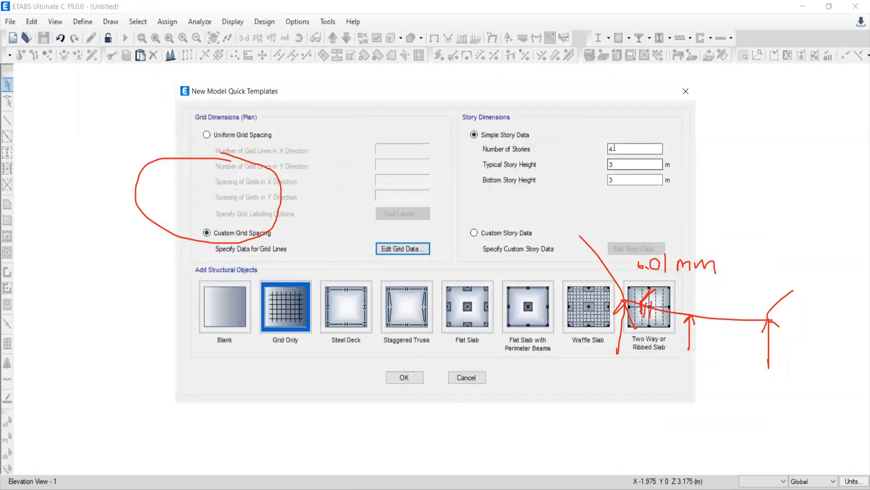
Set one story with typical and bottom story heights of 1 m, and create the Grid Only model
type("1")
key("Tab")
type("1")
key("Tab")
type("1")
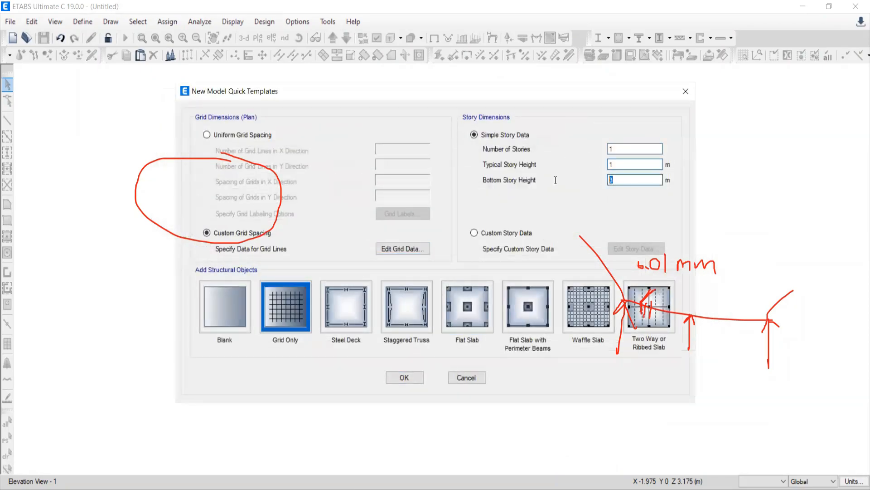
left_click(398, 383)
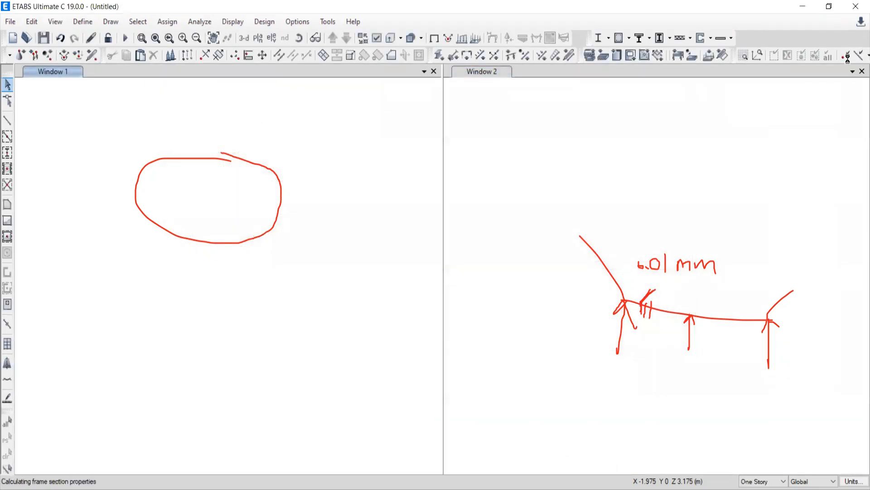
Close the second view window and show the elevation along grid line 1 in the remaining one
left_click(859, 71)
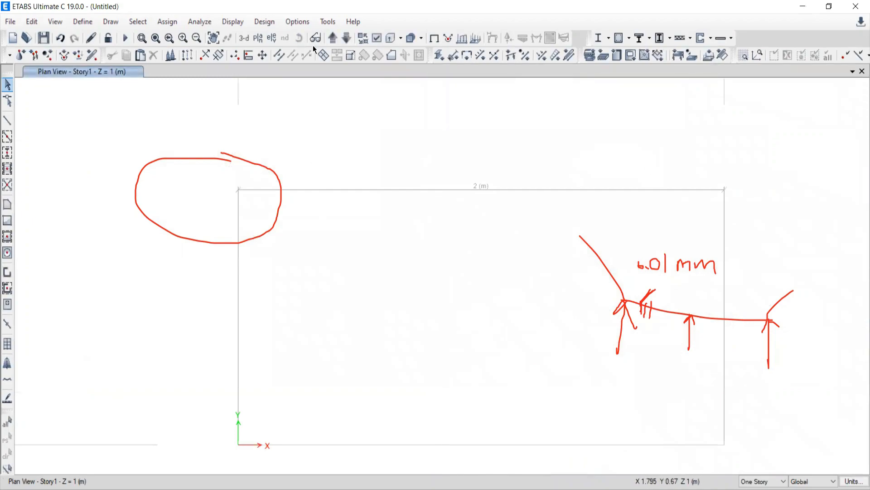
left_click(269, 41)
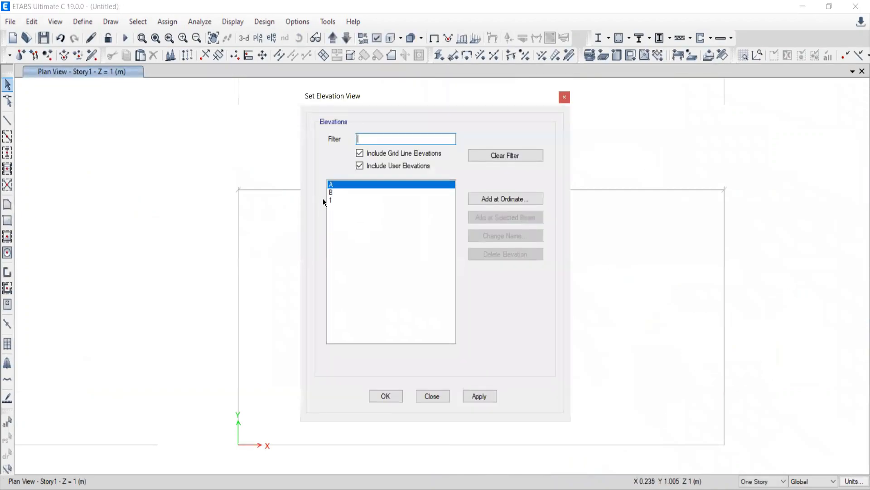
left_click(333, 200)
left_click(476, 397)
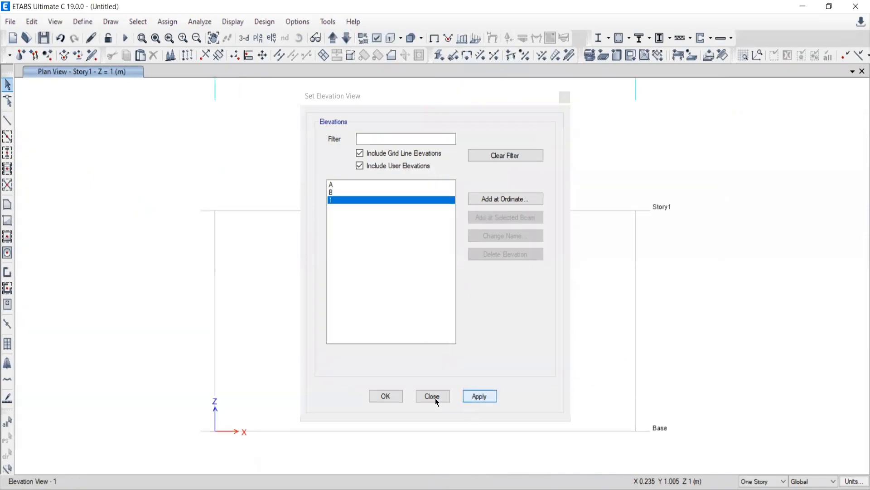
left_click(433, 397)
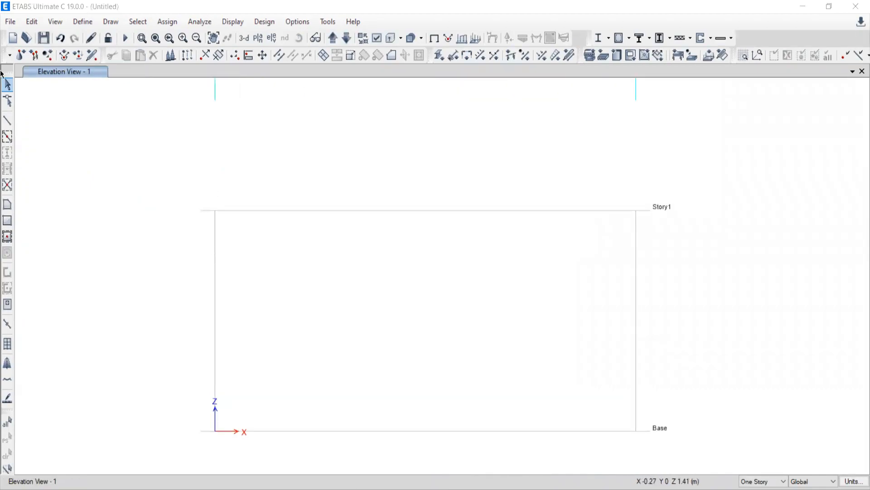
Draw one continuous 2 m frame line with the A-LatBm property along Story1 from grid A to grid B
left_click(8, 120)
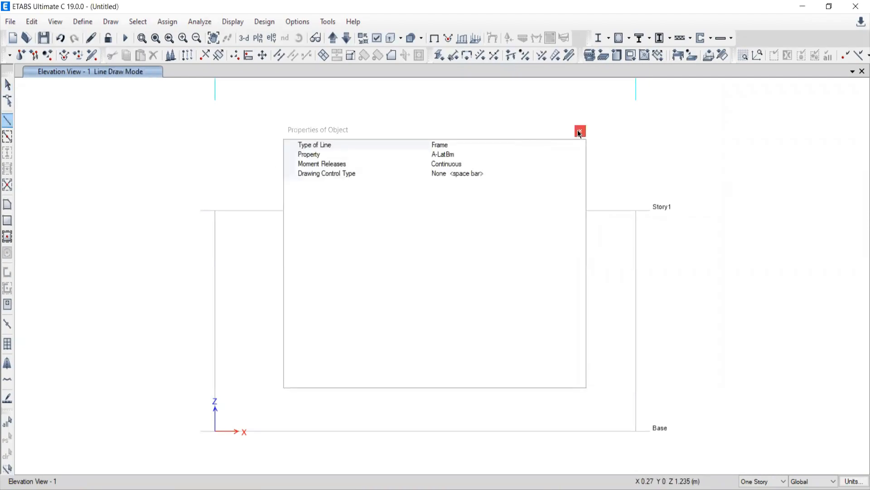
left_click(580, 132)
left_click(215, 211)
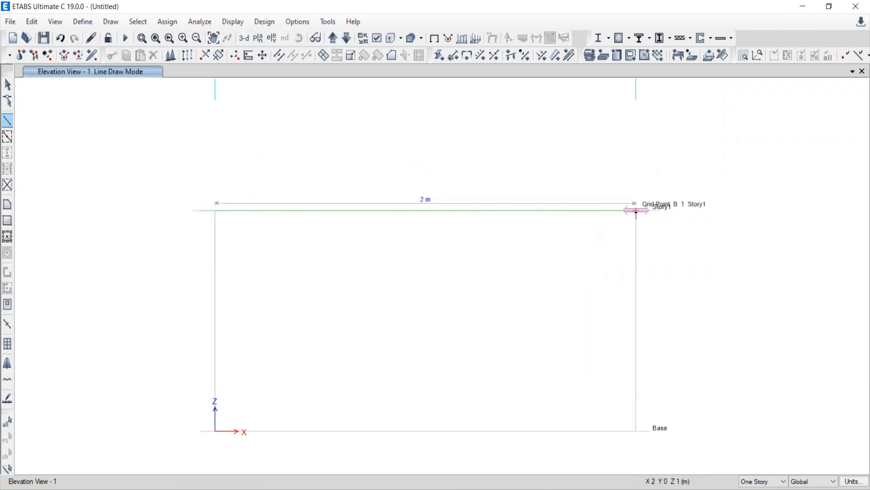
left_click(637, 211)
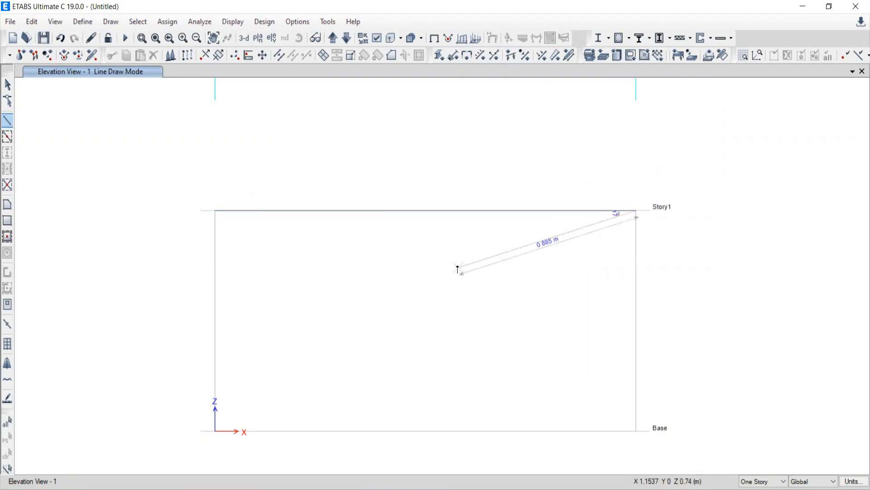
key("Escape")
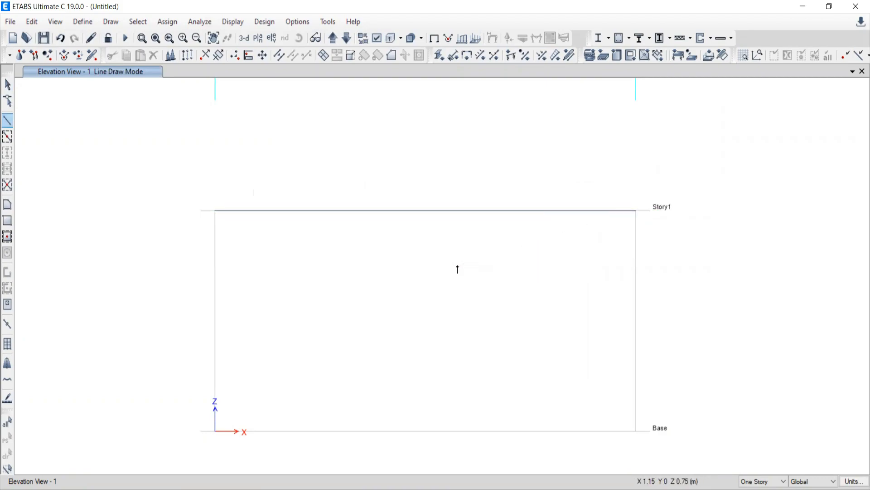
left_click(7, 85)
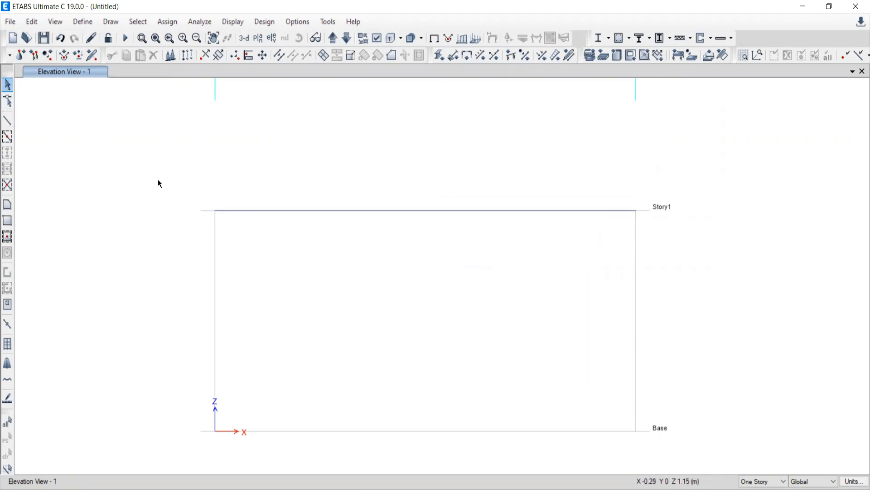
Assign a fixed restraint, with all translations and rotations restrained, to the beam's joint at grid A on Story1
left_click_drag(156, 178, 256, 248)
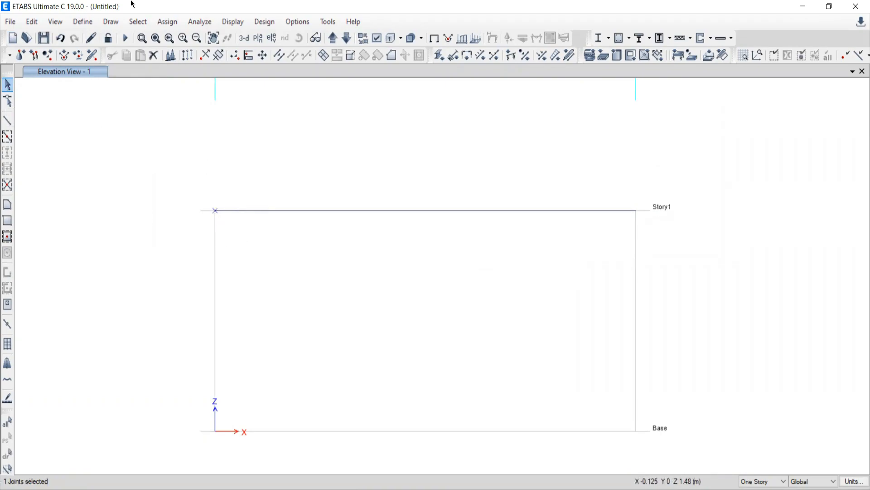
left_click(160, 23)
mouse_move(175, 42)
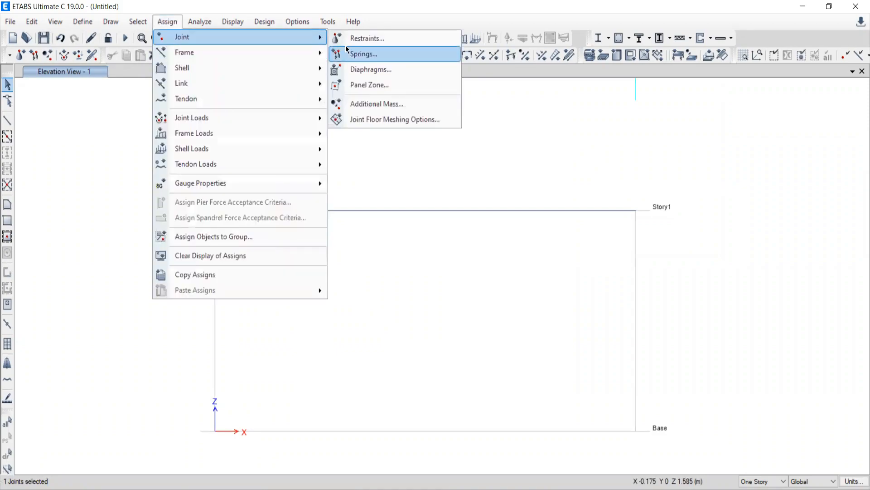
left_click(363, 37)
left_click(335, 233)
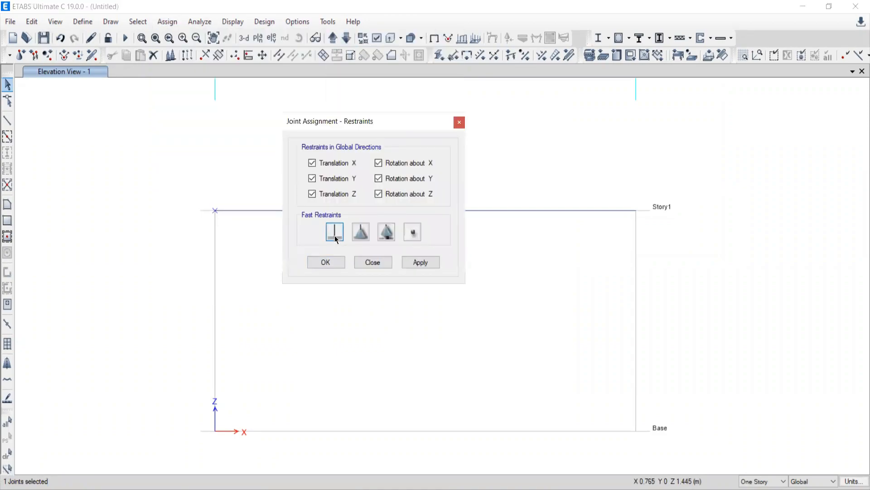
left_click(421, 262)
left_click(373, 262)
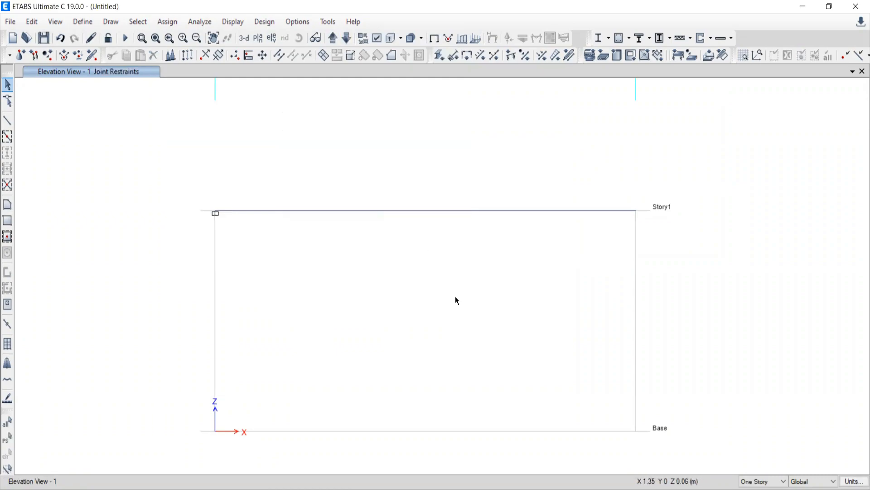
Check the loading in the beam problem PDF, then start a point load assignment on the 2 m beam with the Live load pattern
left_click(518, 458)
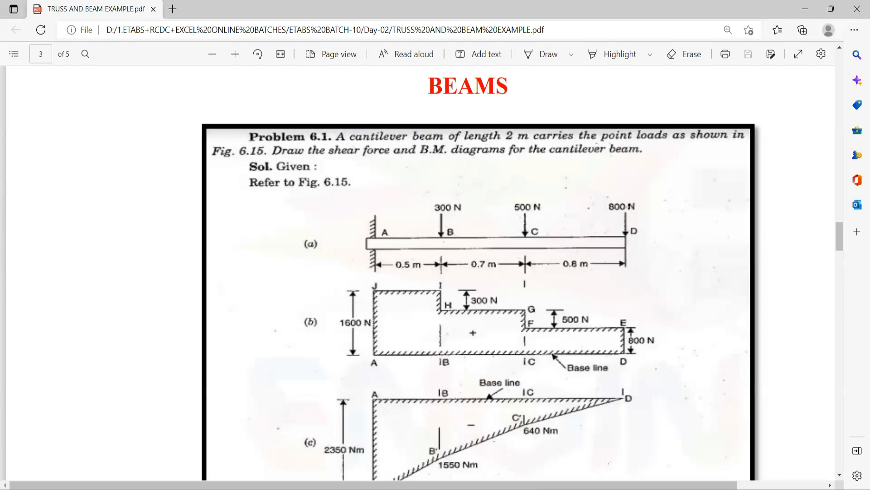
key("alt+Tab")
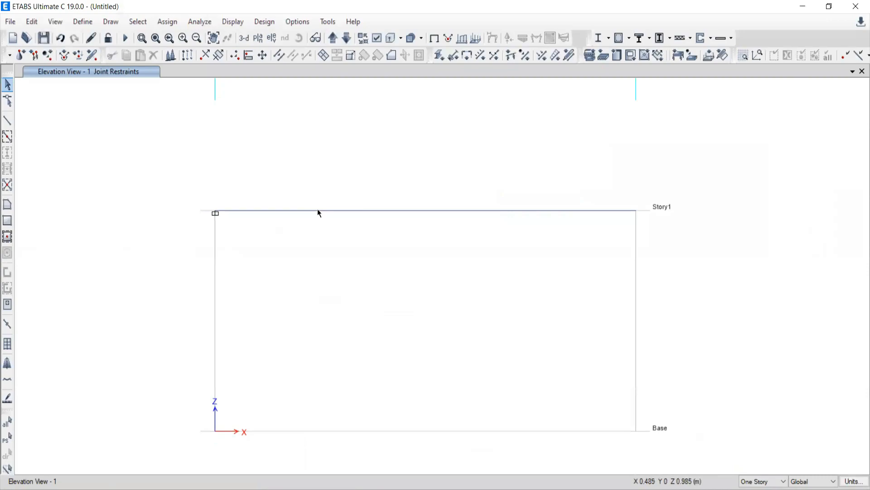
left_click(352, 210)
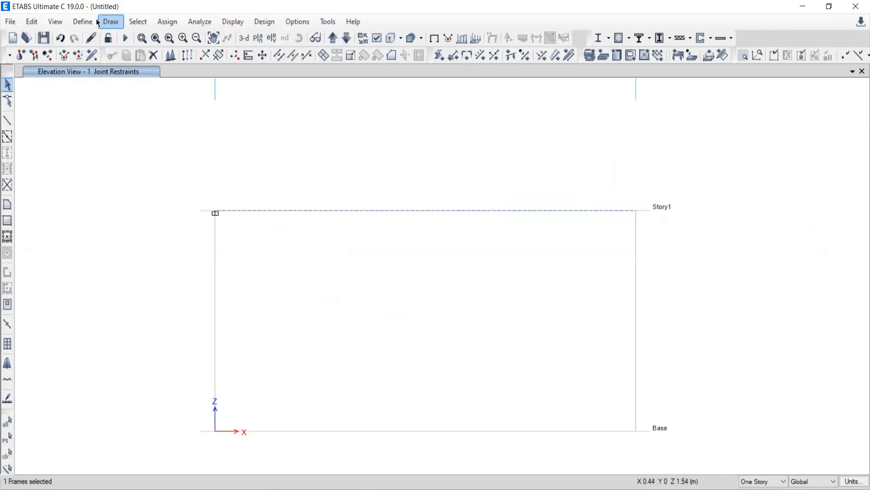
left_click(166, 23)
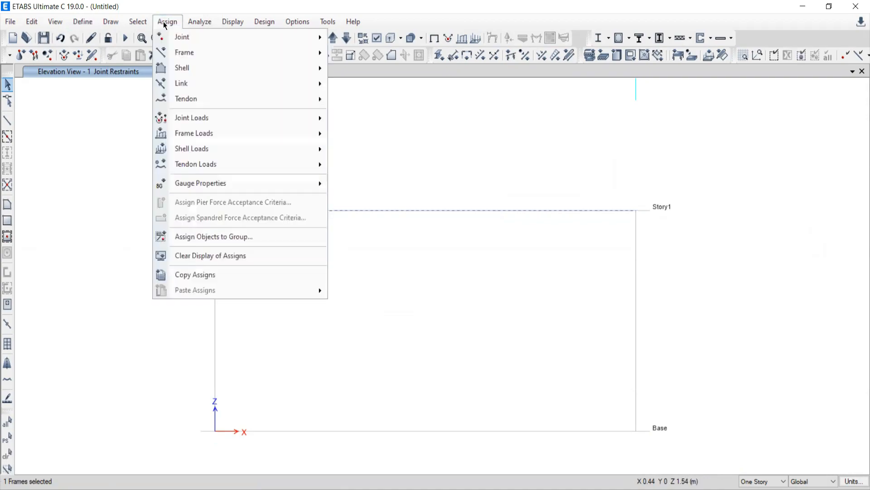
mouse_move(179, 139)
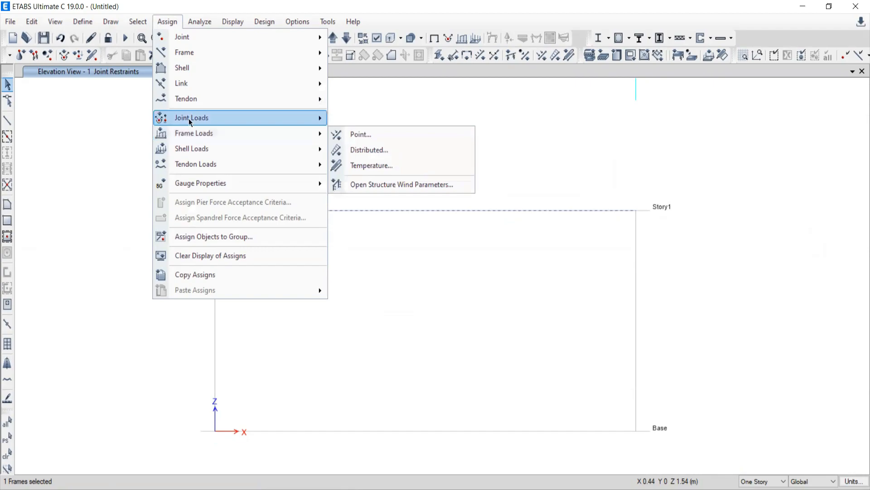
mouse_move(193, 118)
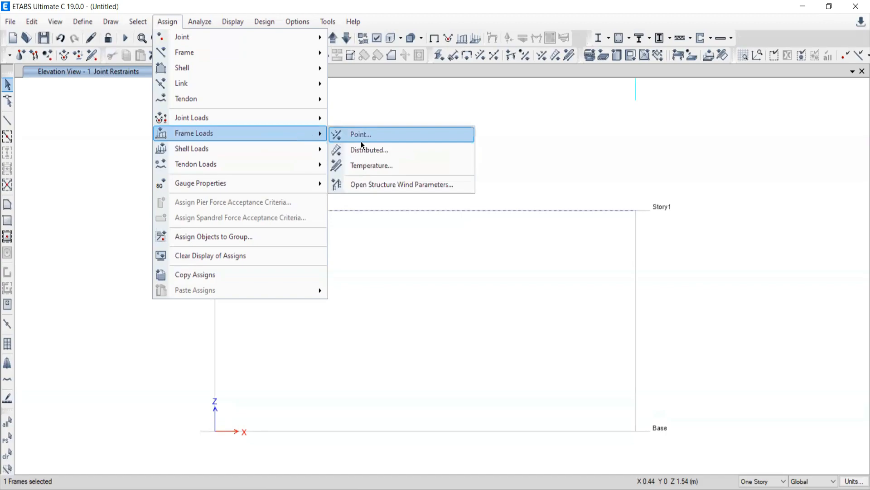
left_click(362, 135)
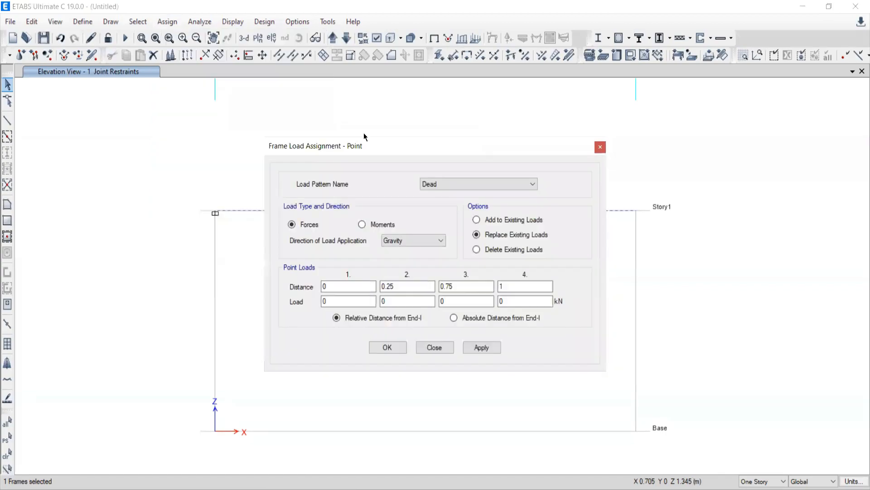
left_click_drag(398, 146, 357, 93)
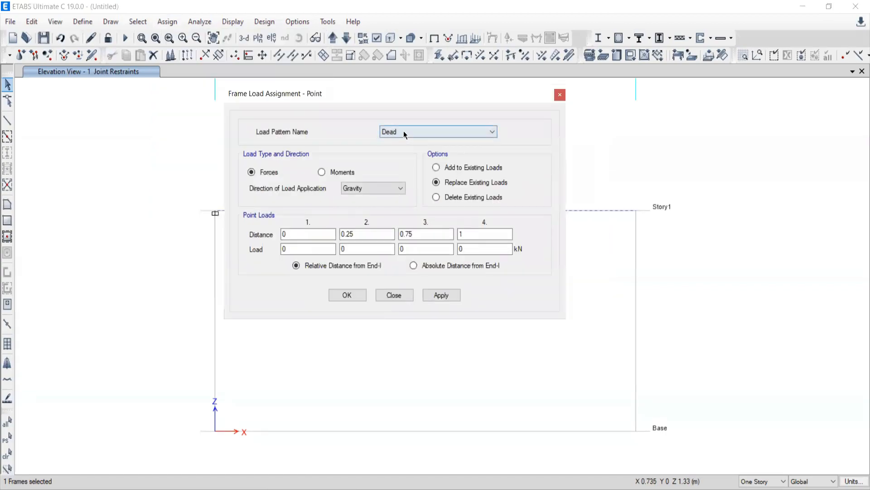
left_click(403, 131)
left_click(389, 149)
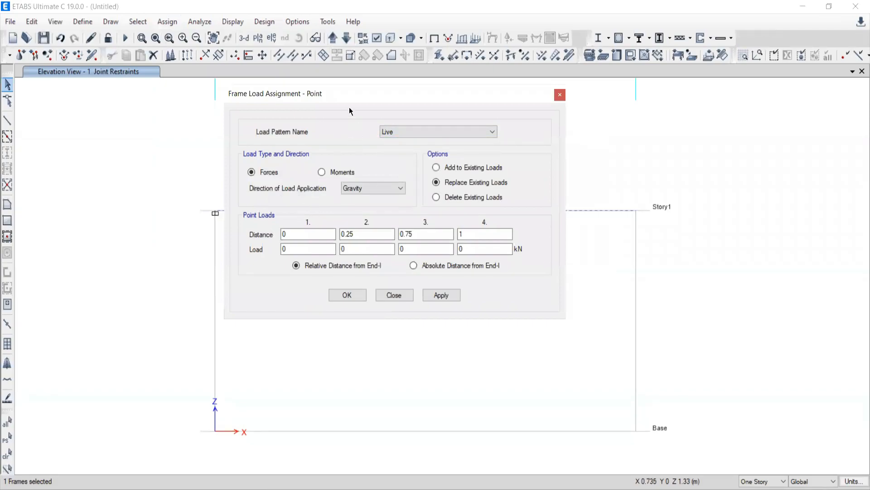
Specify the point load positions by absolute distance from End-I
left_click_drag(280, 93, 62, 27)
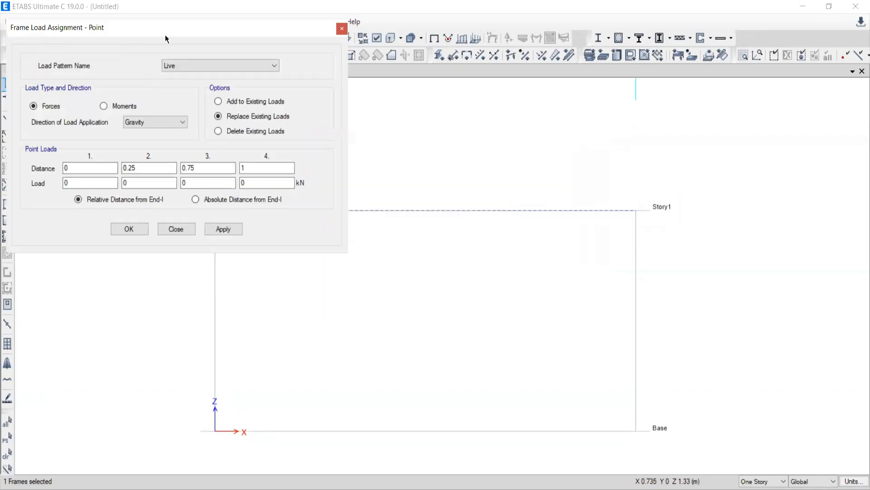
left_click_drag(165, 34, 259, 42)
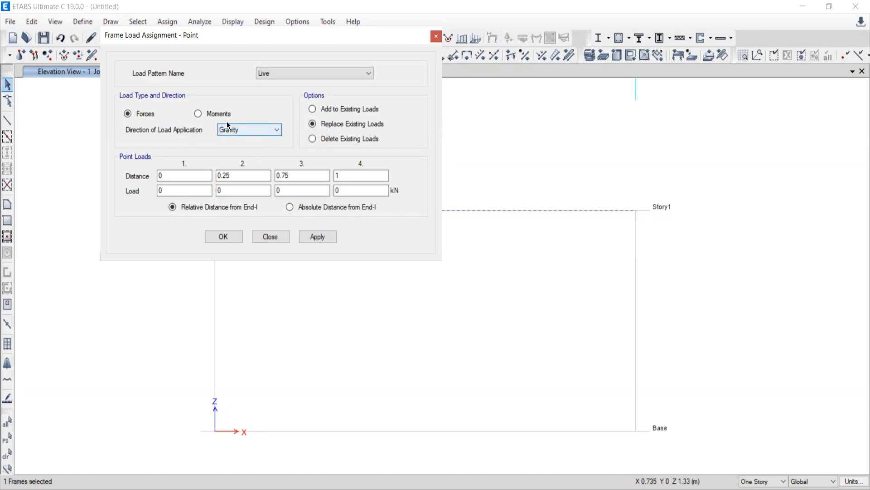
left_click_drag(205, 30, 142, 3)
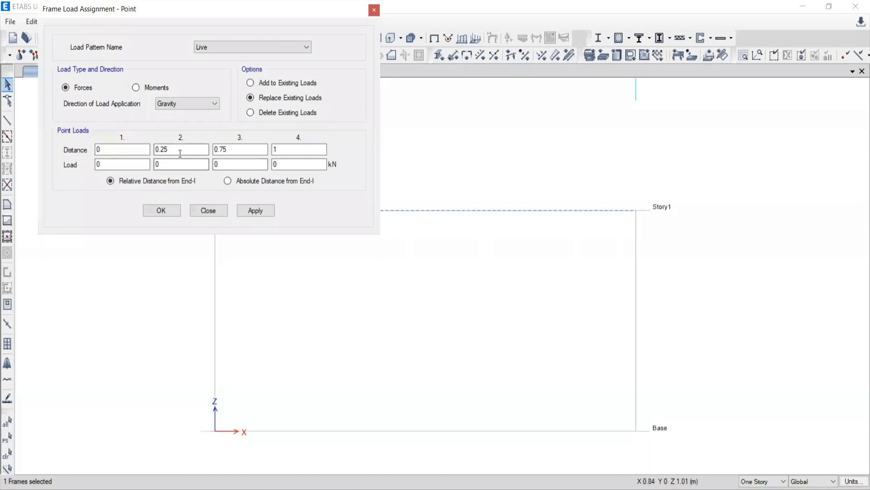
left_click(227, 152)
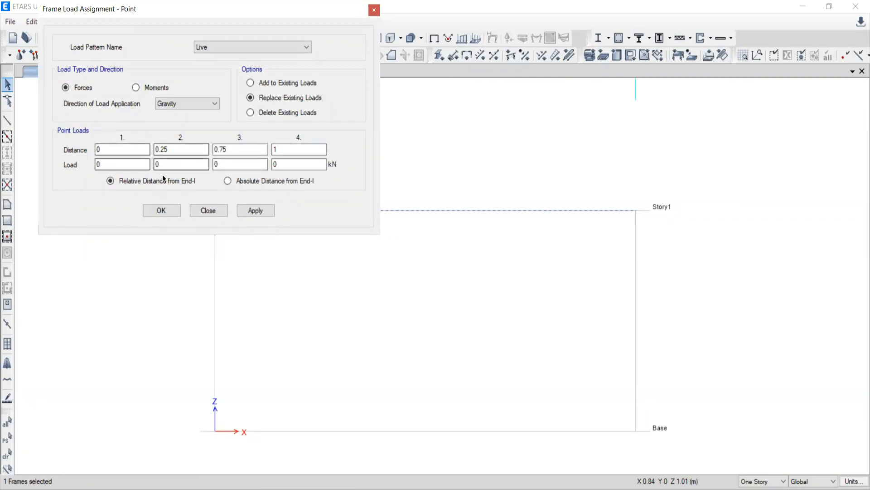
left_click(228, 180)
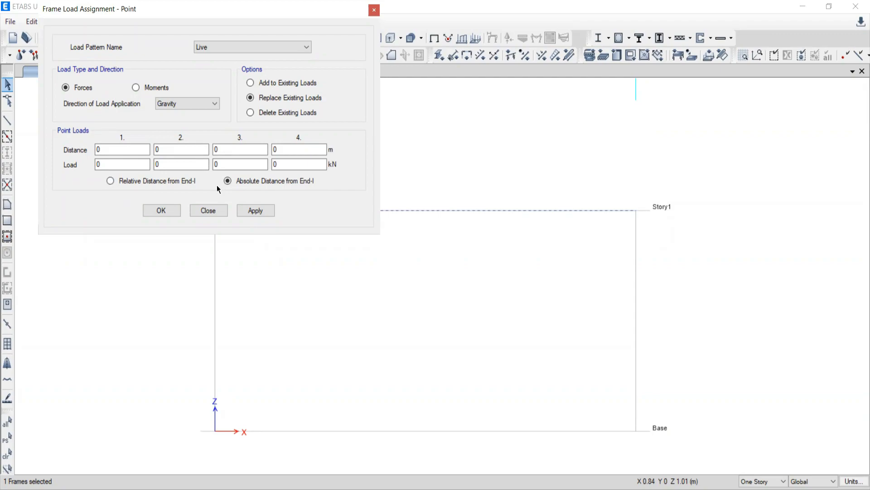
left_click(162, 181)
left_click(228, 181)
Set the first point load's distance to 0.5 m, consulting the loading figure of Problem 6.1 in the PDF
left_click_drag(98, 10, 619, 22)
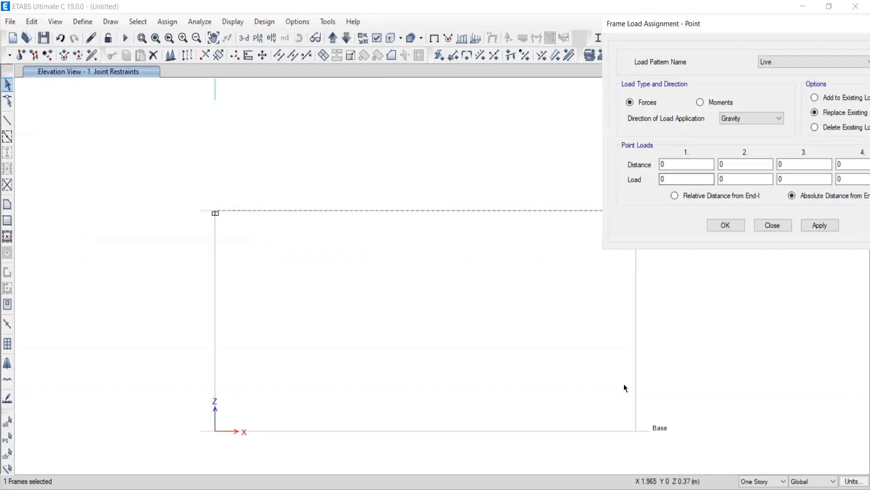
key("alt+Tab")
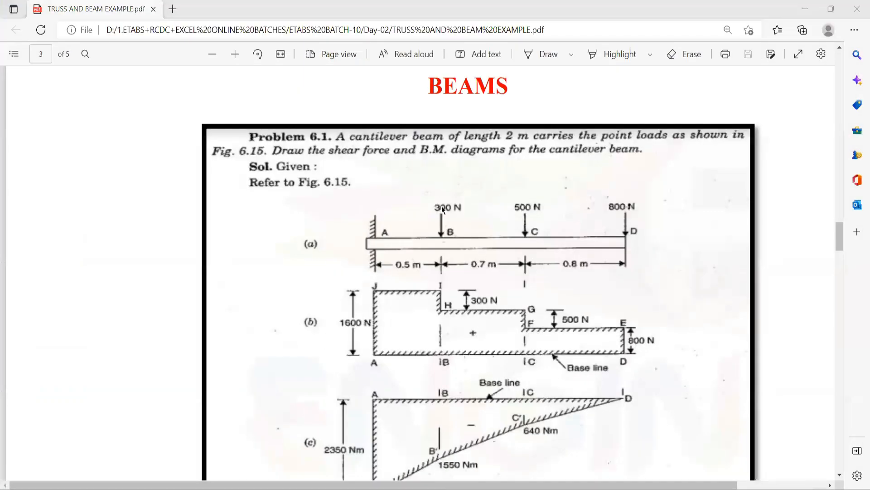
key("alt+Tab")
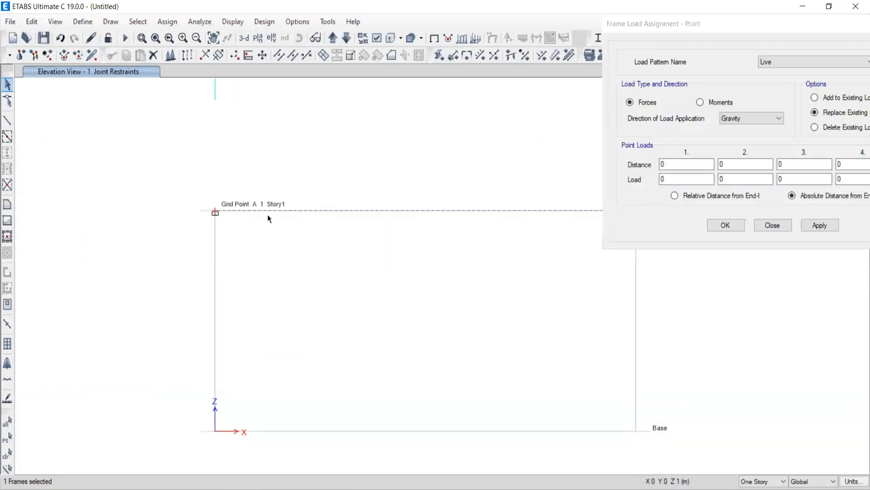
middle_click_drag(386, 278, 117, 271)
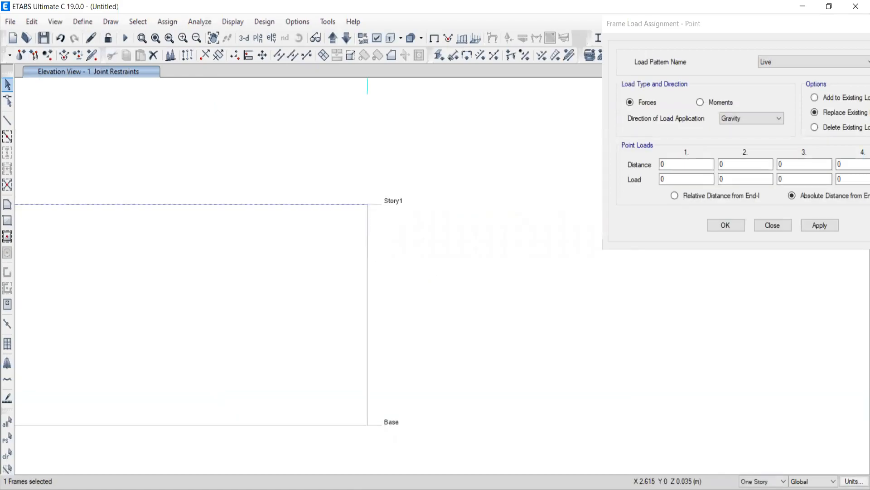
key("alt+Tab")
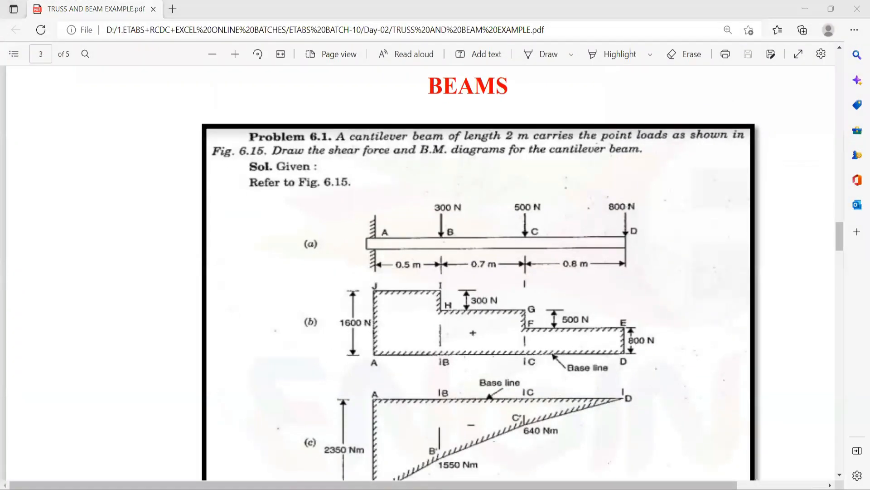
key("alt+Tab")
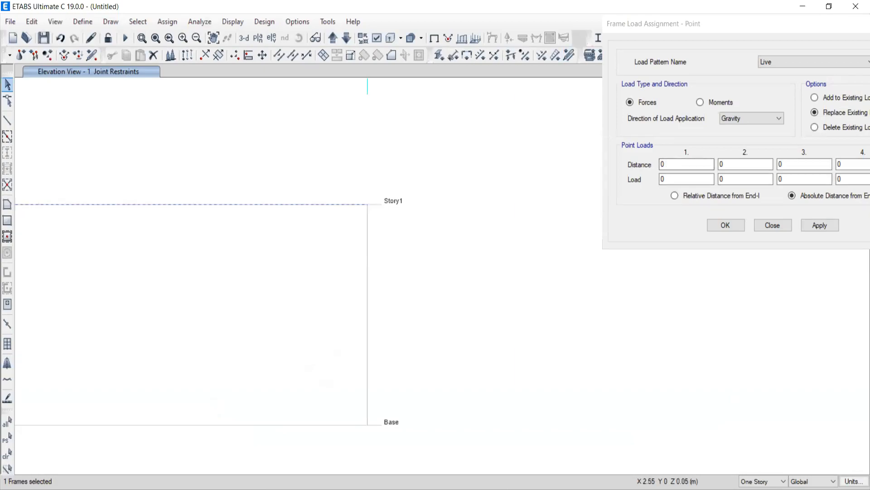
key("super+shift+s")
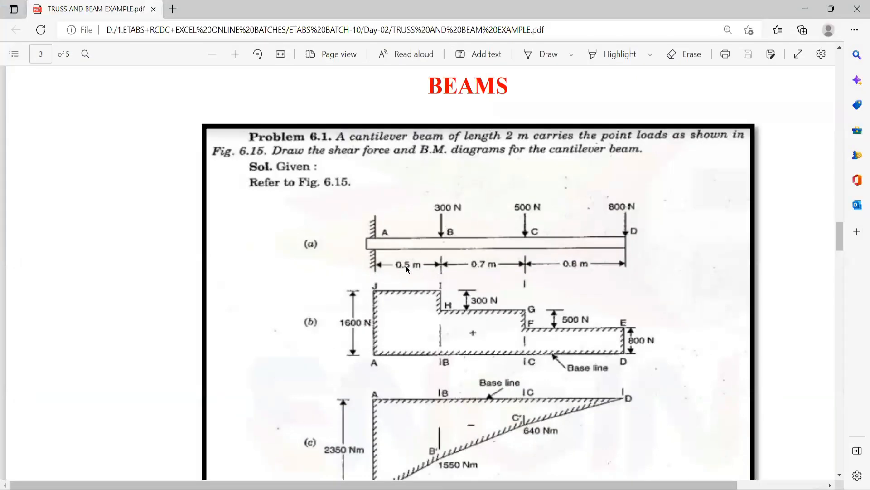
key("alt+Tab")
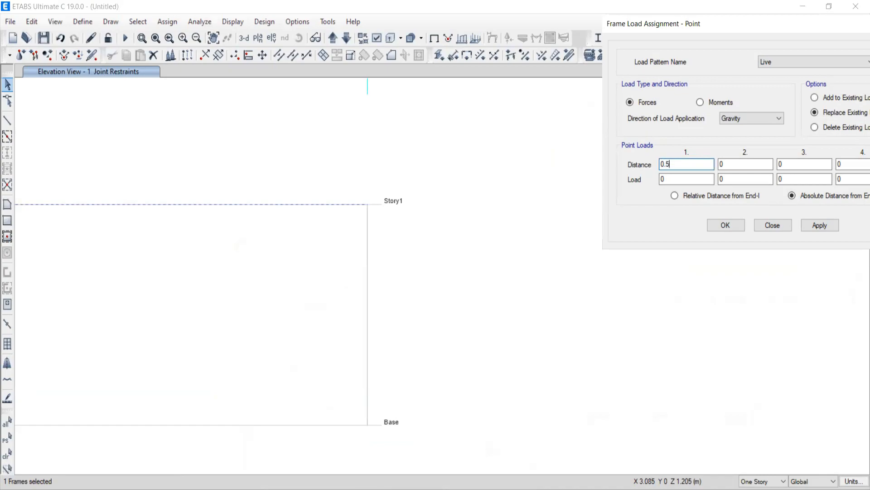
key("alt+Tab")
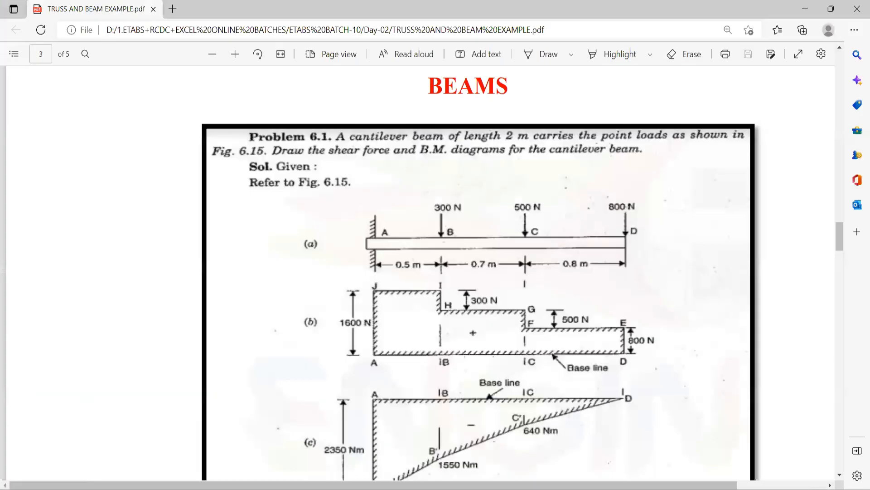
key("alt+Tab")
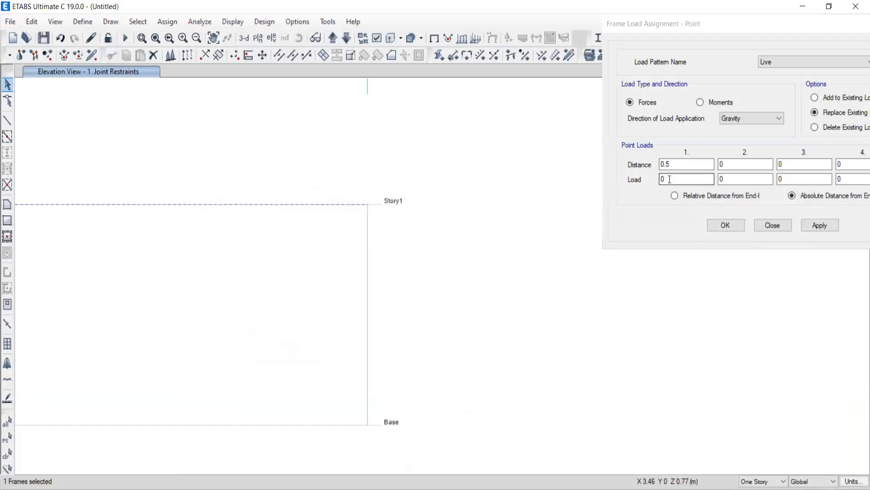
Set the first point load to 0.3 kN and apply it to the beam in the gravity direction
left_click_drag(664, 25, 549, 19)
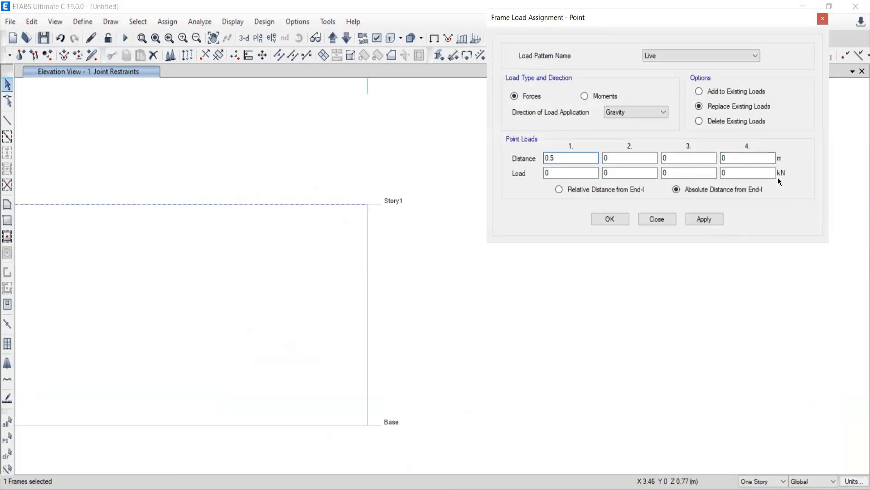
key("Tab")
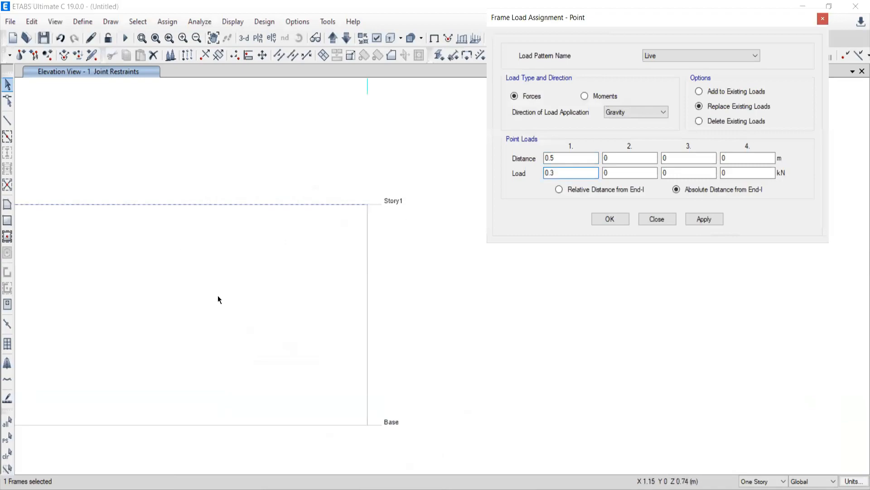
scroll(229, 292, "down", 3)
scroll(182, 283, "up", 3)
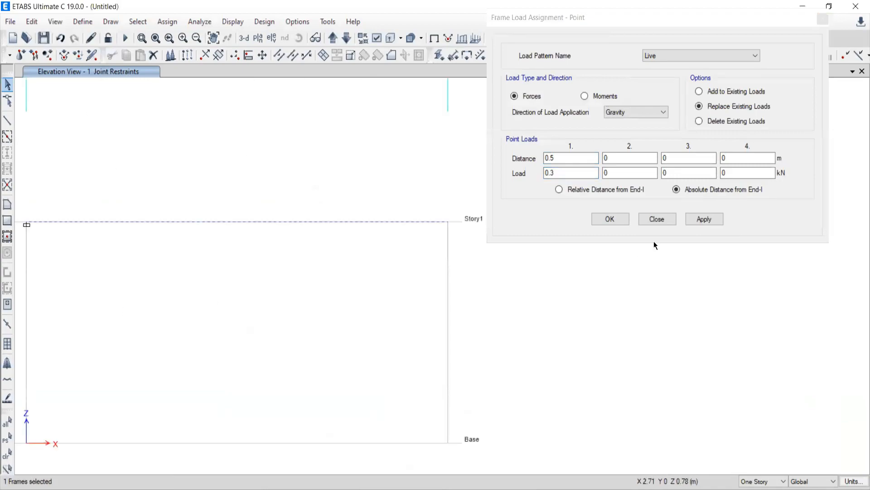
left_click(701, 221)
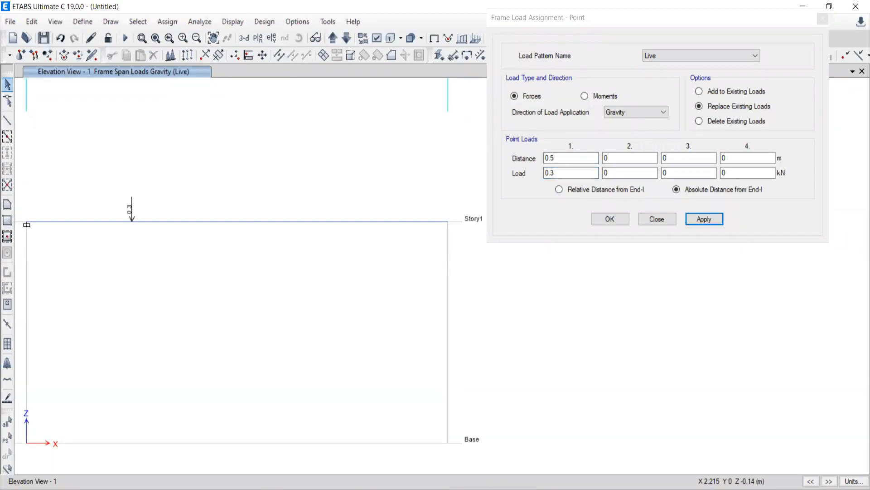
Consult the Problem 6.1 figure in the PDF and, with the beam selected, set the point load to 0.5 kN at a distance of 1.2 m
left_click_drag(566, 158, 527, 175)
type("00")
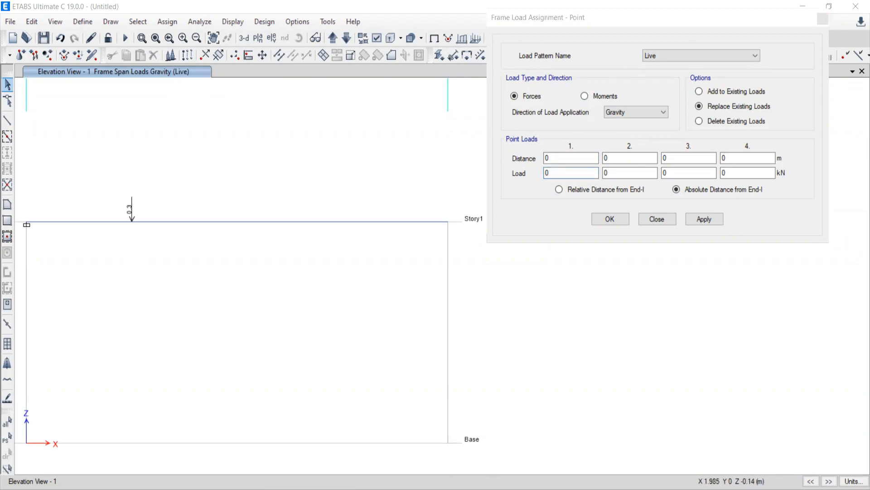
key("alt+Tab")
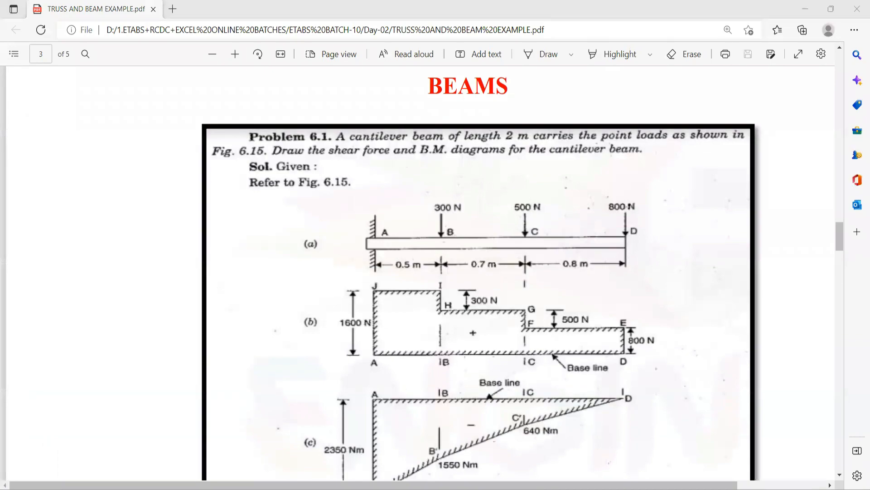
key("alt+Tab")
key("alt+Tab")
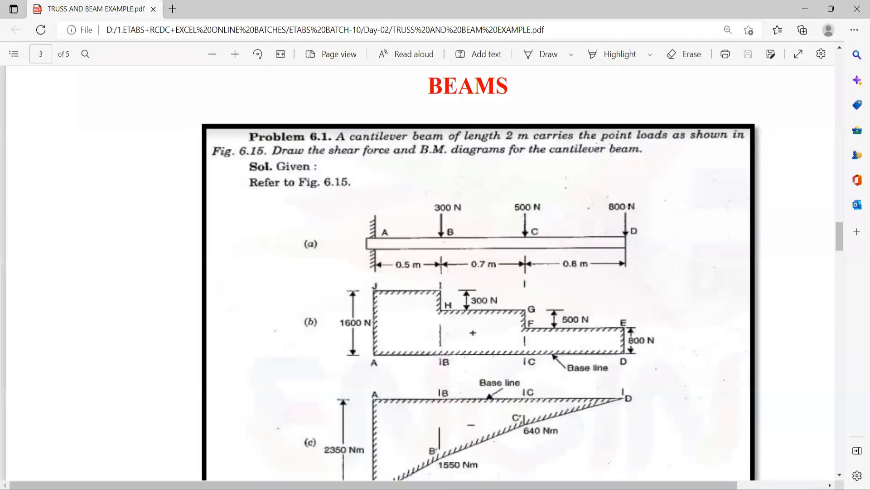
key("alt+Tab")
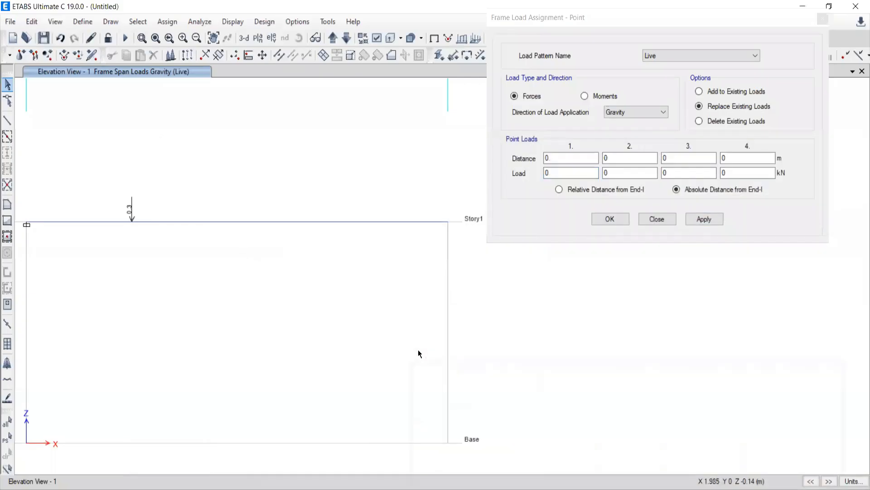
left_click_drag(210, 257, 204, 299)
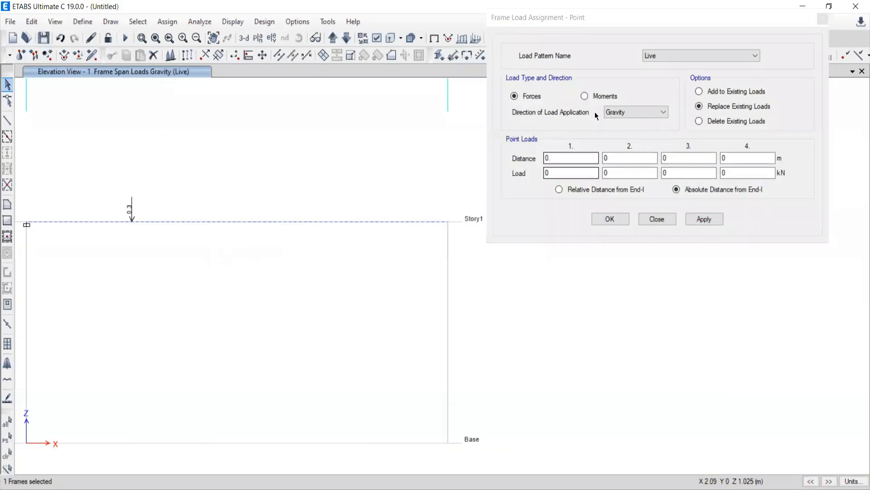
left_click(550, 158)
key("BackSpace")
type("1.2")
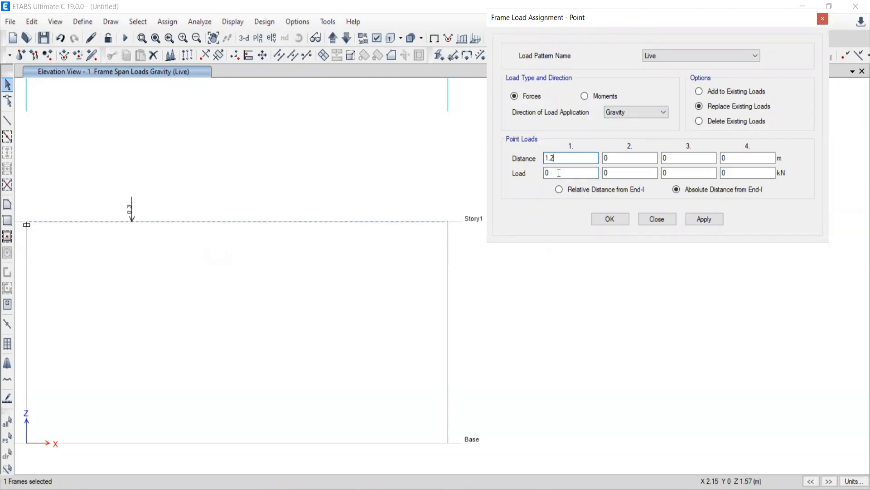
key("Tab")
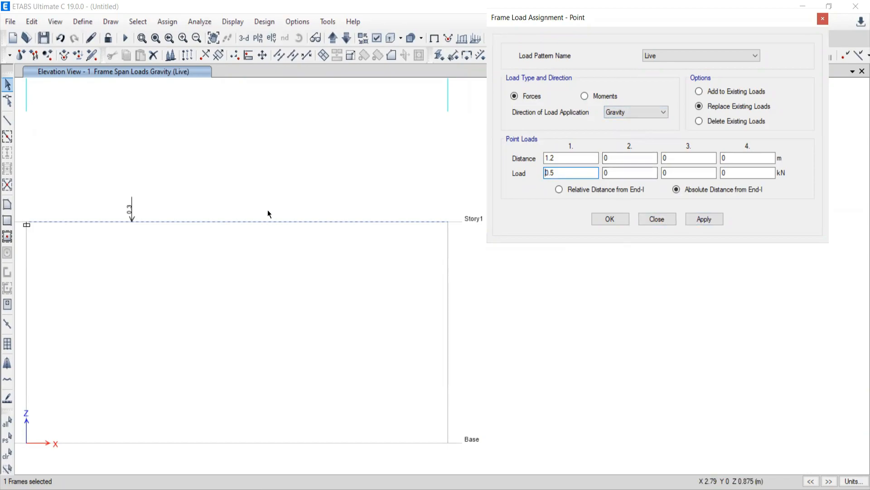
Try applying the 0.5 kN load as a replacement for the beam's existing loads, and undo that assignment
left_click(707, 219)
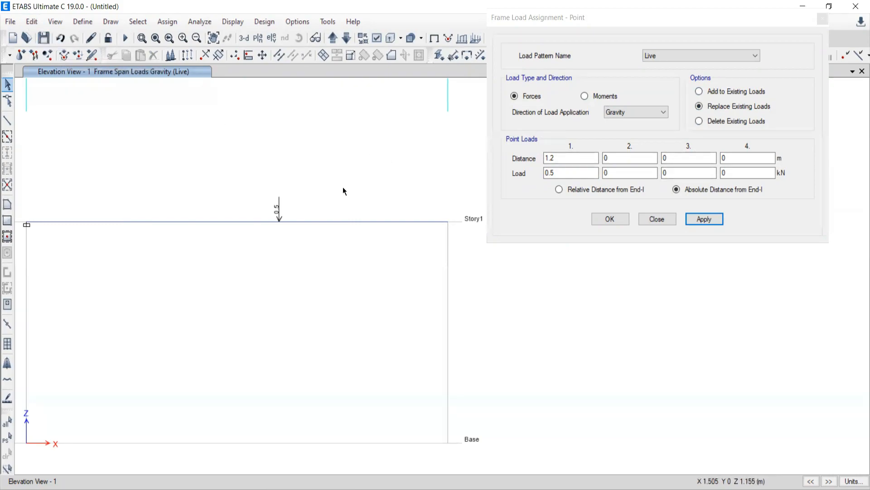
left_click(32, 22)
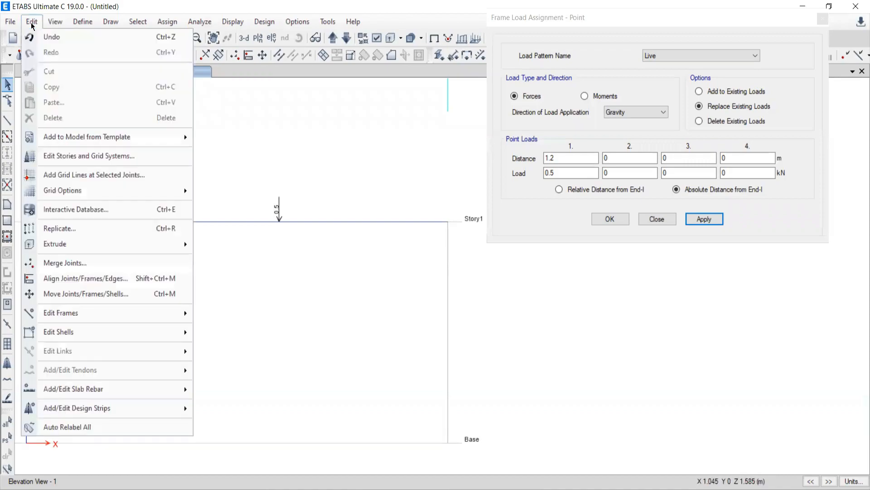
left_click(39, 44)
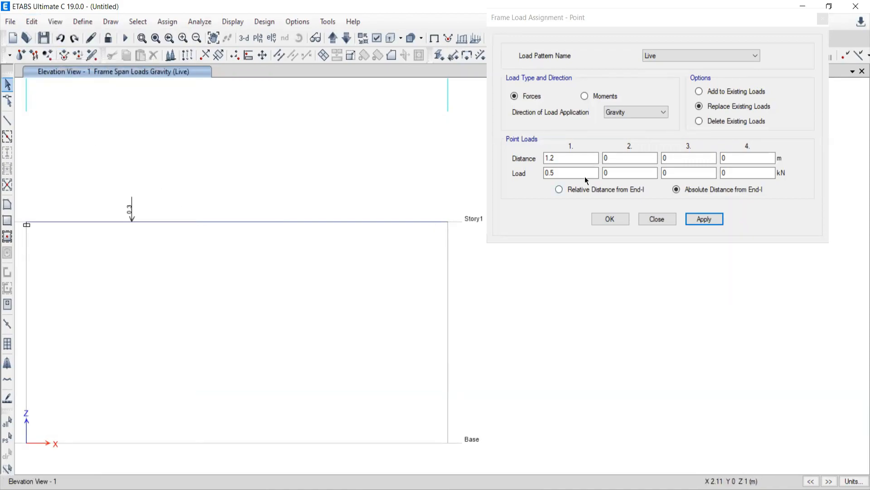
Reselect the beam and add the 0.5 kN point load at 1.2 m to its existing loads
left_click(702, 94)
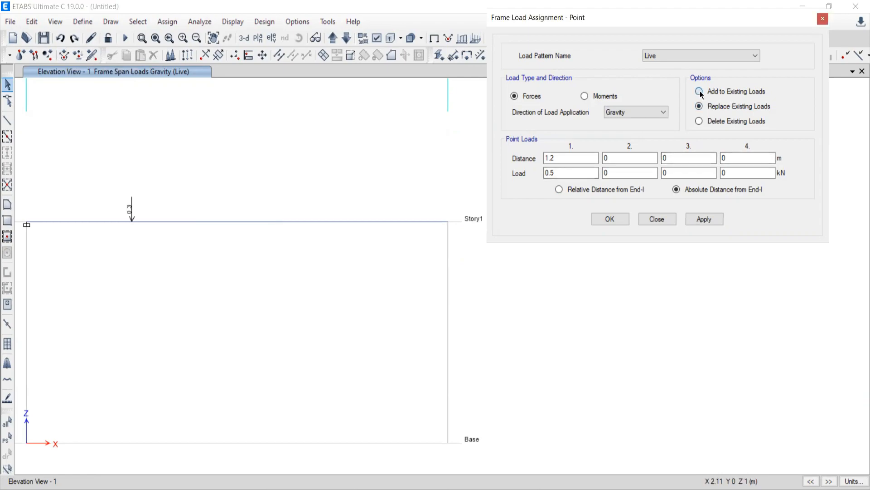
left_click(704, 219)
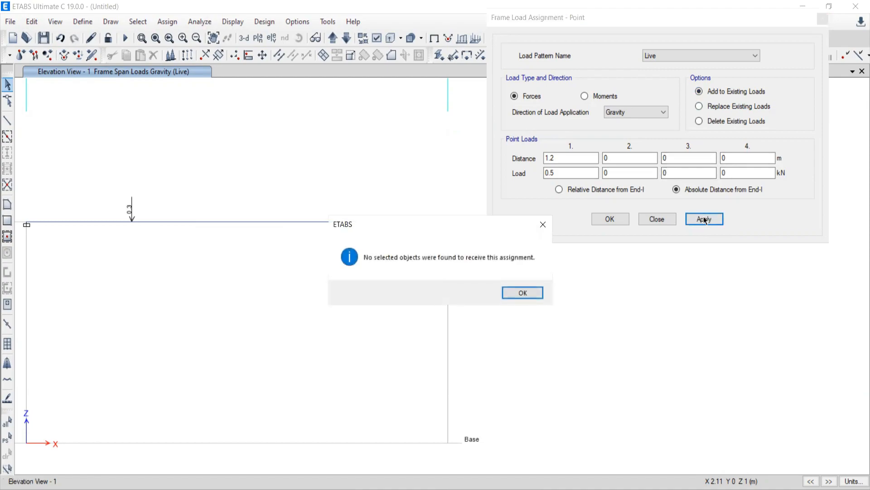
left_click(522, 293)
left_click_drag(268, 182, 221, 280)
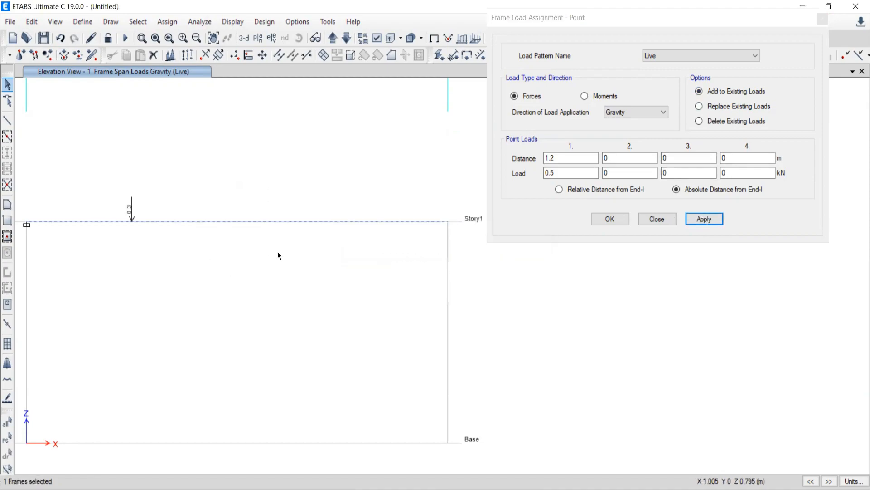
left_click(704, 220)
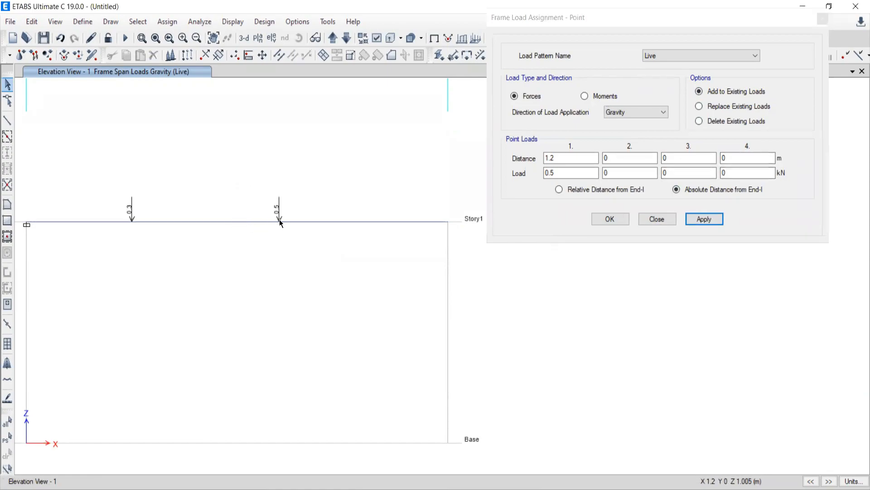
Check the end load in the PDF figure, add a 0.8 kN point load at 2 m to the beam, and finish the load assignment
left_click(395, 489)
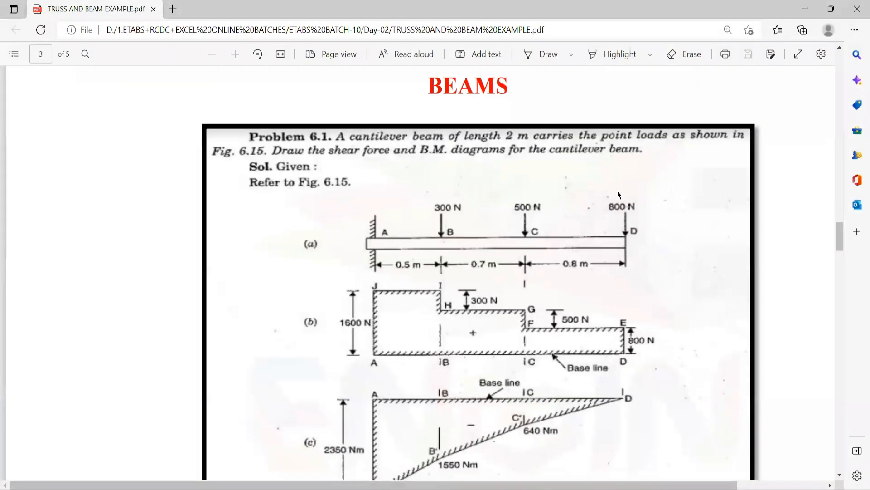
left_click(510, 489)
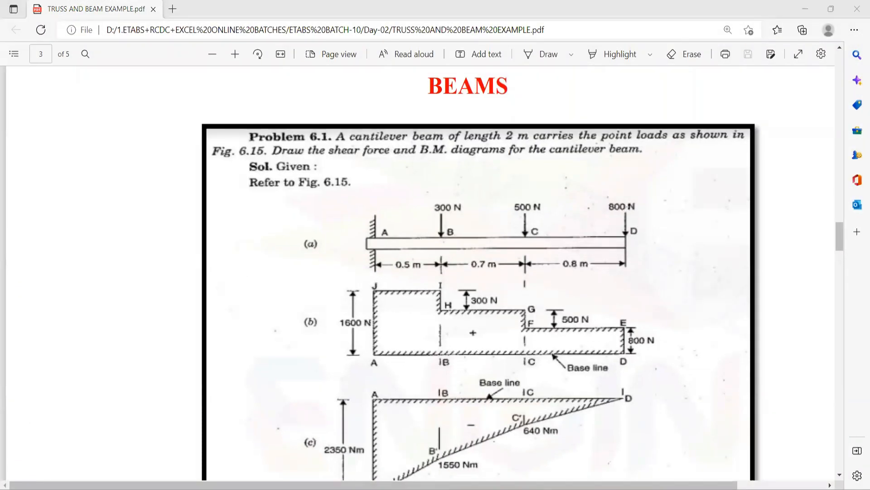
left_click(334, 222)
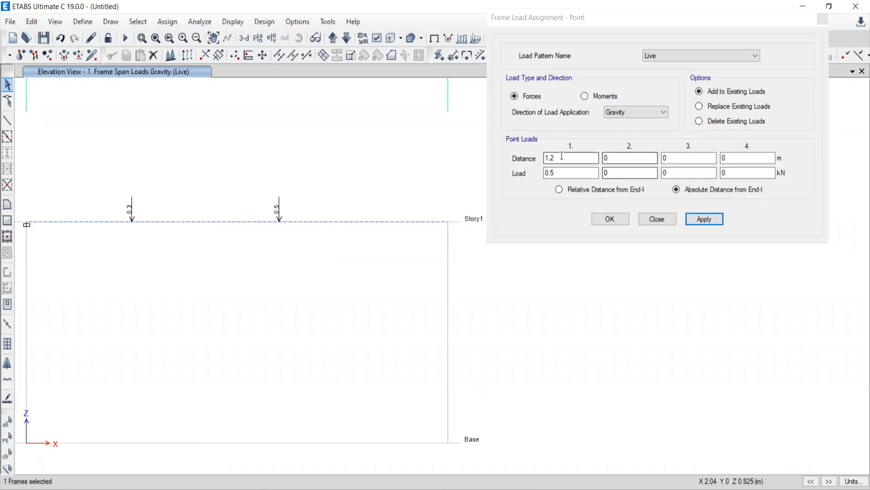
left_click_drag(563, 157, 484, 155)
type("2")
left_click(552, 175)
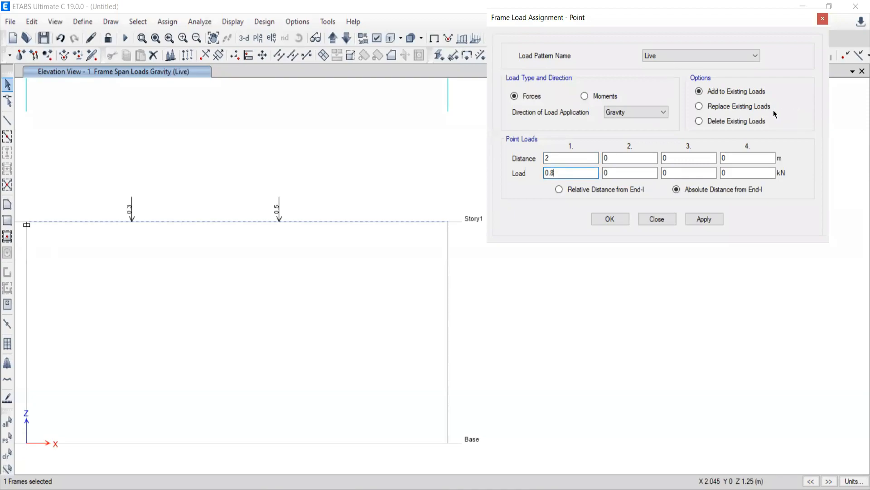
left_click(704, 219)
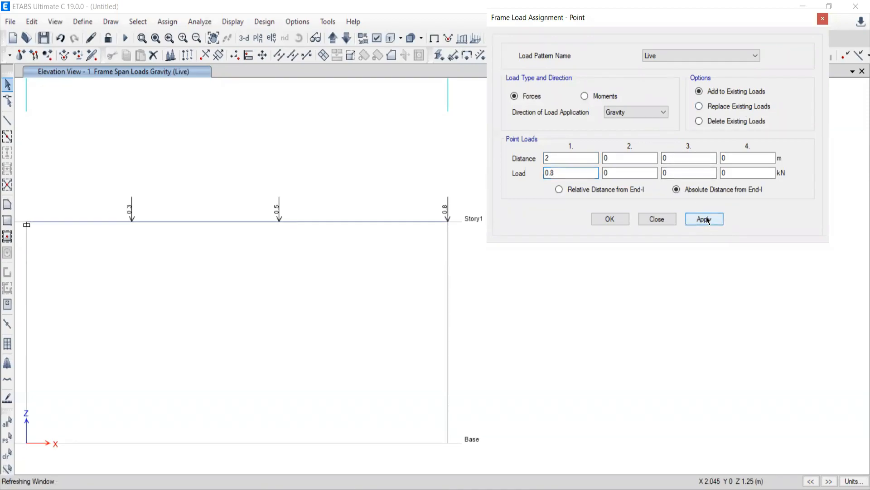
scroll(209, 285, "down", 3)
scroll(206, 283, "up", 3)
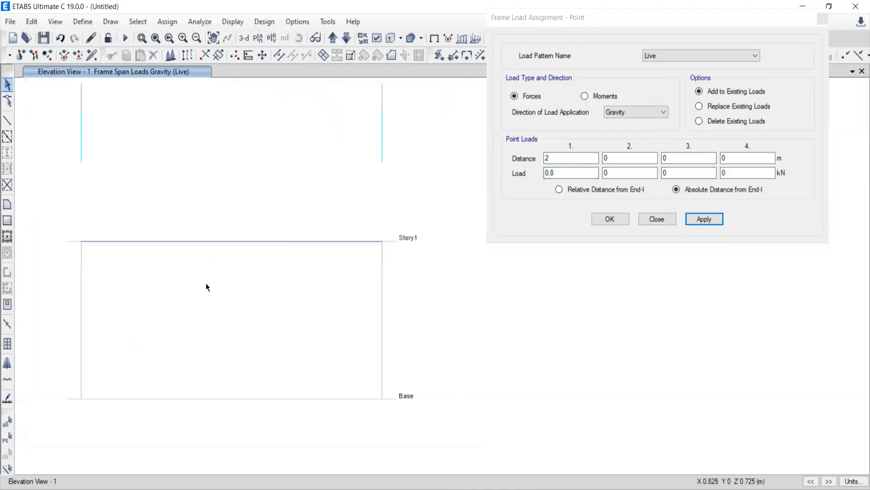
left_click(657, 219)
middle_click_drag(155, 305, 265, 287)
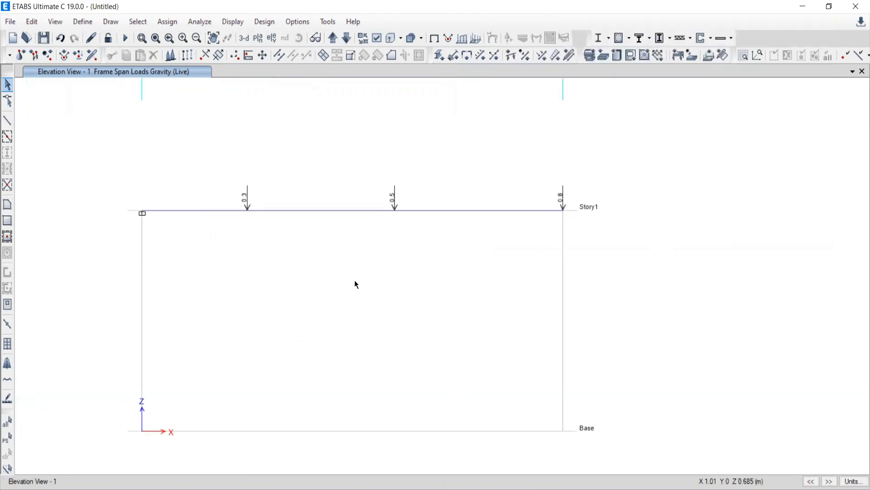
scroll(354, 279, "down", 3)
scroll(366, 289, "up", 3)
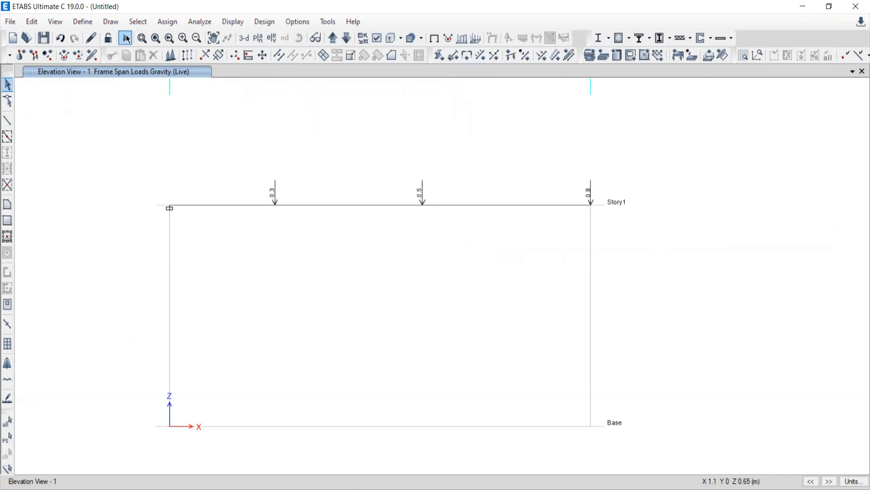
Run the analysis, saving the model as 6 in the DELETE folder over the existing file
key("ctrl+s")
left_click(455, 103)
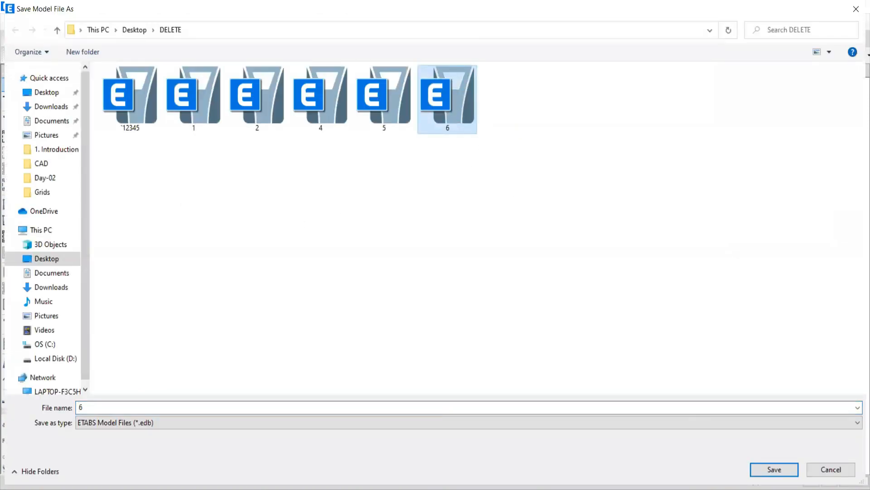
left_click(773, 469)
left_click(463, 253)
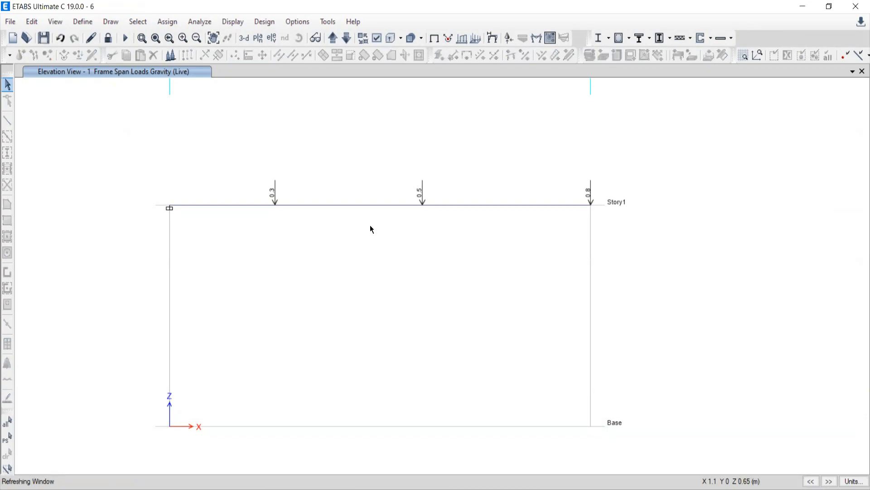
Display the filled Shear 2-2 force diagram of the frame for the Live load case
left_click(230, 23)
mouse_move(252, 93)
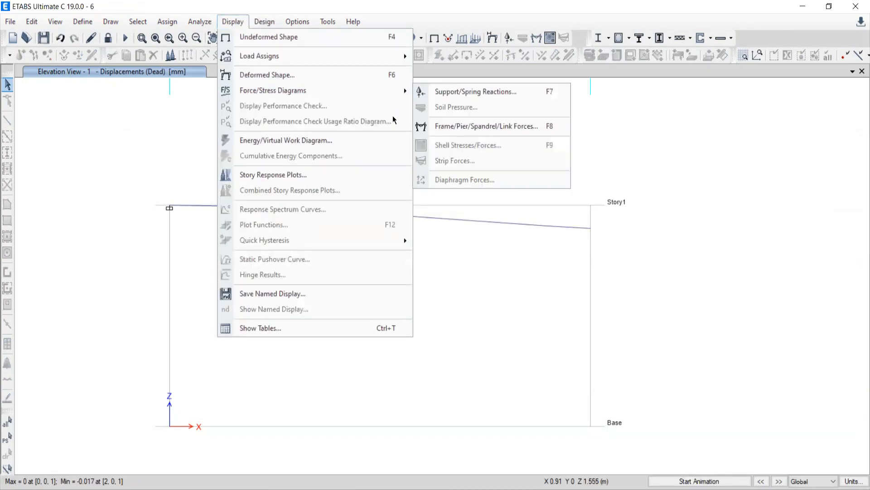
left_click(439, 128)
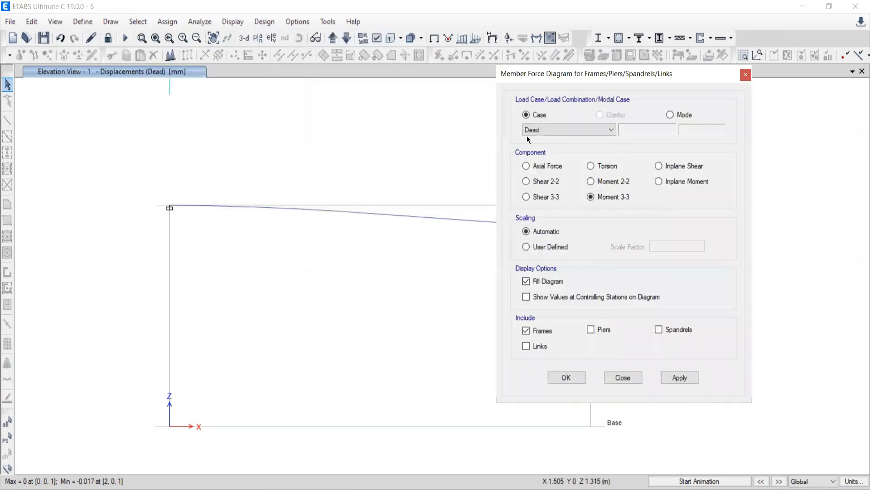
left_click(568, 129)
left_click(542, 149)
left_click_drag(572, 74, 624, 45)
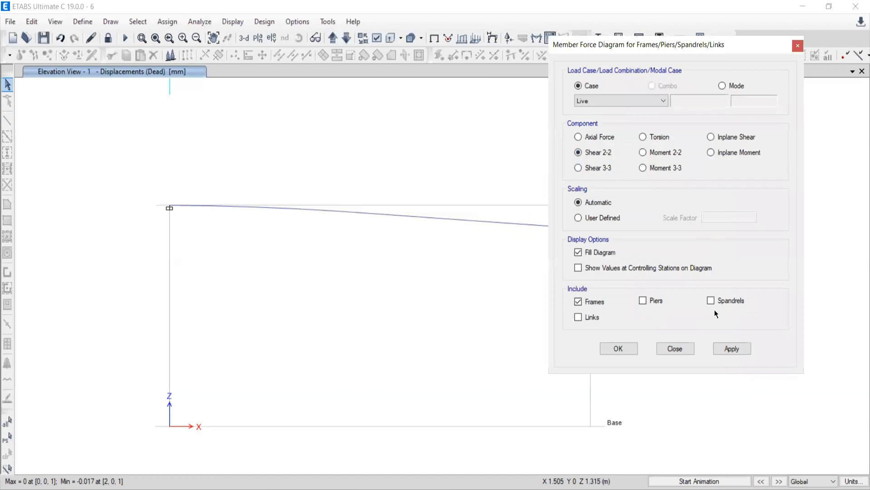
left_click(732, 348)
left_click(674, 348)
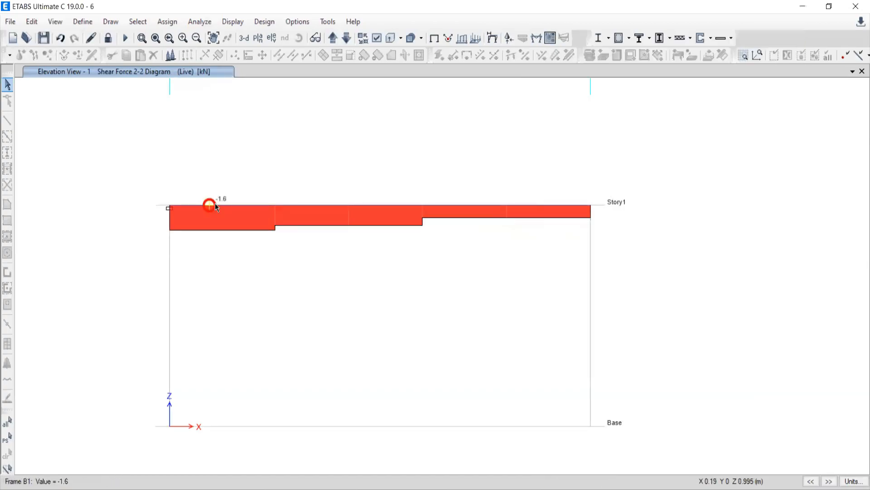
Open the beam's detailed Live diagram and read the shear and moment at the fixed end and at 0.5 m
mouse_move(356, 204)
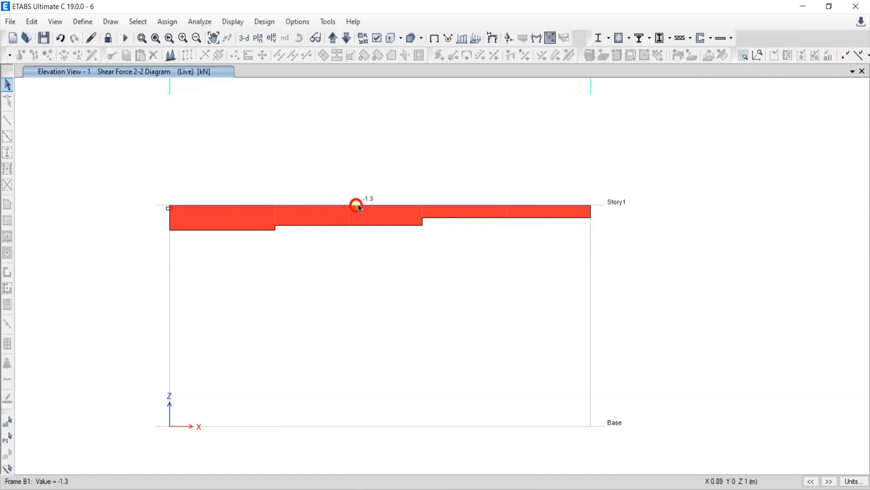
right_click(308, 205)
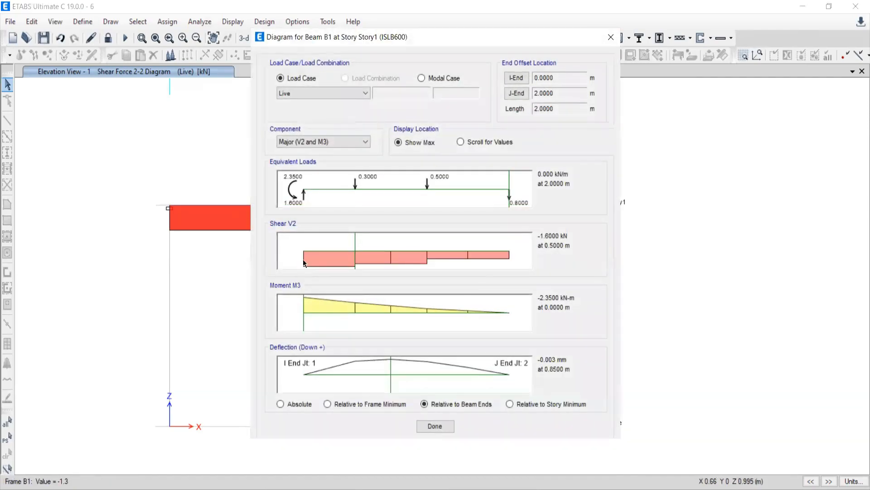
left_click(355, 236)
left_click_drag(339, 238, 293, 238)
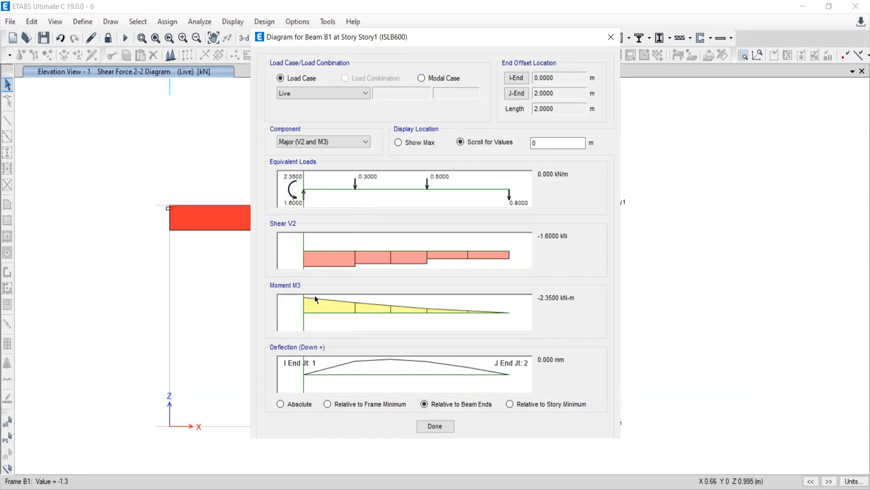
left_click_drag(307, 241, 356, 244)
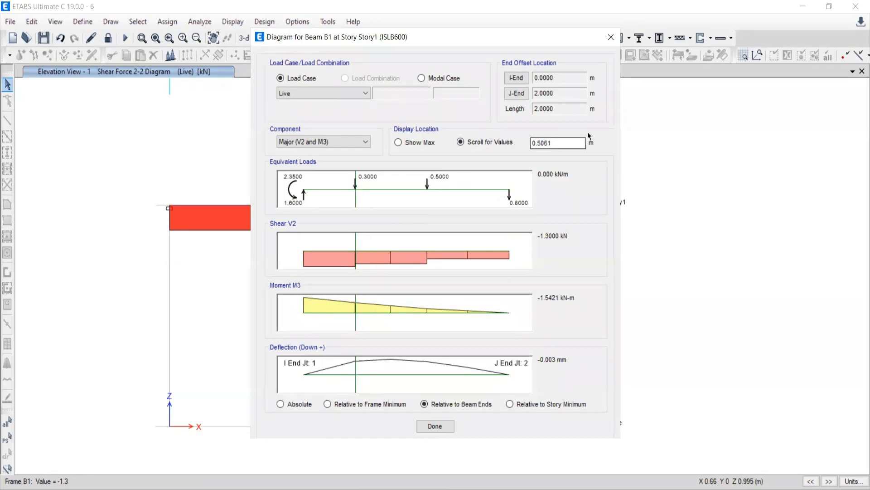
type("0.5")
key("Return")
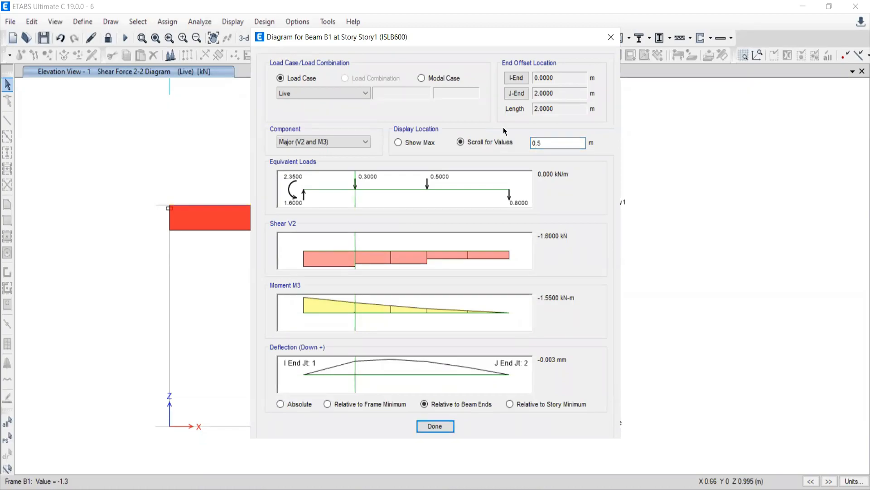
Read the beam's shear and moment at 1.2 m and 2 m from End-I, and close the detailed diagram
left_click_drag(573, 143, 494, 140)
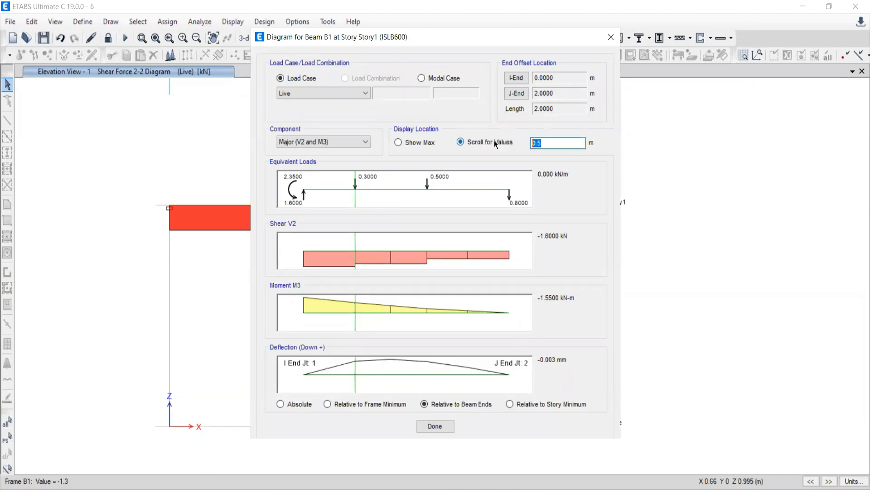
type("1.2")
key("Return")
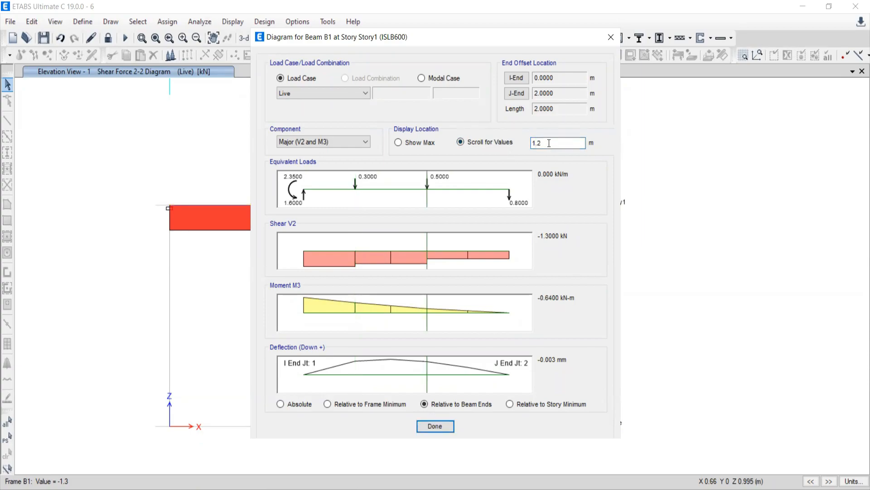
left_click_drag(573, 143, 470, 145)
type("2")
key("Return")
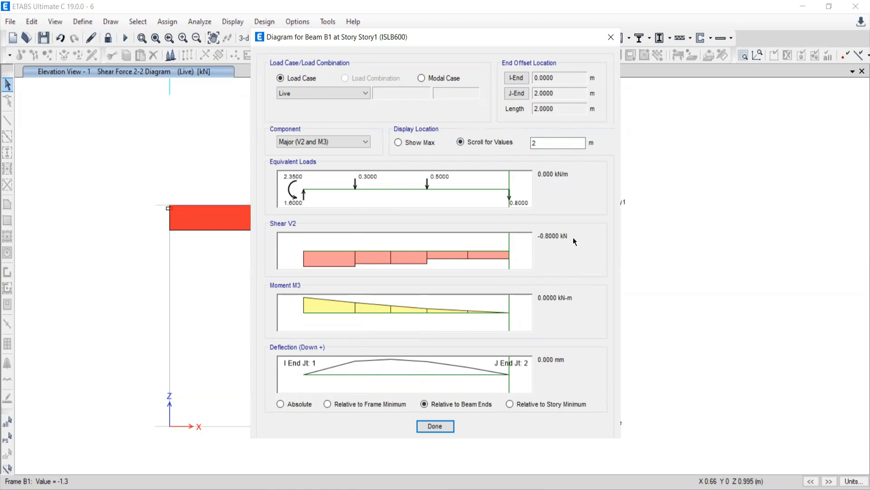
left_click_drag(521, 35, 459, 49)
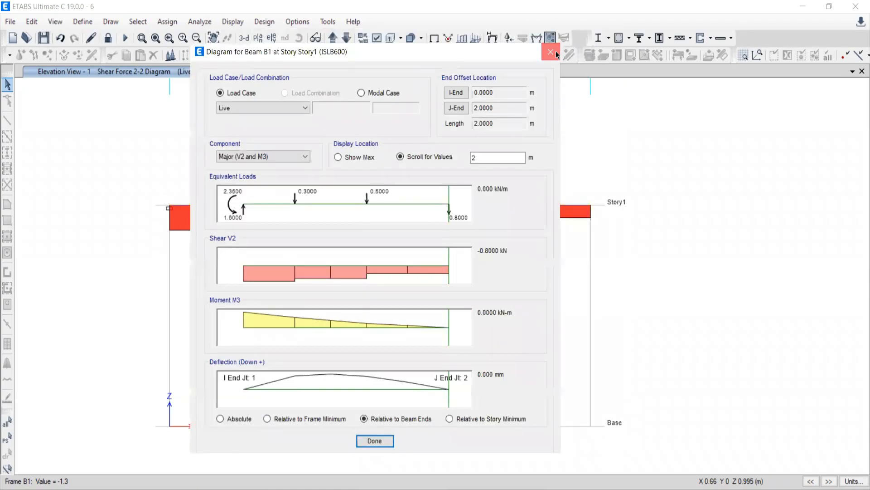
left_click(551, 53)
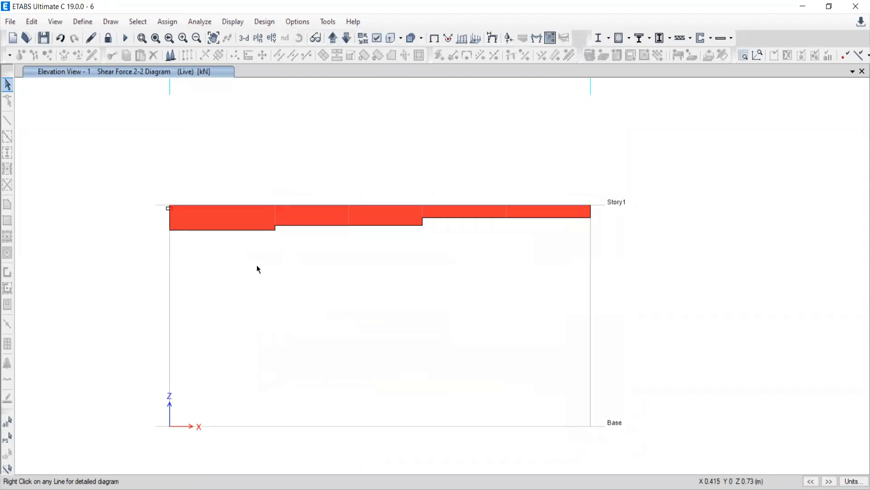